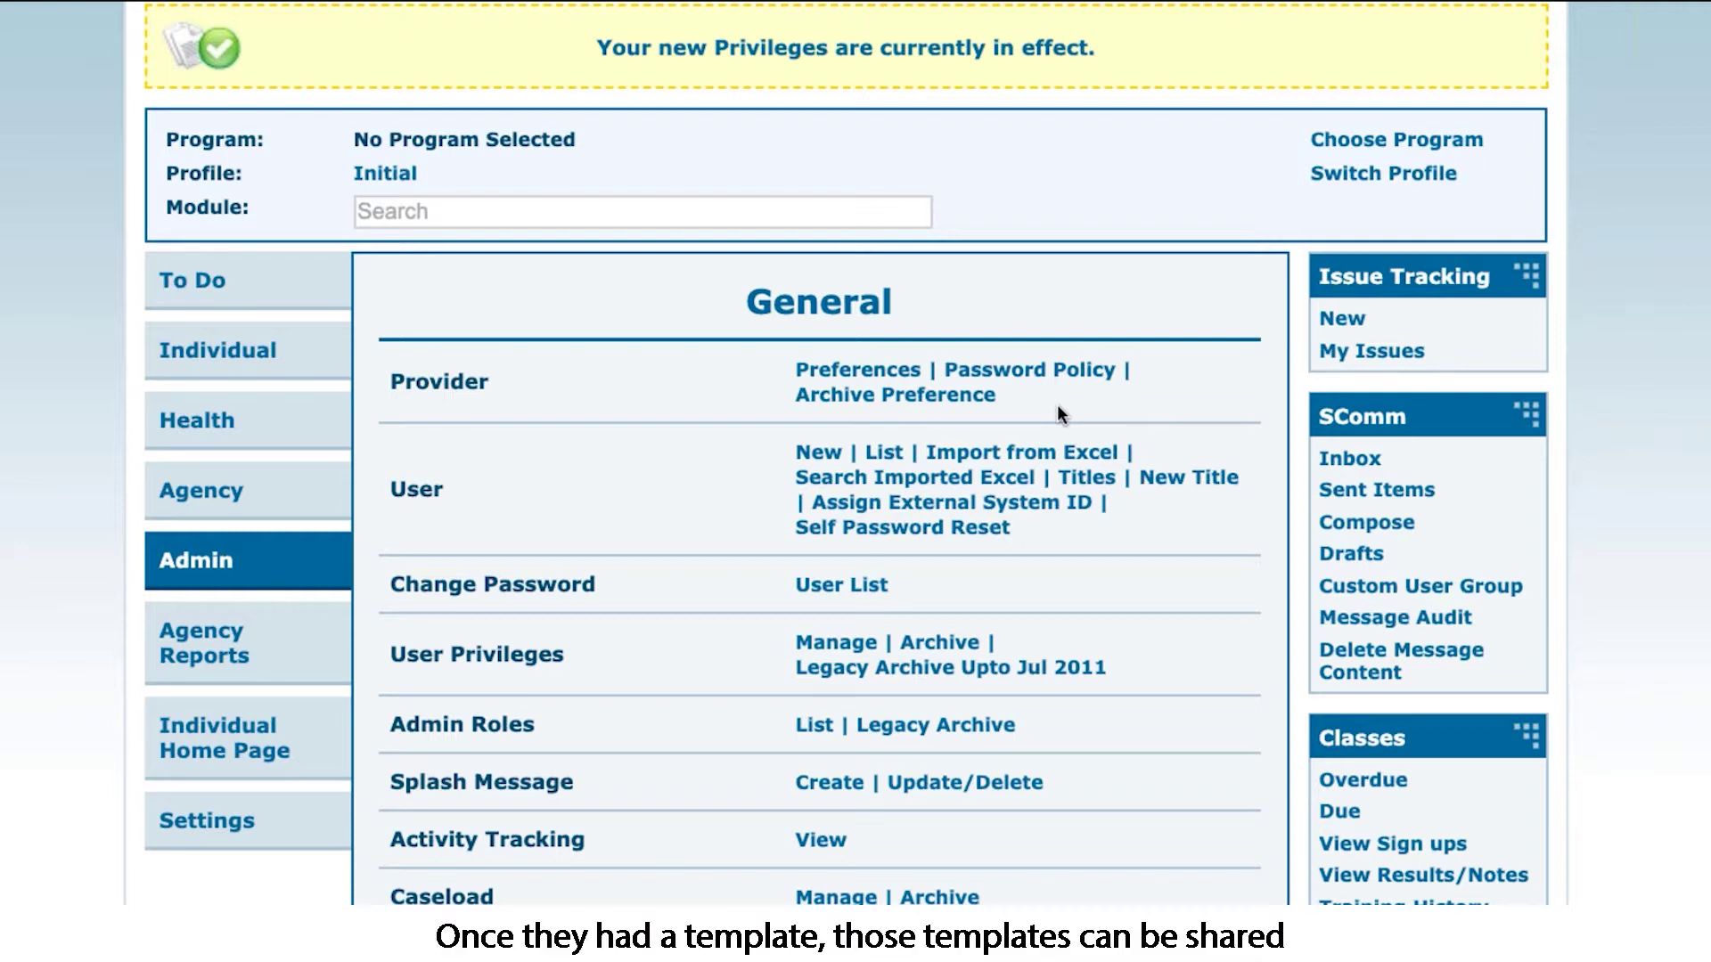
Step: Open the AllRoles super role for editing from the super role management list
scroll(1057, 404, "down", 1)
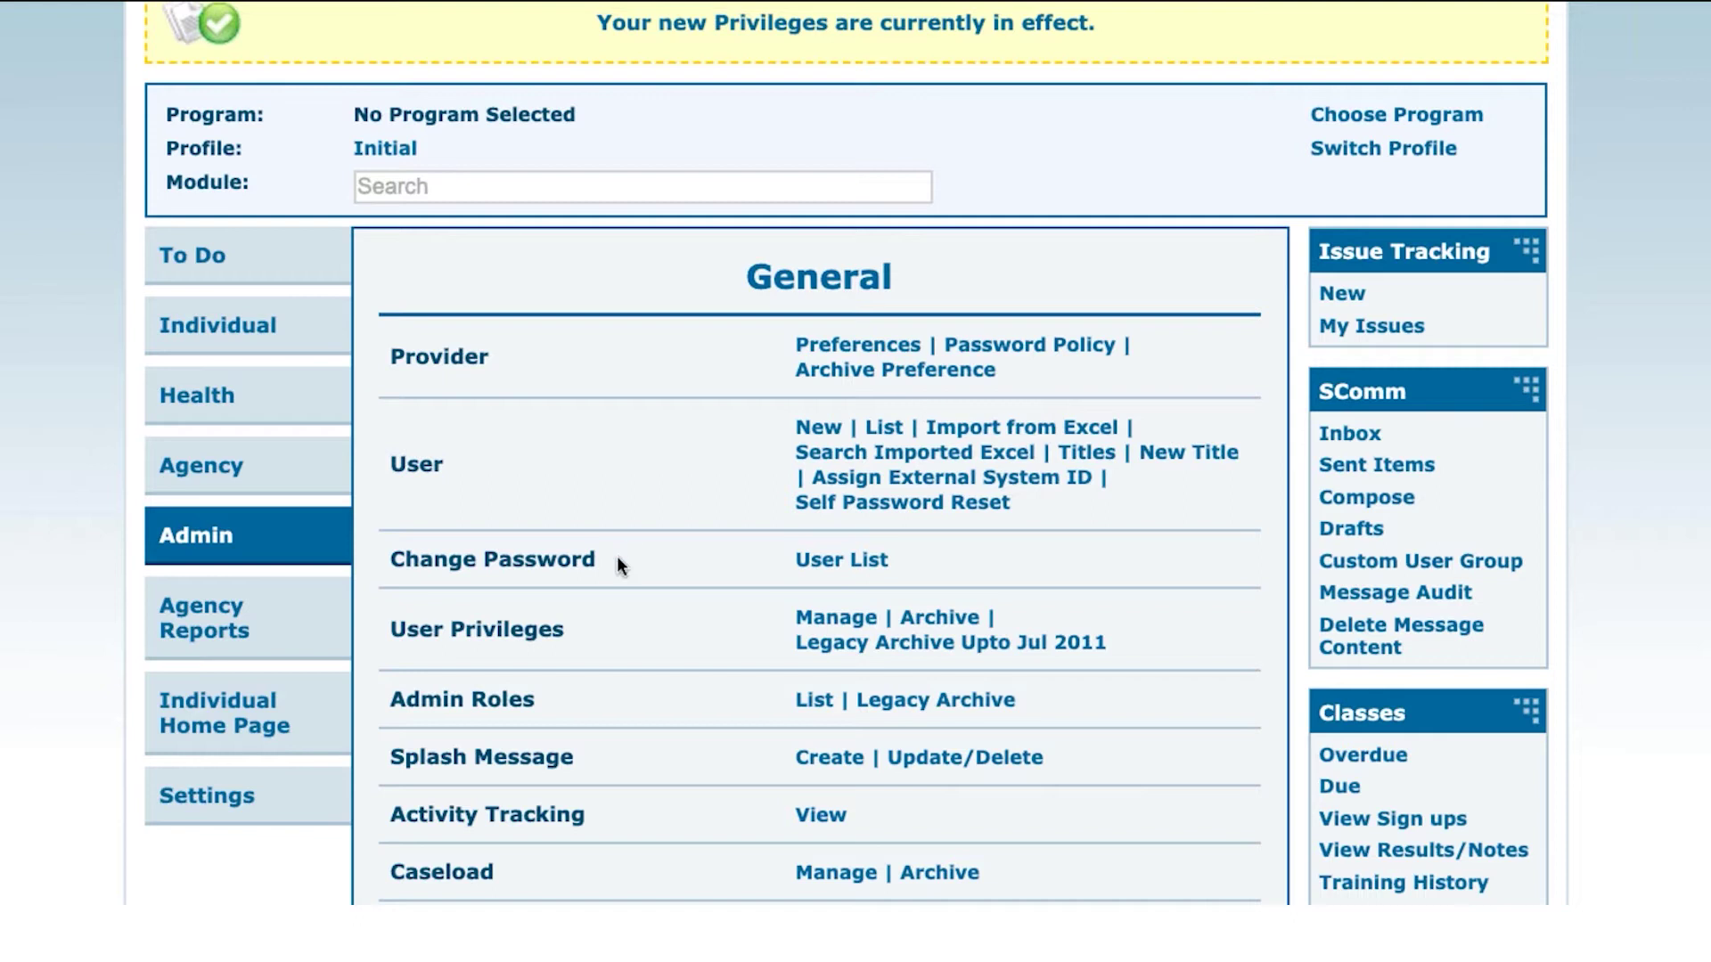
scroll(617, 558, "down", 4)
scroll(620, 565, "down", 1)
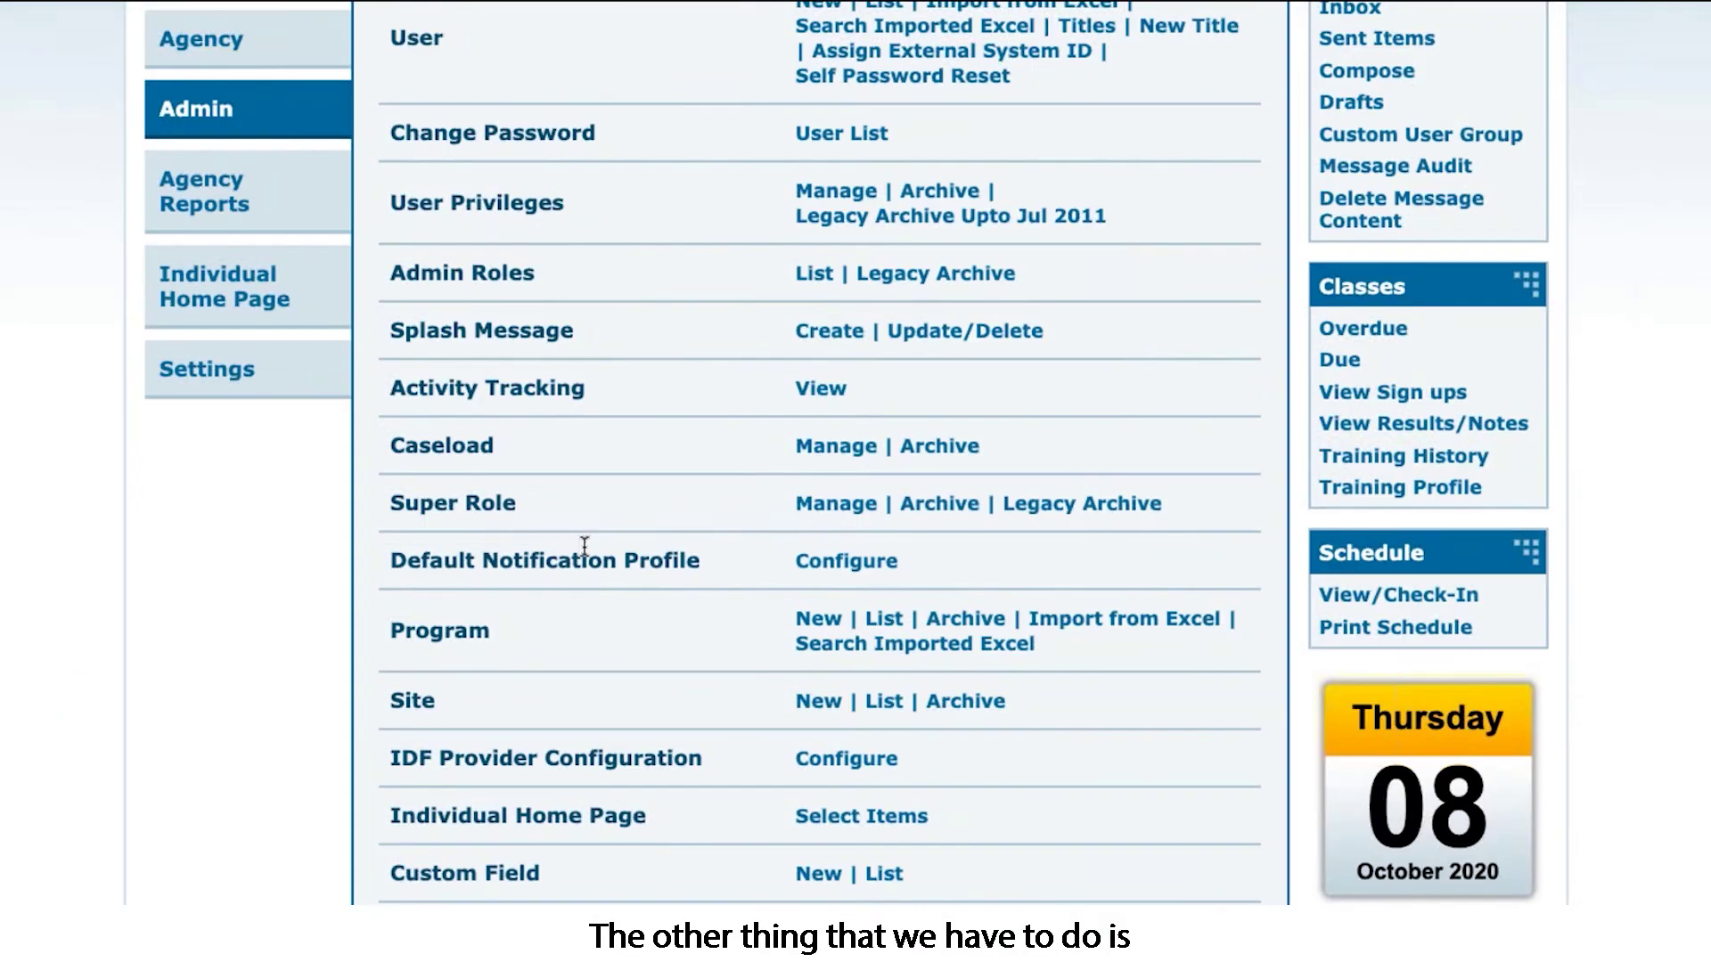
left_click(813, 506)
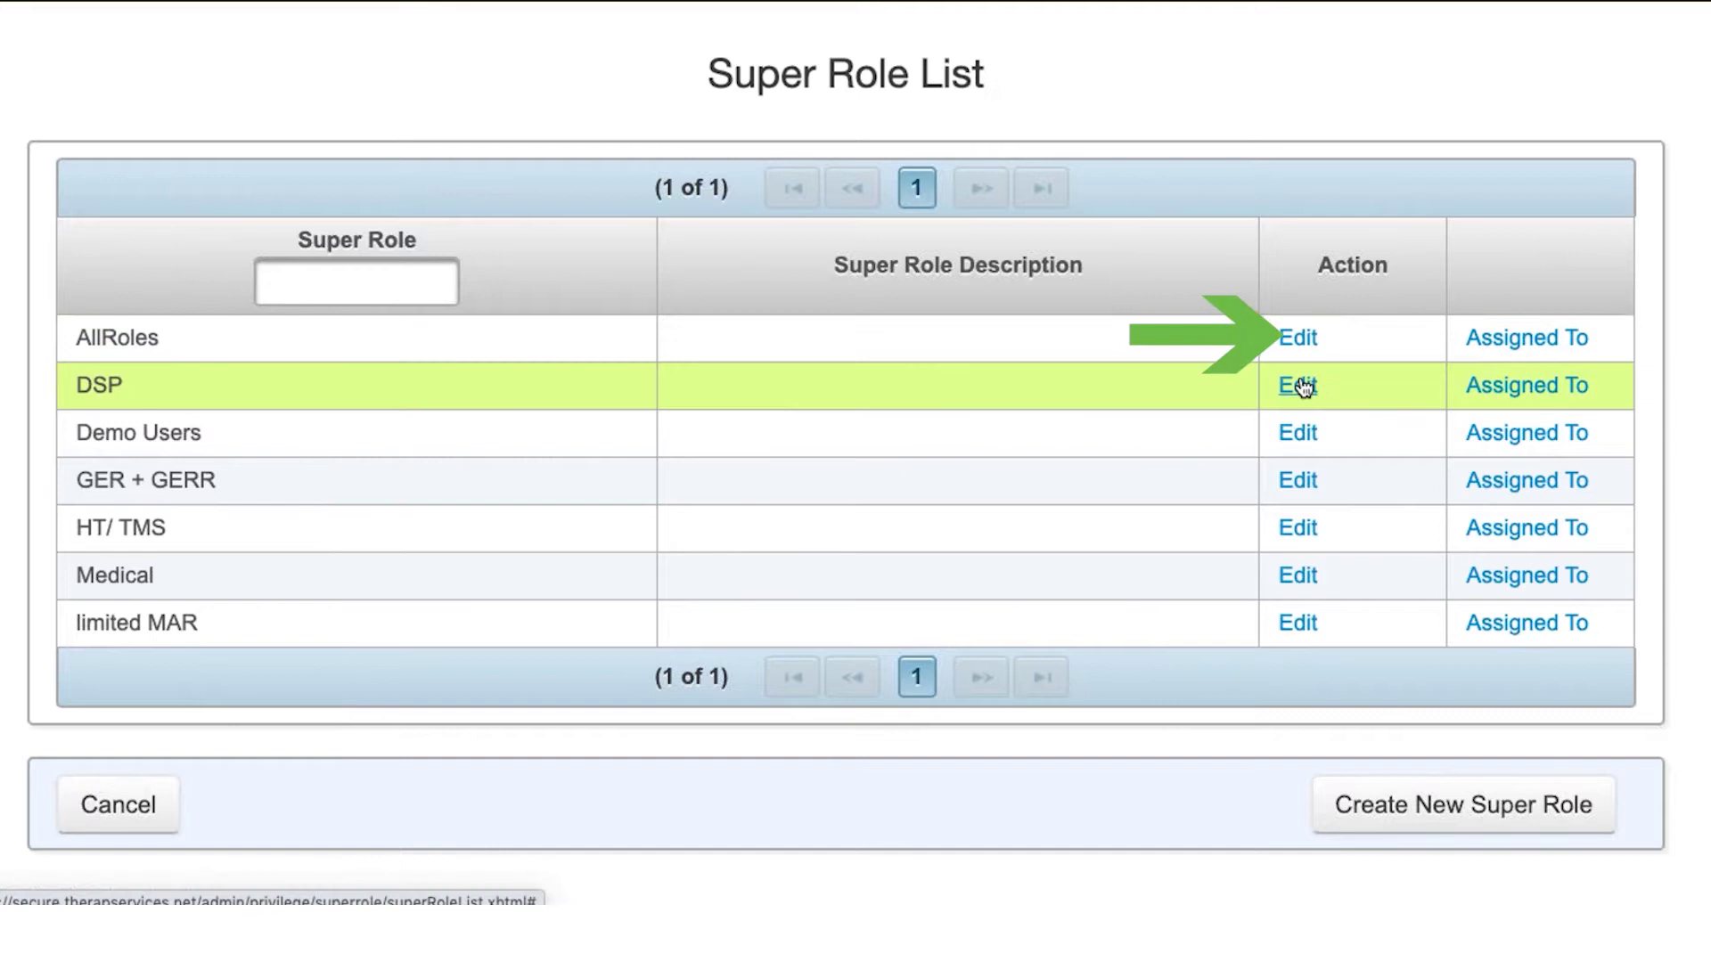
left_click(1304, 349)
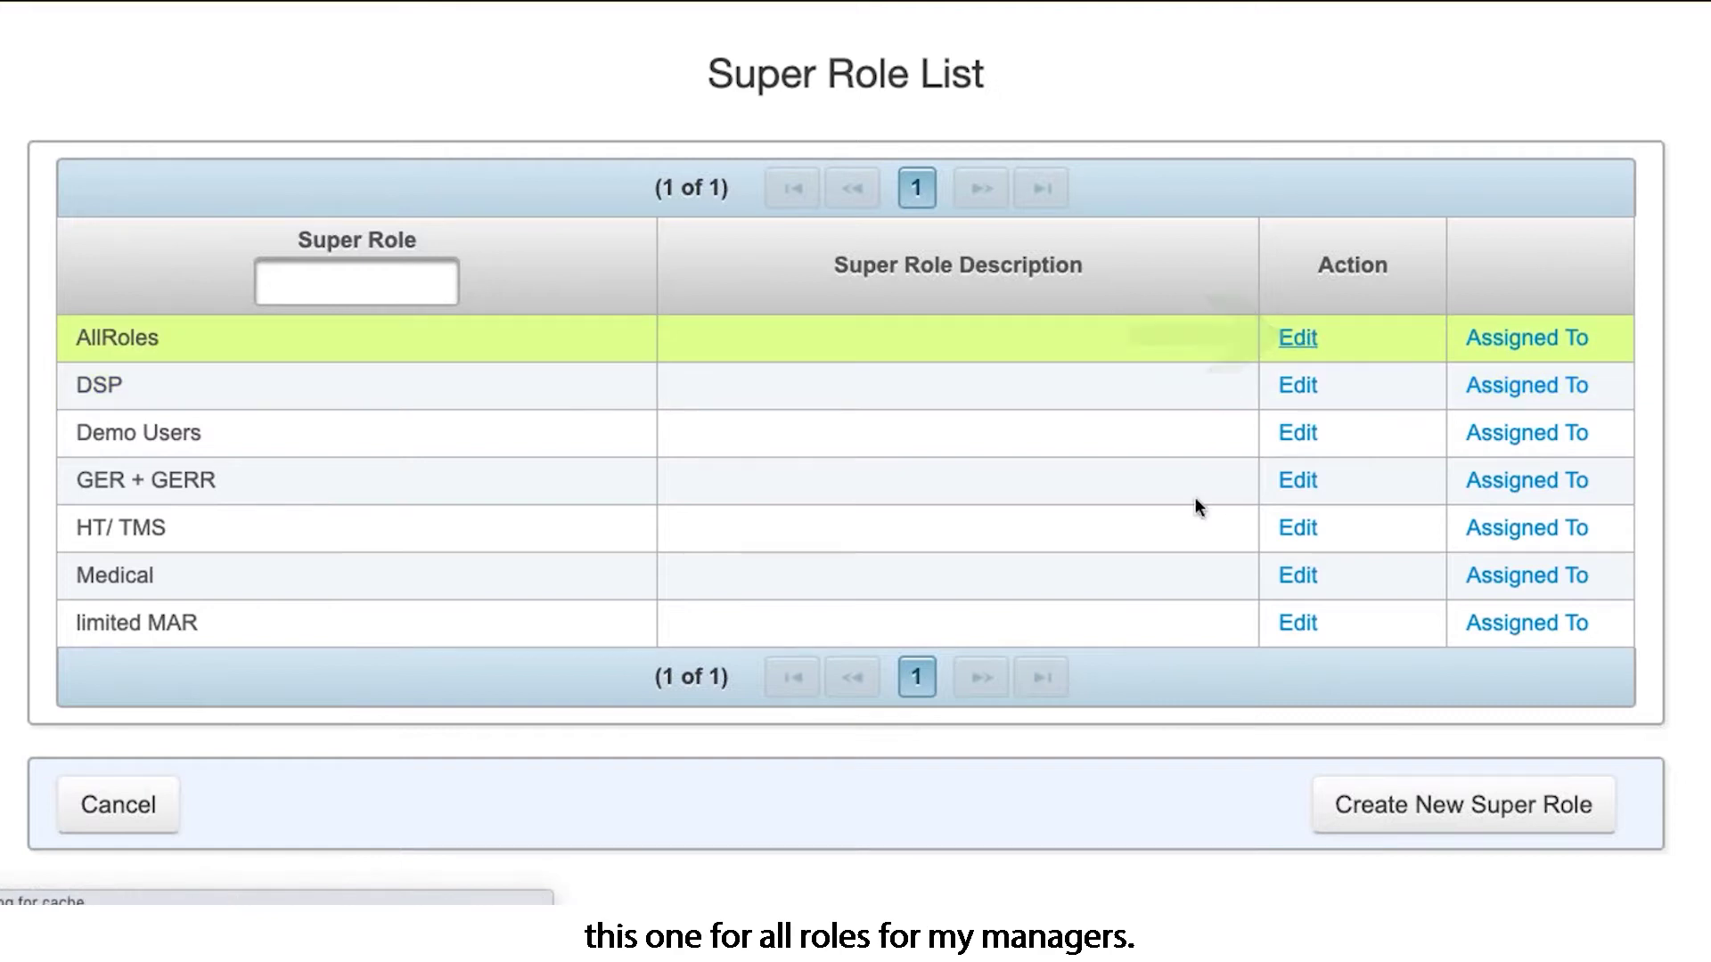
Step: Enable the Time Tracking Template Assign/Unassign permission for the AllRoles super role and save it
scroll(1195, 504, "down", 3)
scroll(1195, 503, "down", 20)
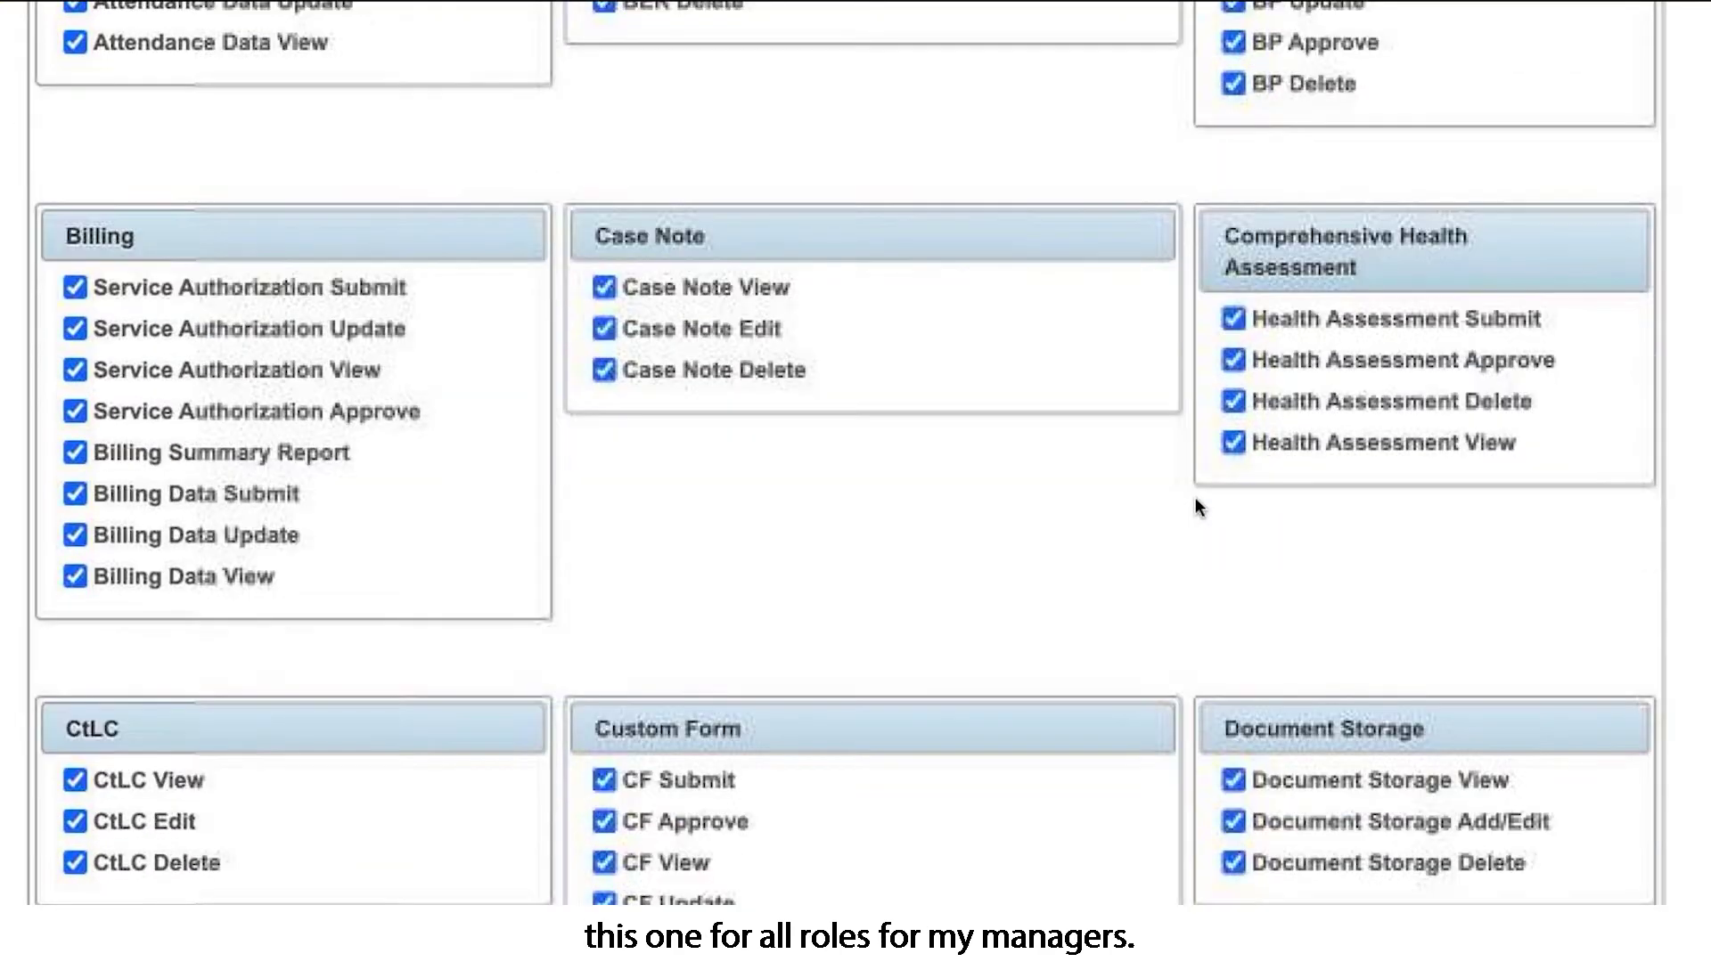
scroll(1195, 504, "down", 20)
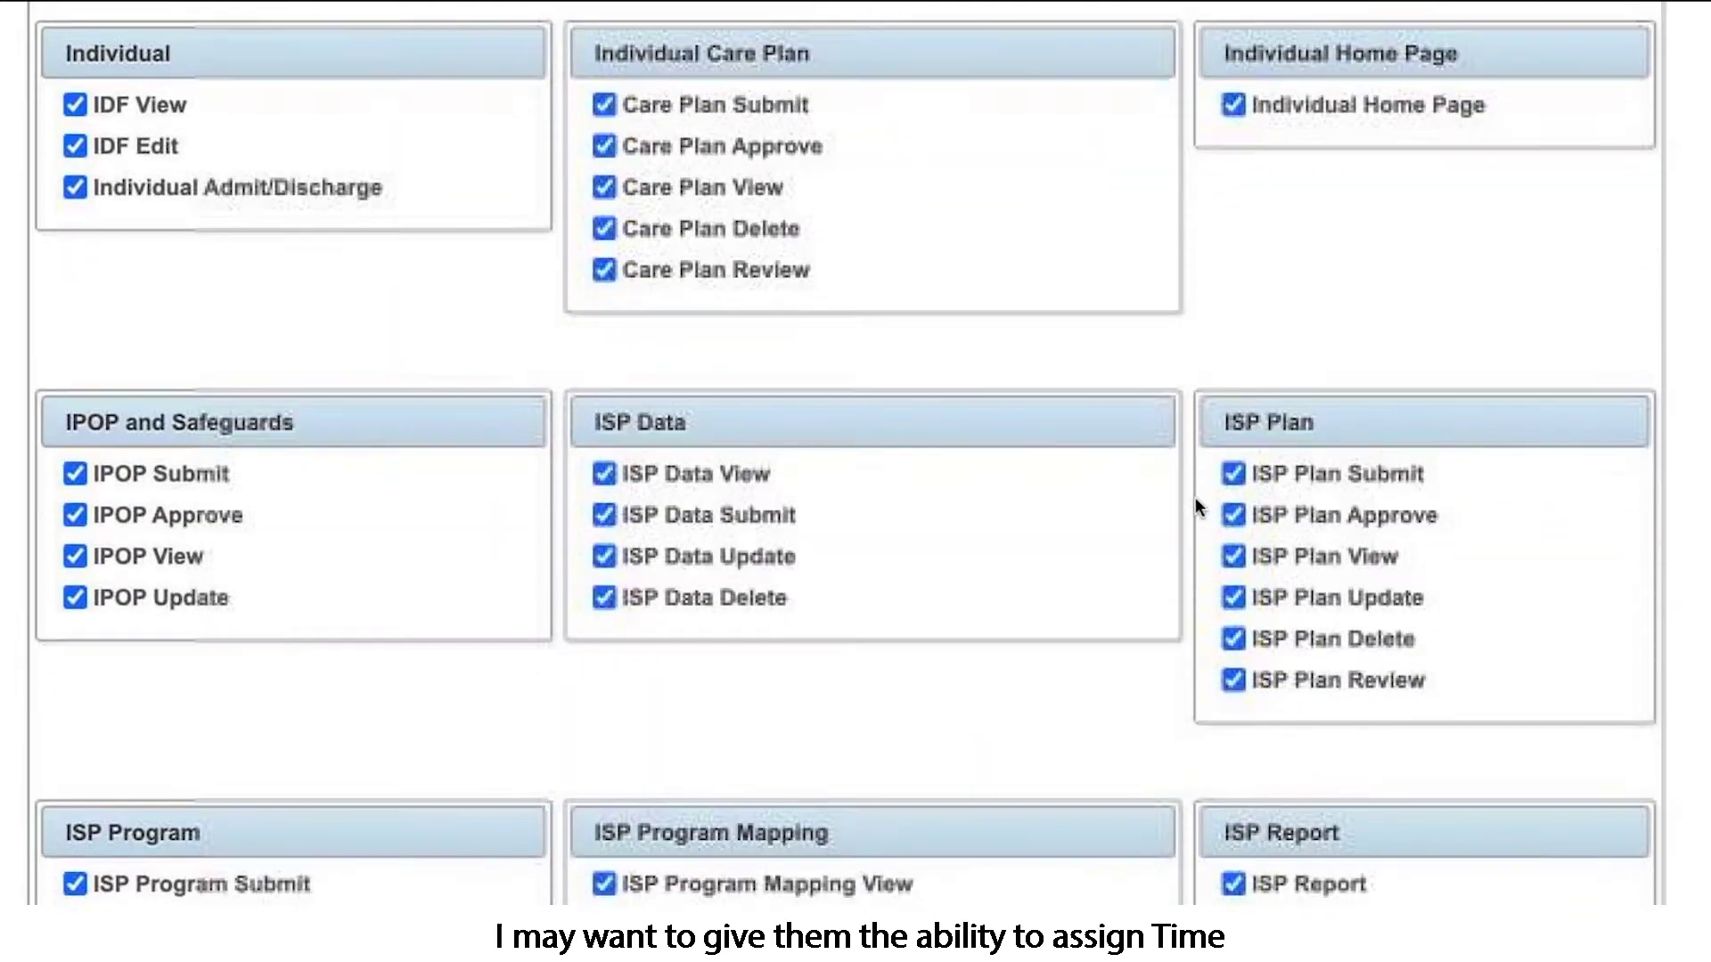
scroll(1195, 503, "down", 15)
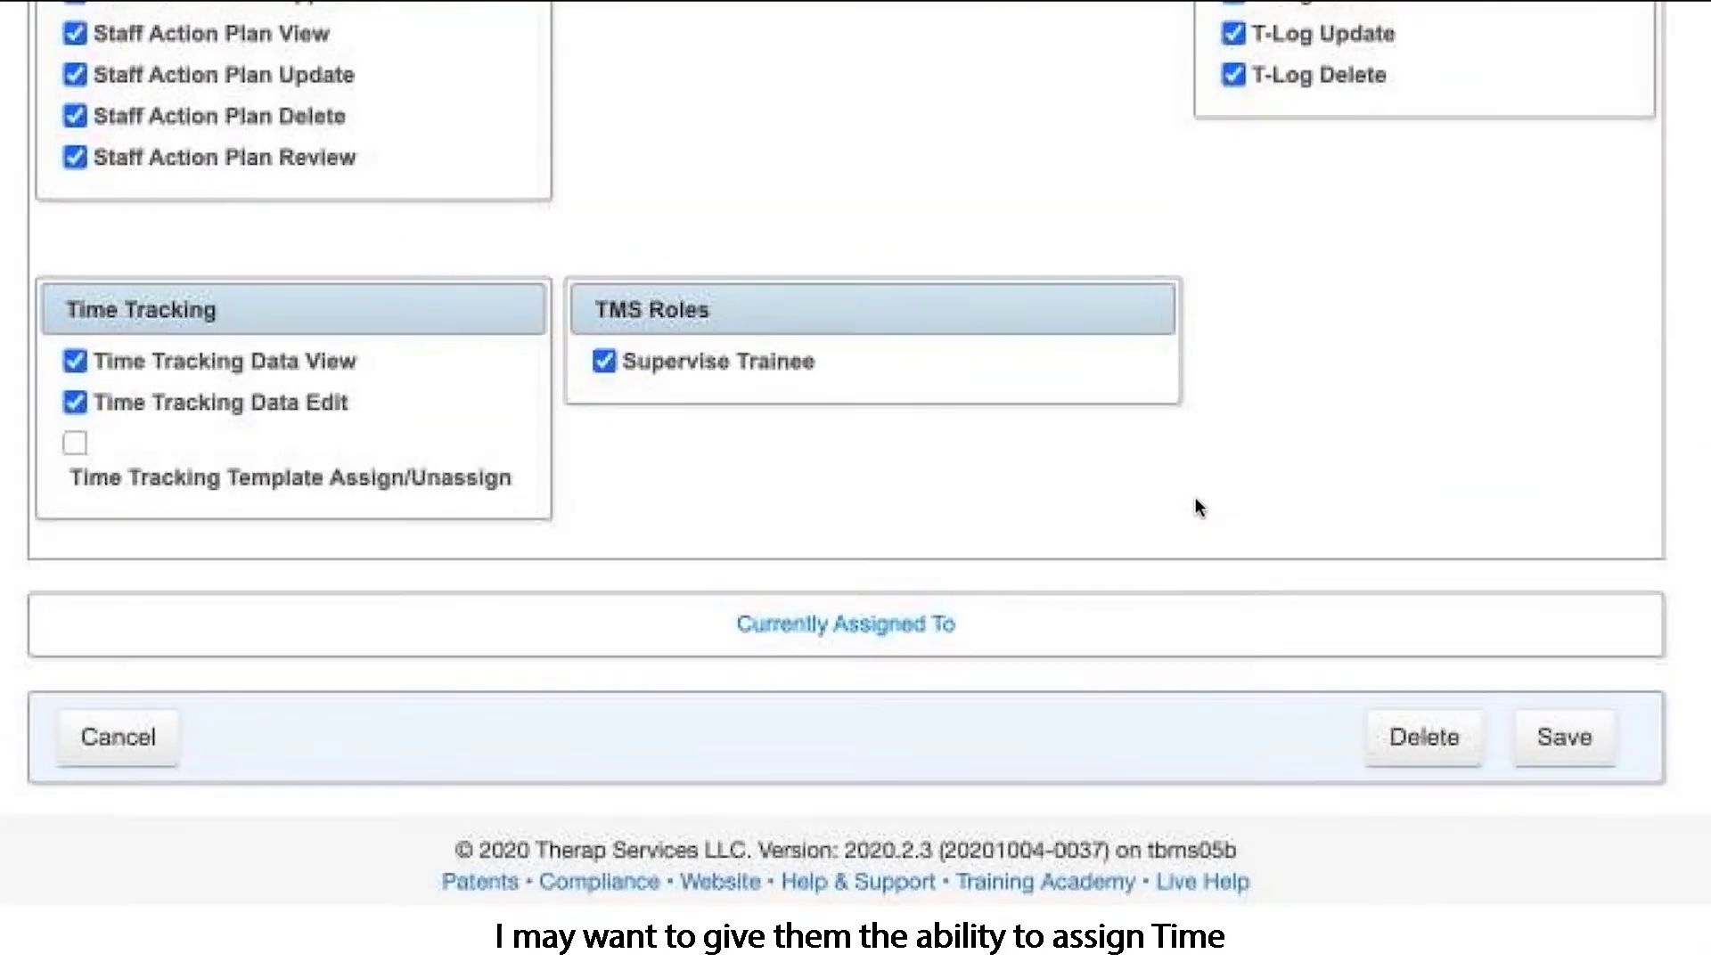
scroll(1195, 504, "up", 1)
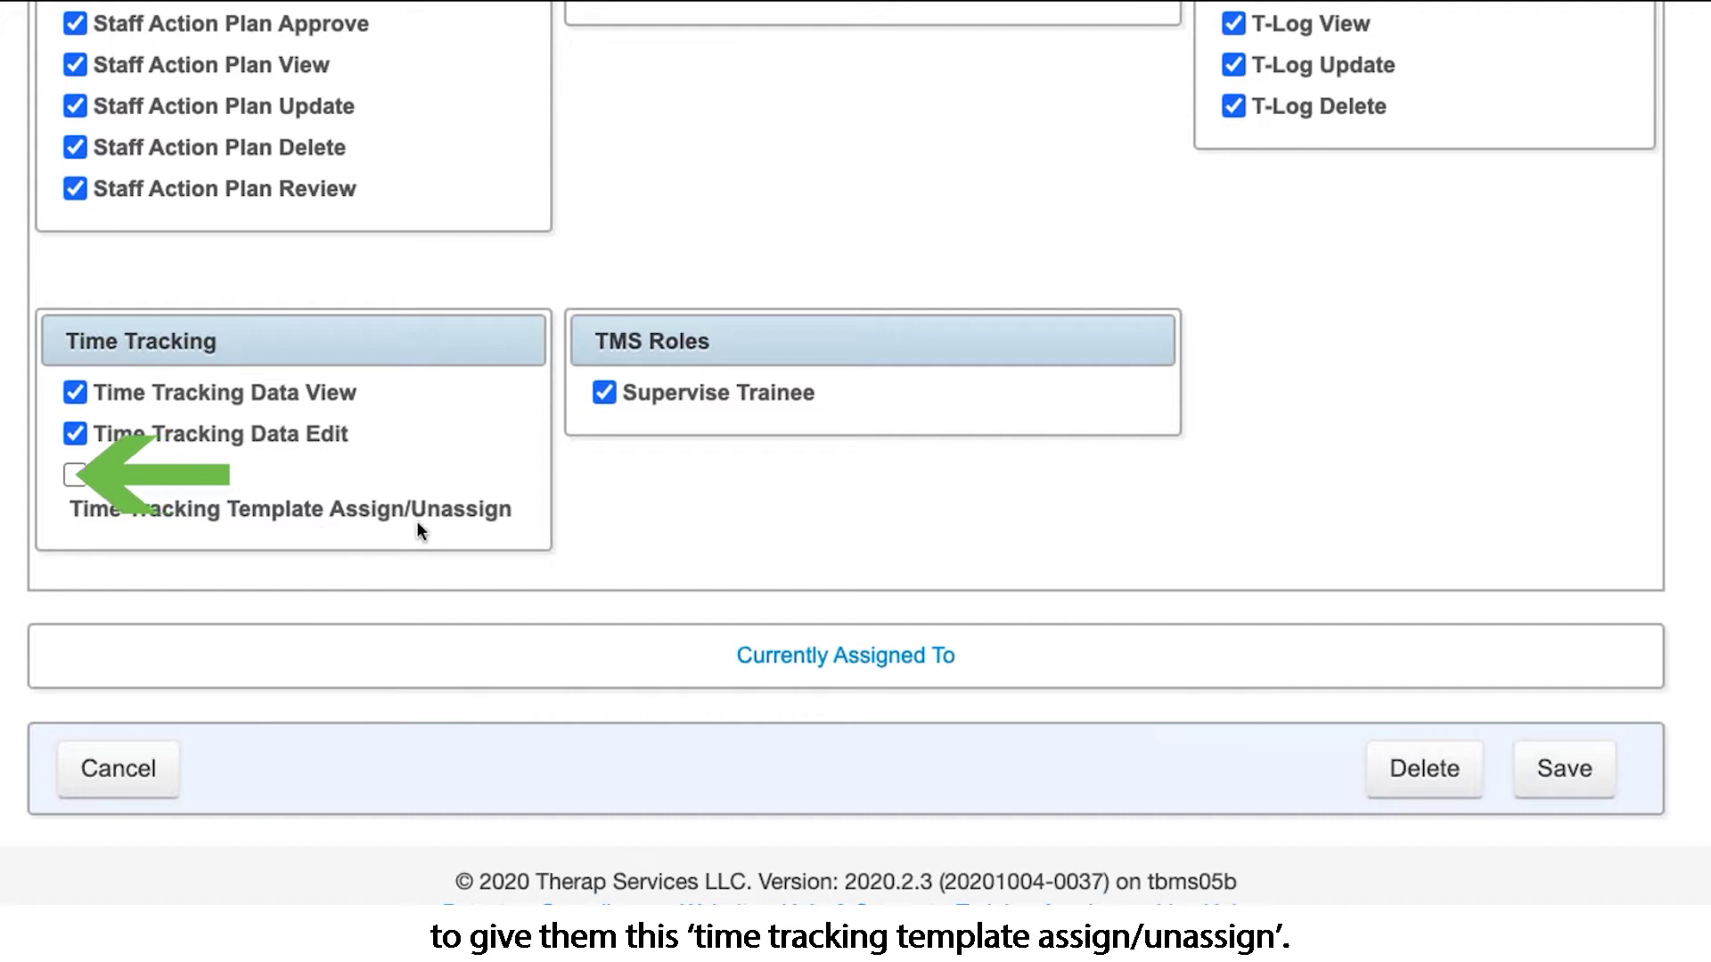
left_click(74, 475)
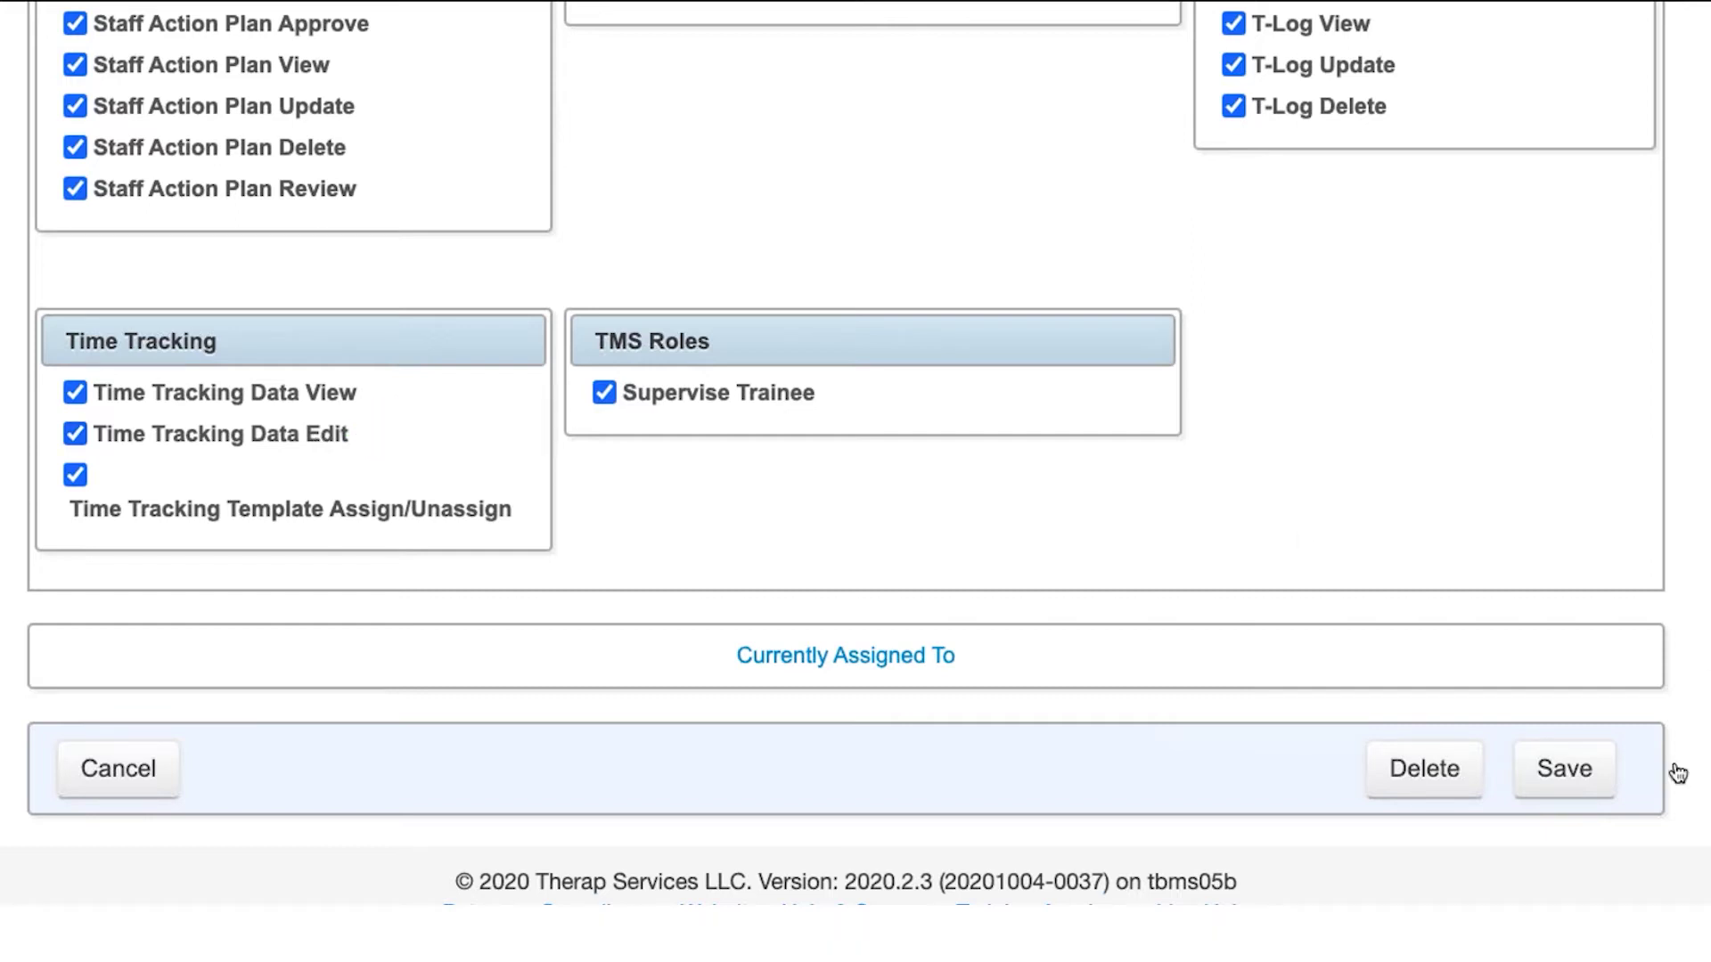
left_click(1574, 792)
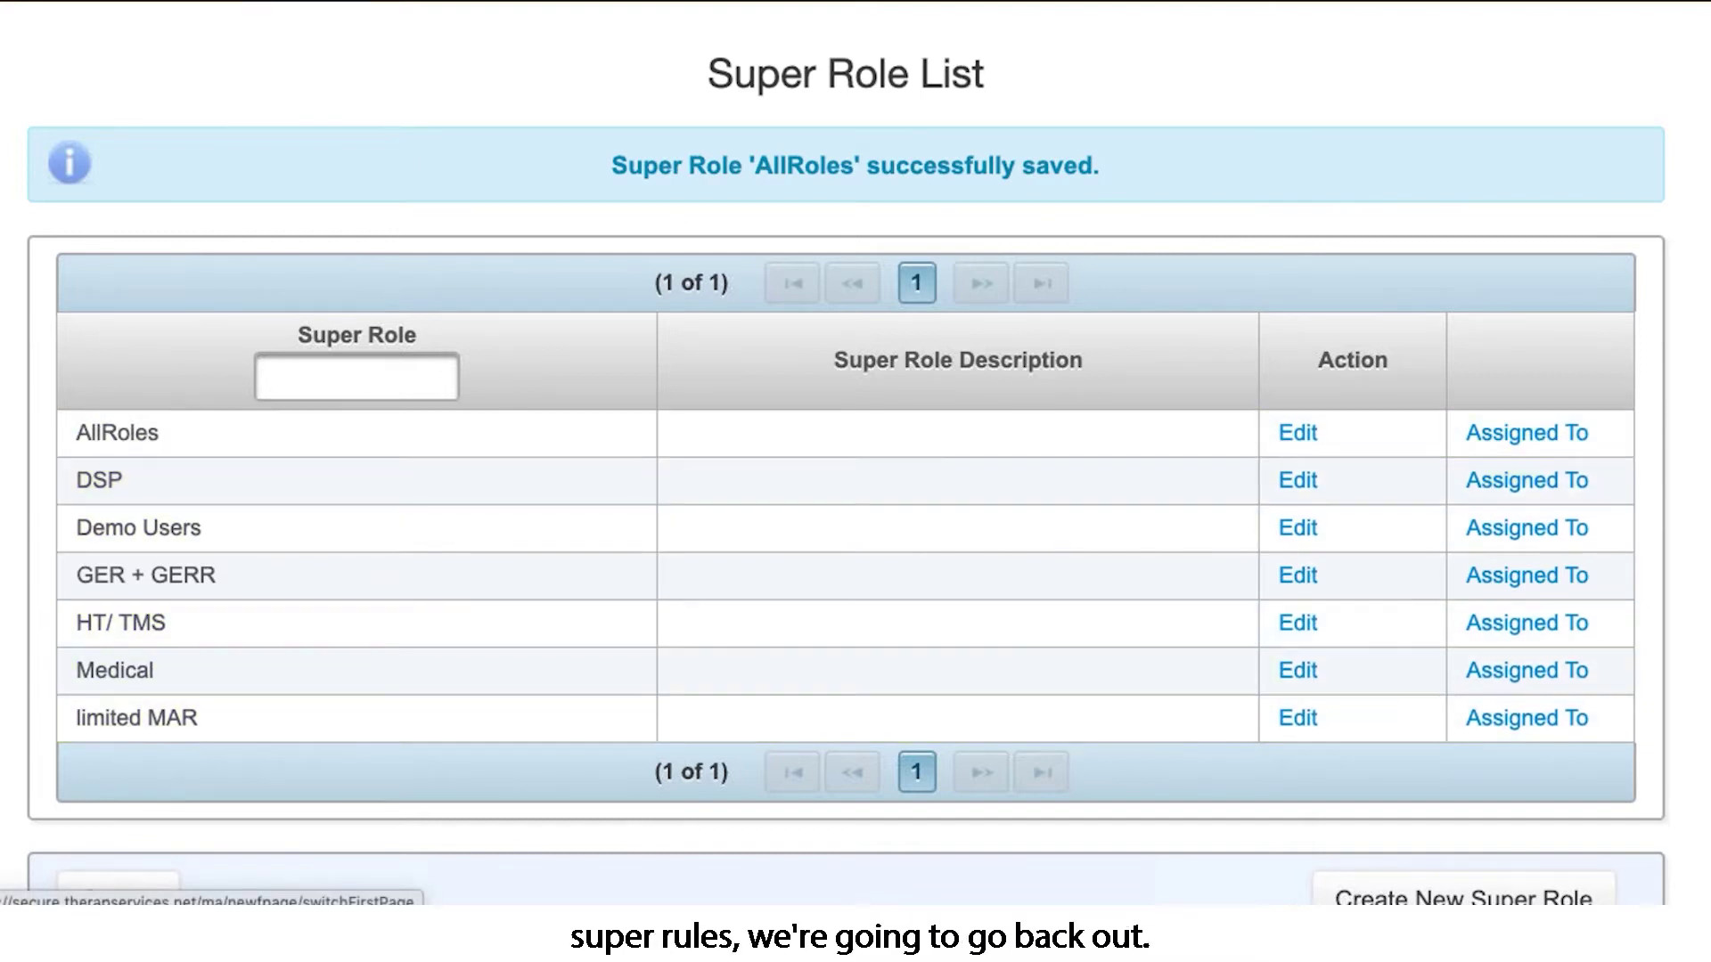
Step: Leave the Super Role List and refresh the account's privileges from the Admin settings
left_click(116, 885)
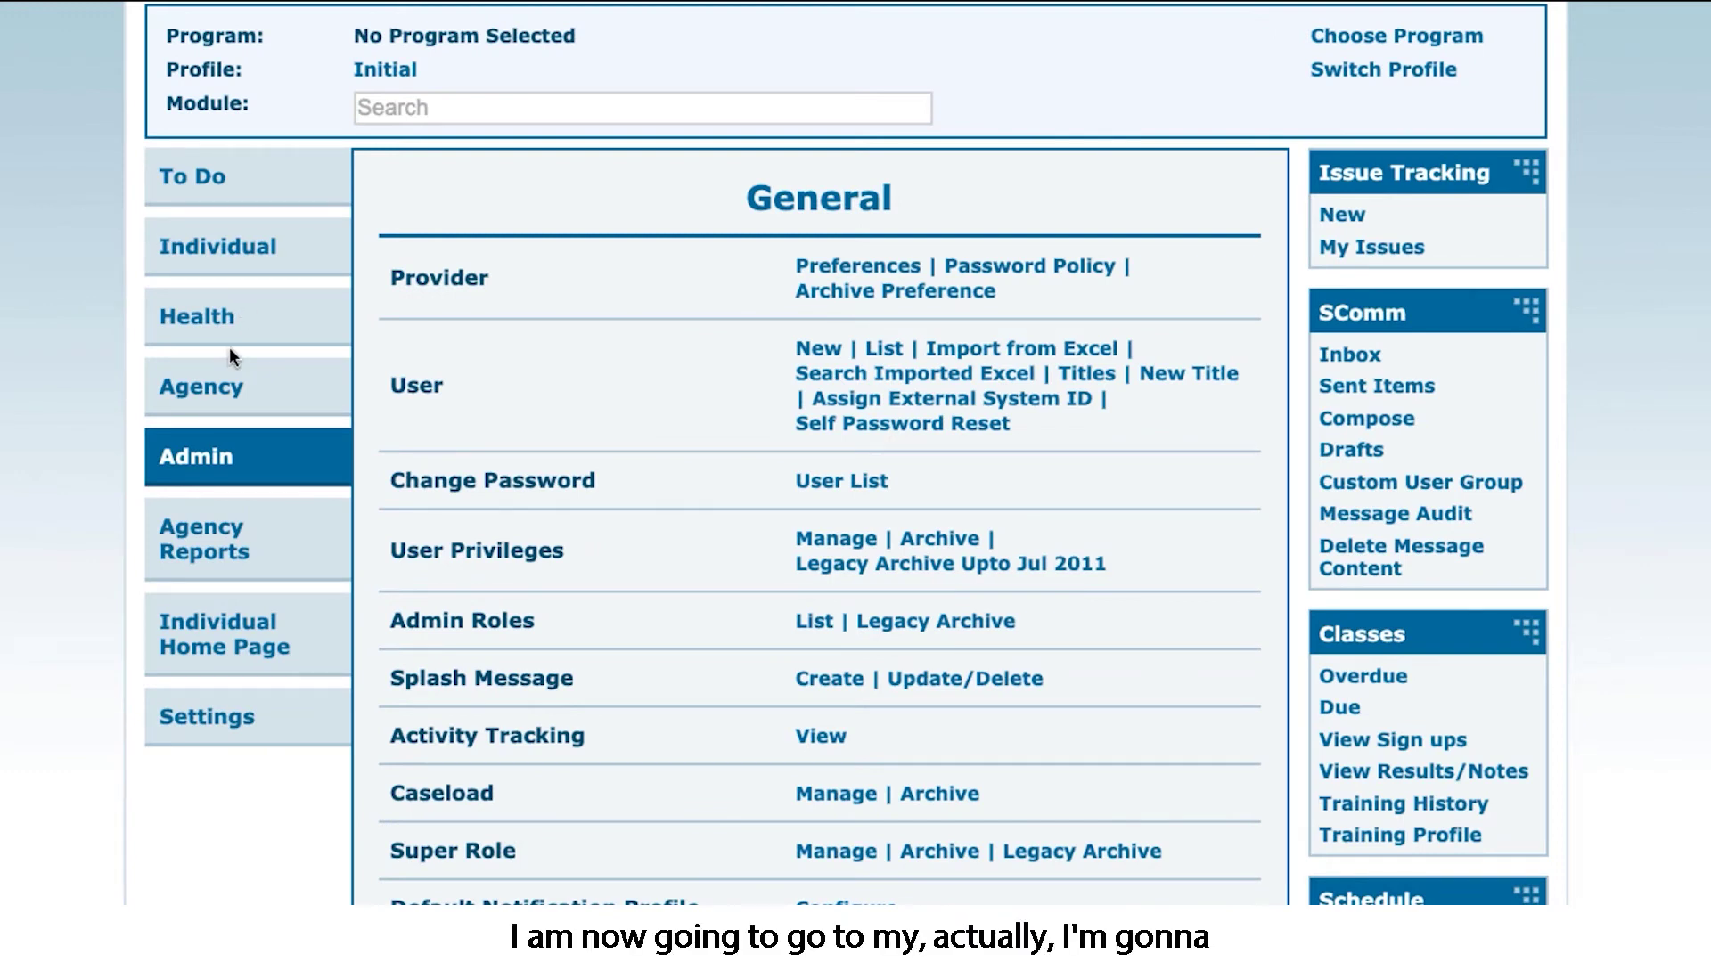
scroll(442, 462, "down", 15)
scroll(442, 460, "down", 12)
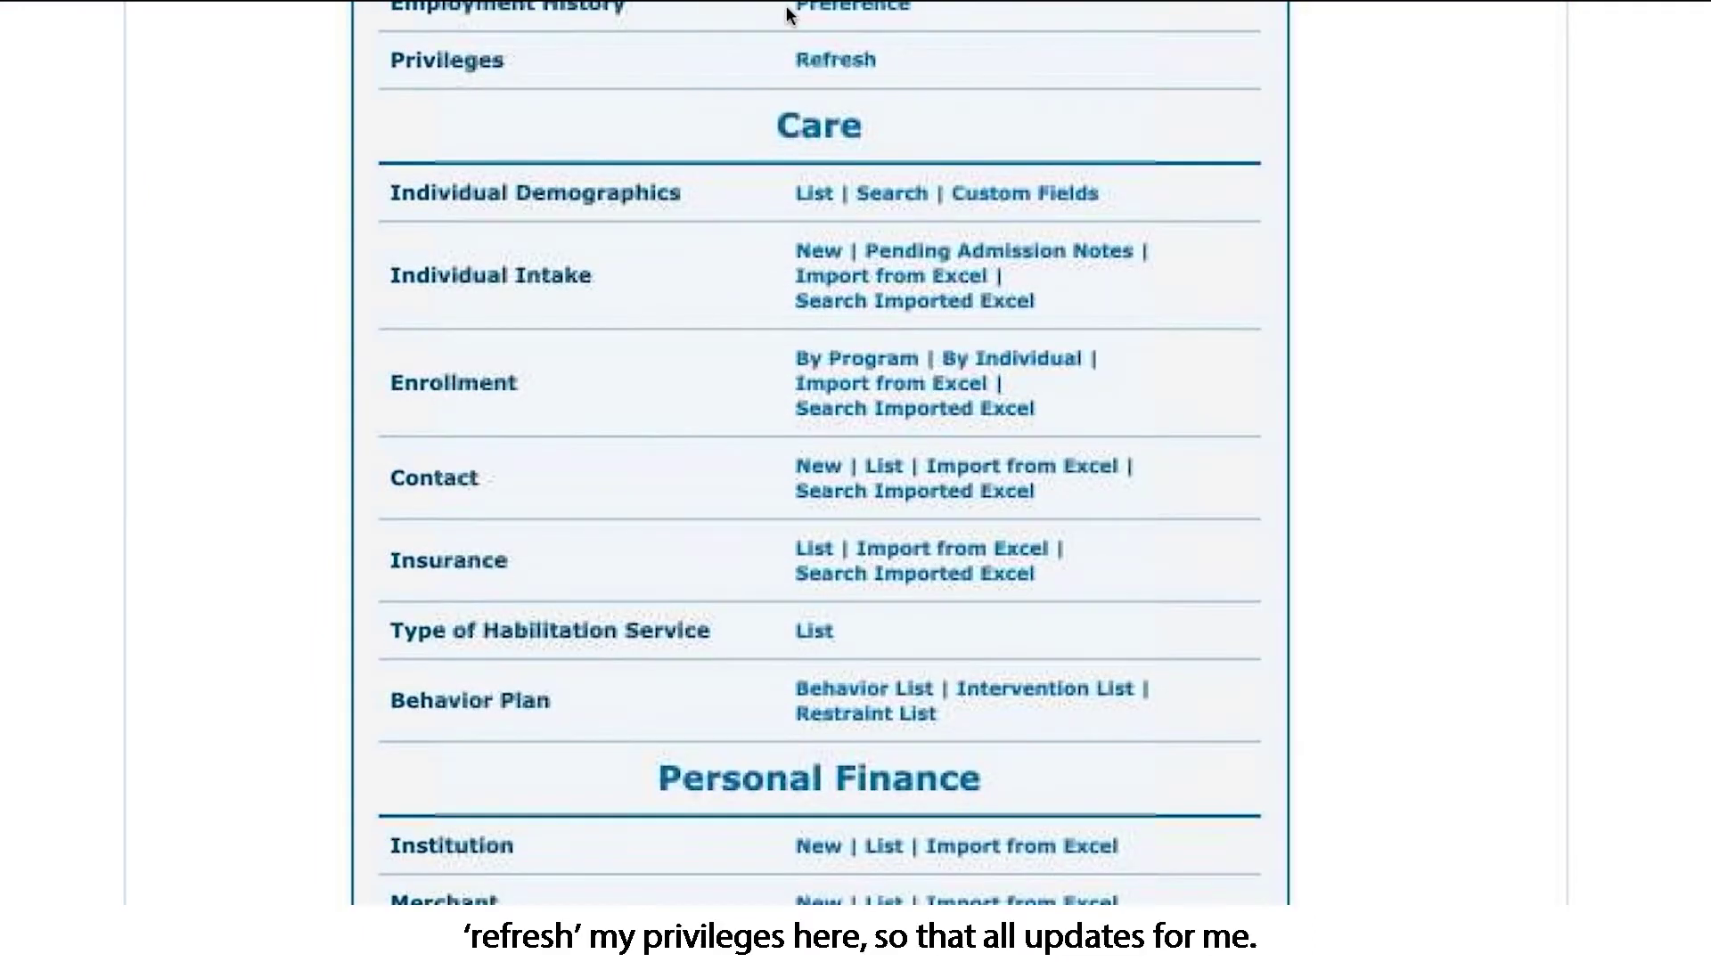
left_click(857, 64)
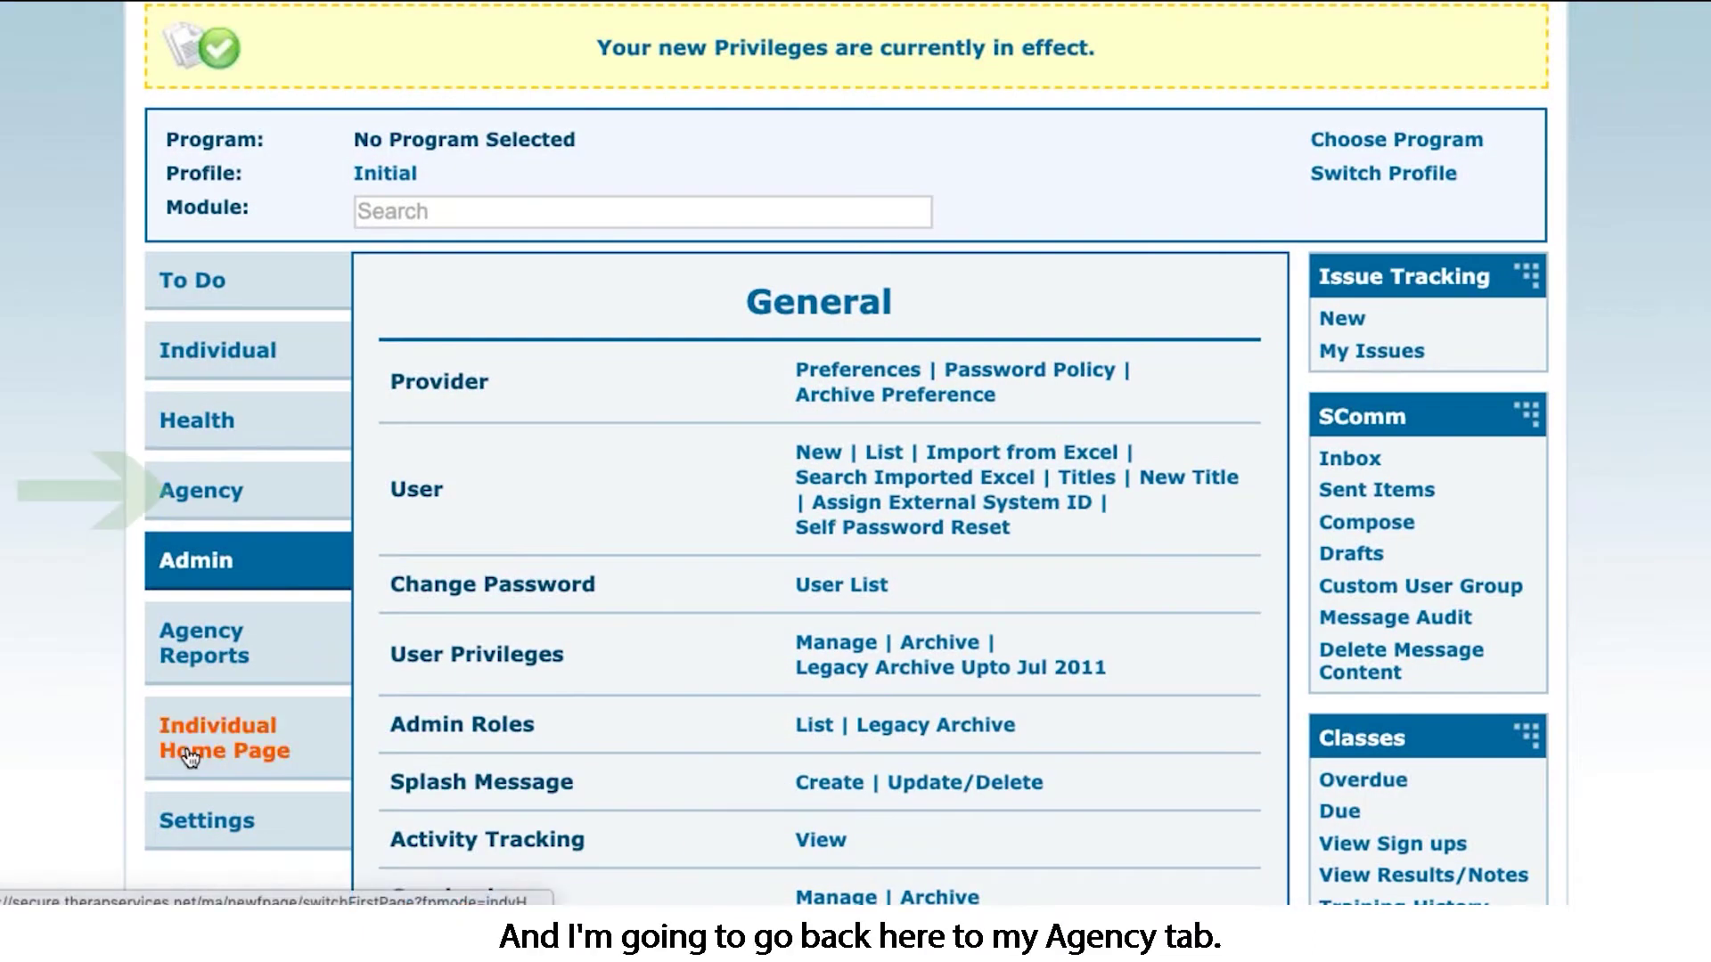
Step: Create a new agency Time Tracking Template and name it "Sleep Tracking 1 hour"
left_click(223, 494)
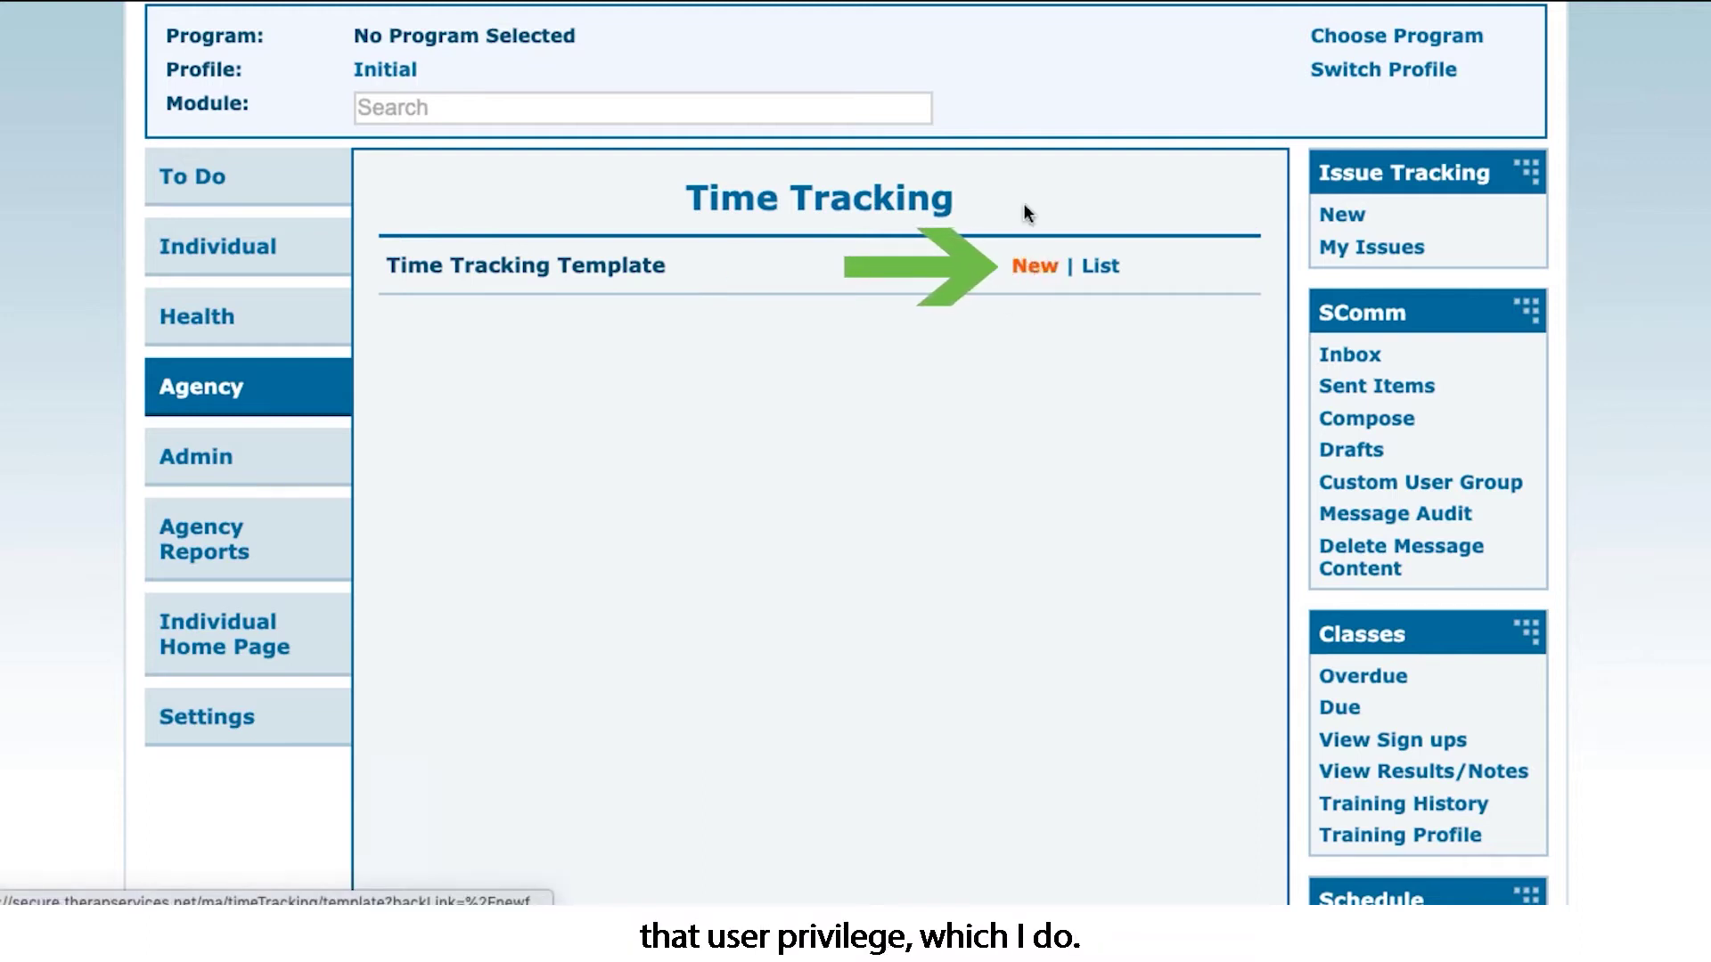
left_click(1037, 271)
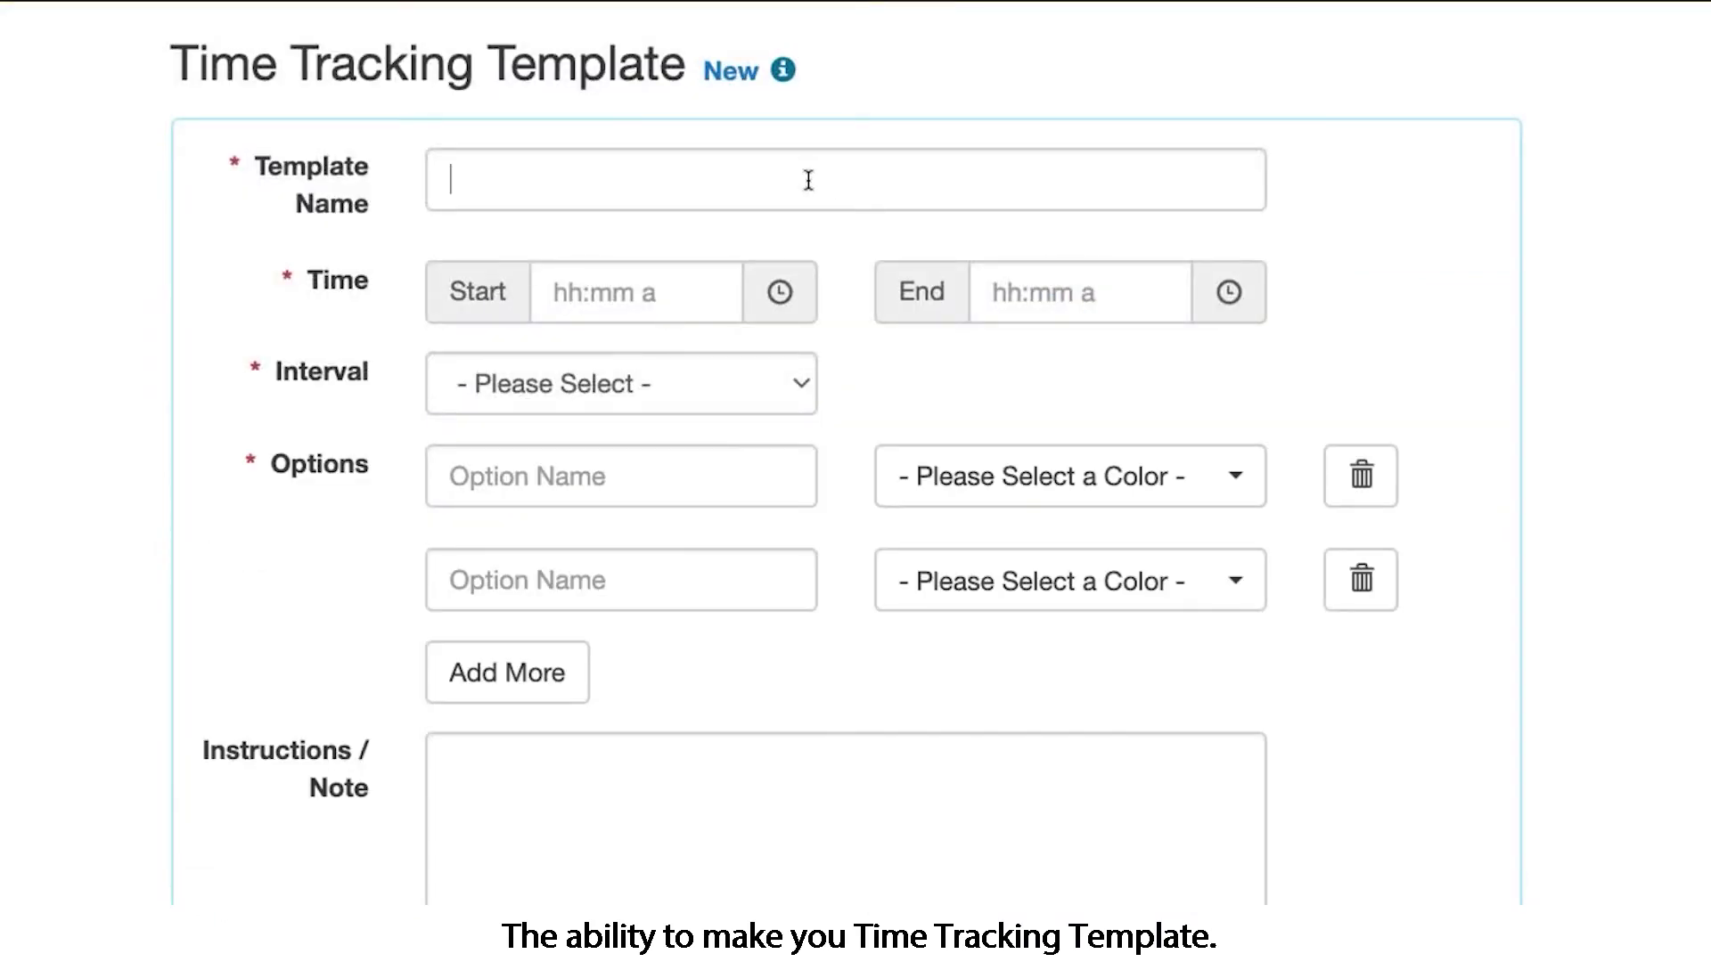
left_click(808, 180)
type("Sleep Tracking 1 hour")
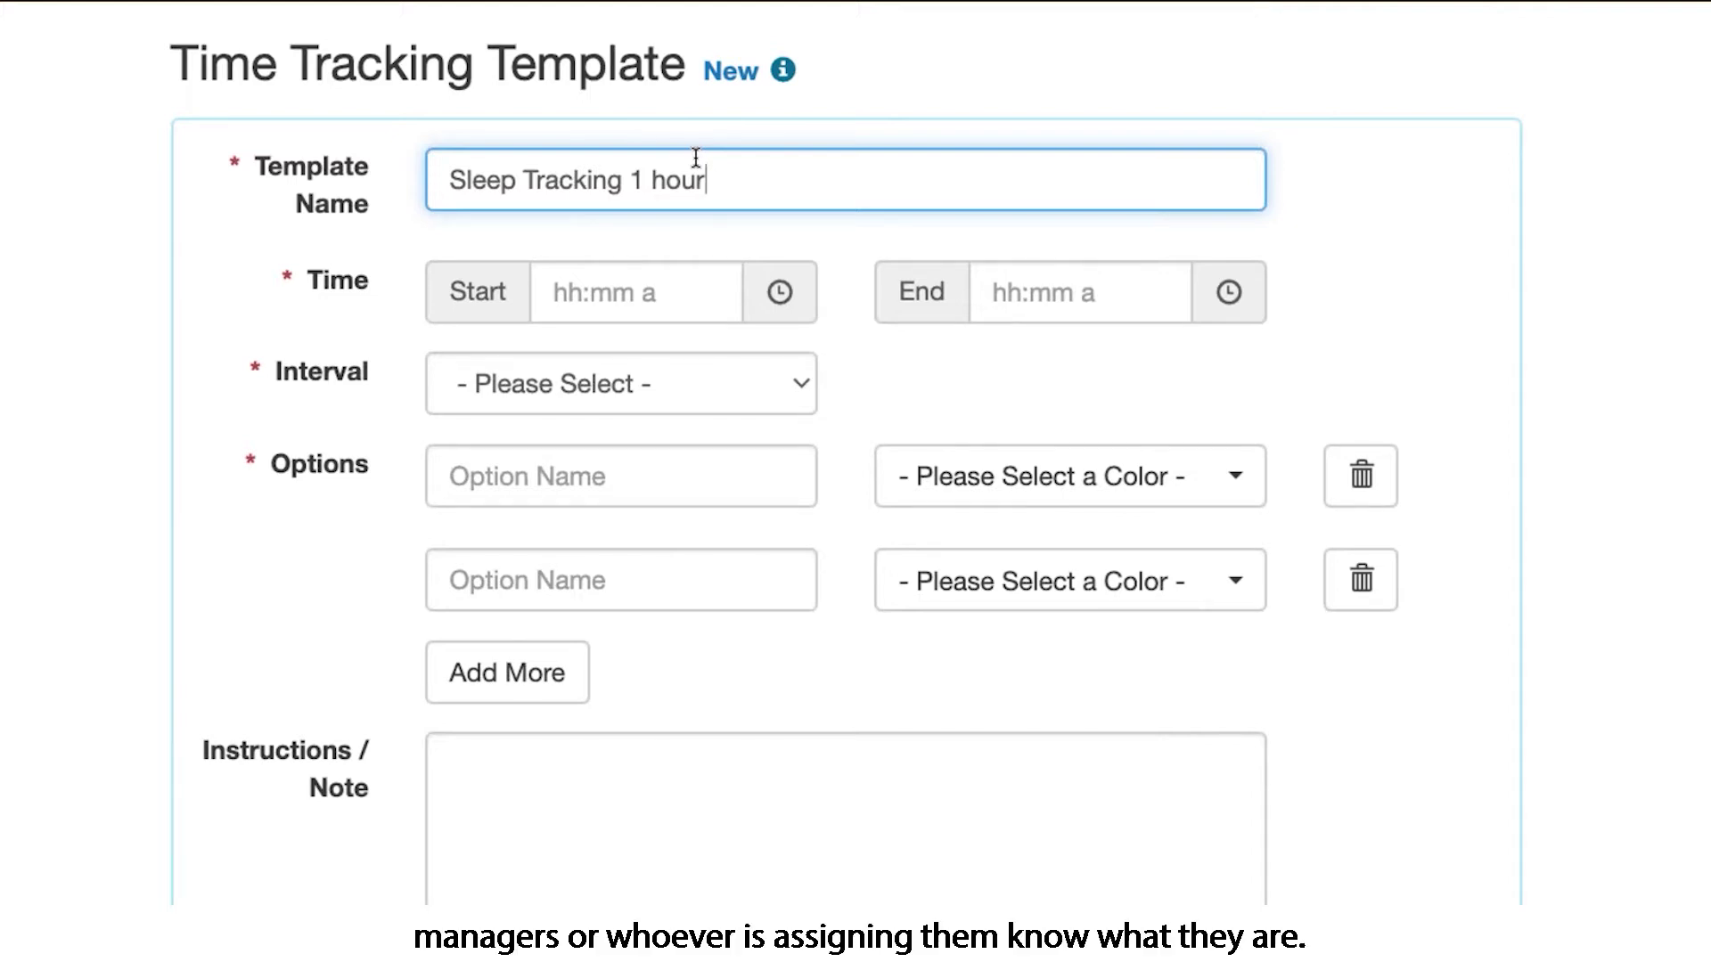
Step: Set the template's start time to 08:00 pm and its end time to 08:00 am
left_click(767, 297)
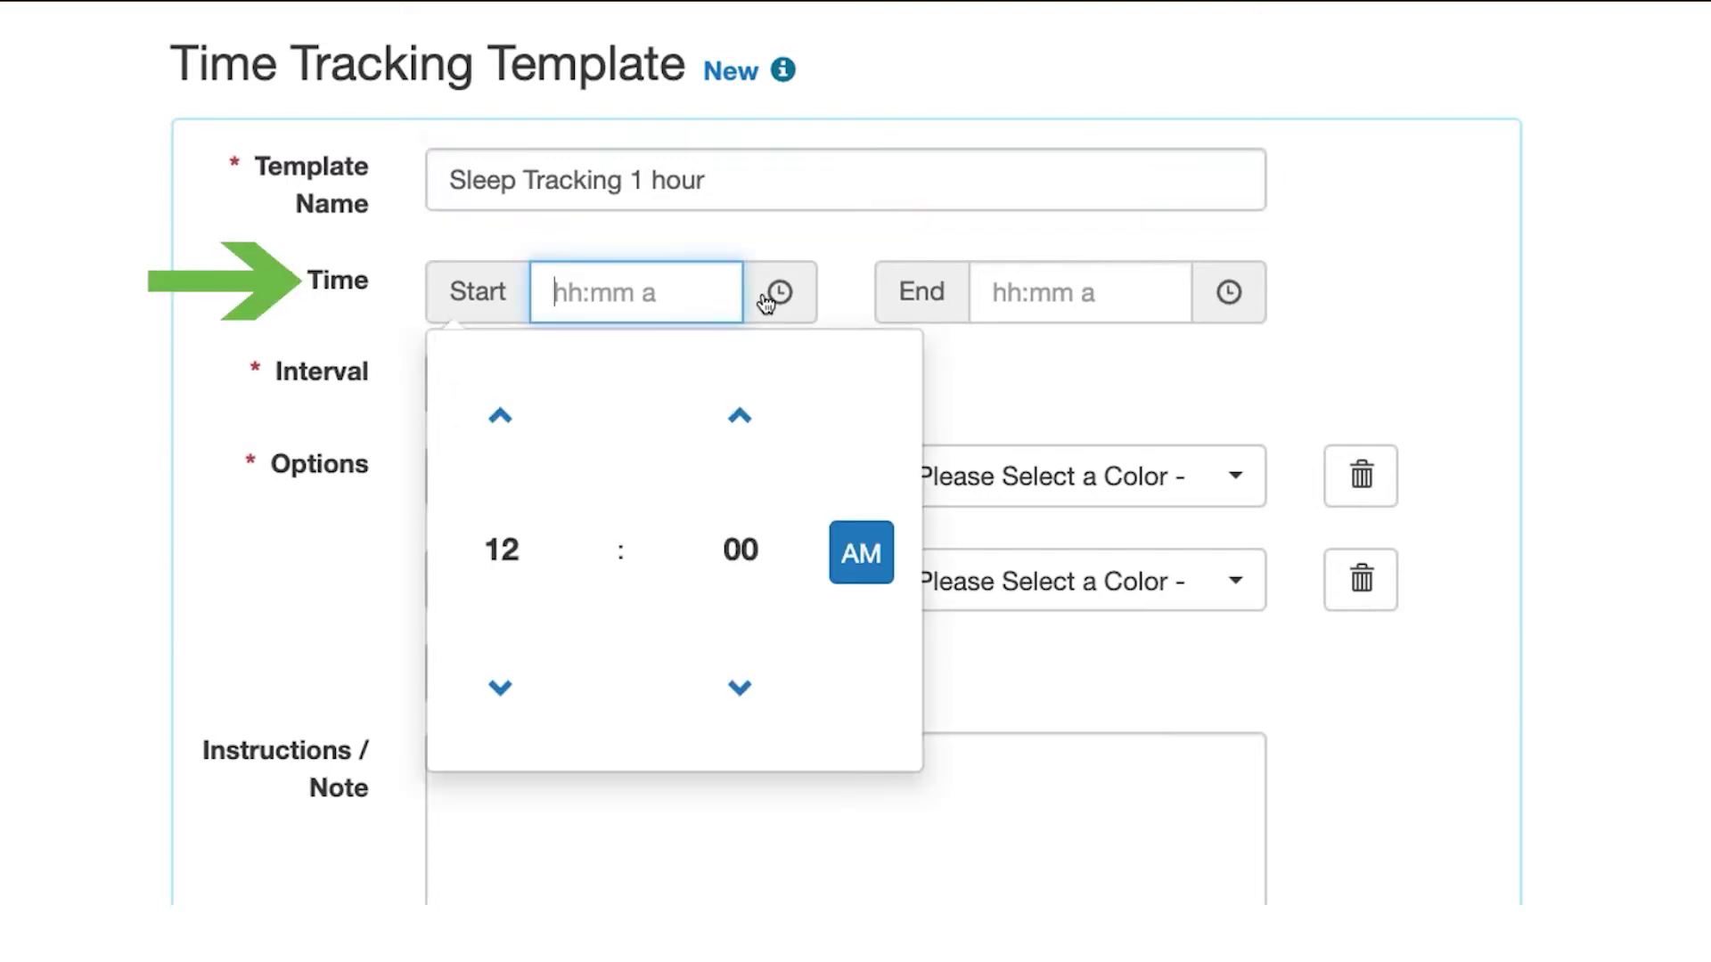
left_click(510, 553)
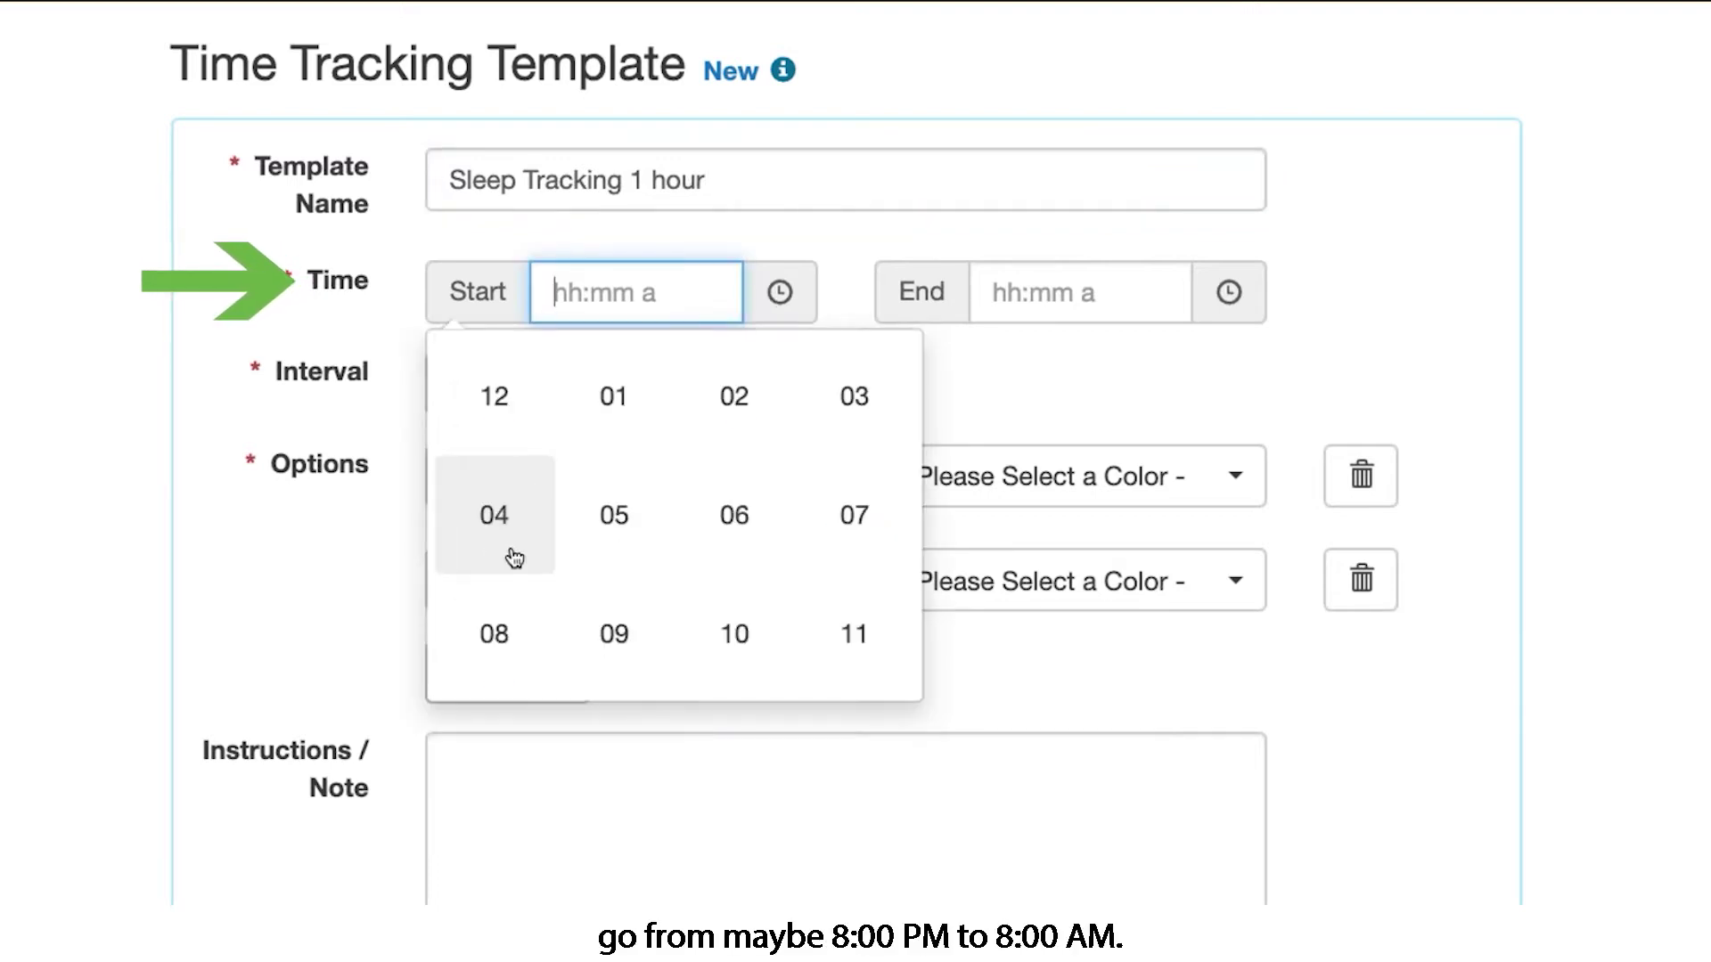
left_click(494, 636)
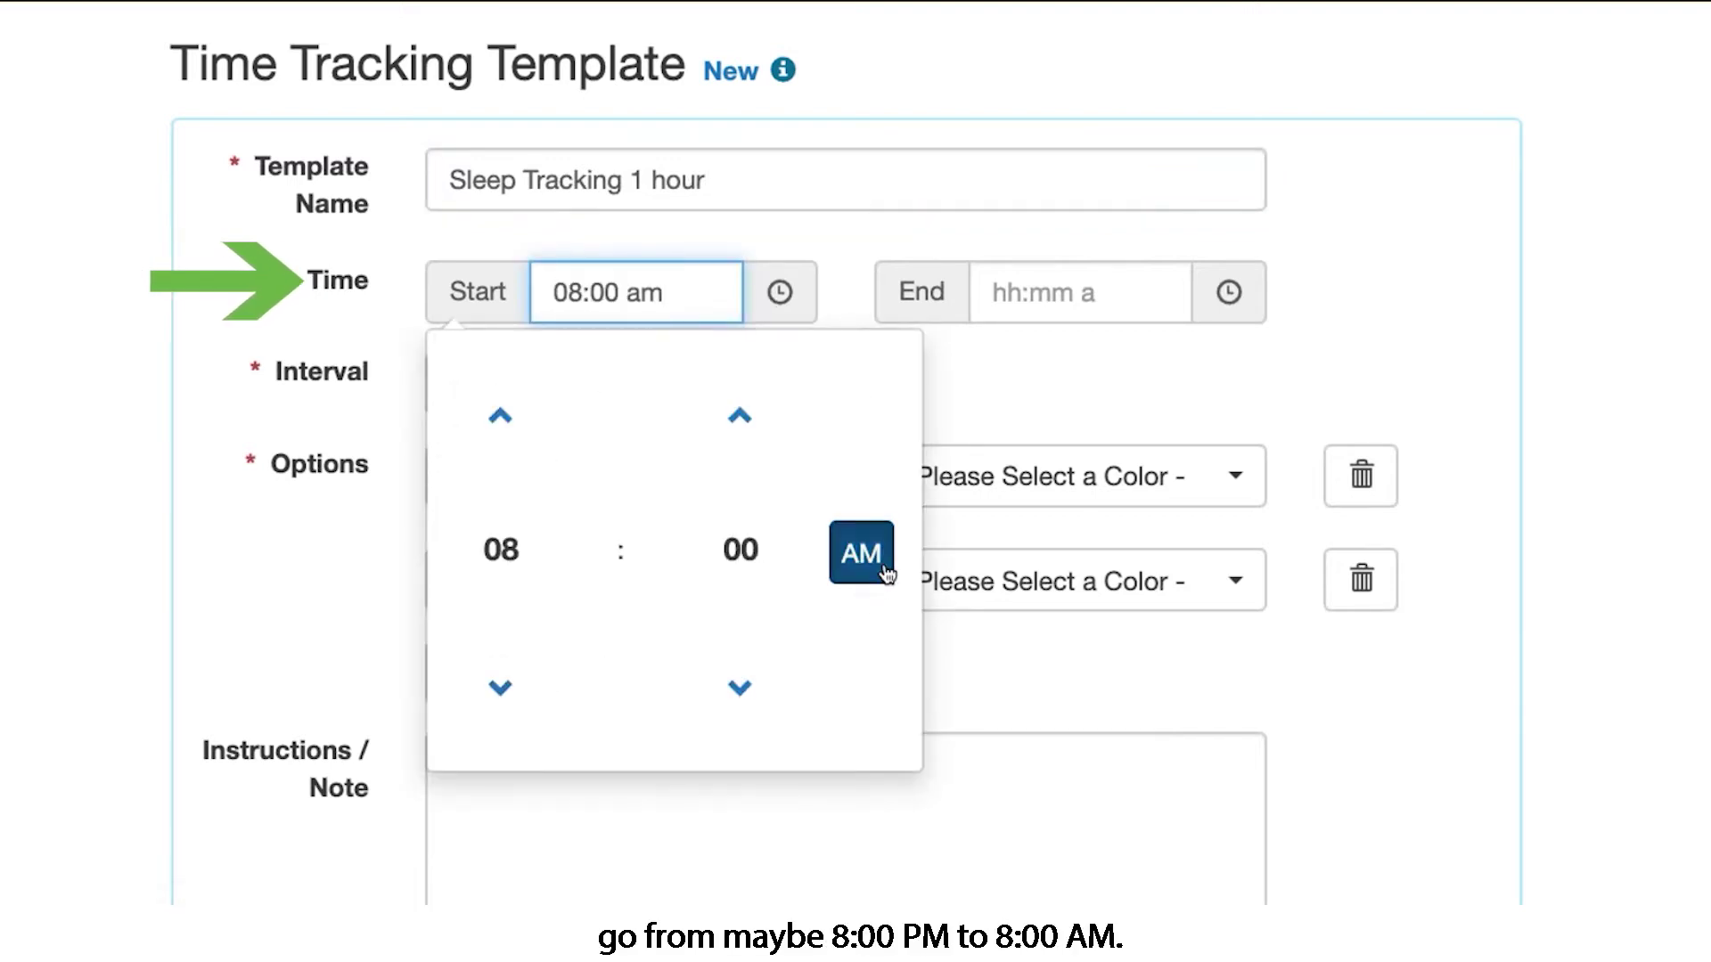
left_click(868, 562)
left_click(1225, 296)
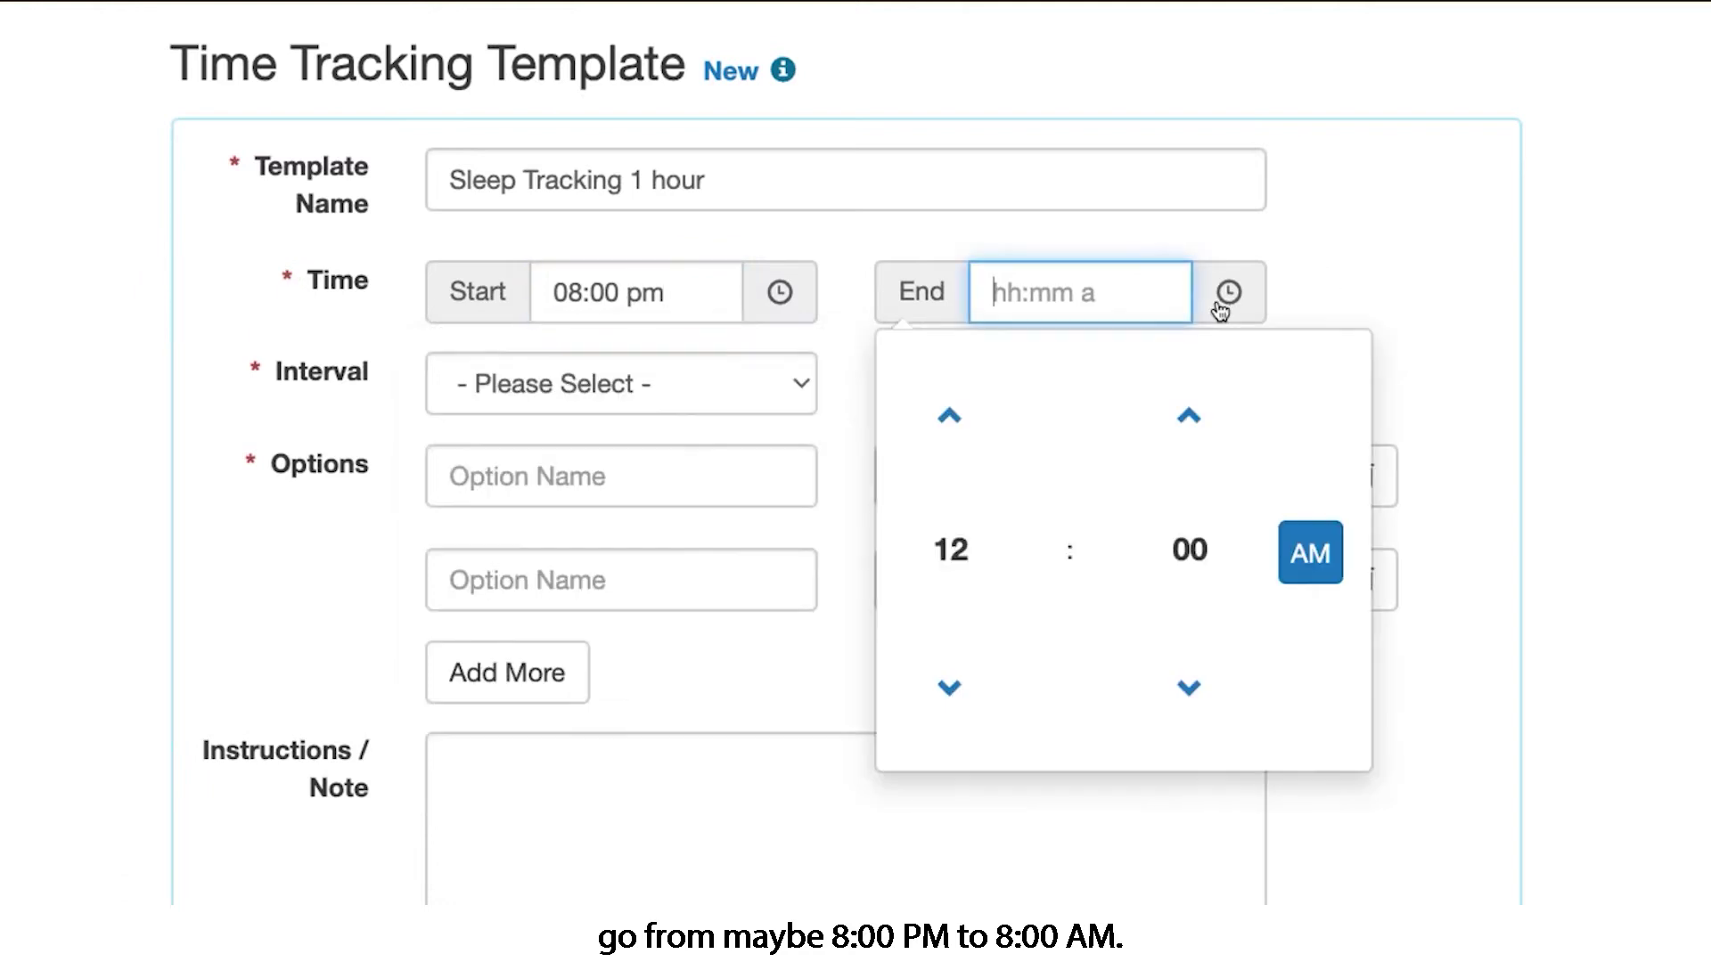
left_click(947, 552)
left_click(946, 635)
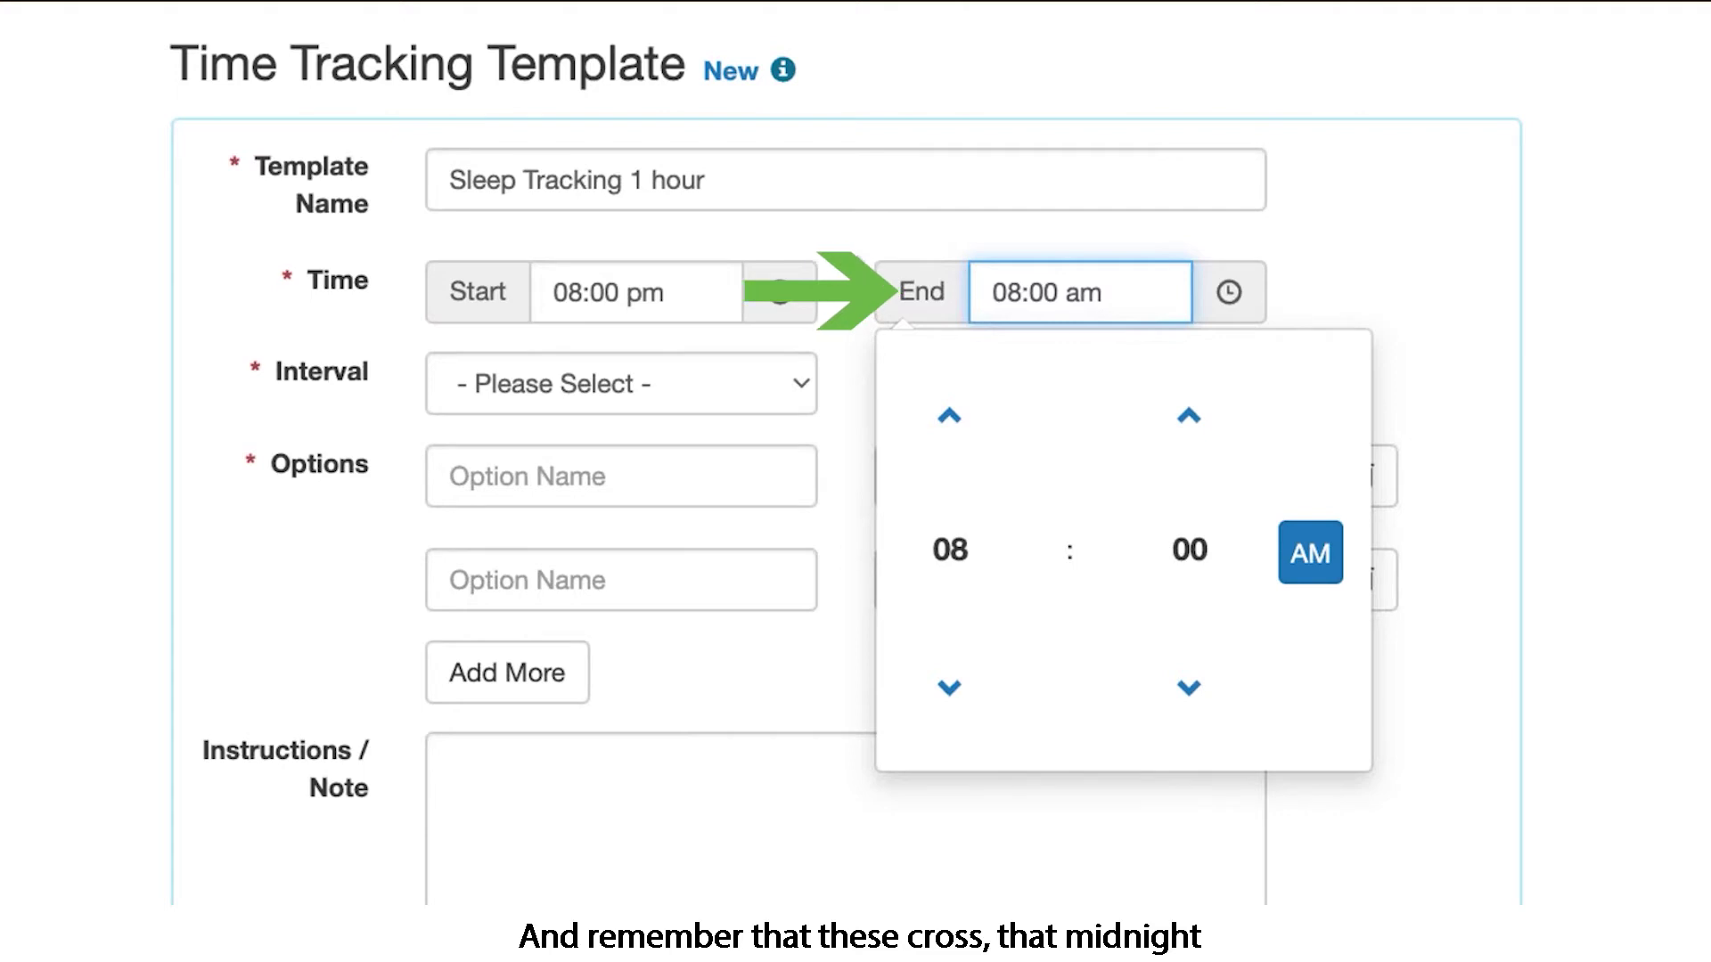
left_click(1520, 327)
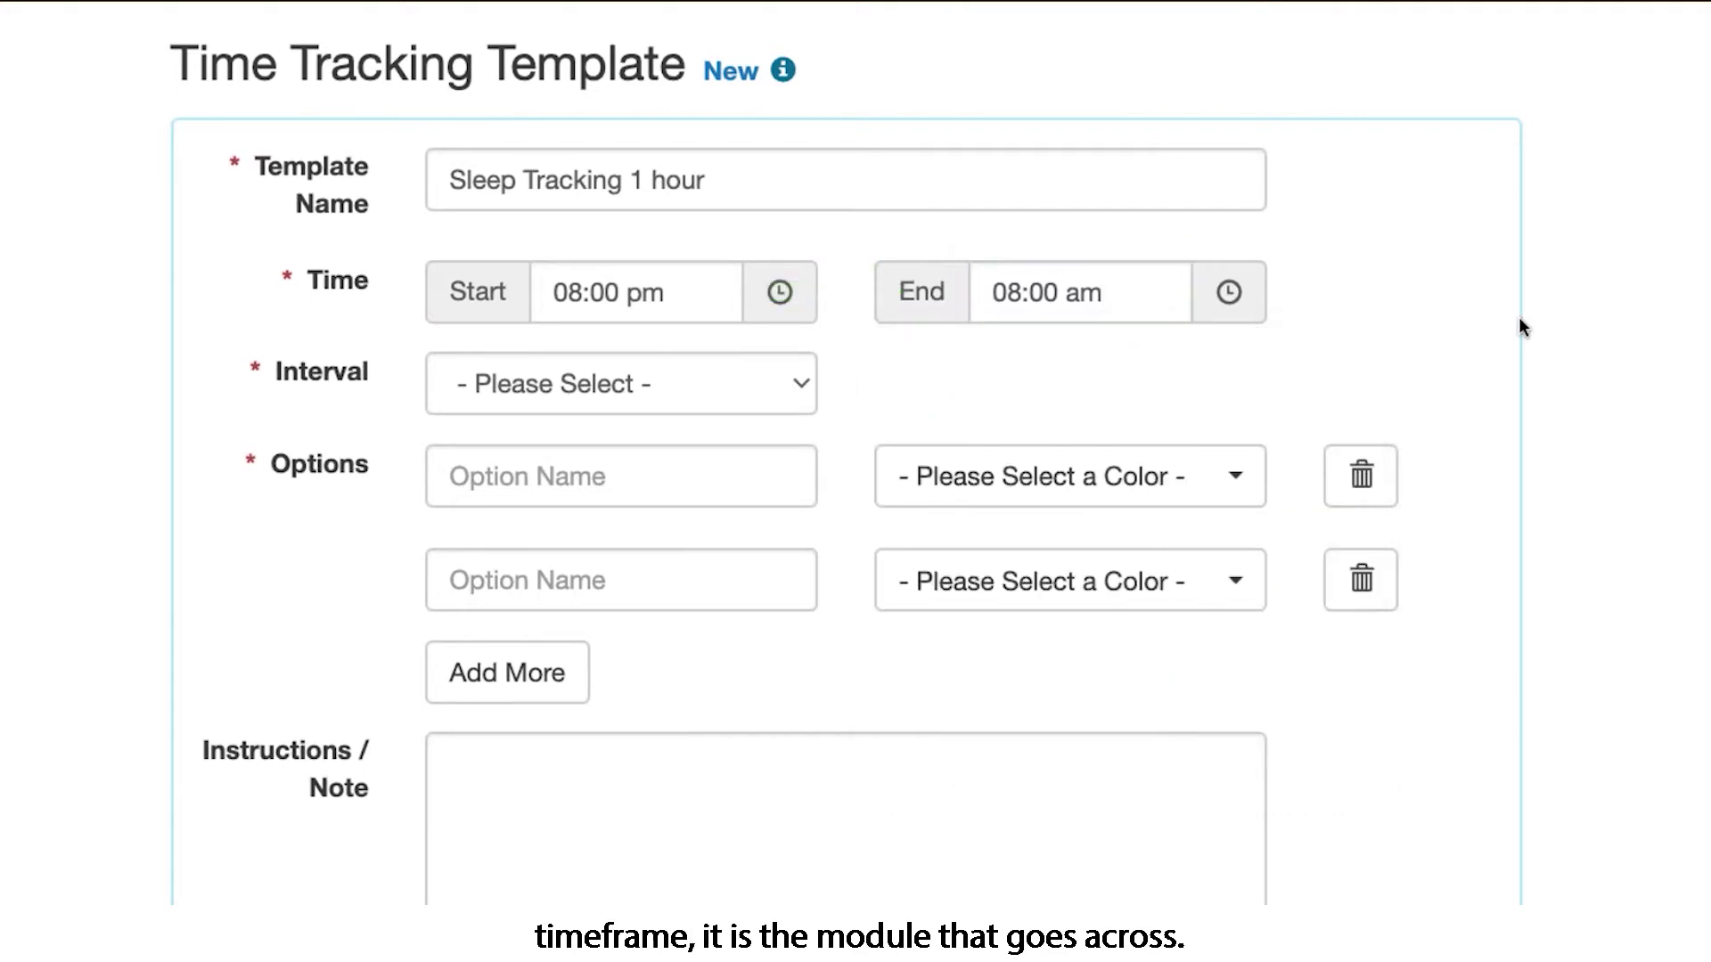
Step: Set the template's tracking interval to 1 Hour
scroll(1037, 396, "down", 2)
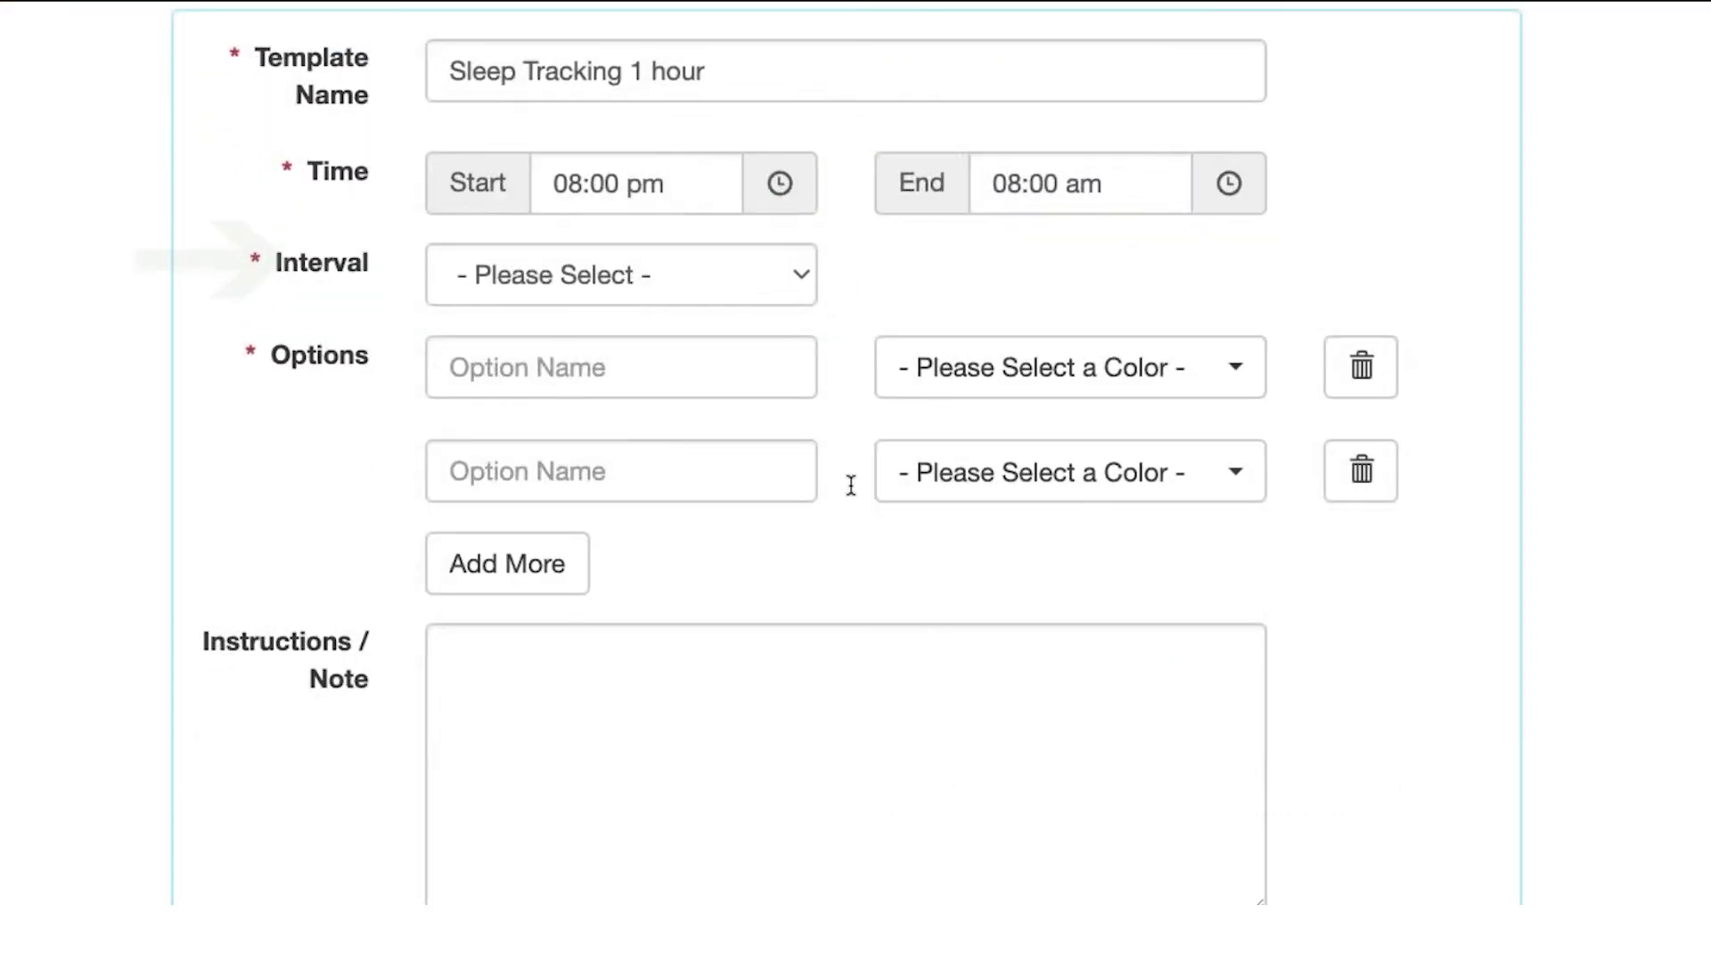
left_click(796, 273)
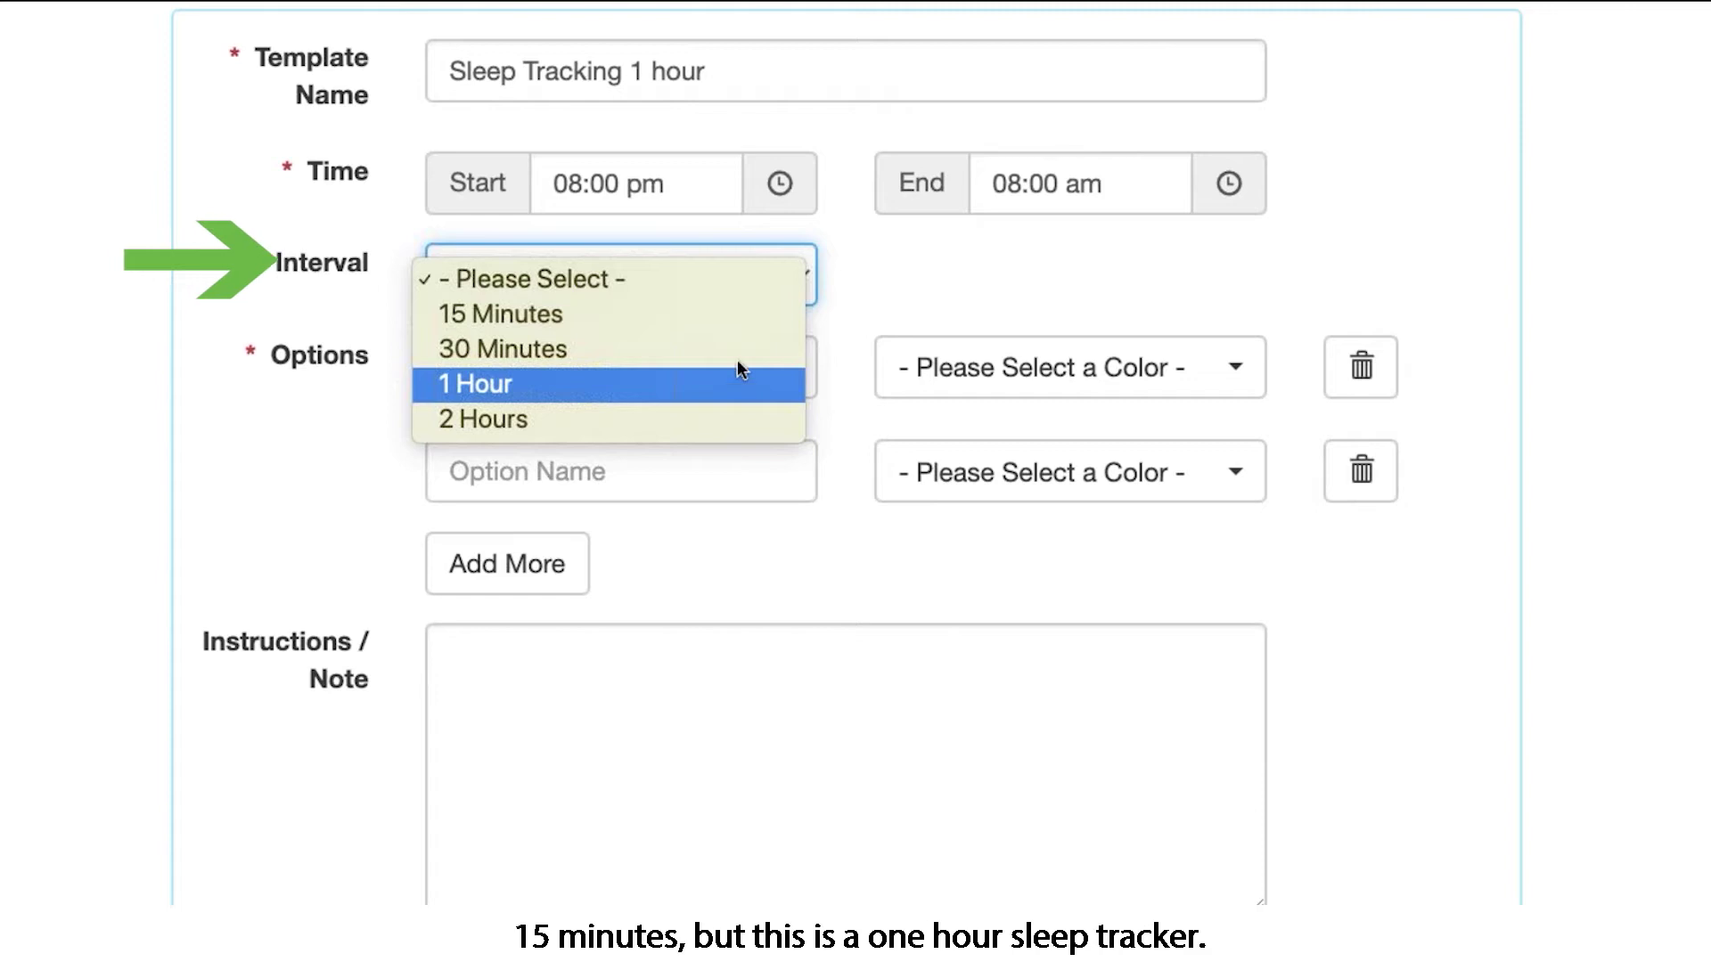
left_click(600, 385)
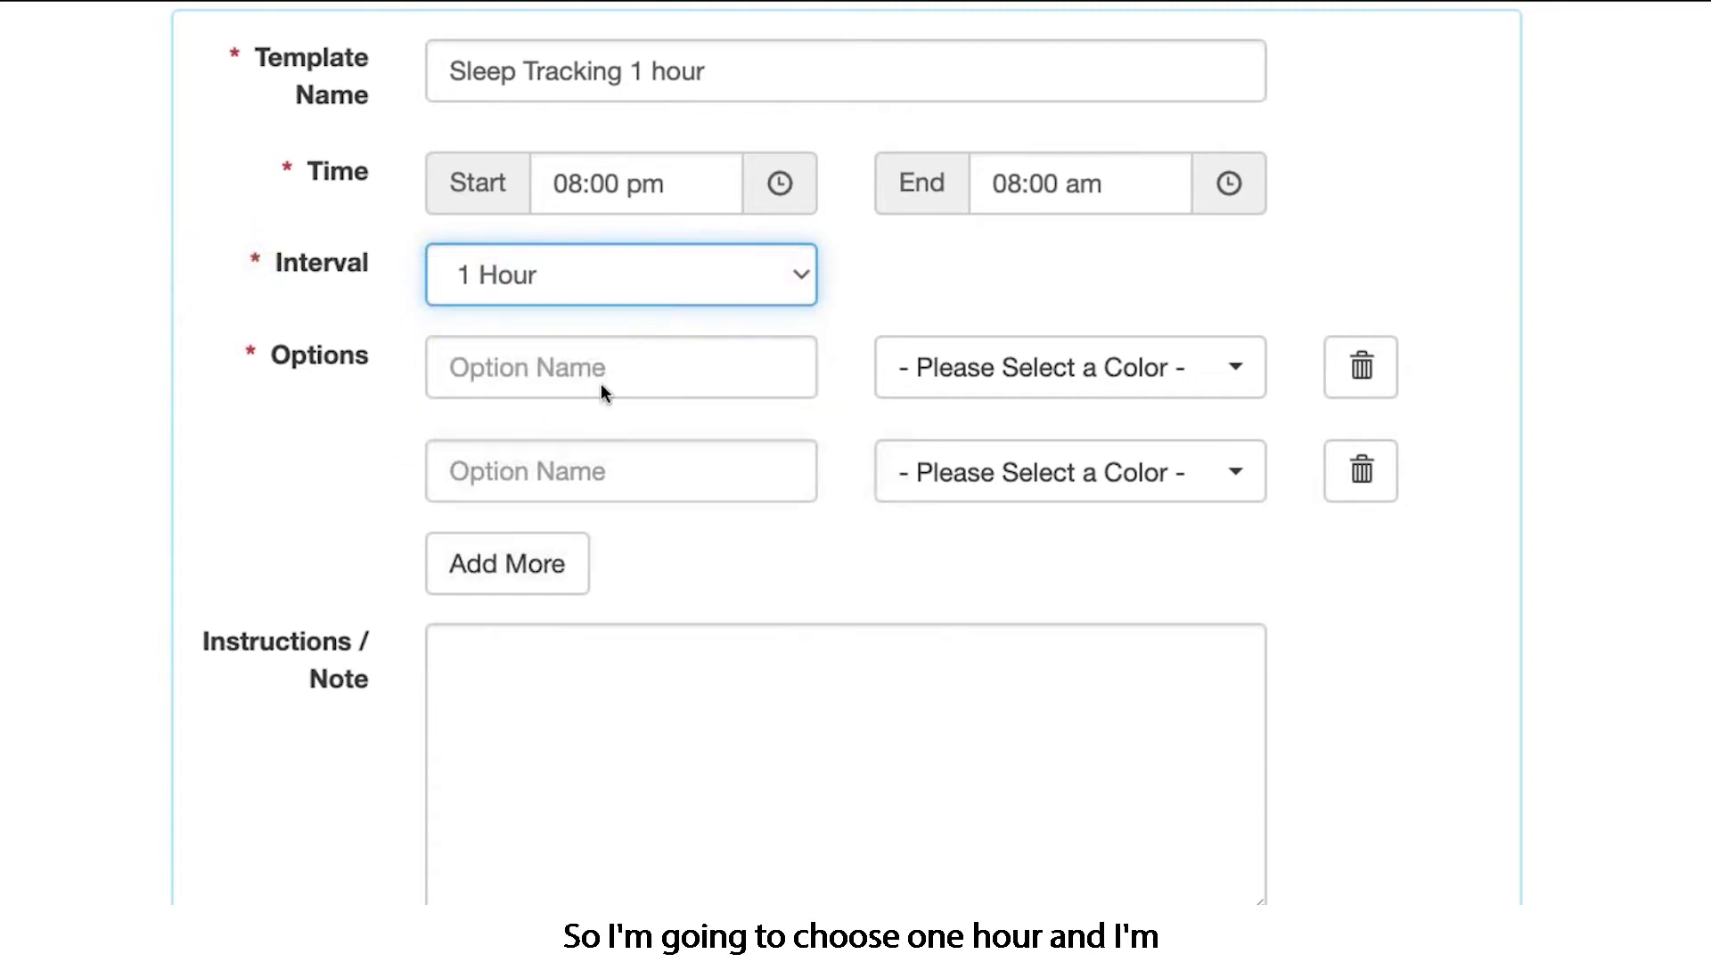
Step: Name the template's first two options "Asleep" and "Awake"
left_click(664, 378)
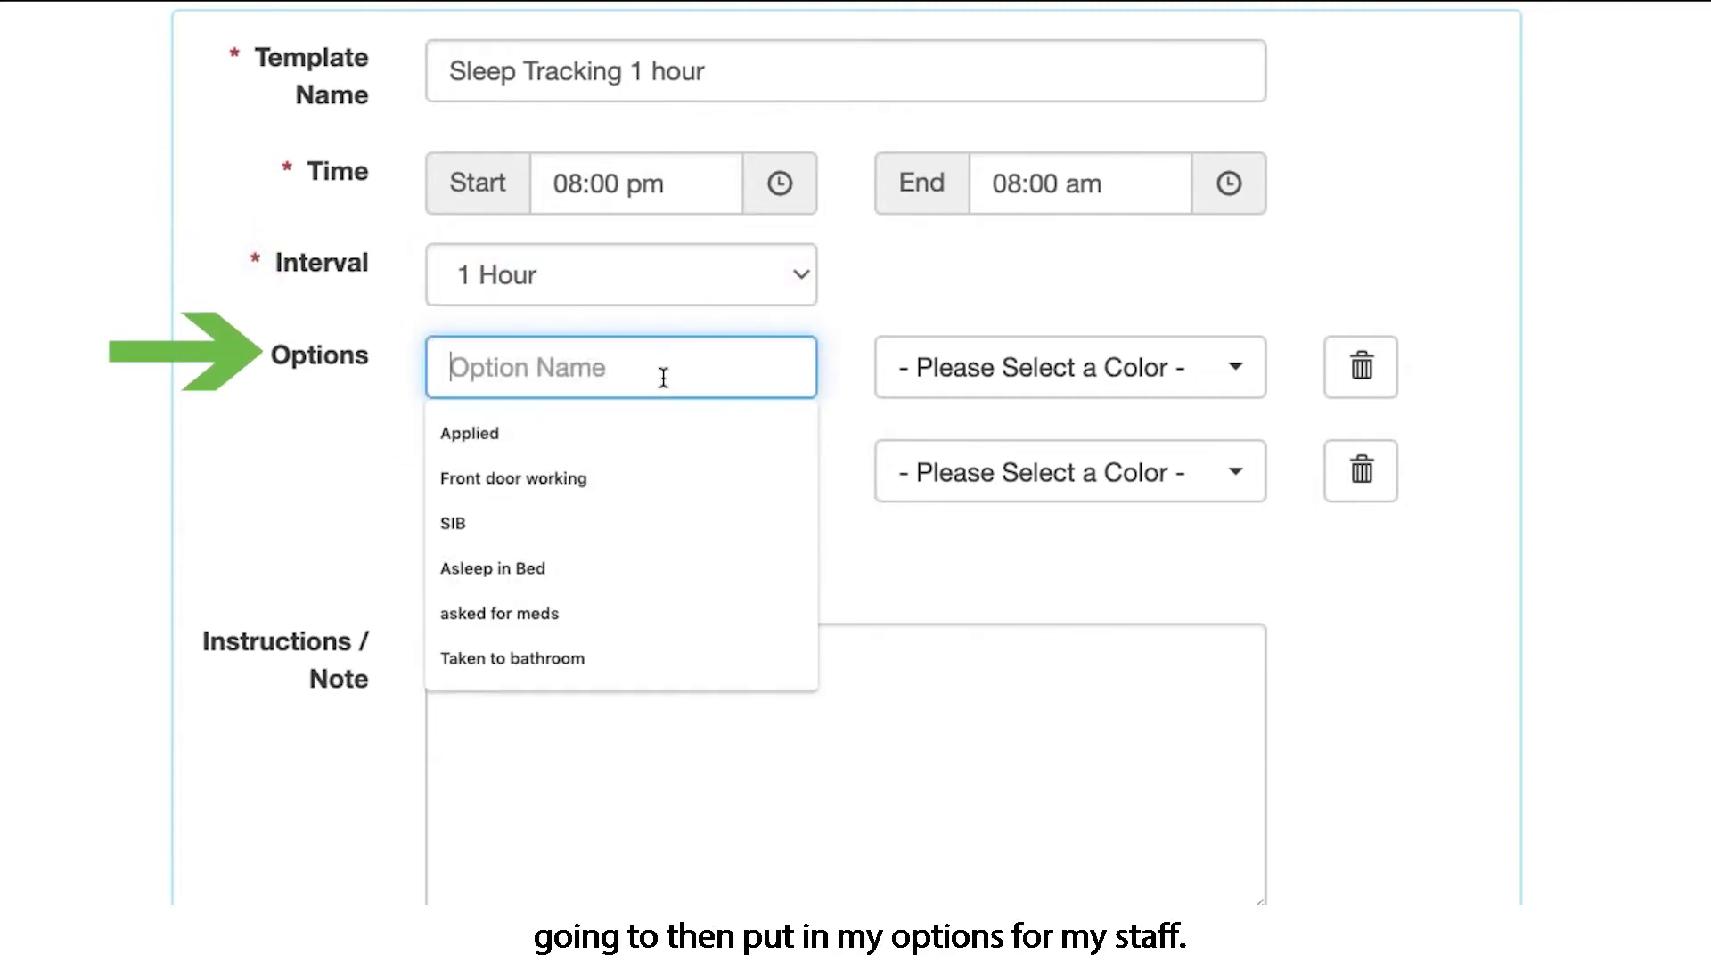
type("As")
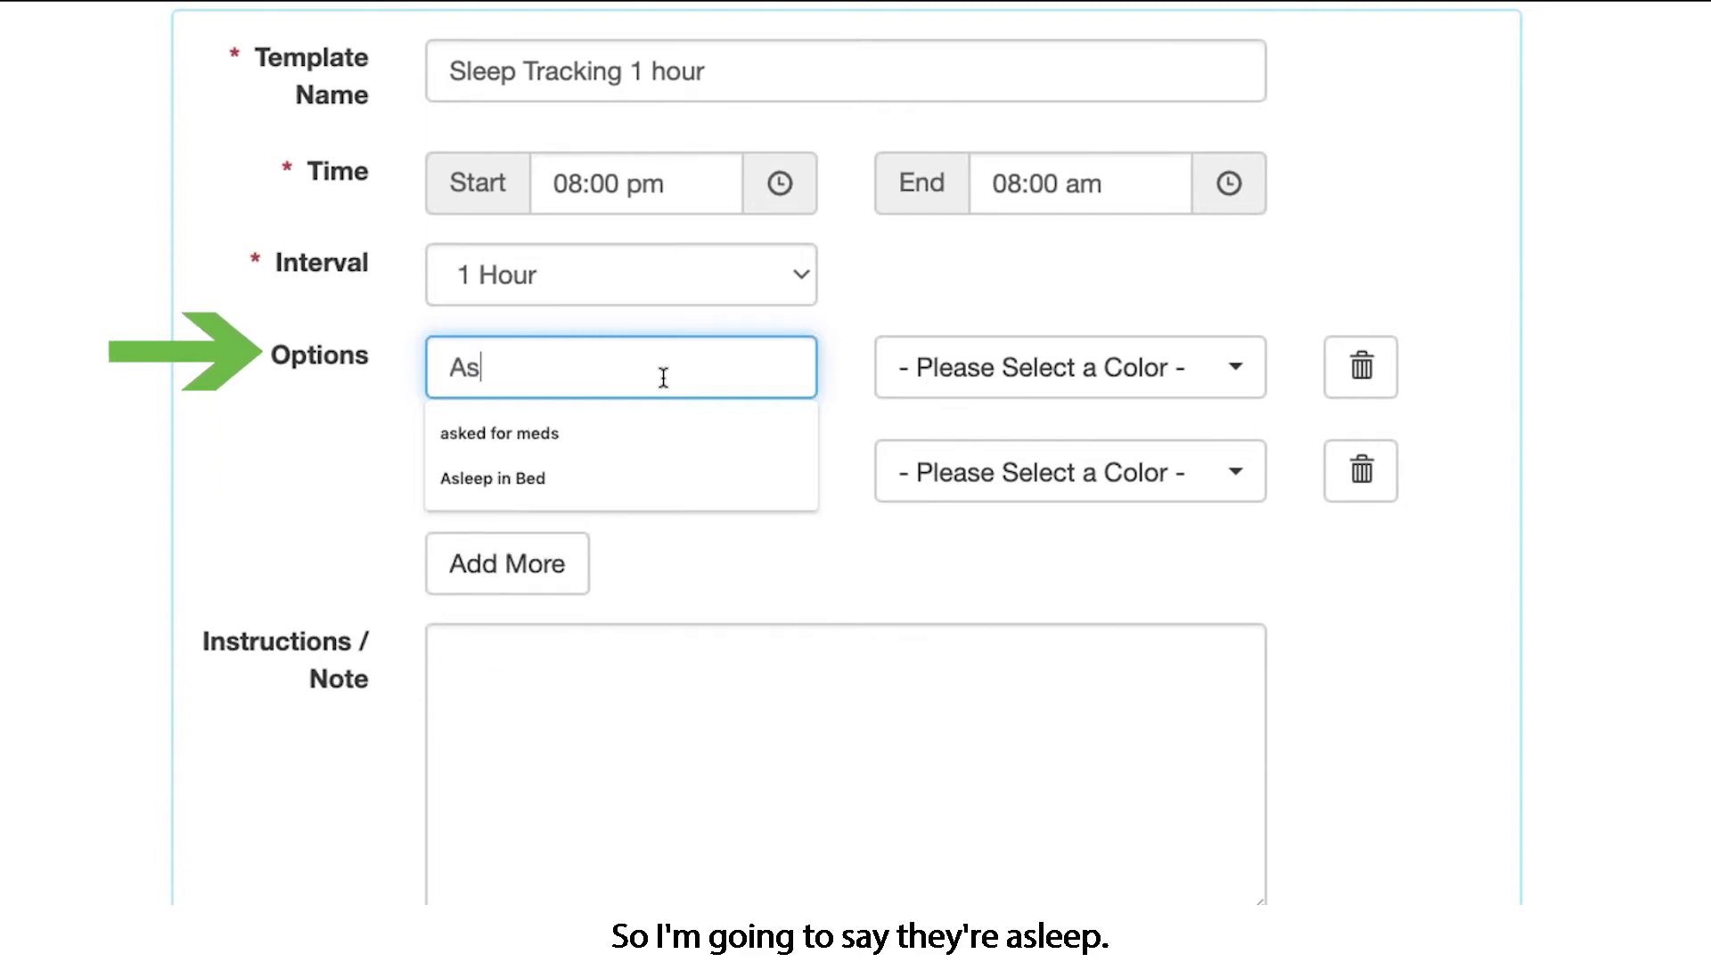
type("lep")
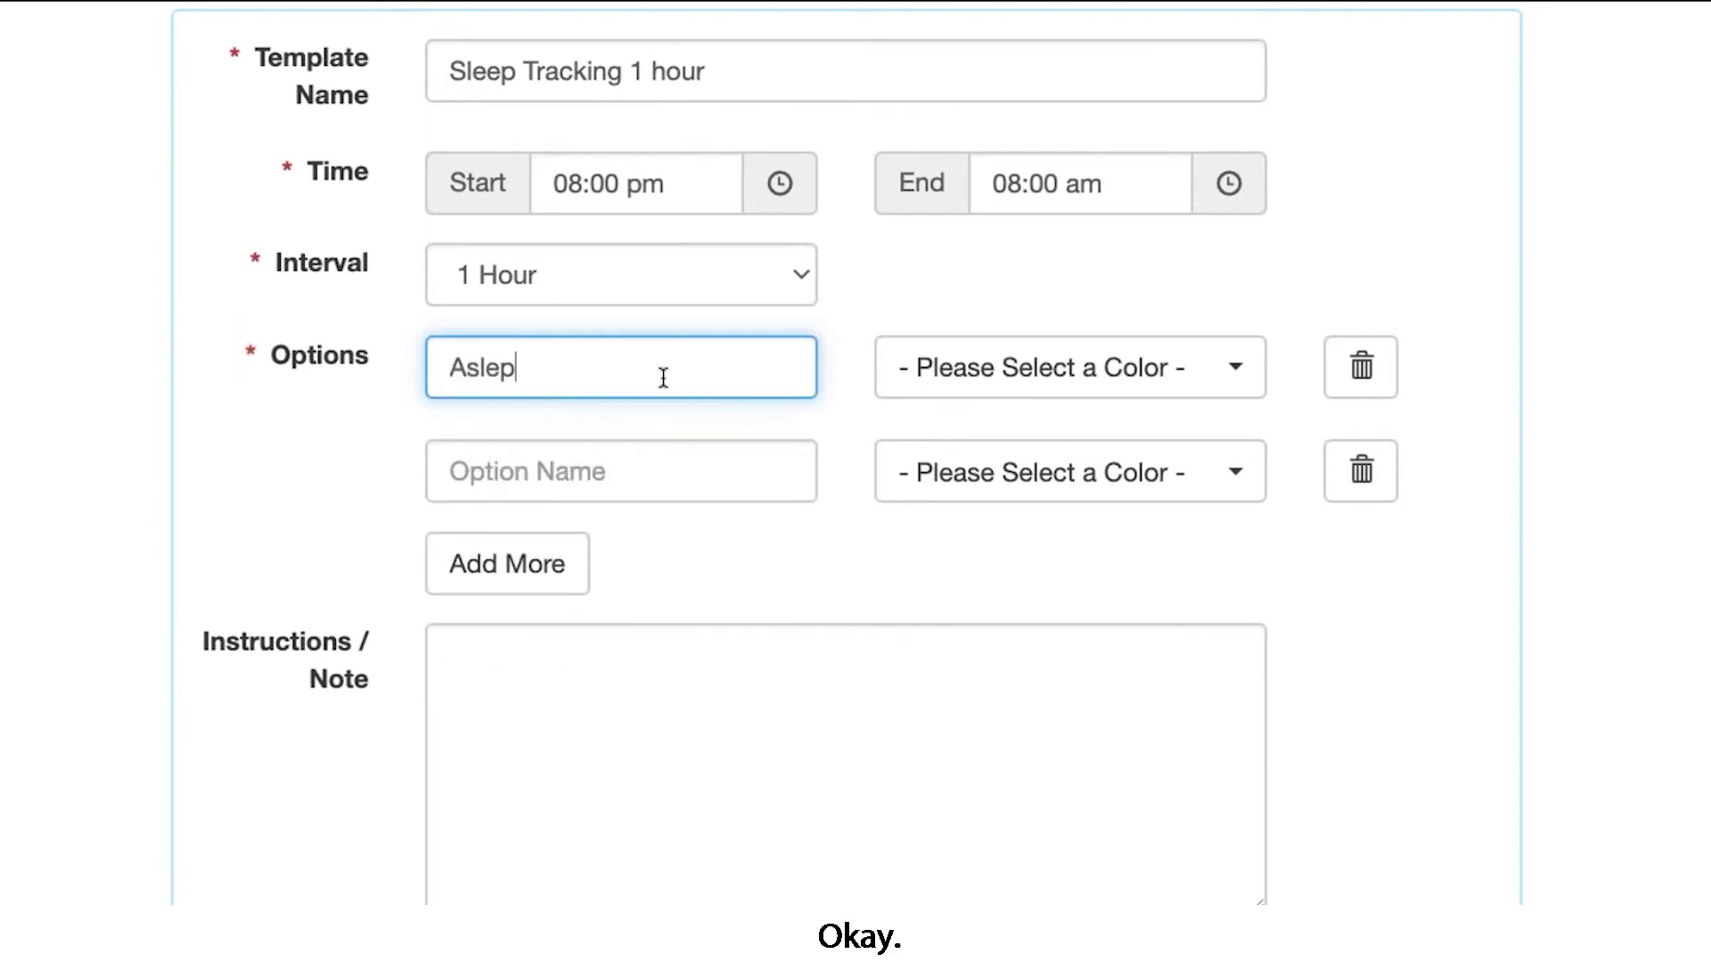
key("BackSpace")
type("ep")
left_click(660, 481)
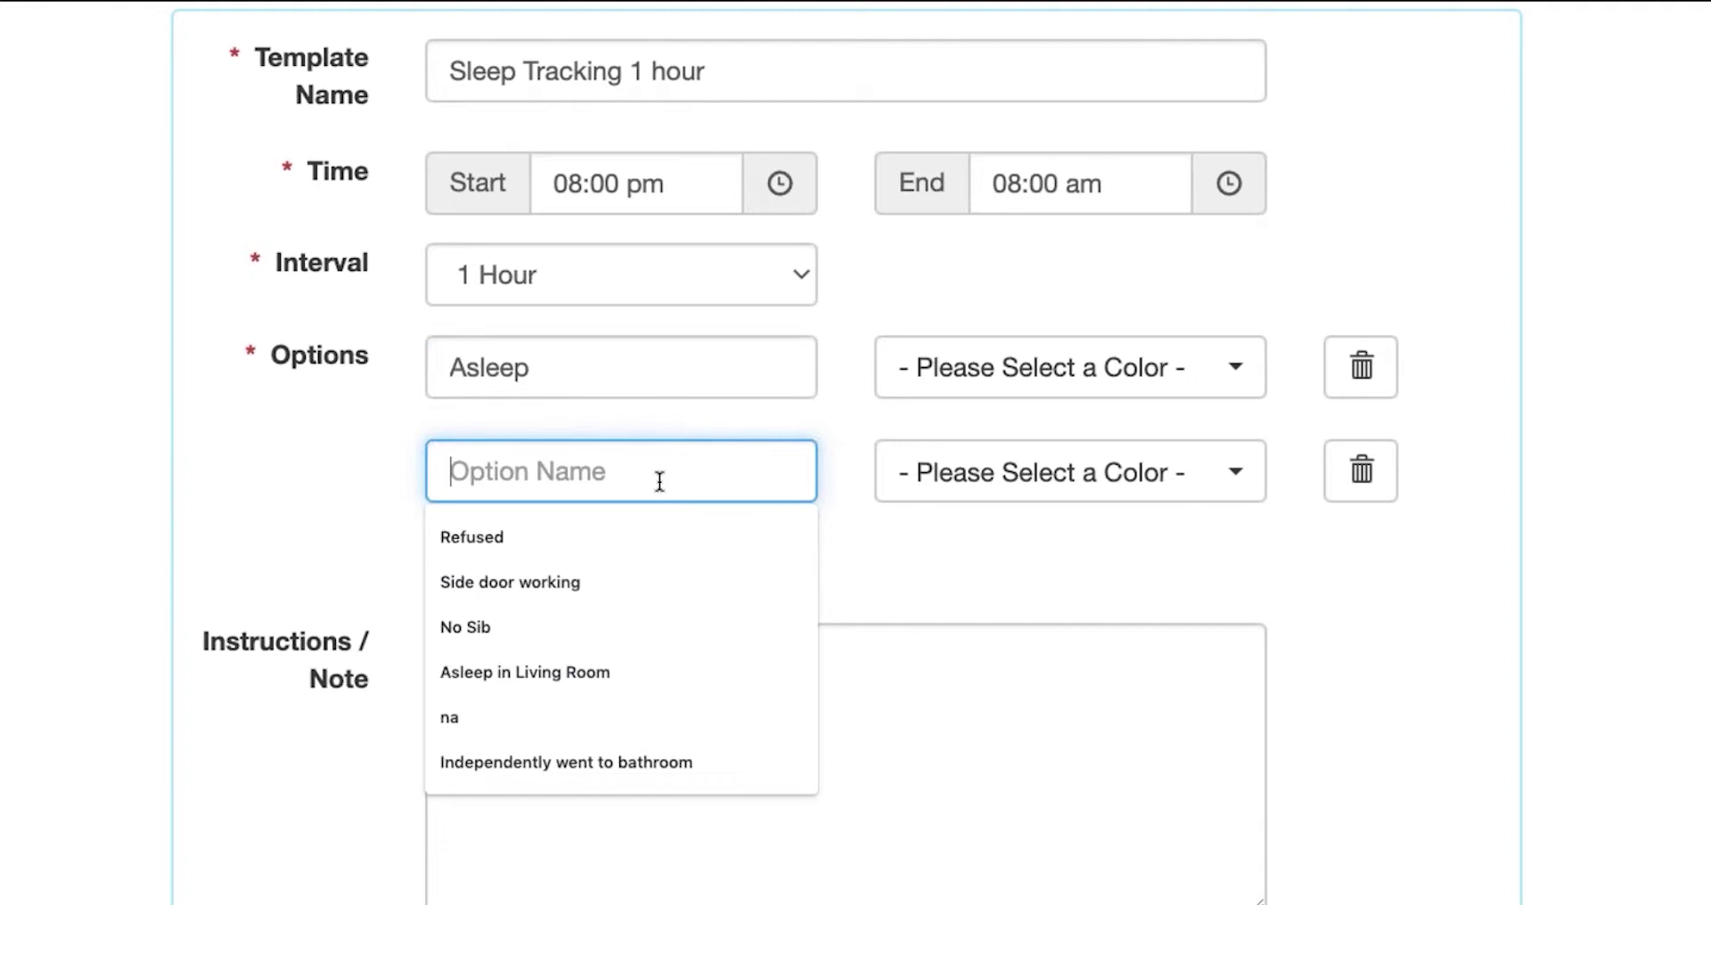
type("Aweas")
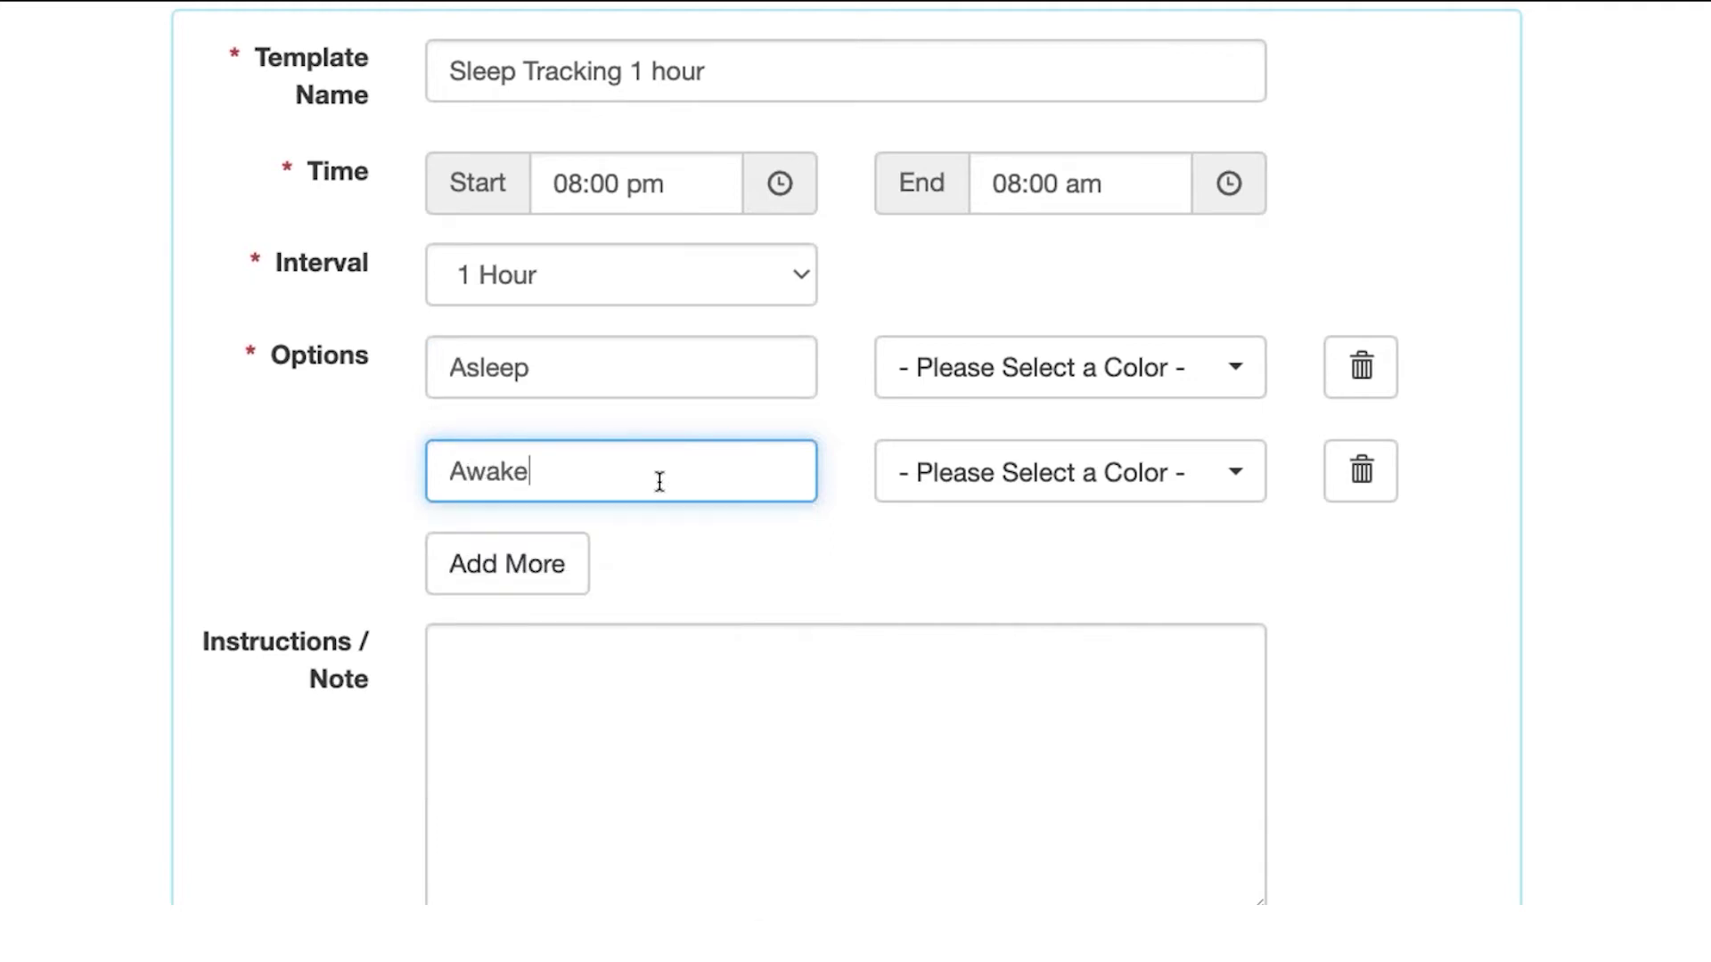
Step: Add two more options to the template, named "LOA" and "Restroom"
left_click(561, 564)
left_click(529, 575)
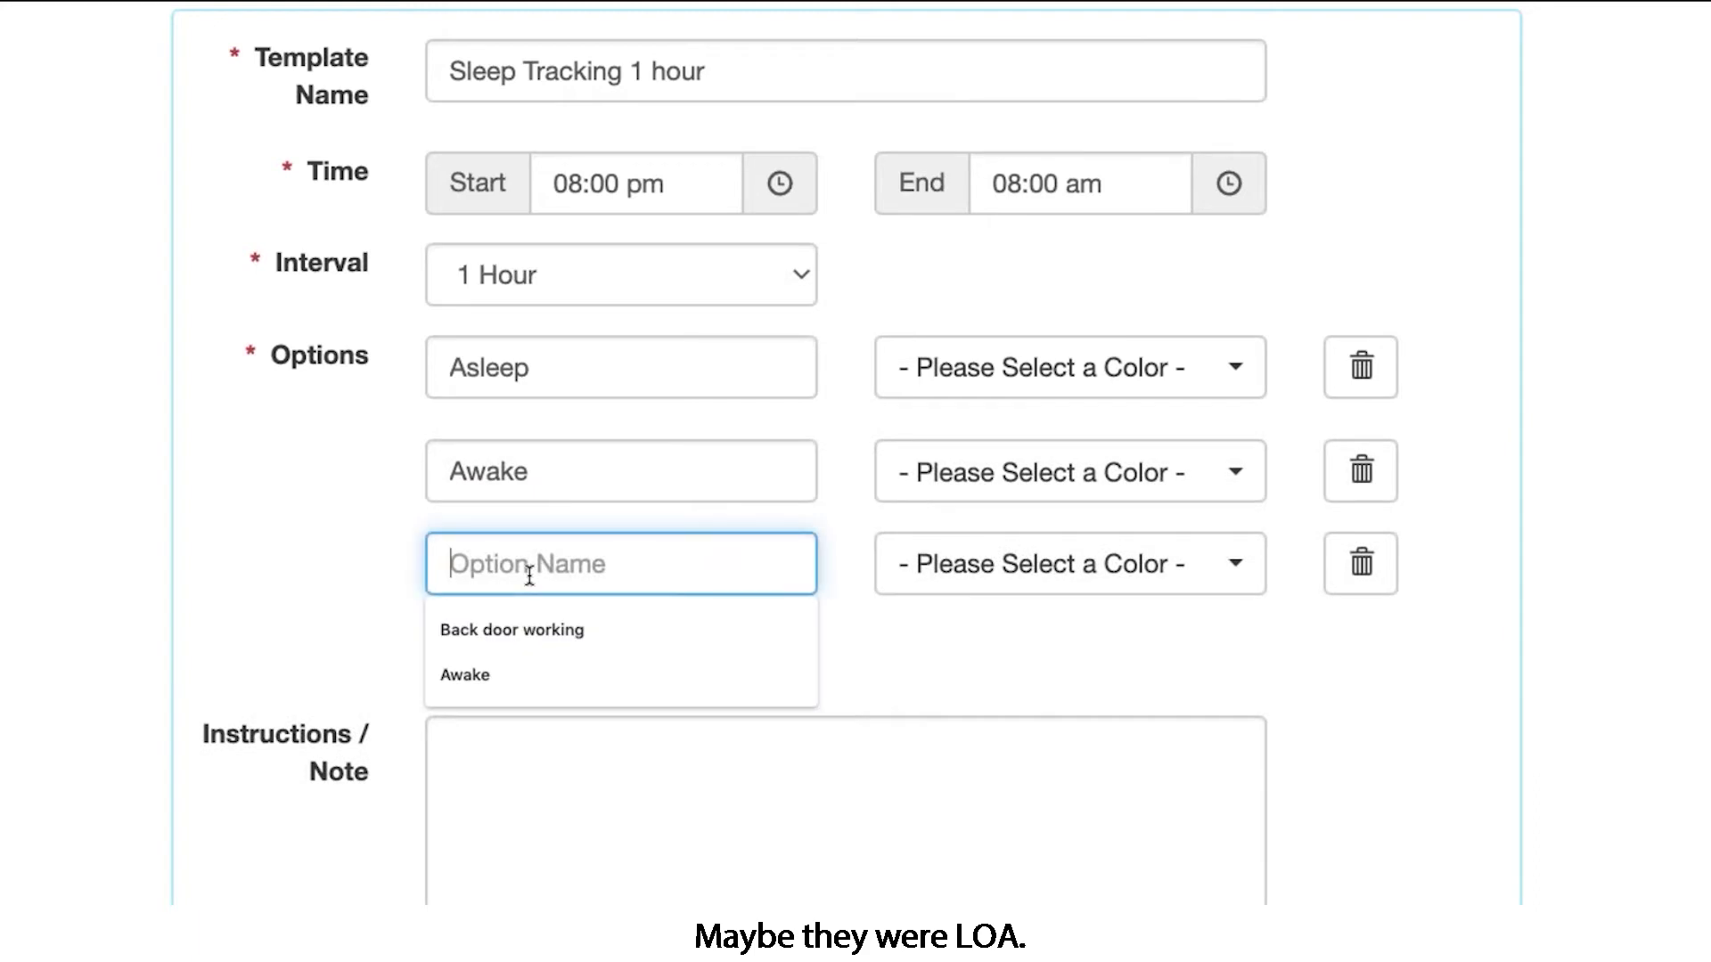
type("LOA")
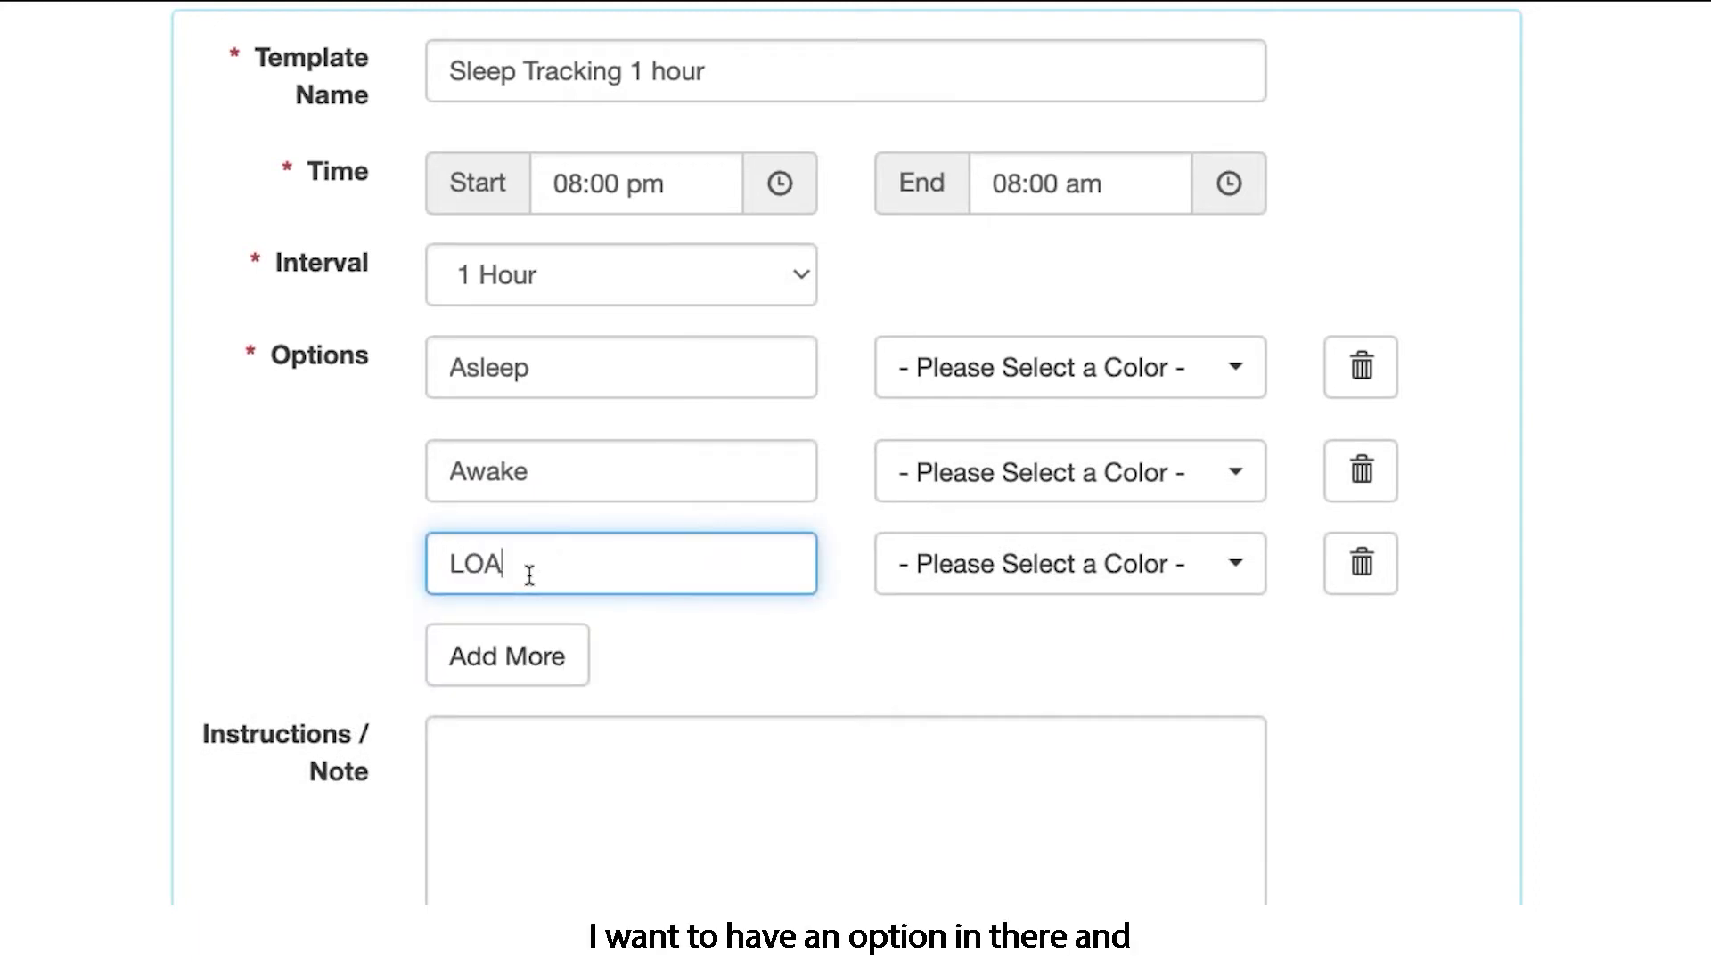
left_click(531, 661)
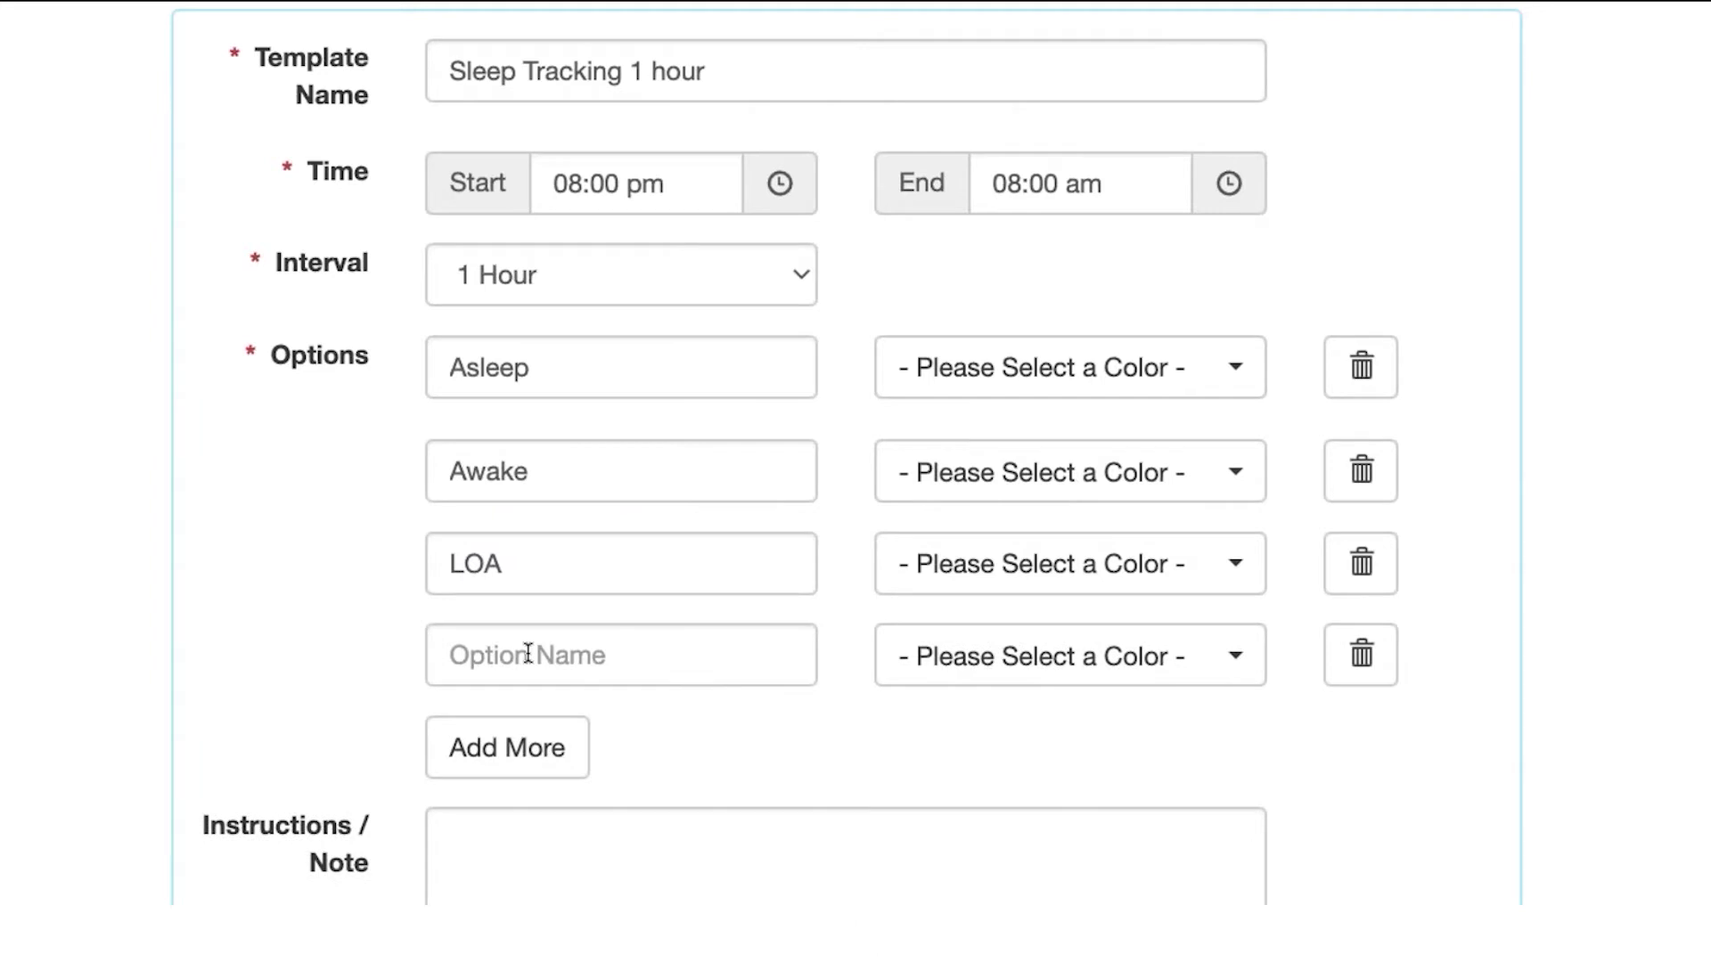
left_click(528, 654)
type("Restroom")
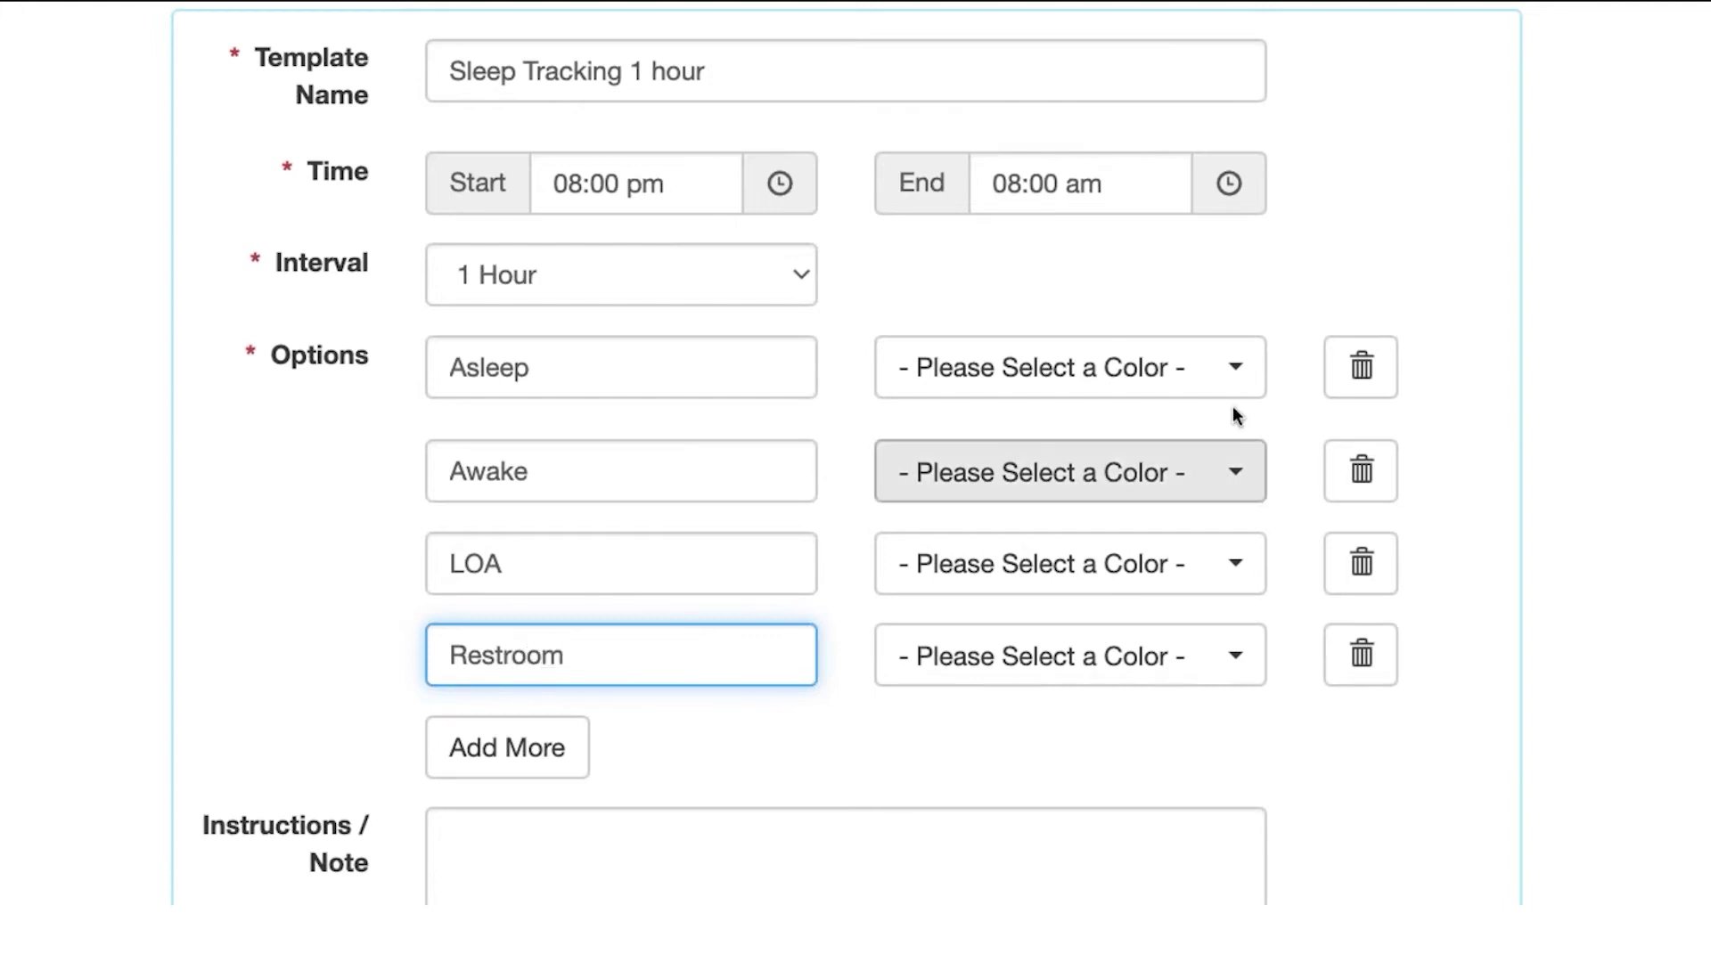
Step: Assign the color Mint to the "Asleep" option and Orange to the "Awake" option
left_click(1237, 369)
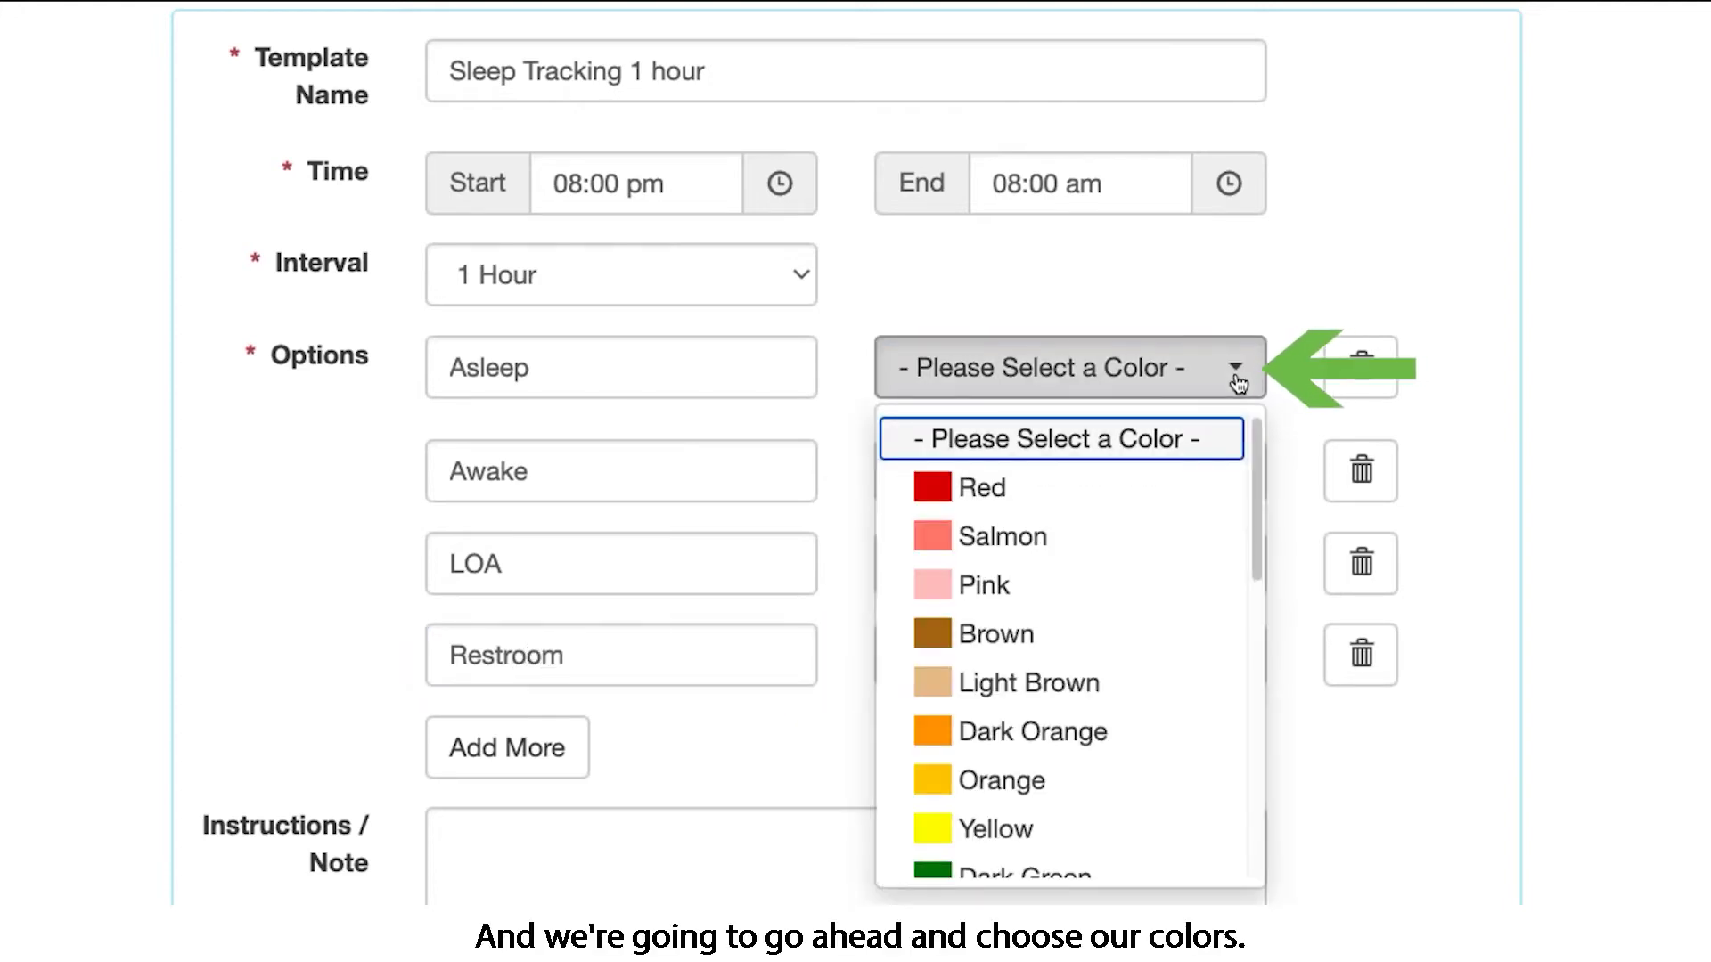
scroll(1148, 769, "down", 3)
scroll(1150, 771, "down", 5)
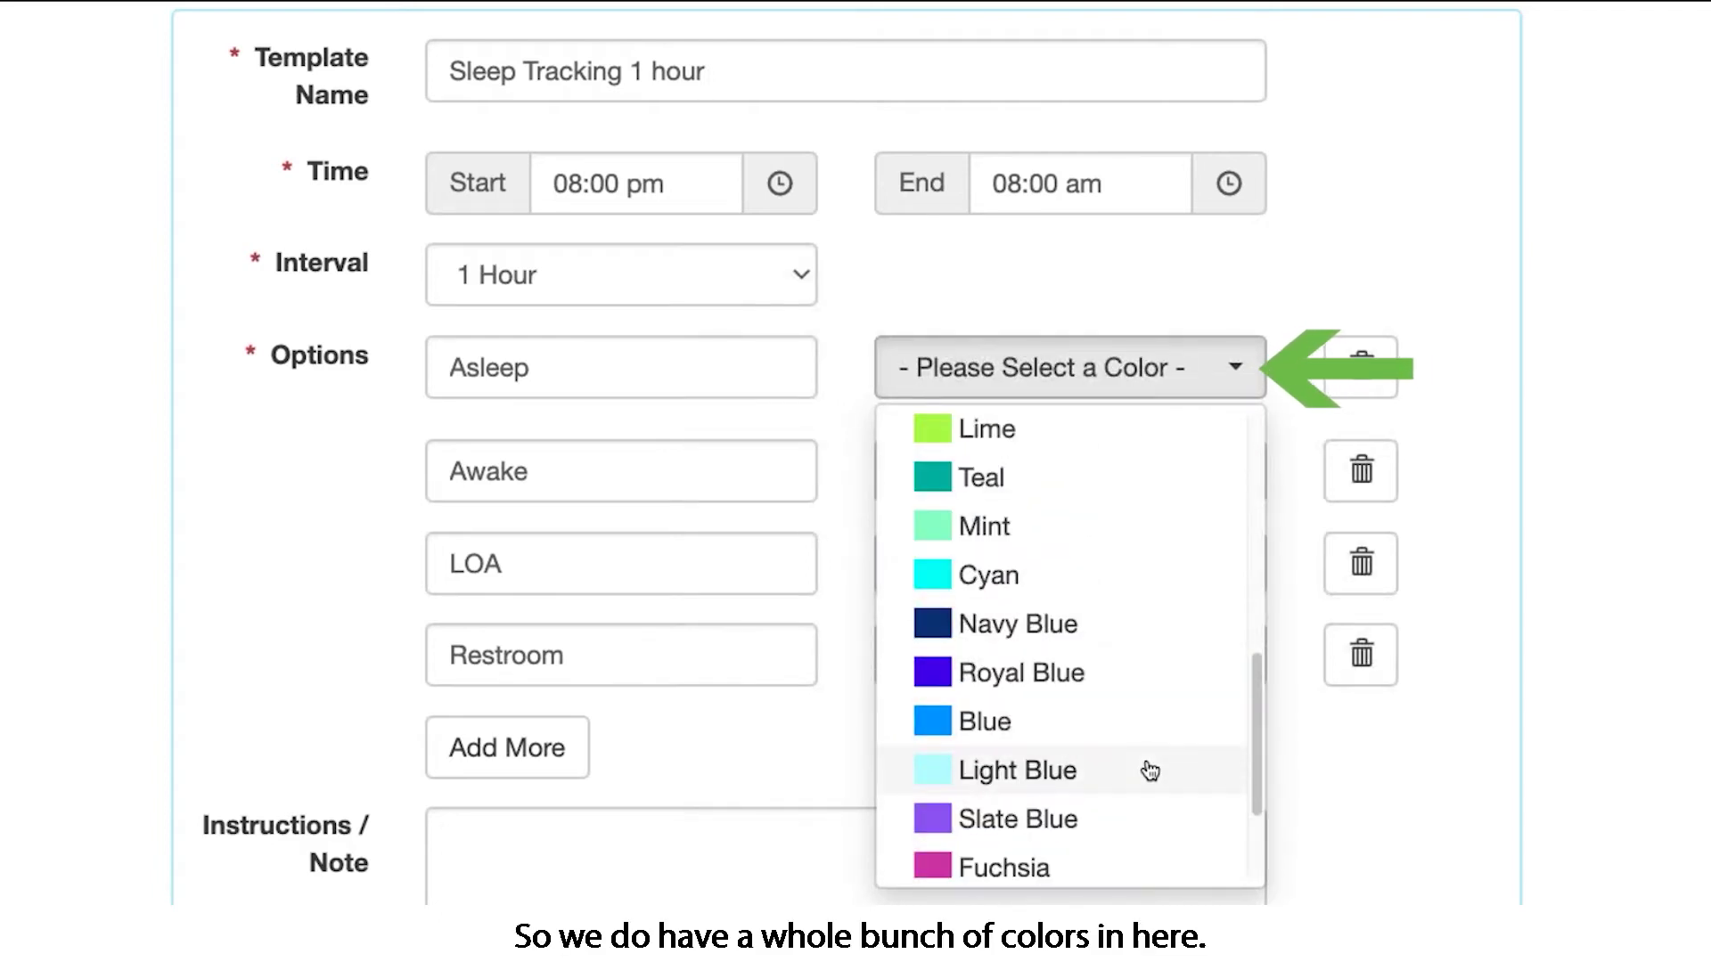
left_click(1031, 527)
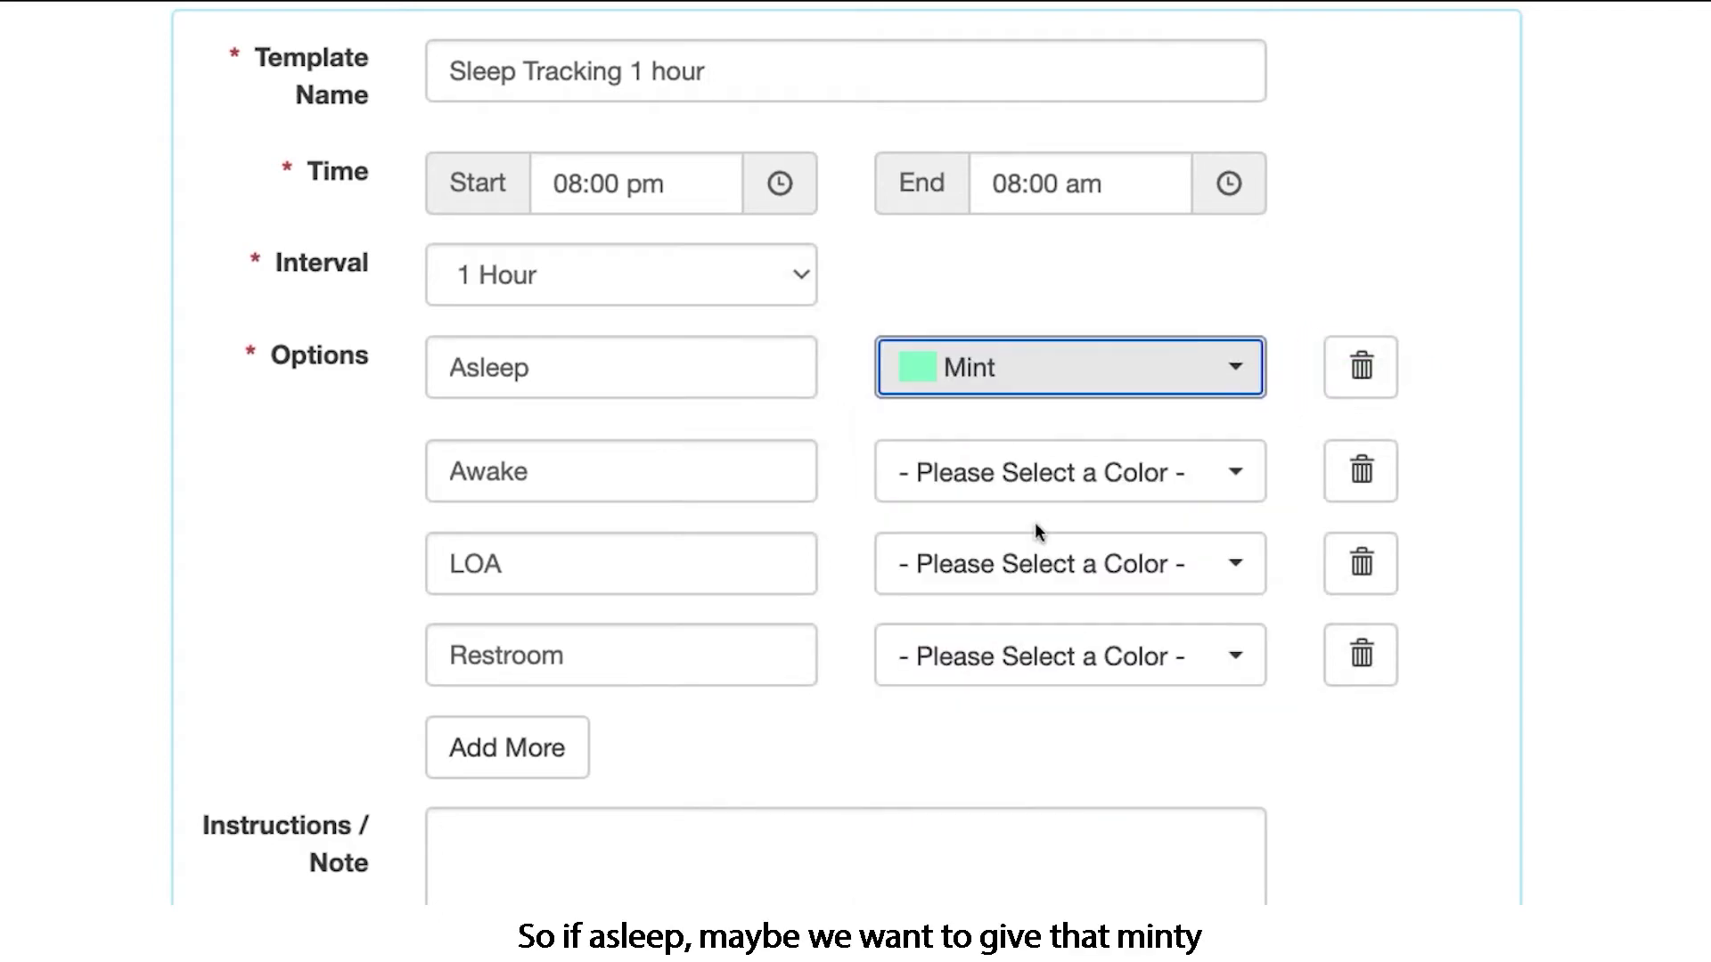
left_click(1230, 478)
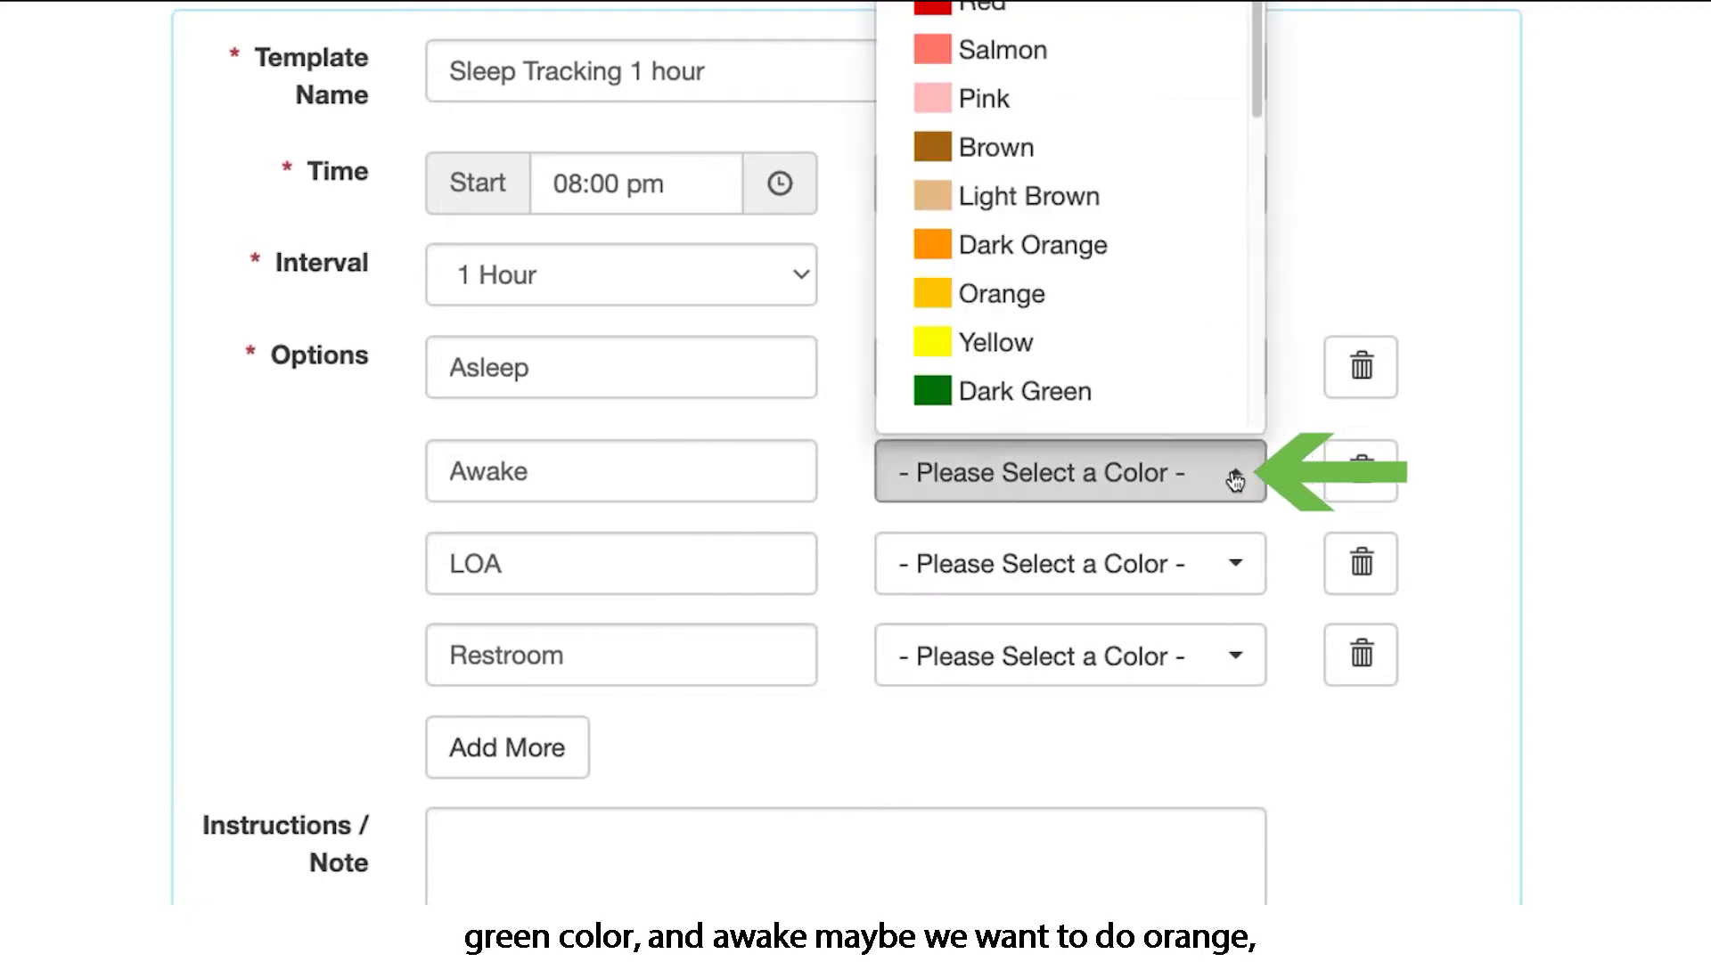
left_click(1111, 294)
Step: Assign the color Dark Gray to the "LOA" option and Pink to the "Restroom" option
left_click(1230, 565)
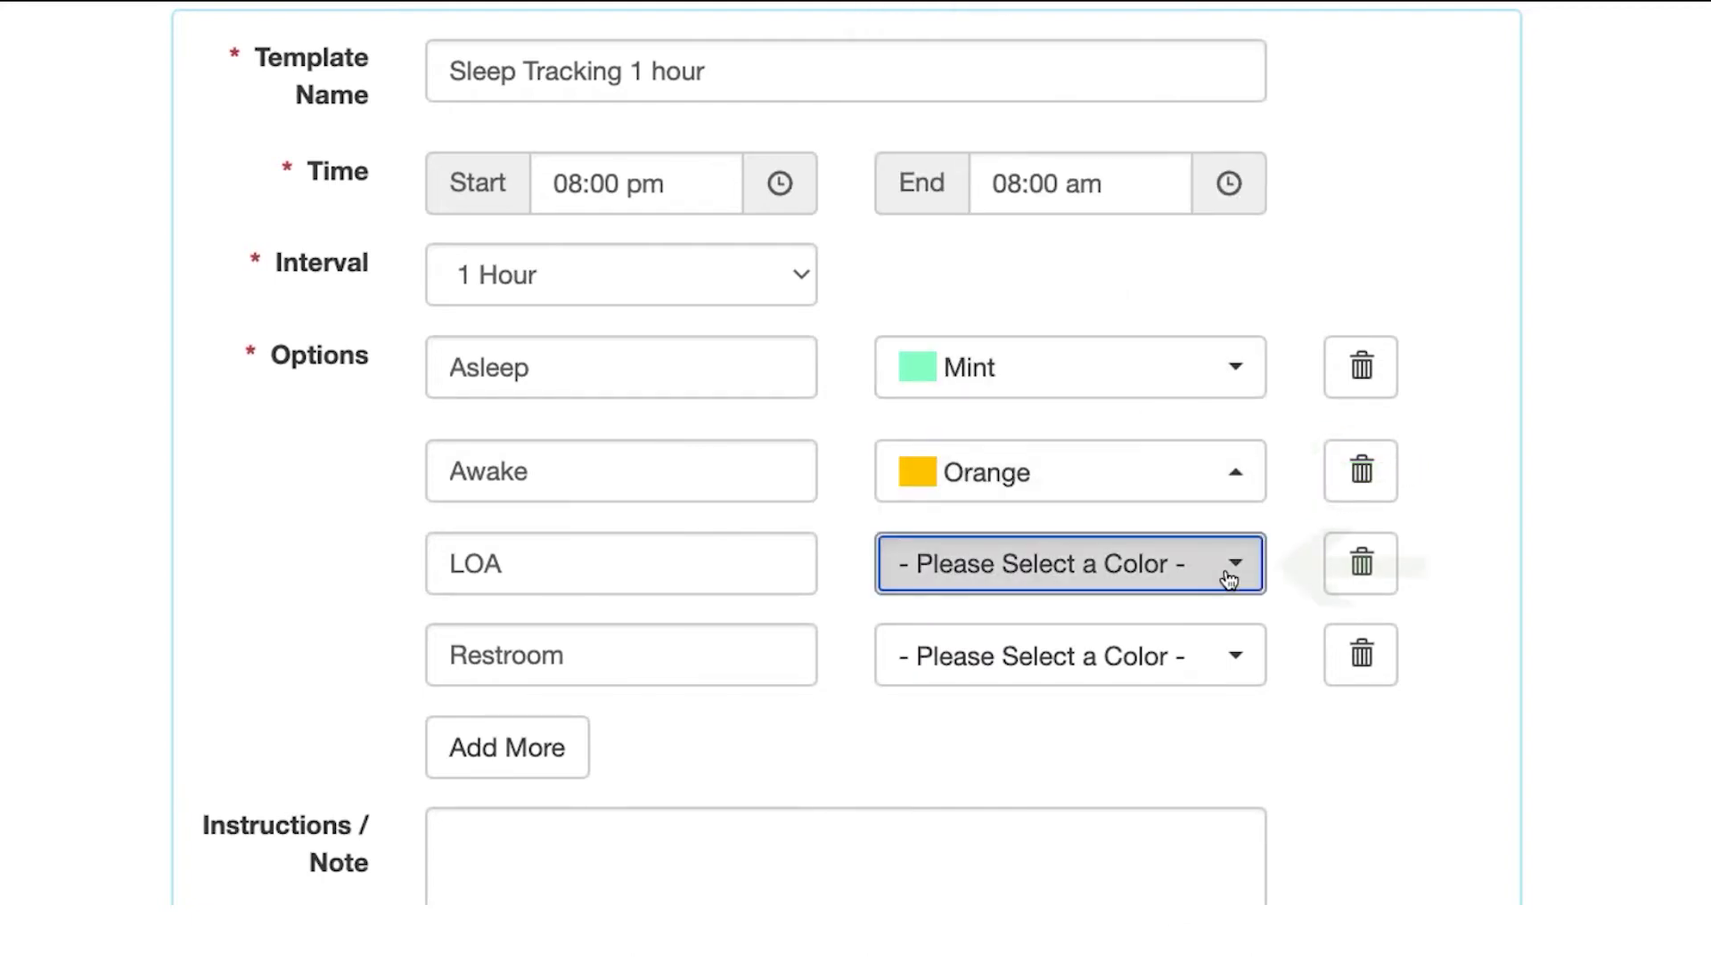
scroll(1046, 438, "down", 5)
scroll(1046, 438, "down", 1)
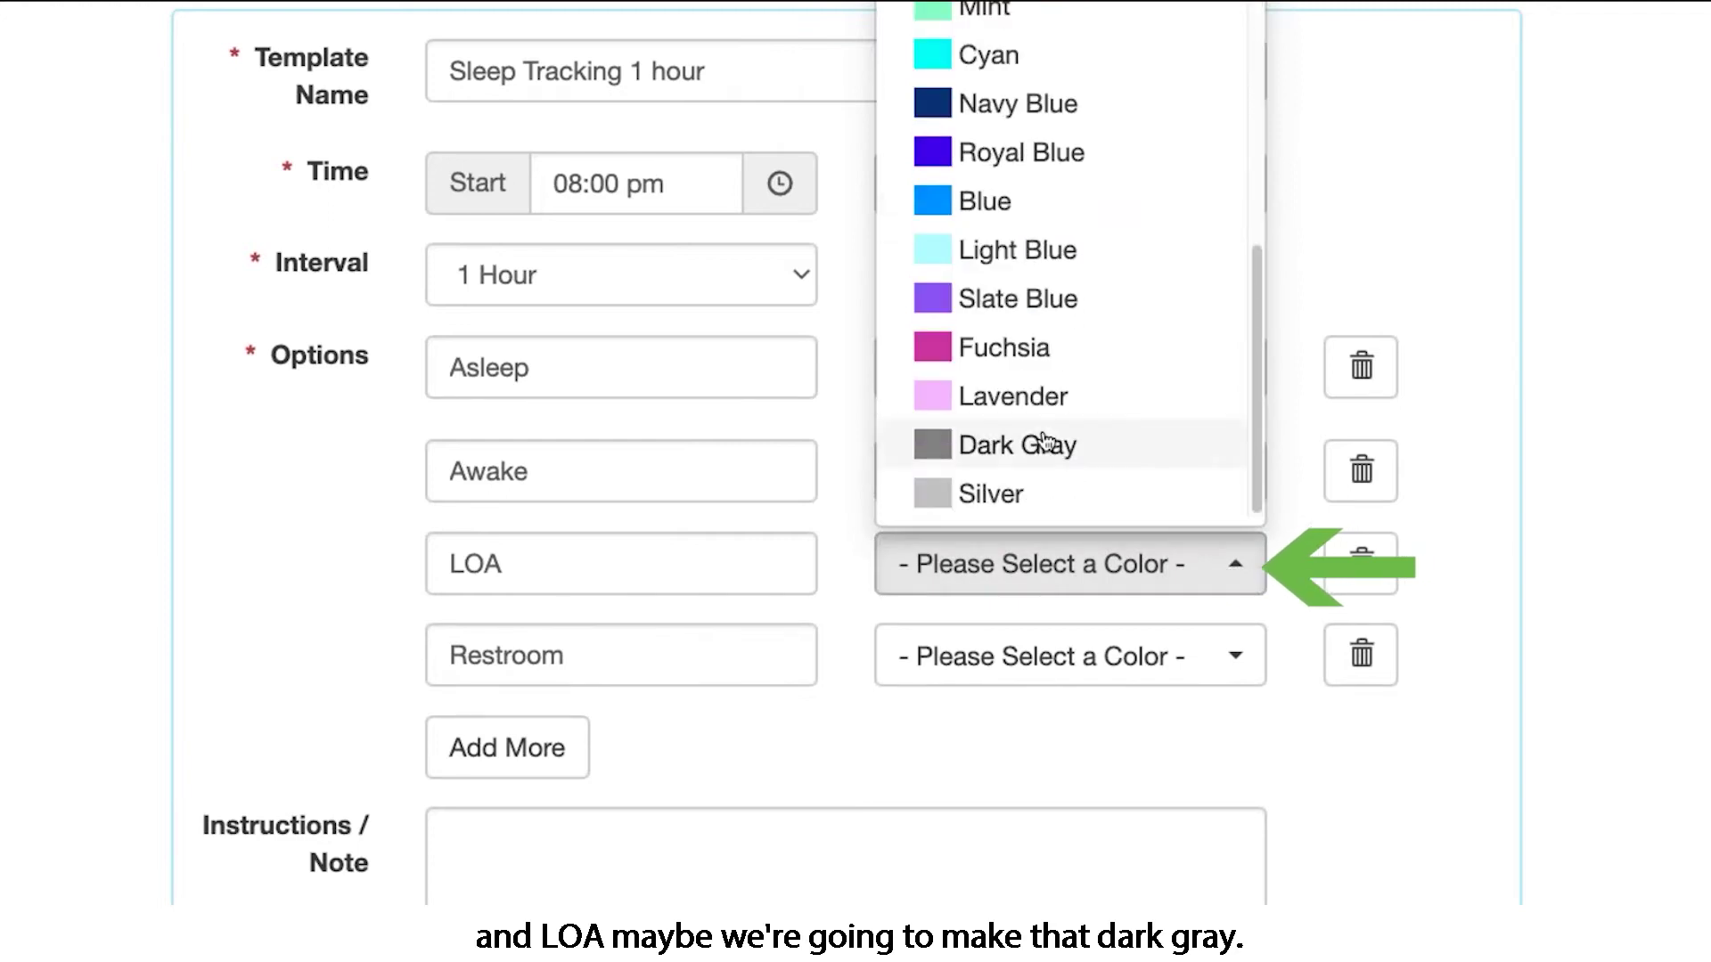
left_click(1043, 446)
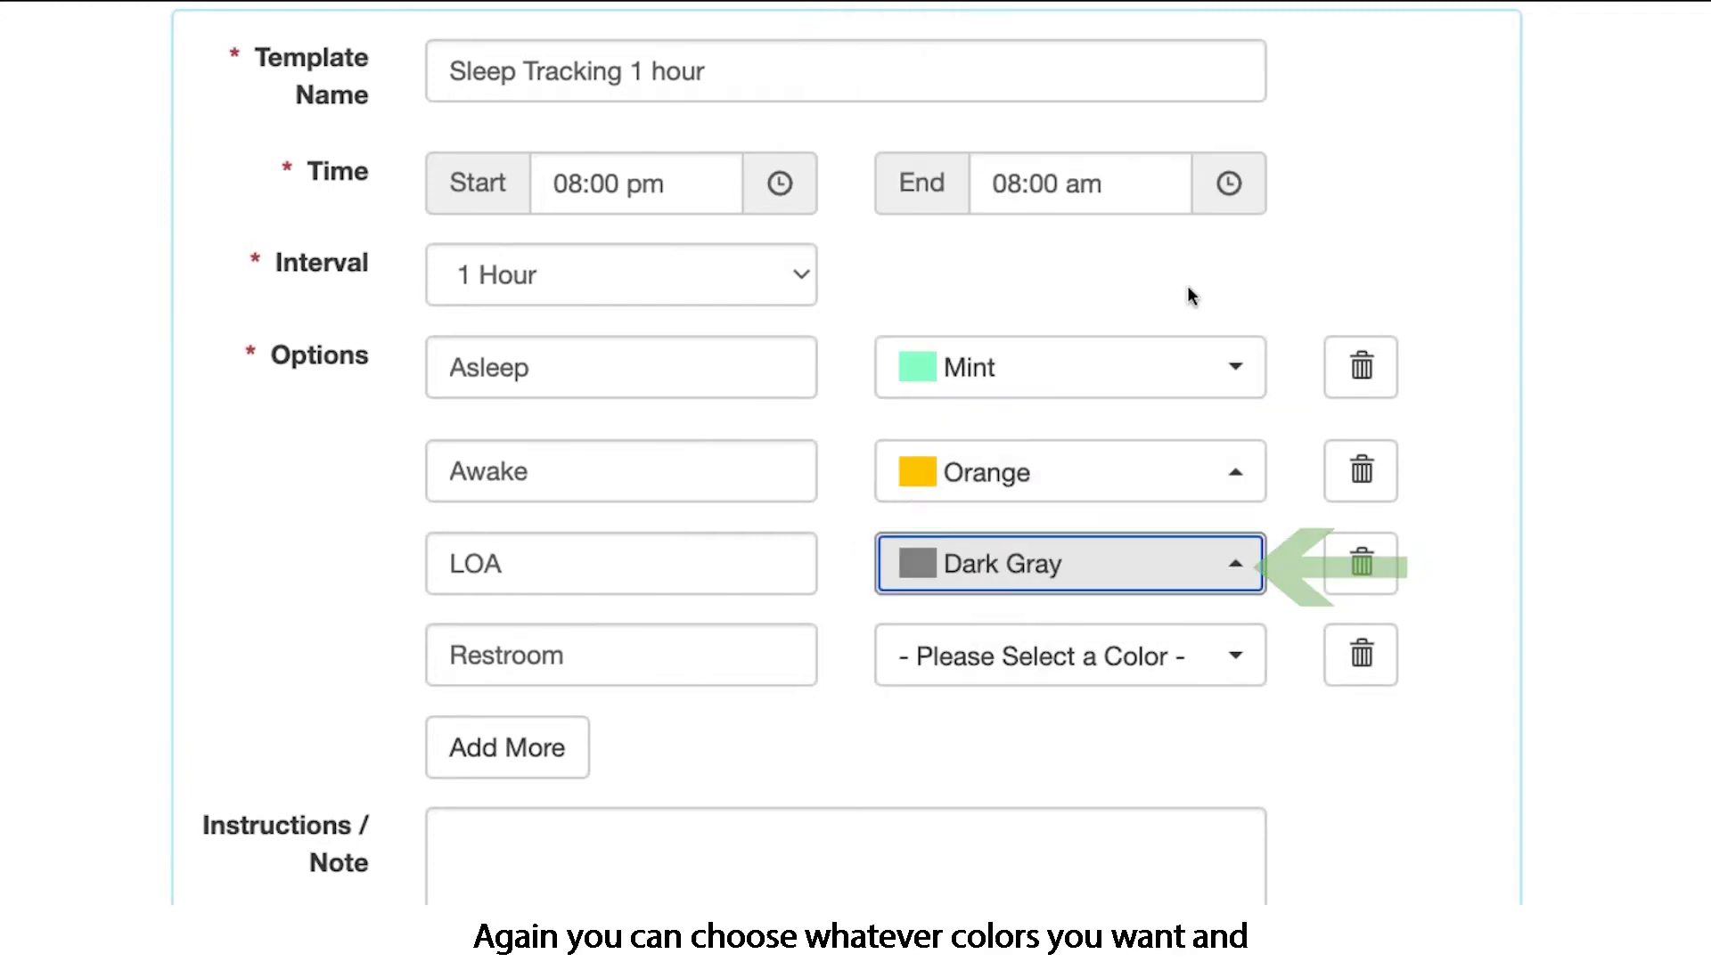
left_click(1203, 681)
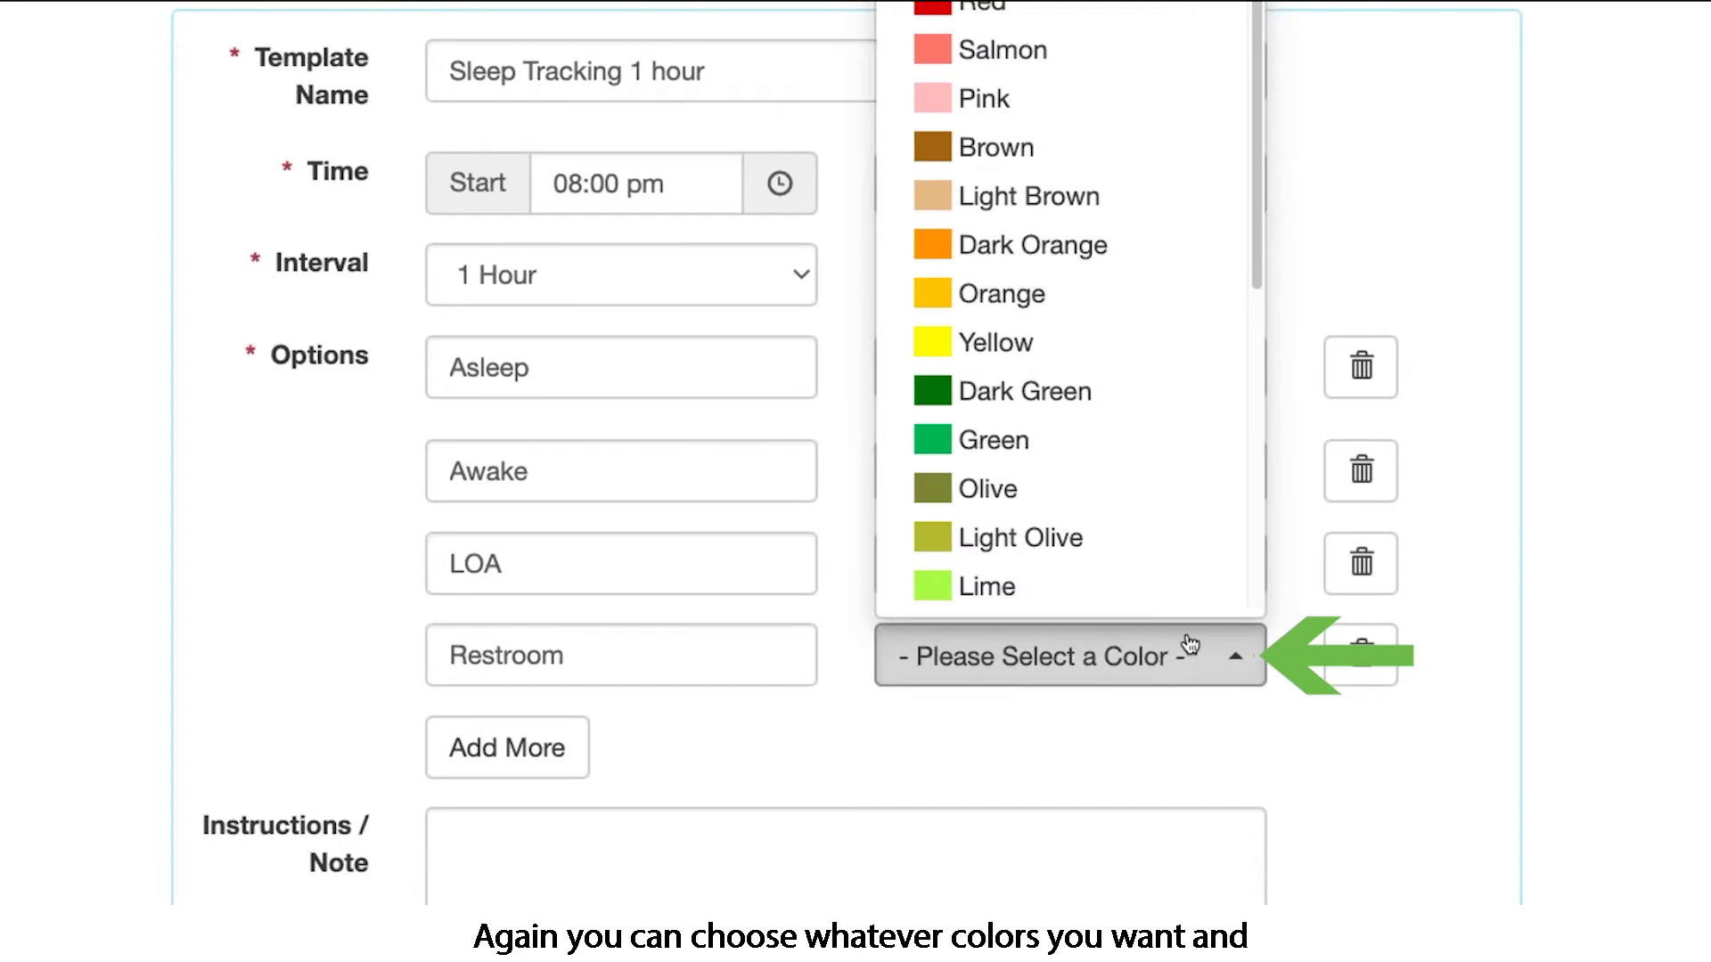
left_click(997, 114)
Step: Enter the instruction note "Please make sure this is documented on every hour" and save the sleep tracking template
scroll(1160, 692, "down", 1)
scroll(1158, 683, "down", 5)
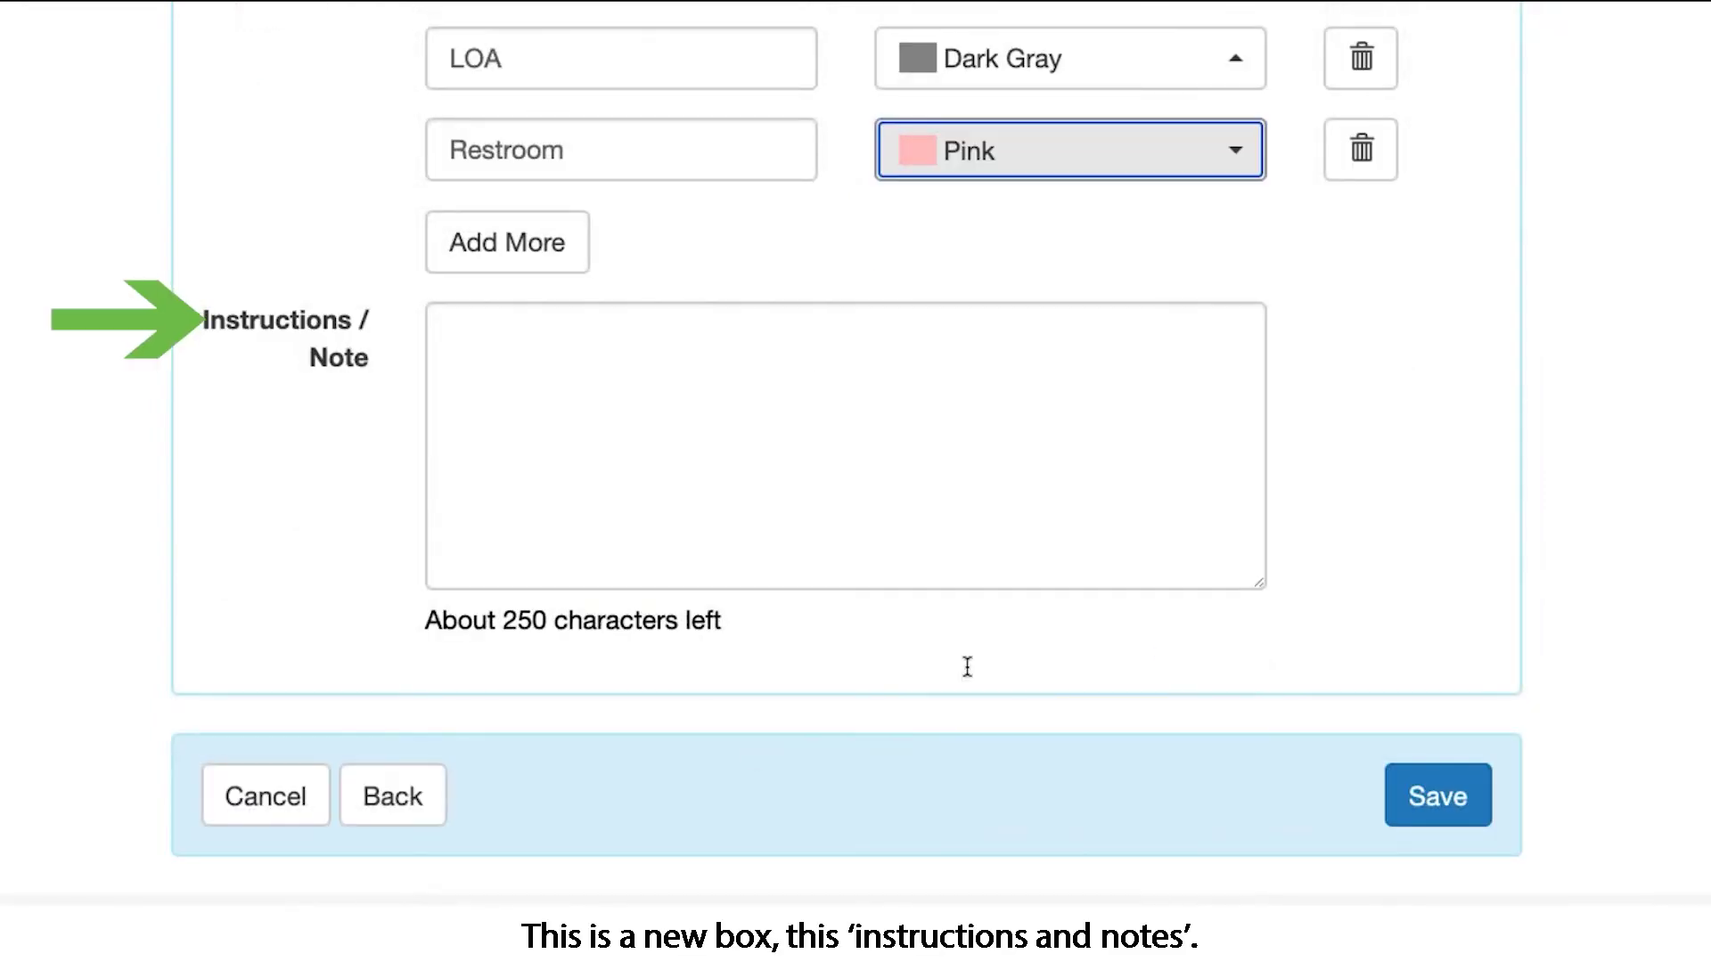
left_click(611, 380)
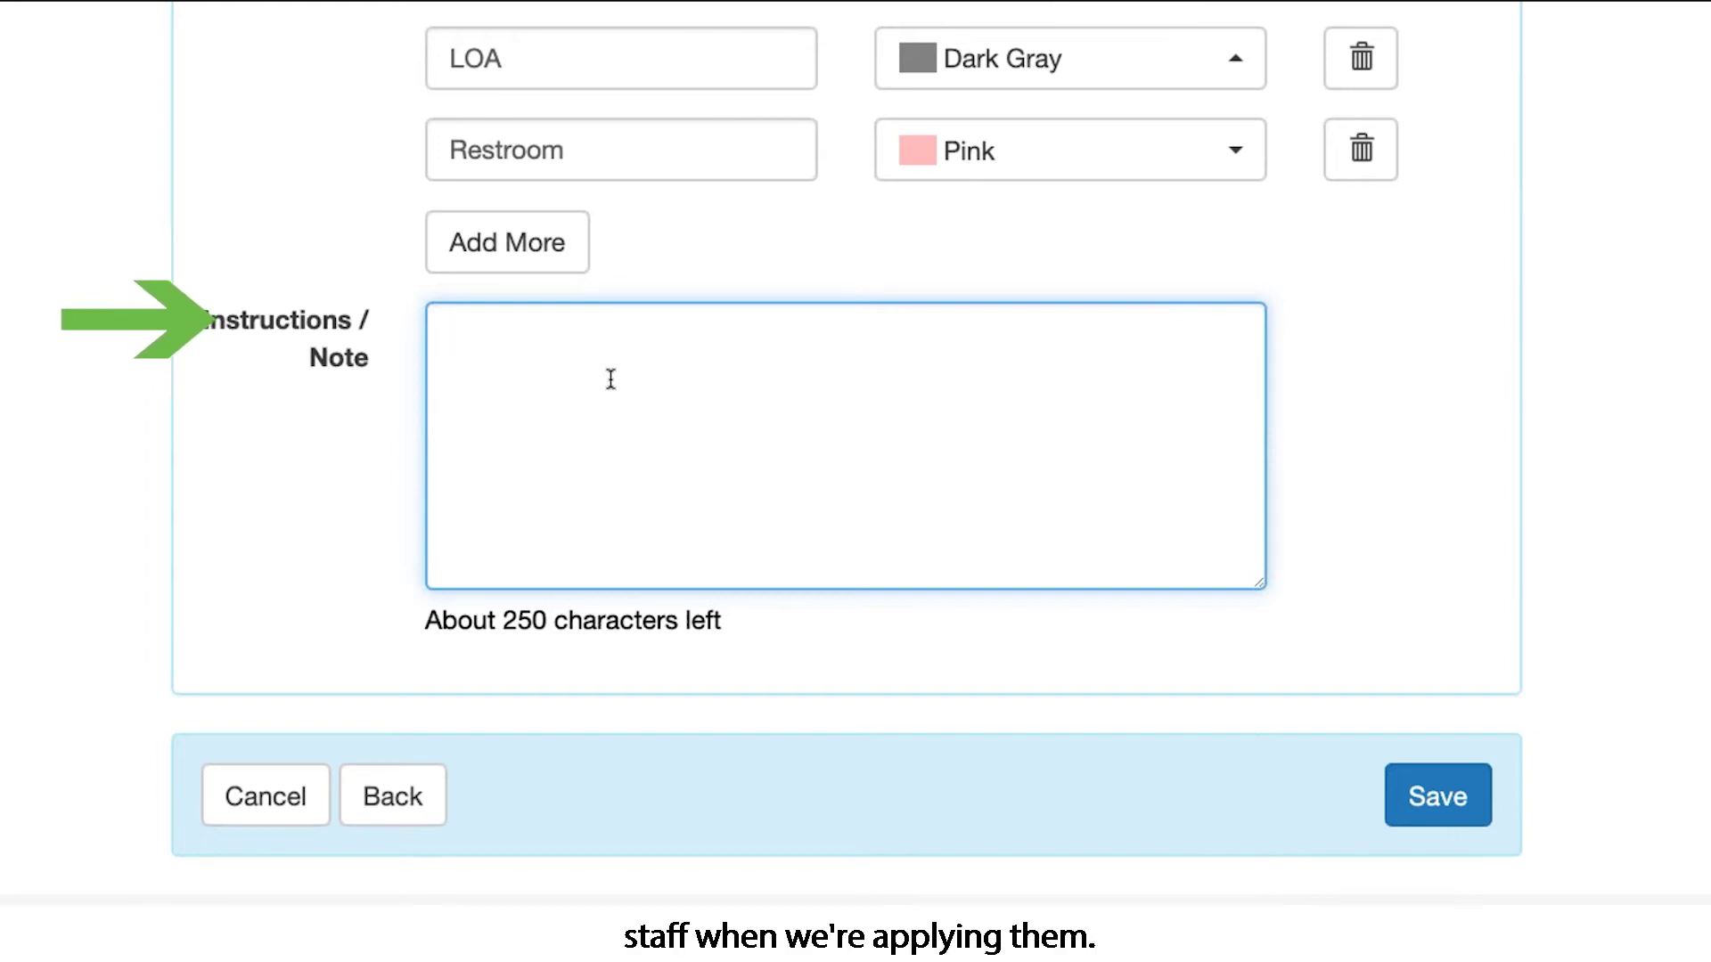
type("Please make sure this is documented on every hour")
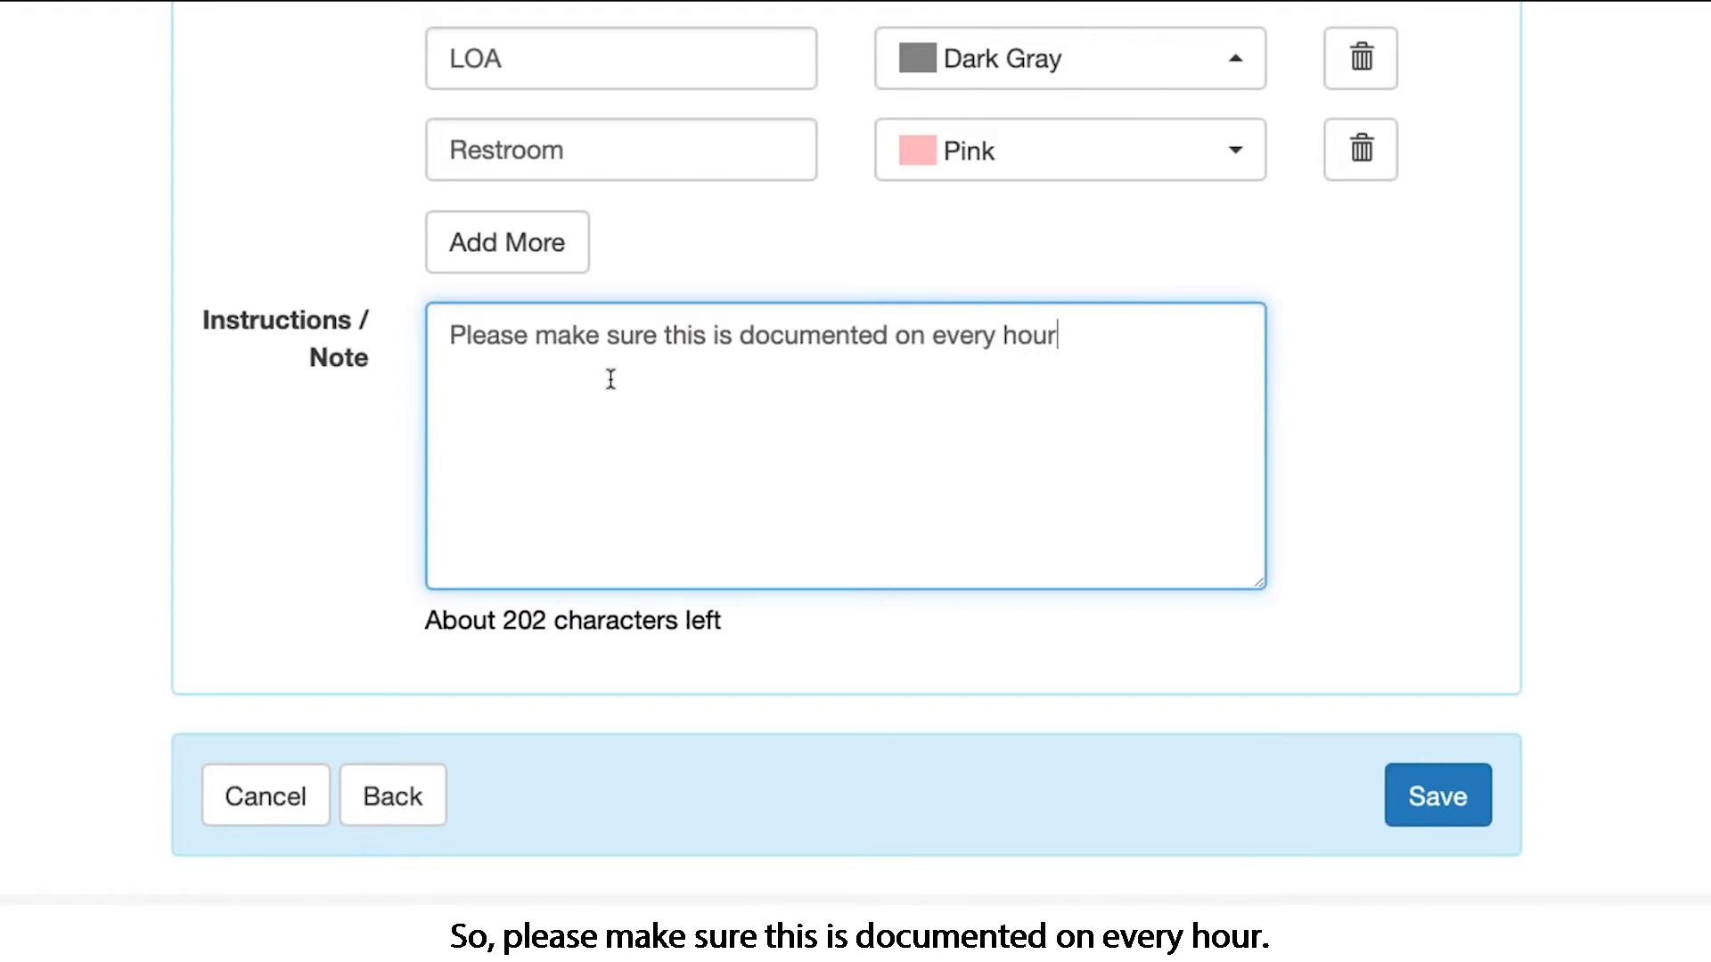
left_click(1461, 807)
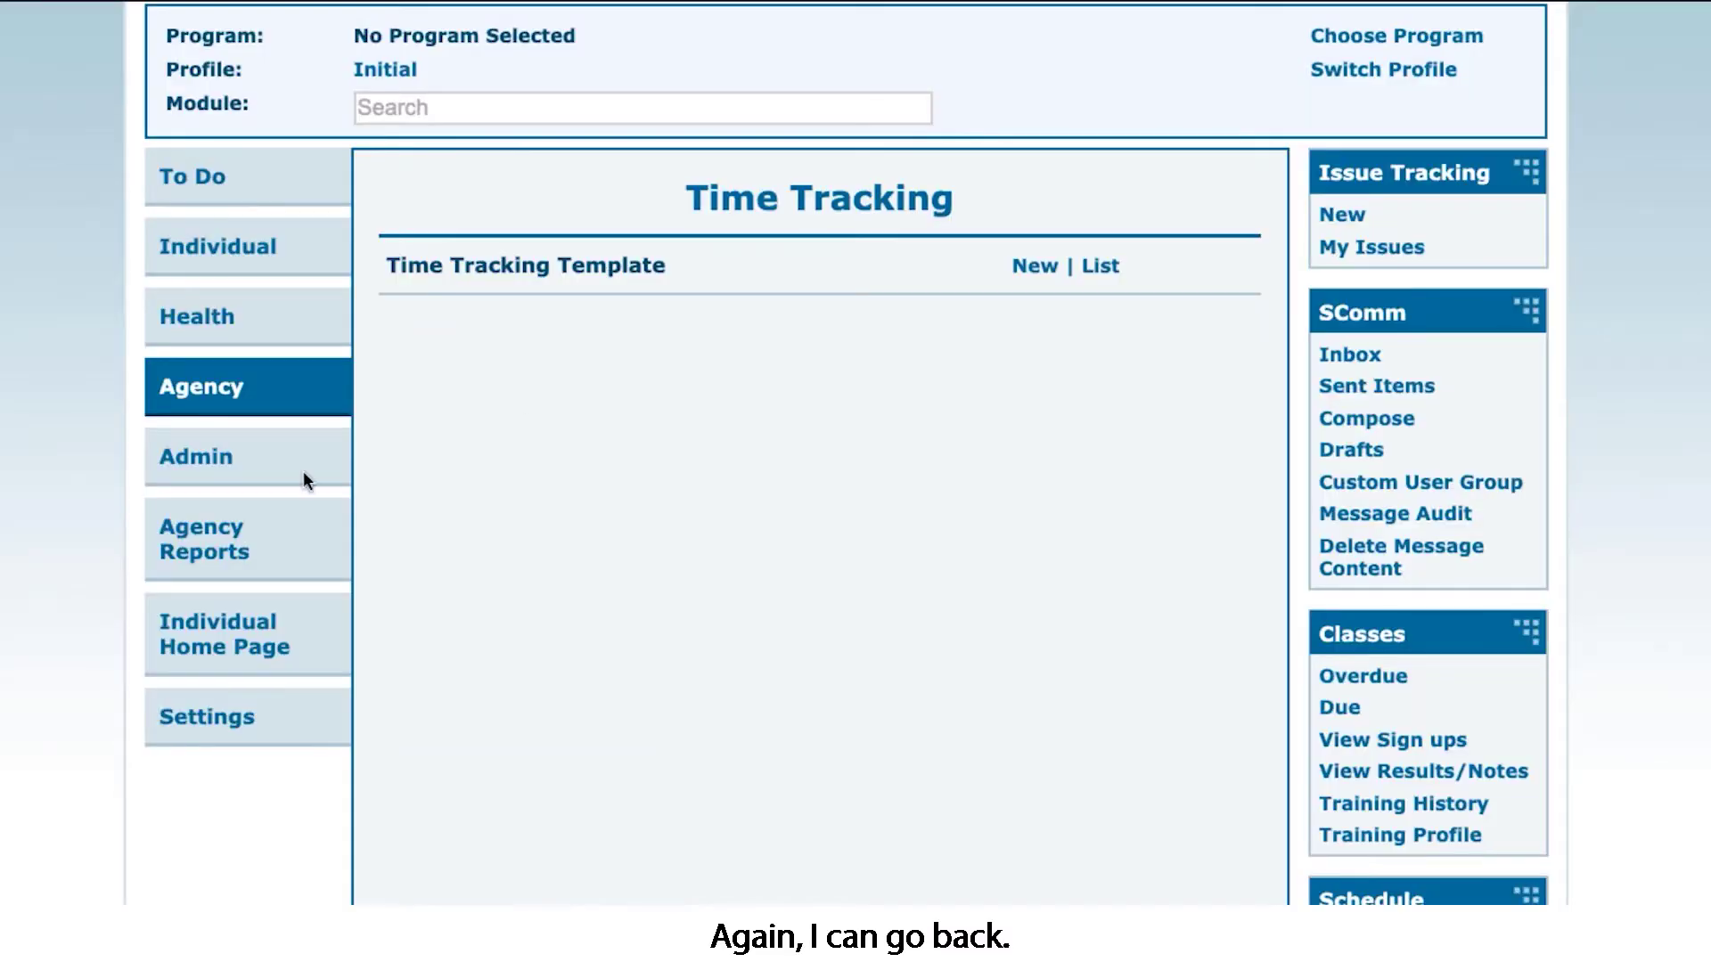
Step: Start a new Time Tracking template and name it "Repositioning"
left_click(1033, 265)
left_click(660, 187)
type("Re")
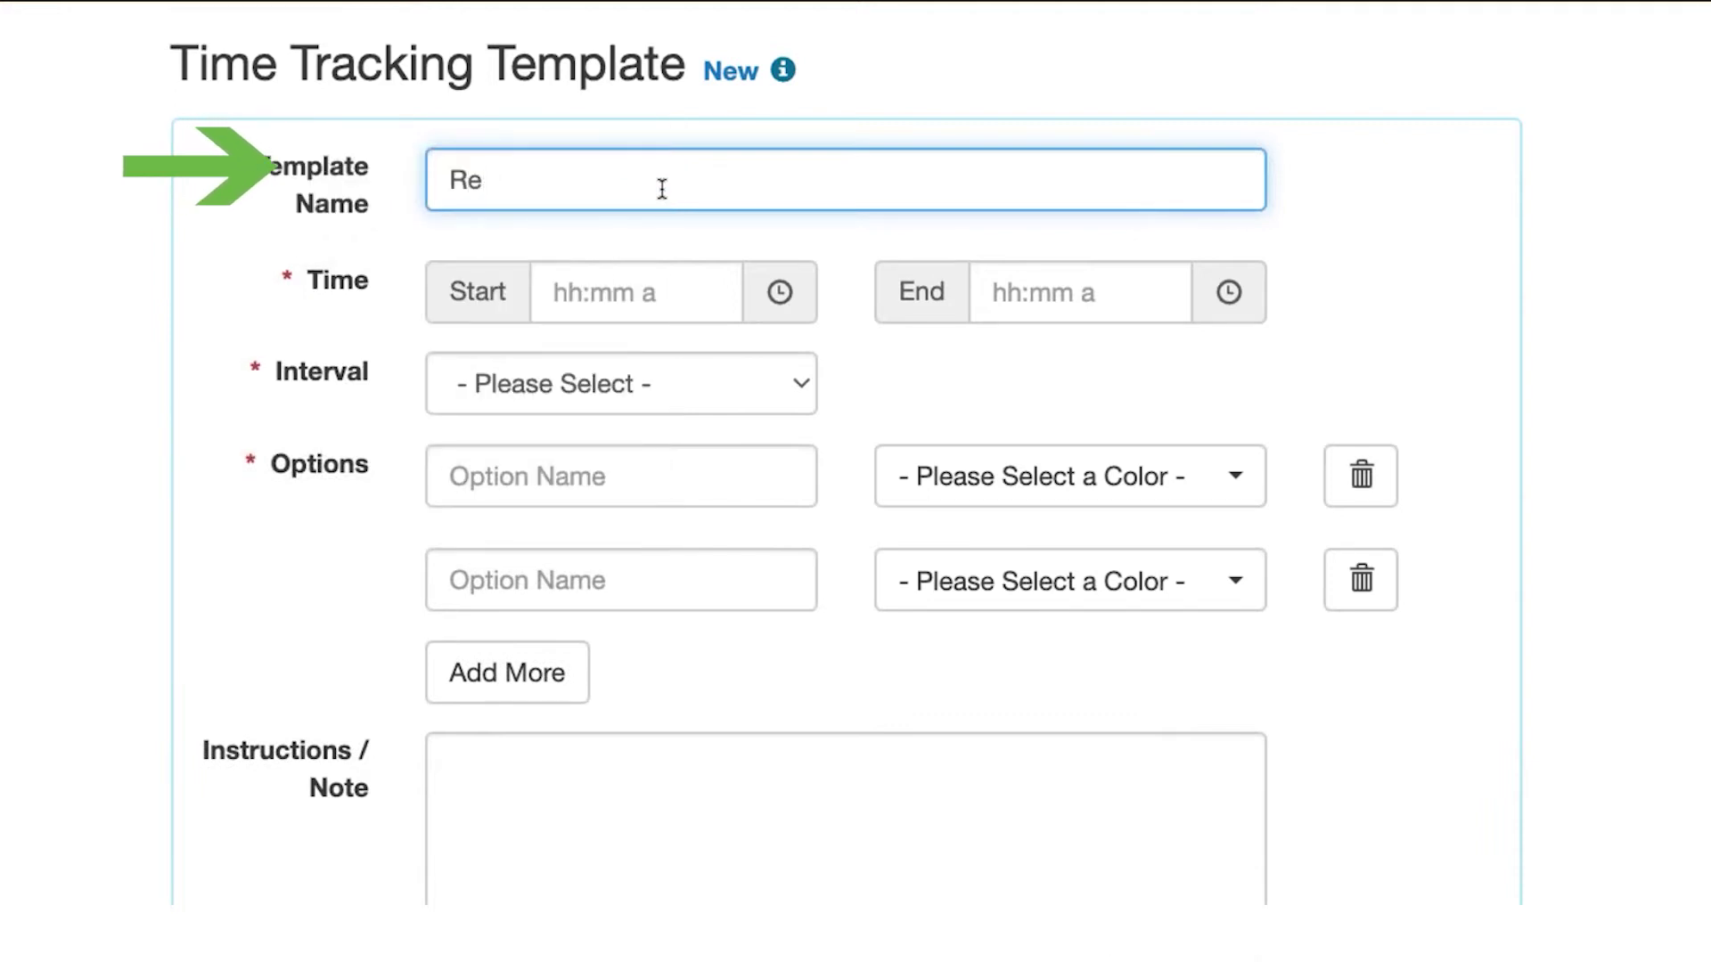
type("spositioning")
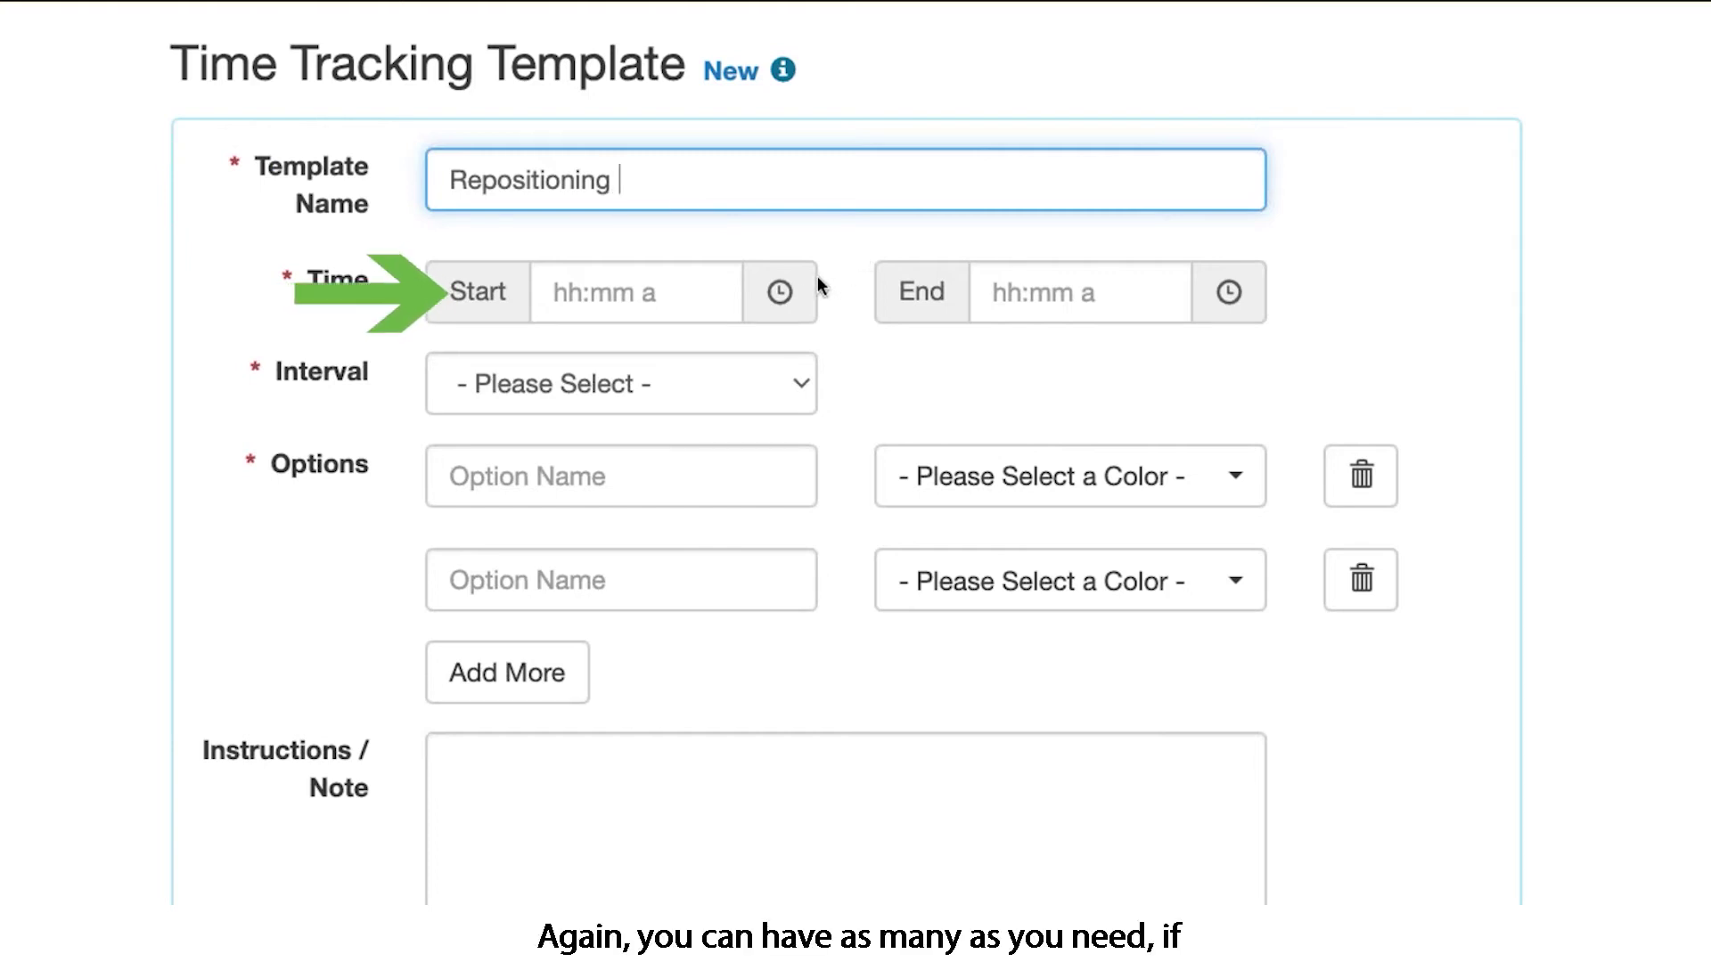
Step: Set the Repositioning template's start time to 12:00 am
left_click(781, 294)
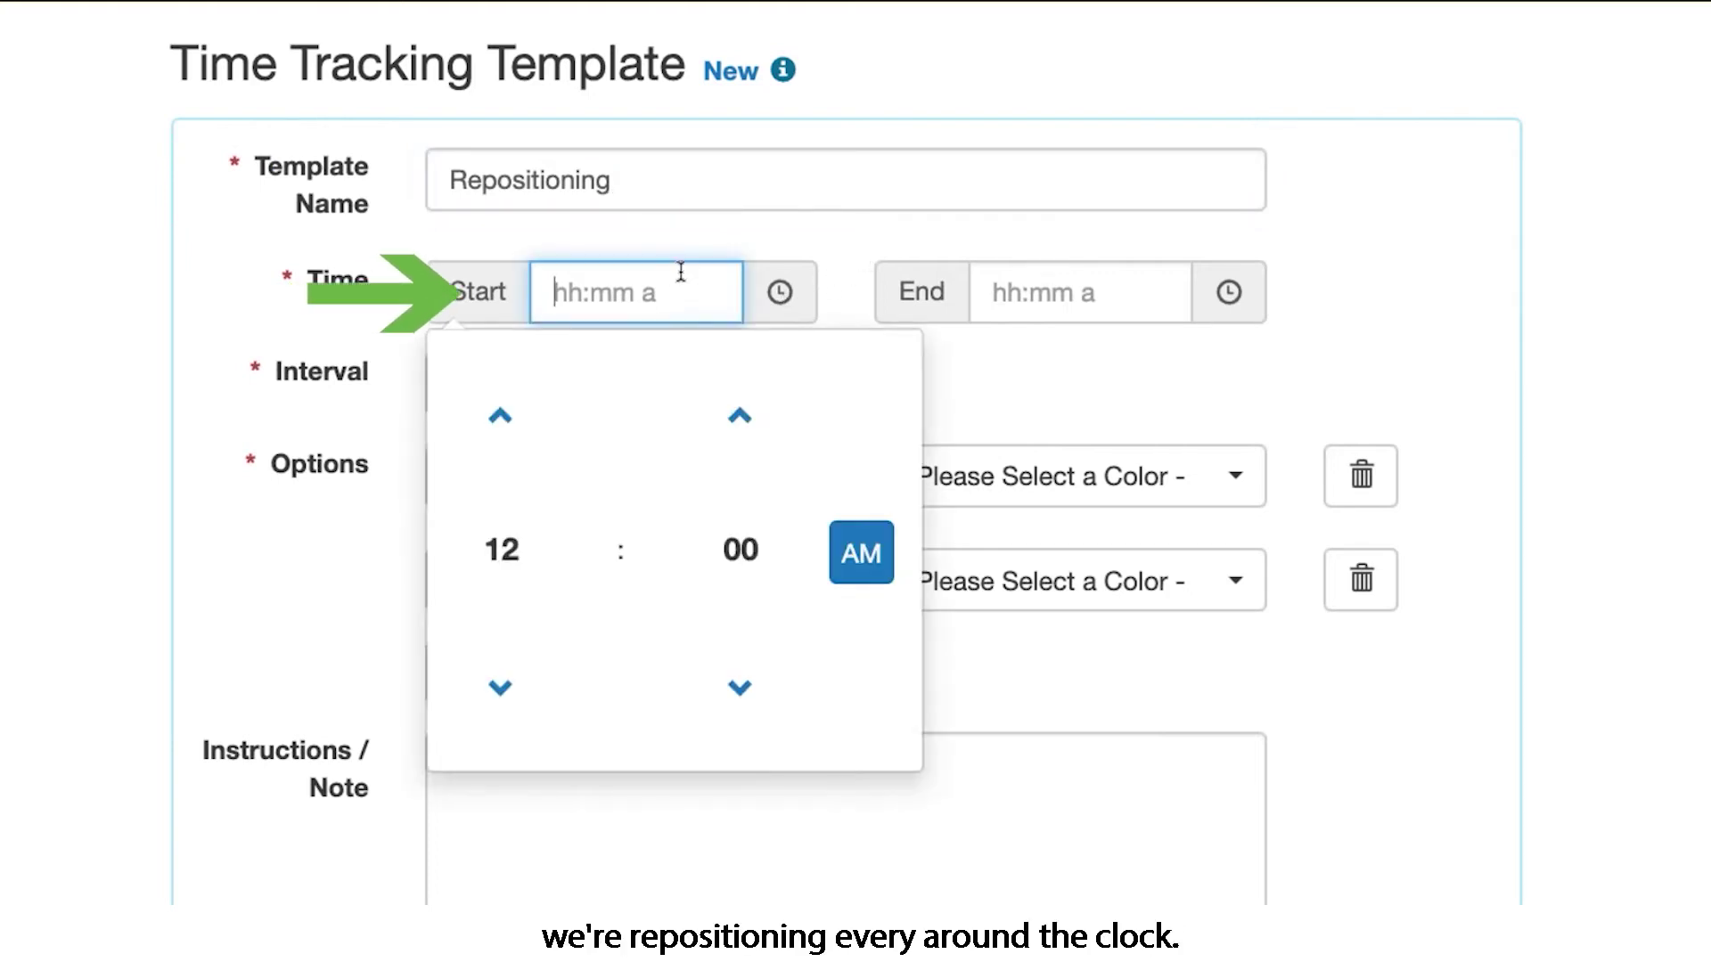
left_click(496, 549)
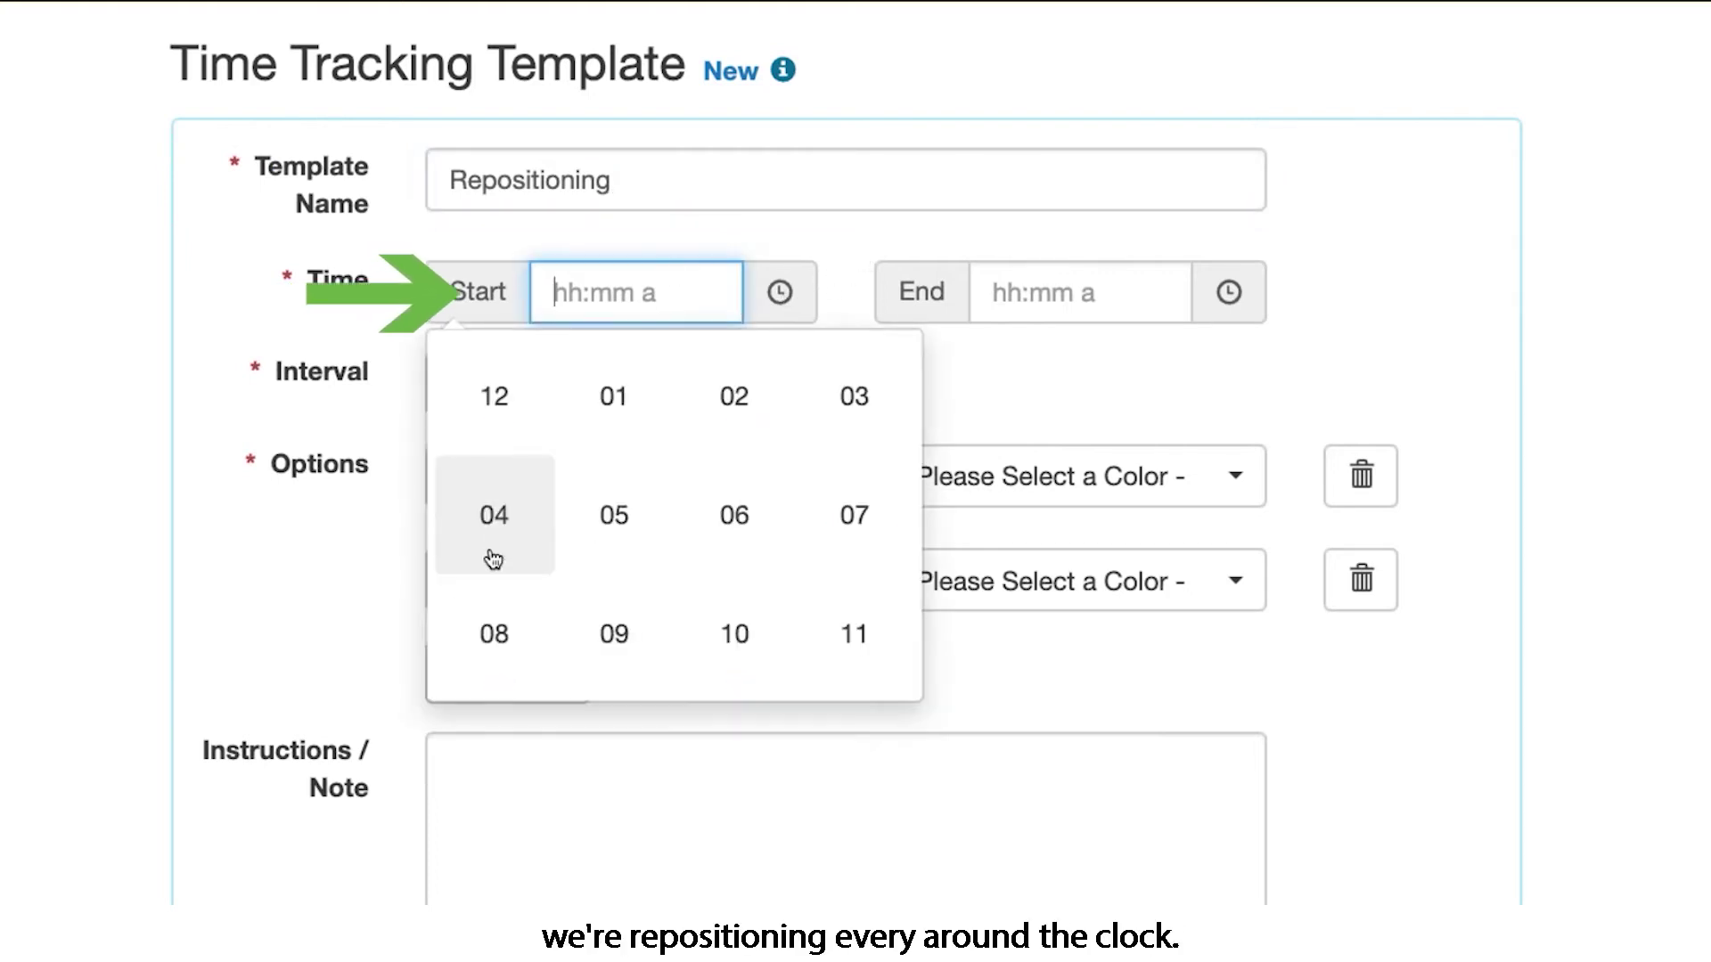
left_click(509, 399)
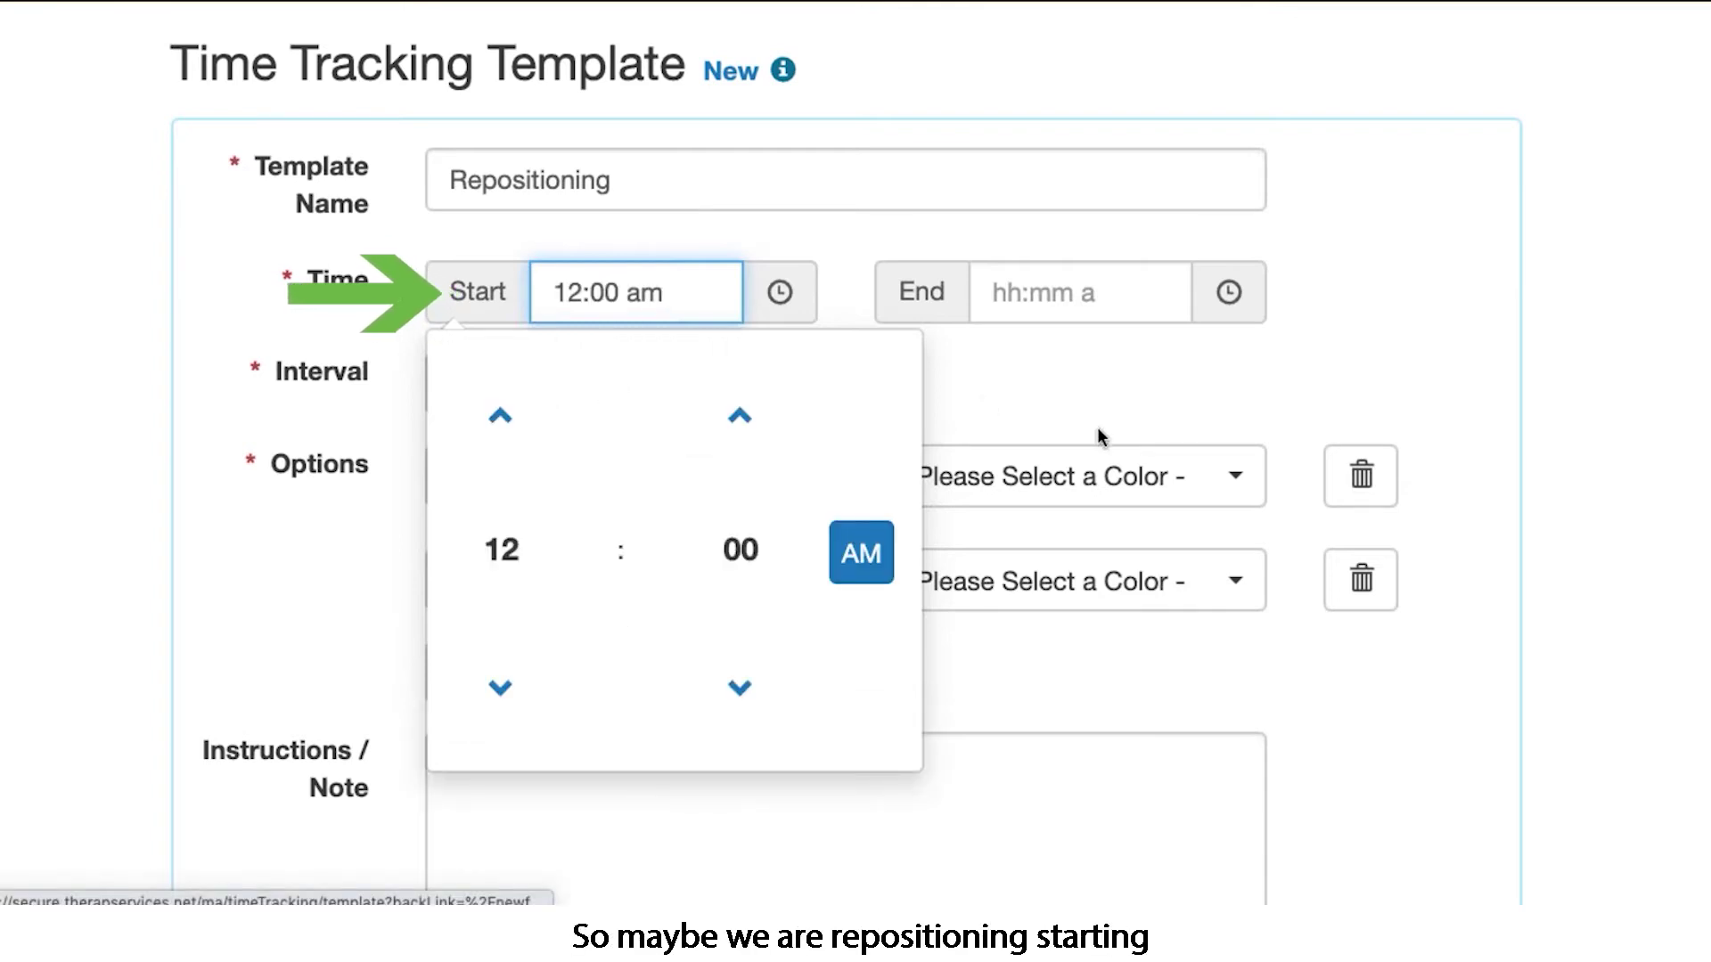
left_click(1120, 382)
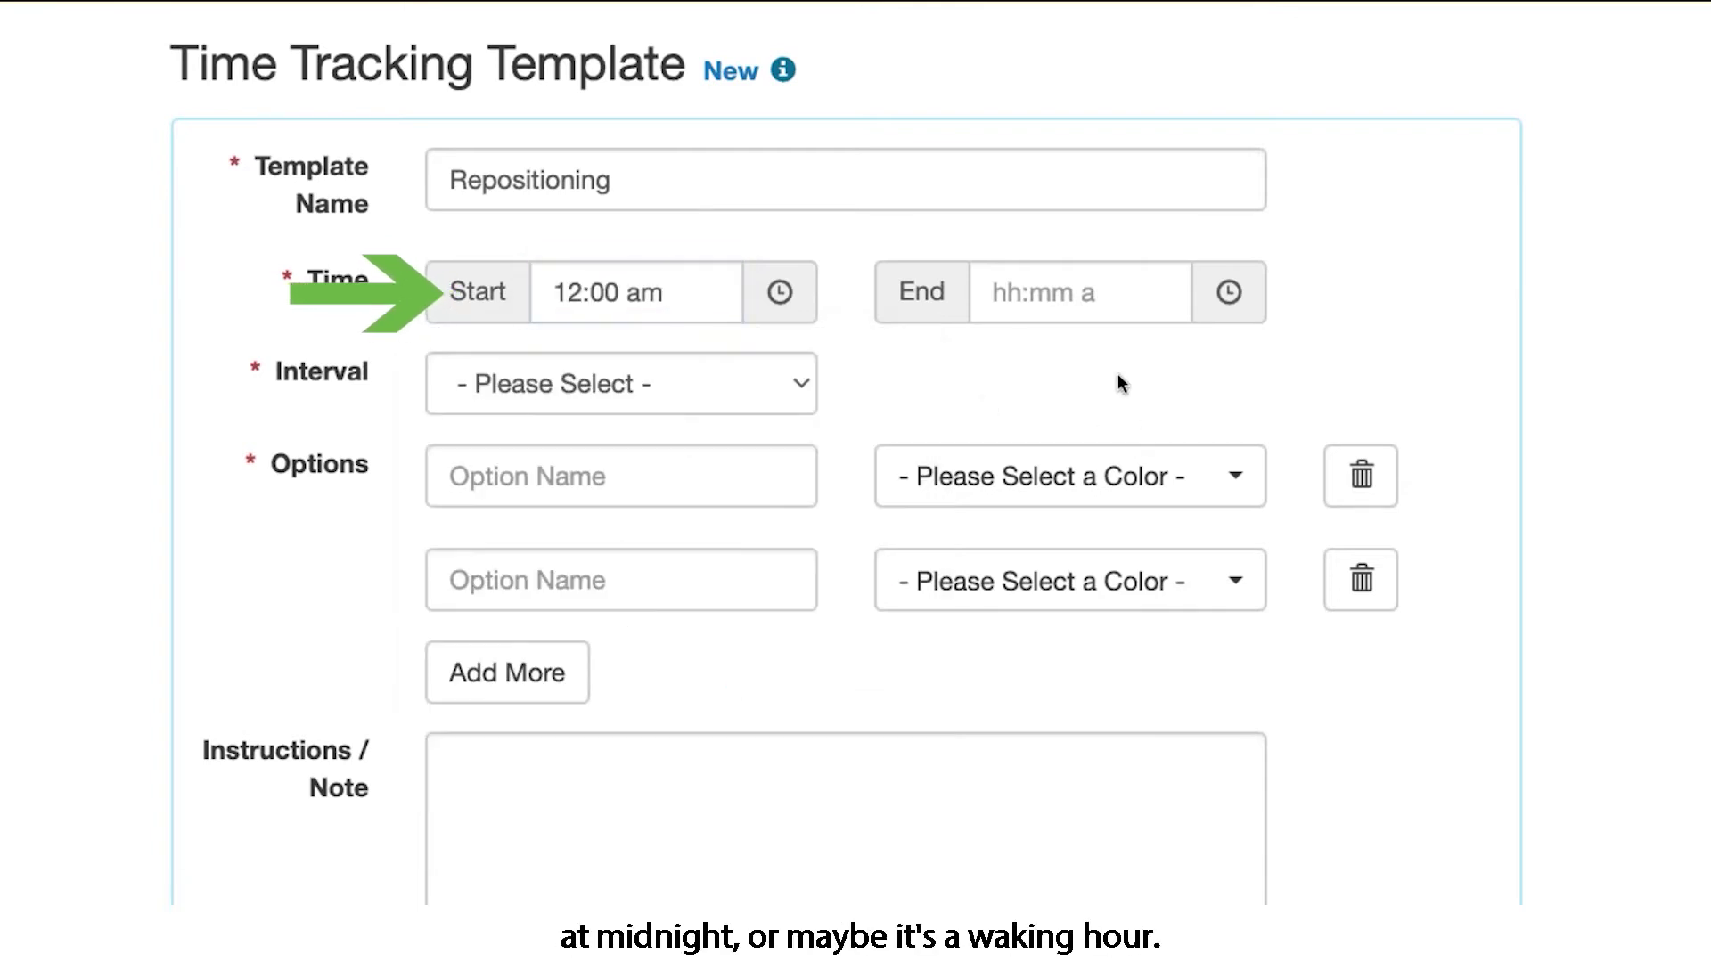
Step: Change the Repositioning template's start time to 06:00 am
left_click(788, 302)
left_click(501, 560)
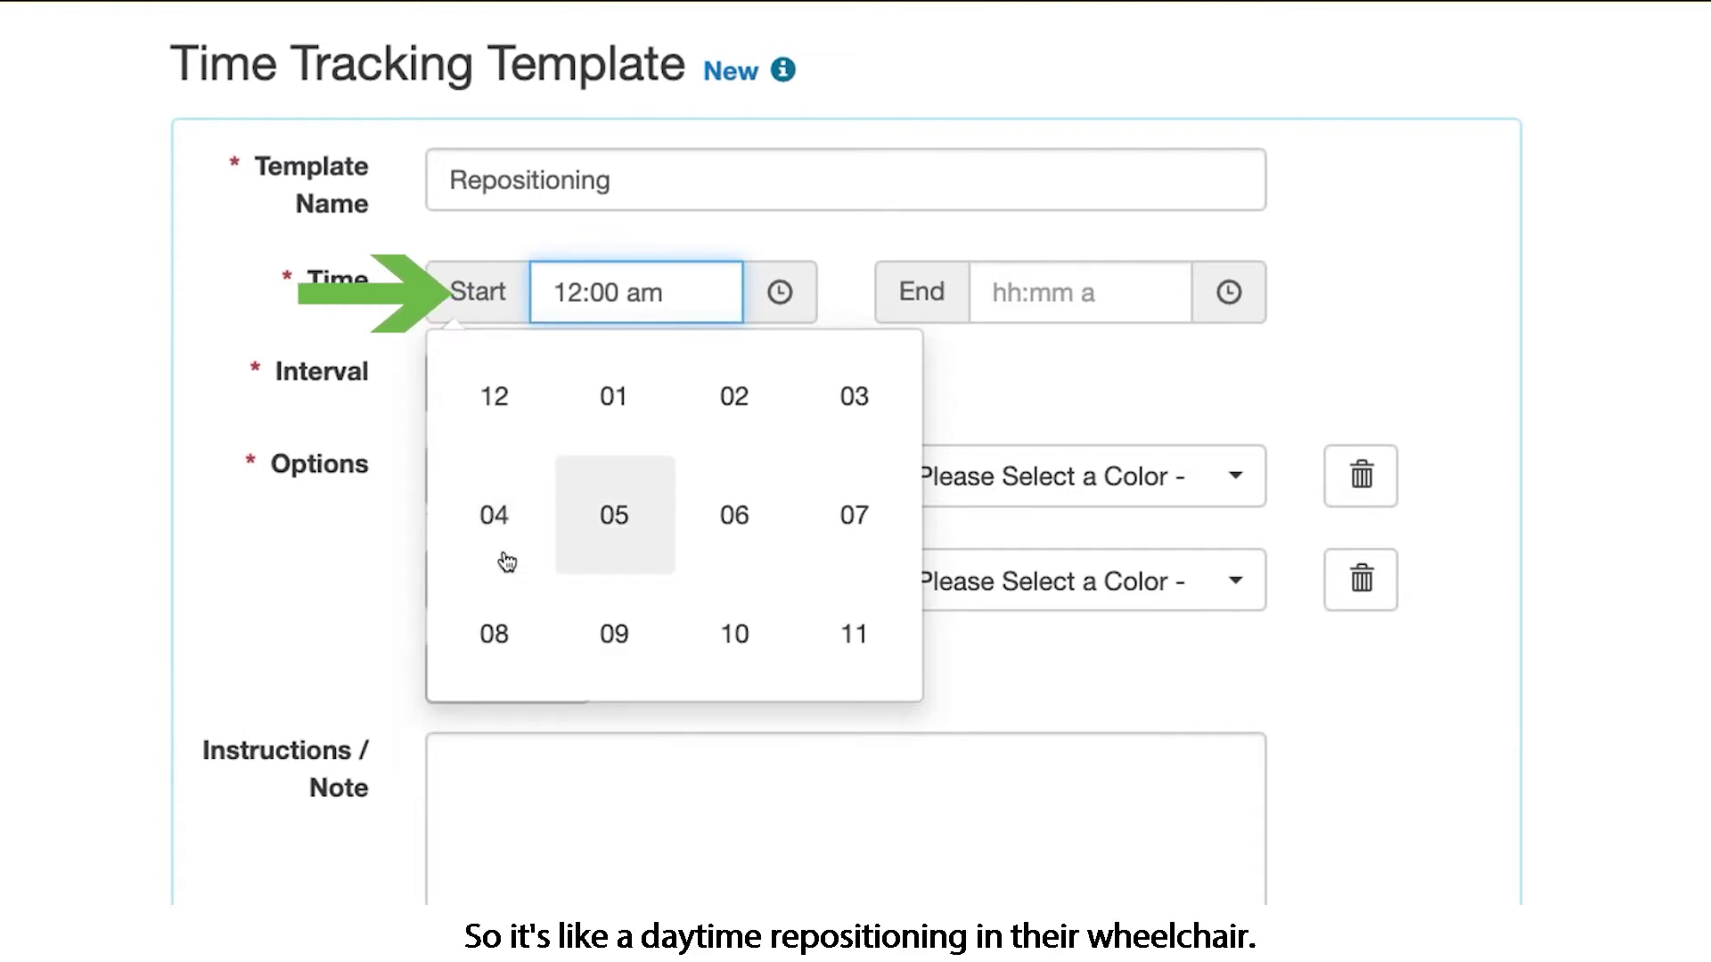
left_click(753, 522)
left_click(1108, 383)
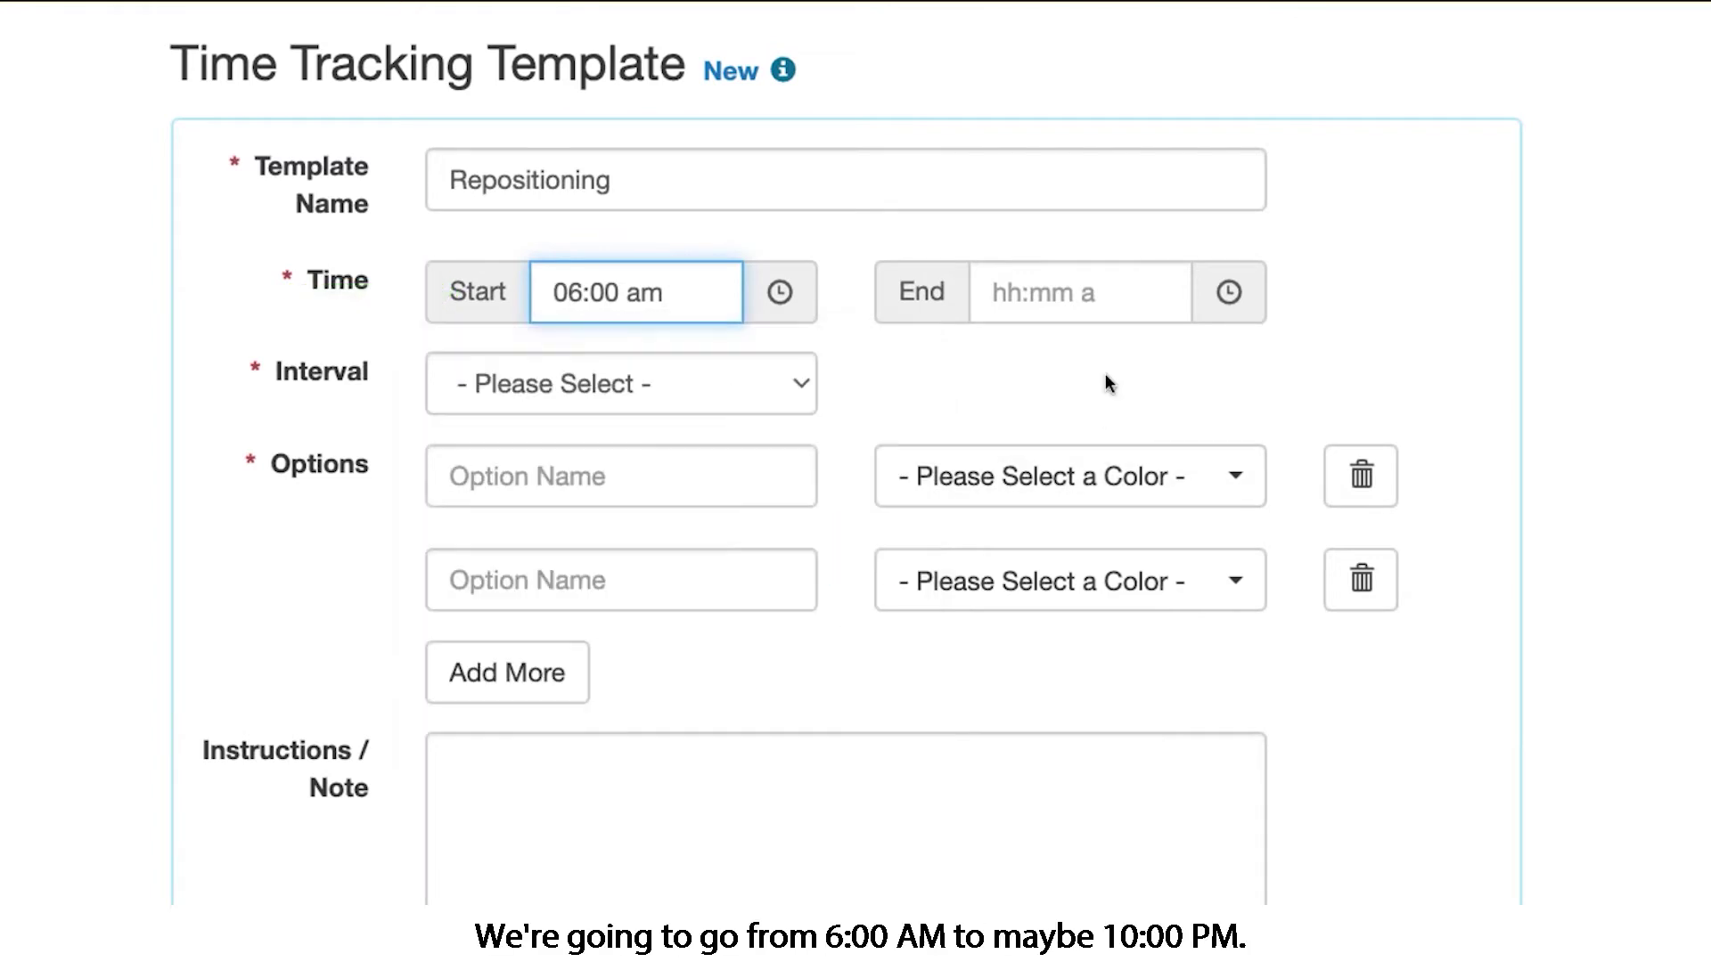
Step: Set the Repositioning template's end time to 10:00 pm and its tracking interval to 2 Hours
left_click(1228, 292)
left_click(951, 561)
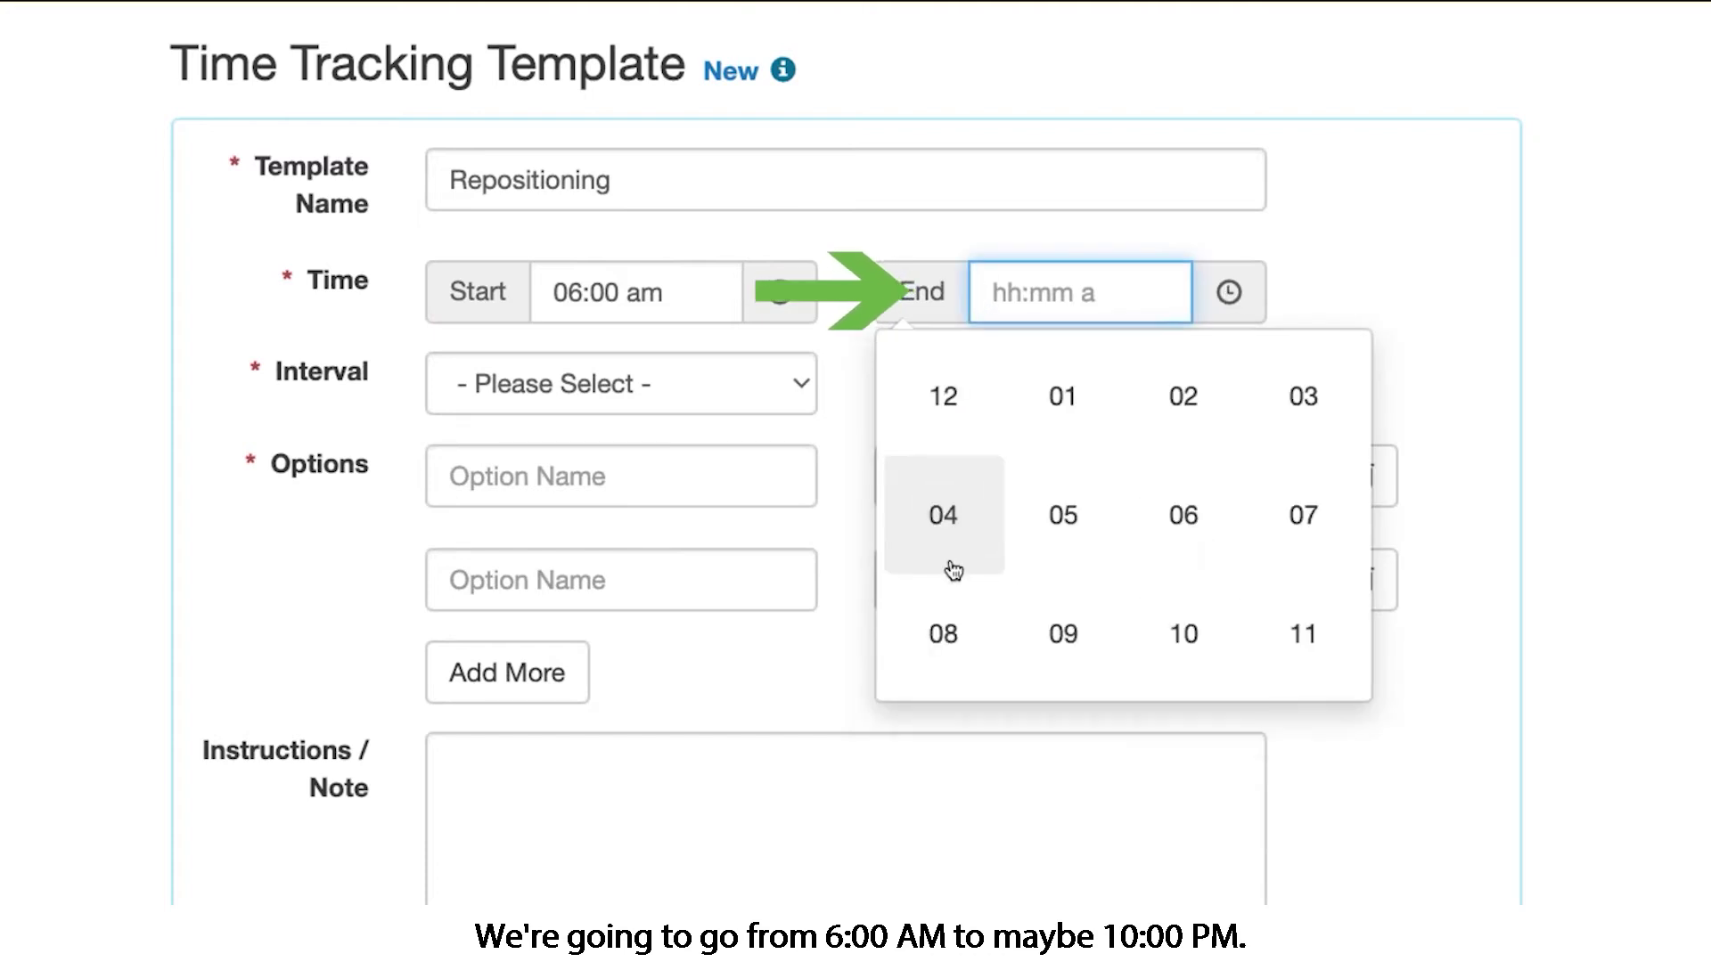
left_click(1184, 741)
left_click(1310, 552)
left_click(1499, 246)
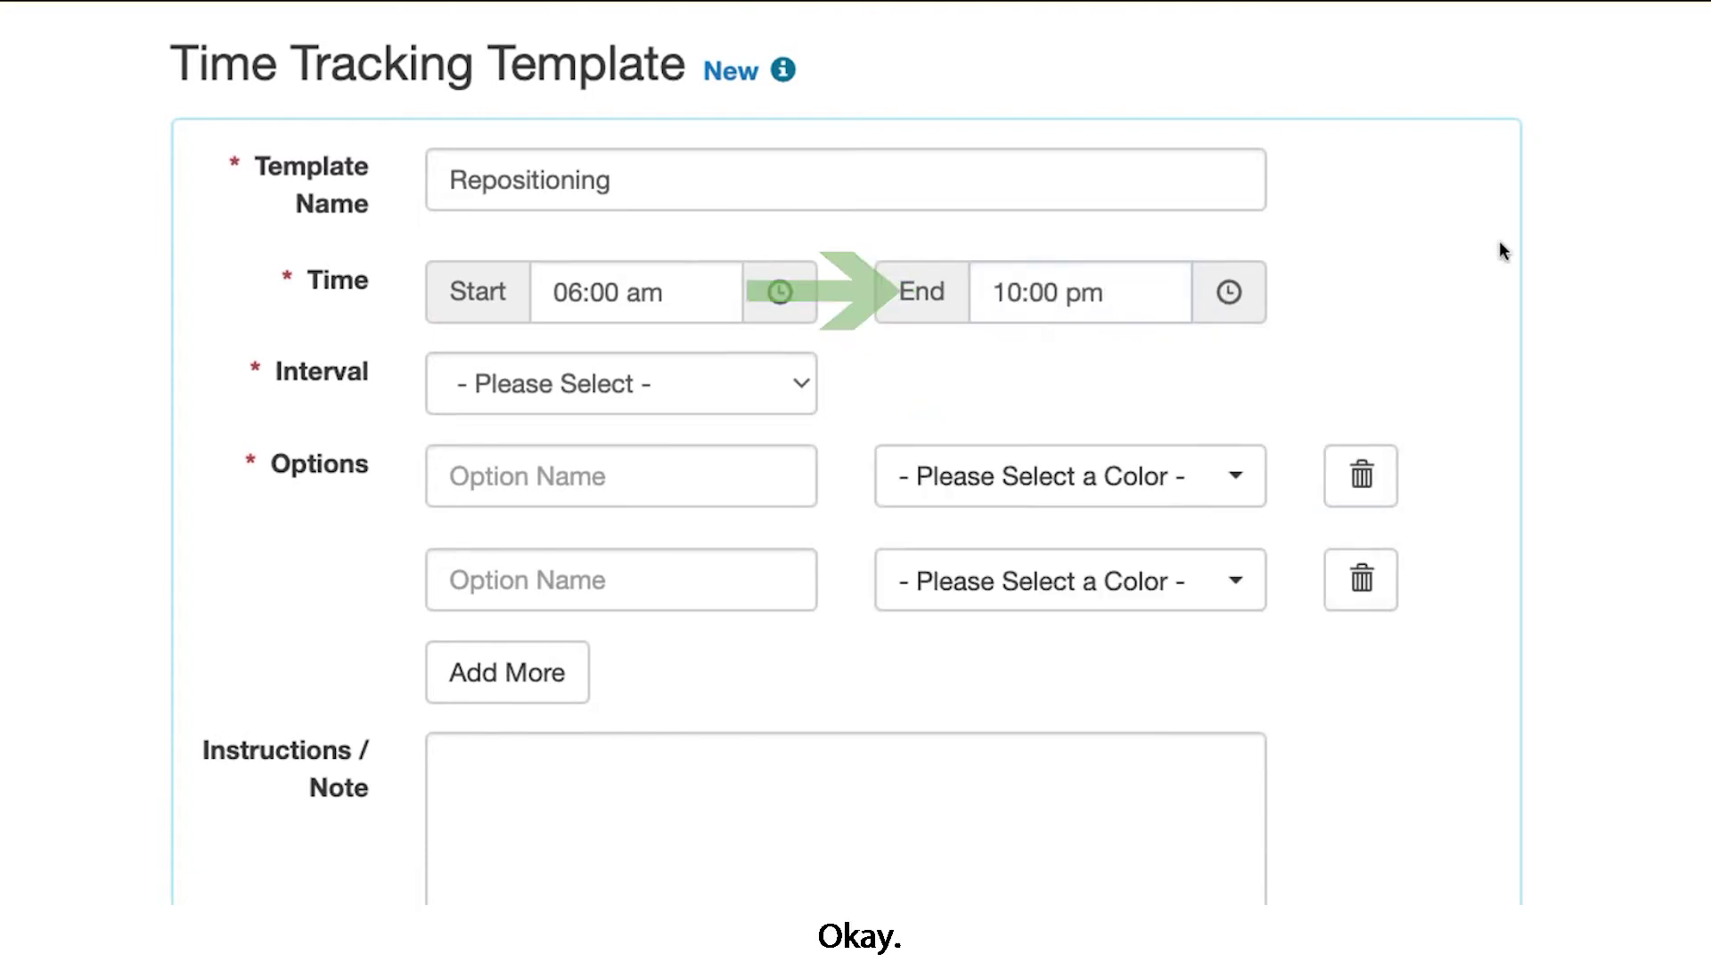
left_click(799, 384)
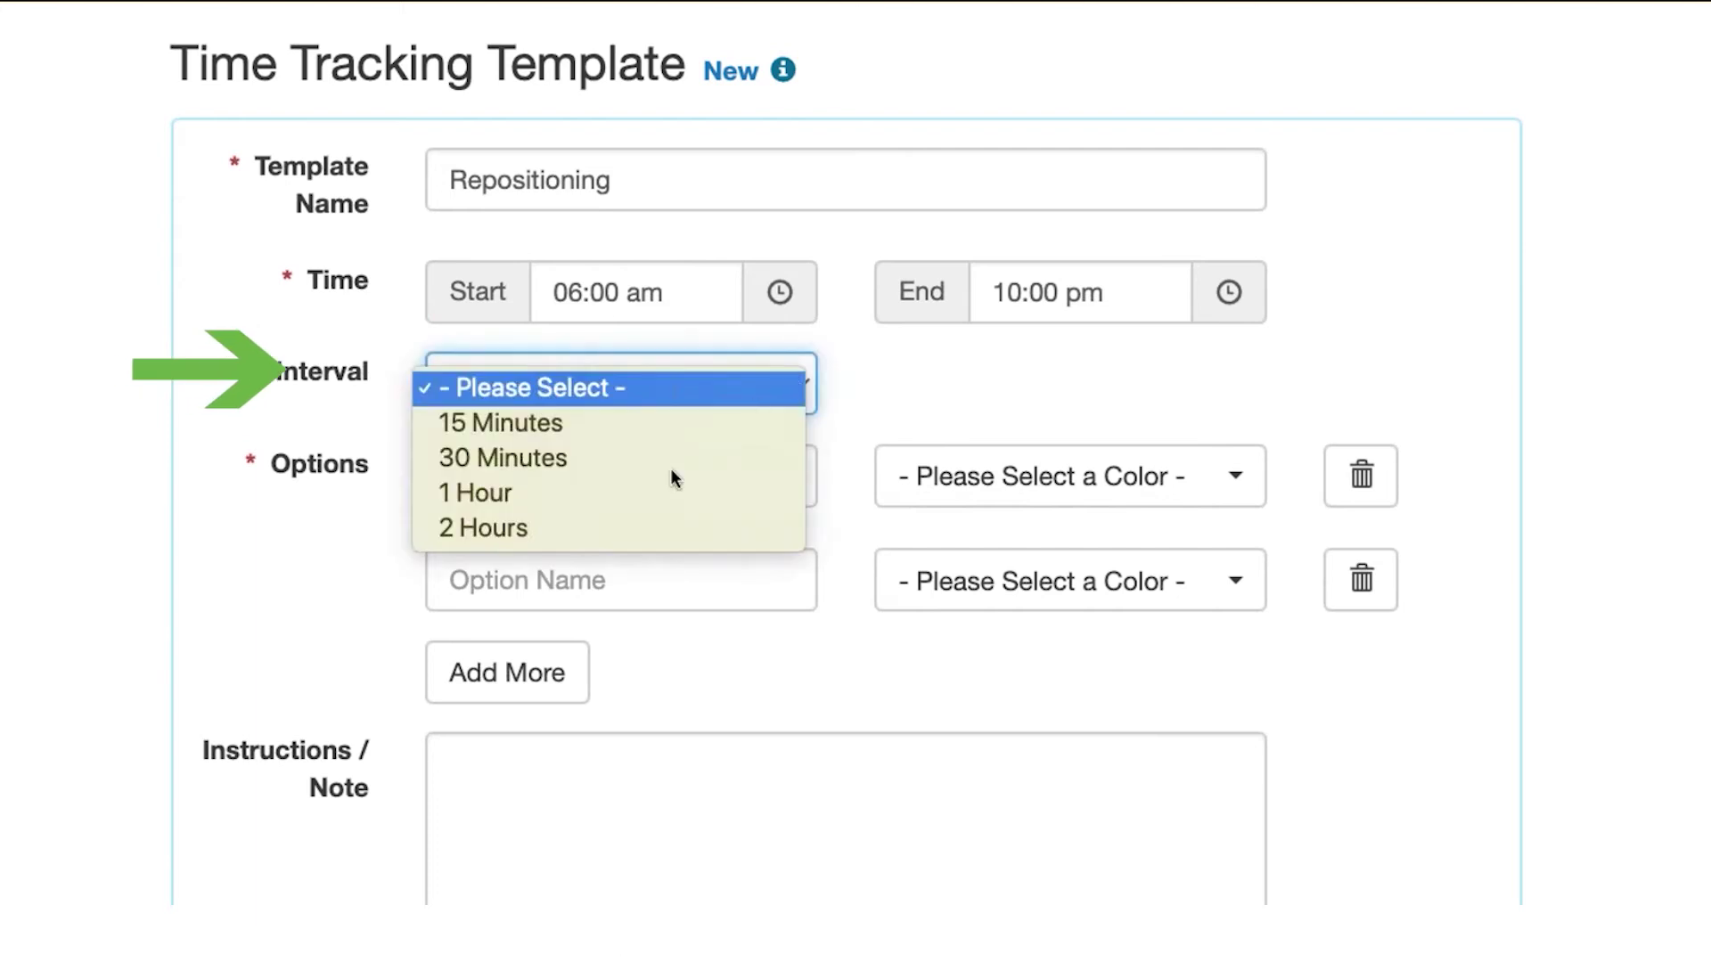
left_click(618, 536)
Step: Name the Repositioning template's first two options "Right side" and "Leftside"
scroll(863, 408, "down", 2)
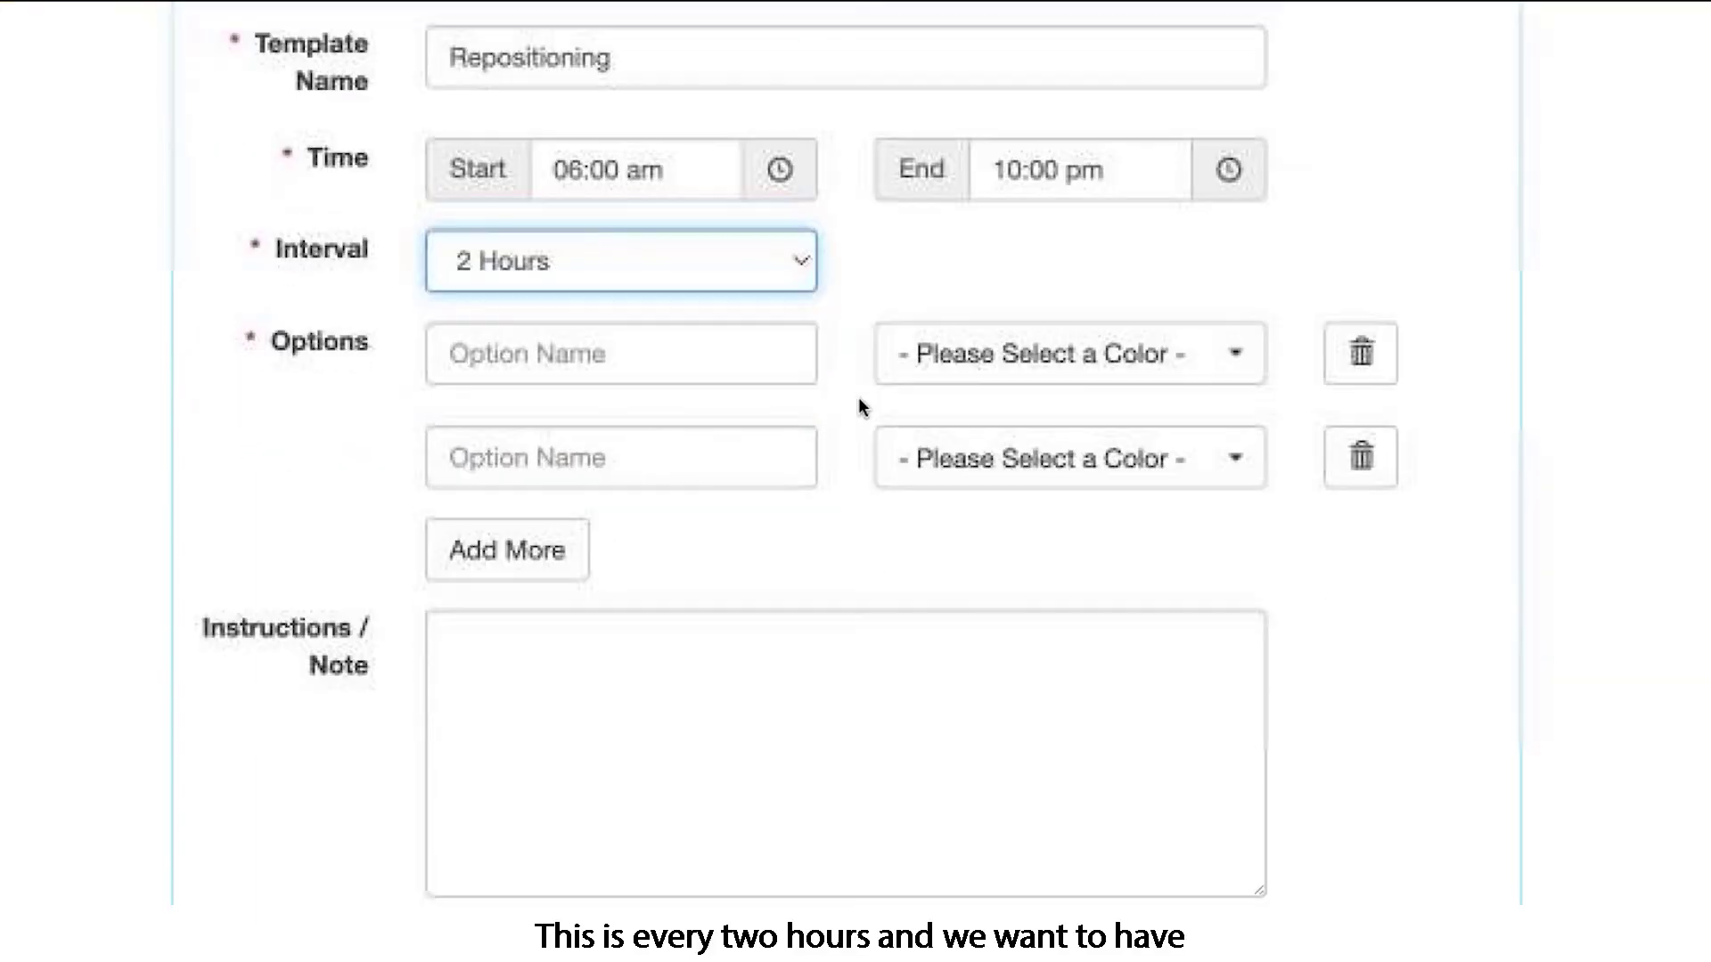
left_click(787, 348)
type("Right side")
left_click(699, 461)
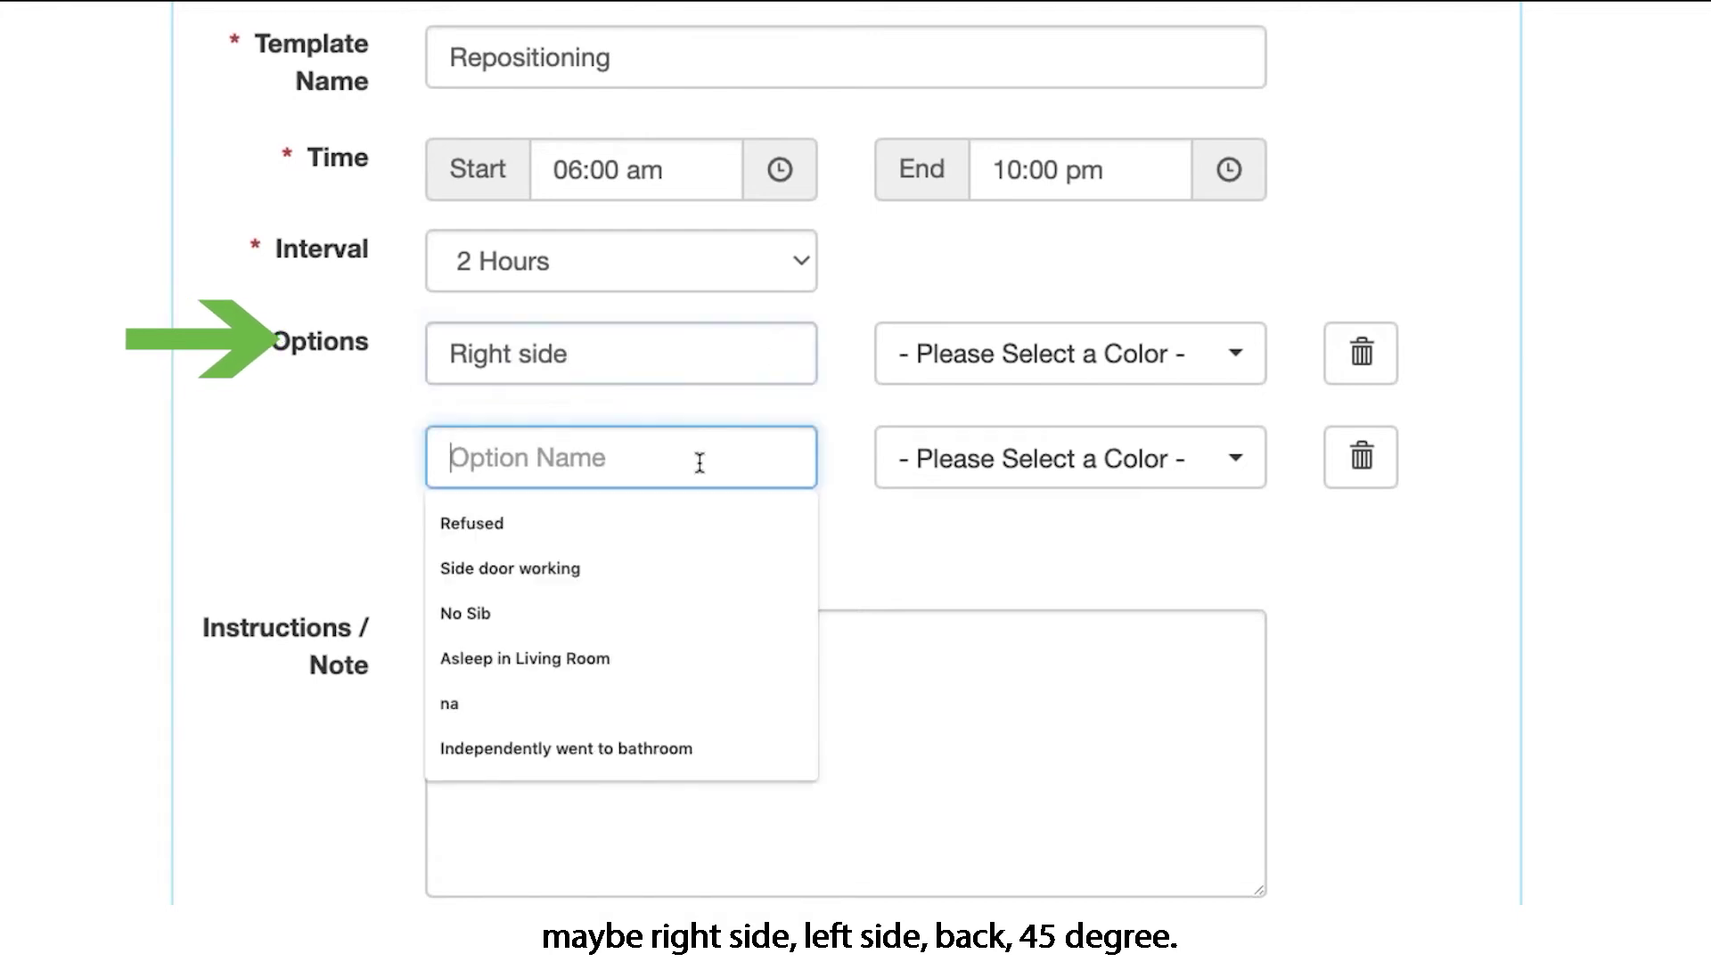
type("Lefts")
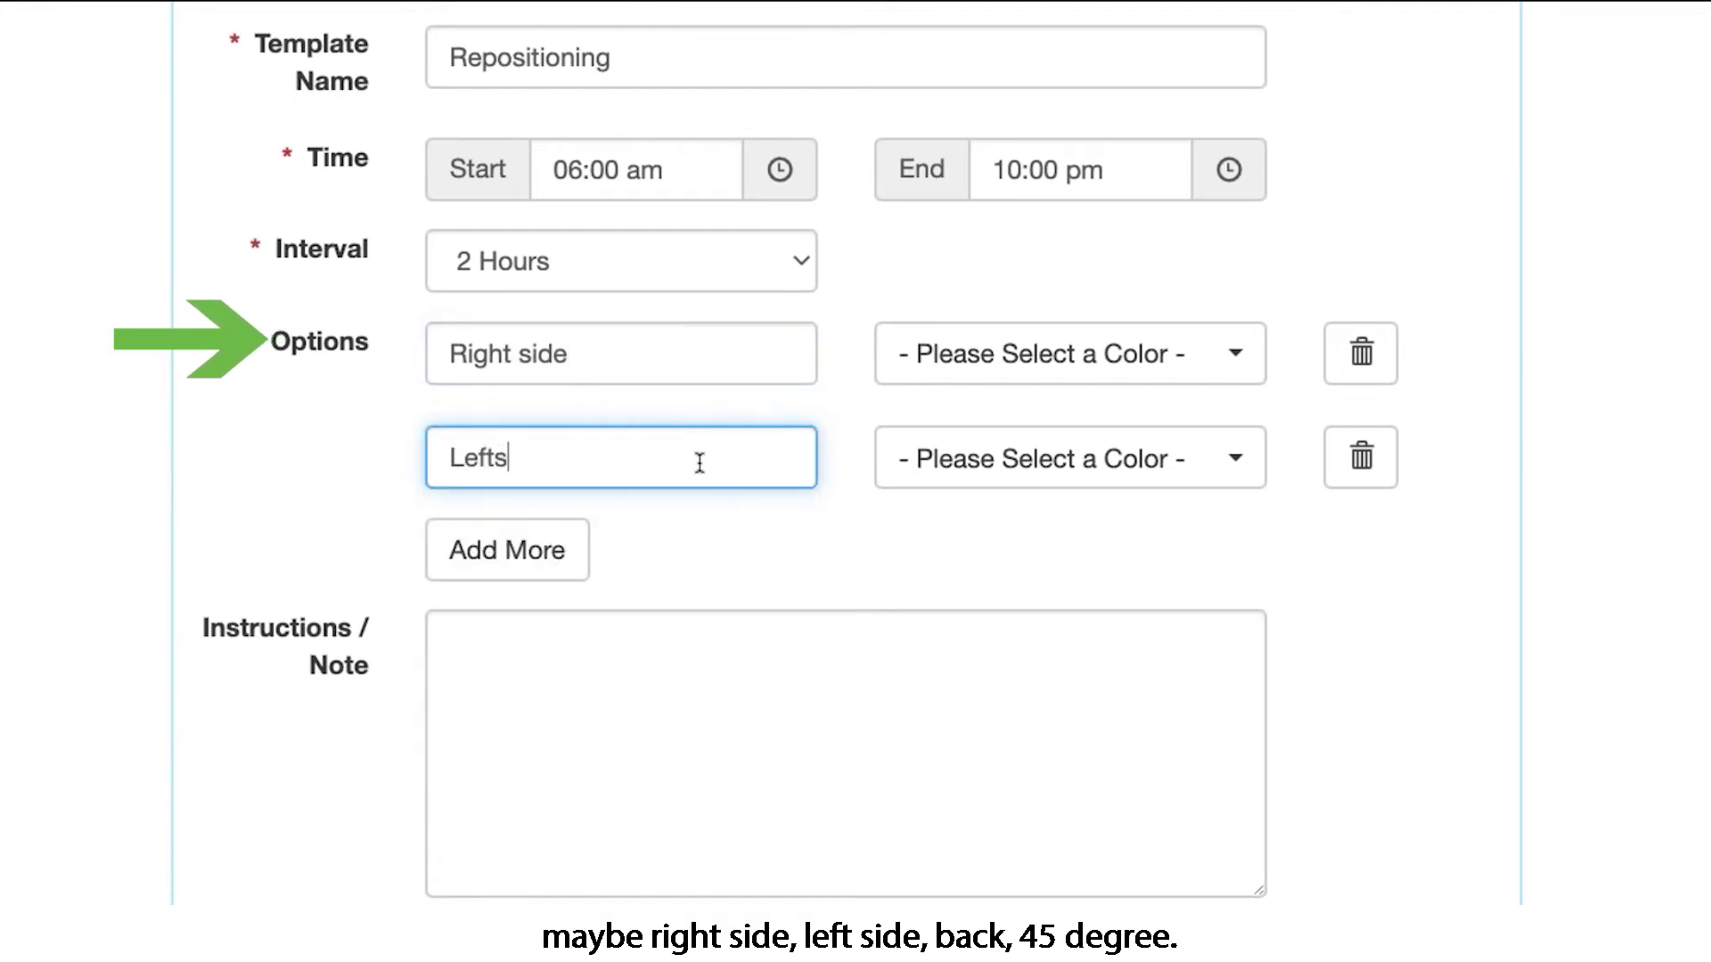
Step: Add two more options to the Repositioning template, named "Back" and "45 *"
left_click(536, 558)
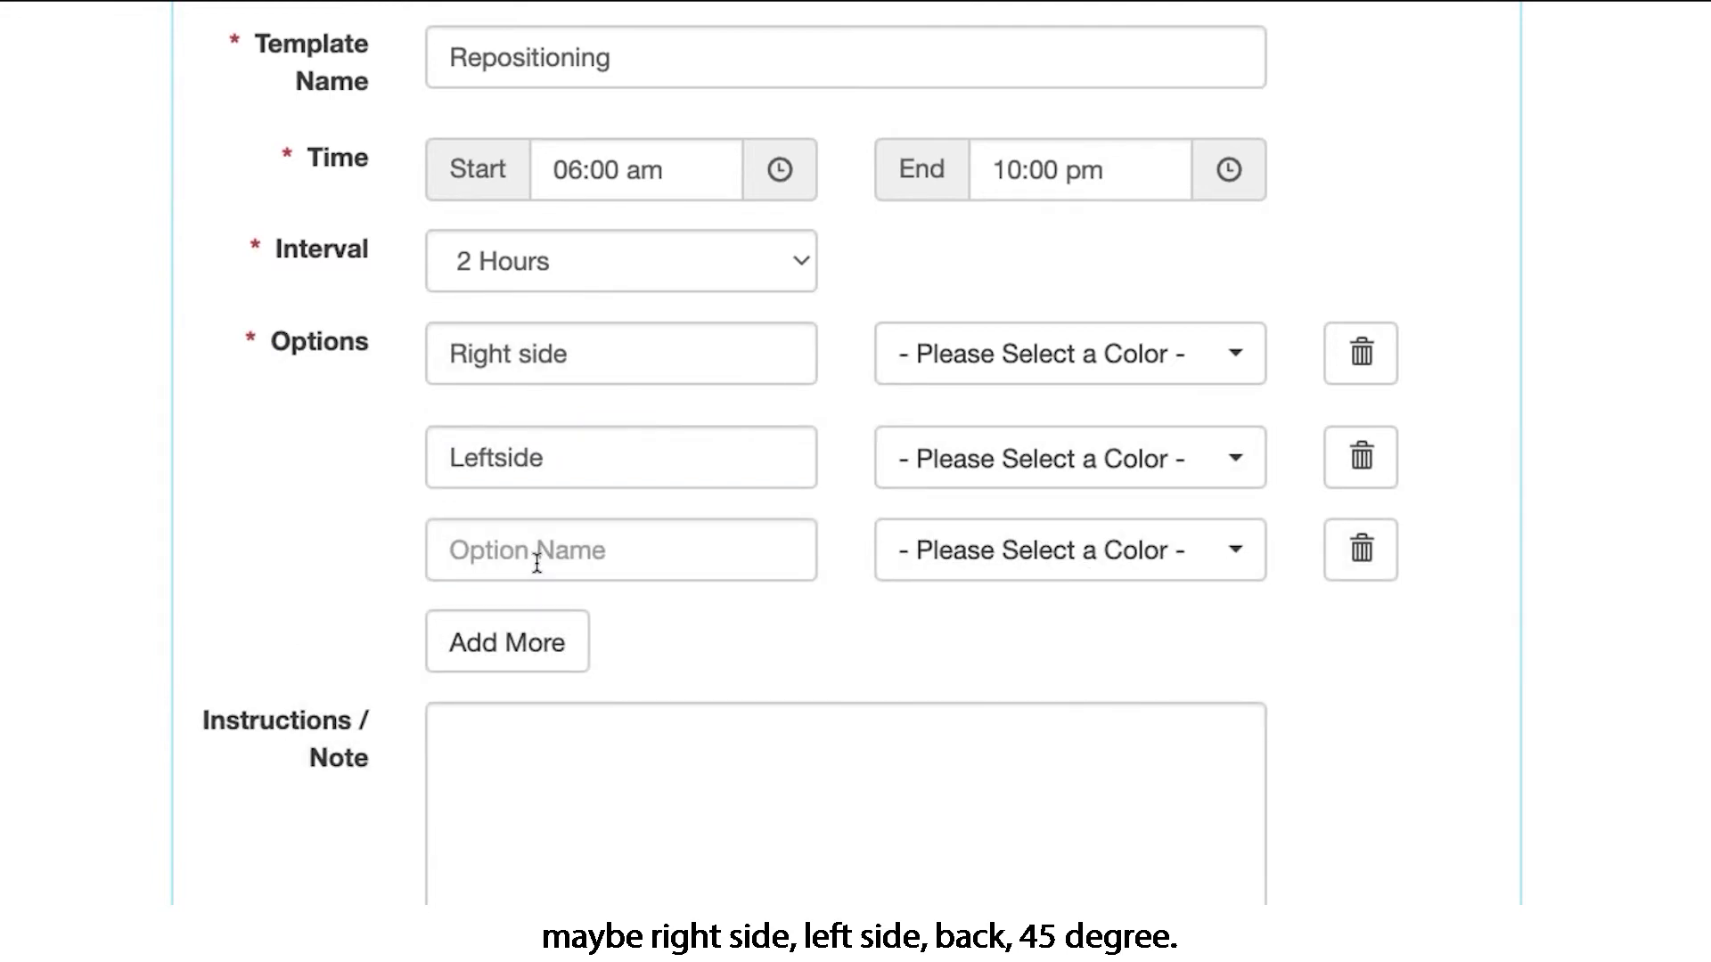
left_click(537, 562)
type("Back")
left_click(481, 646)
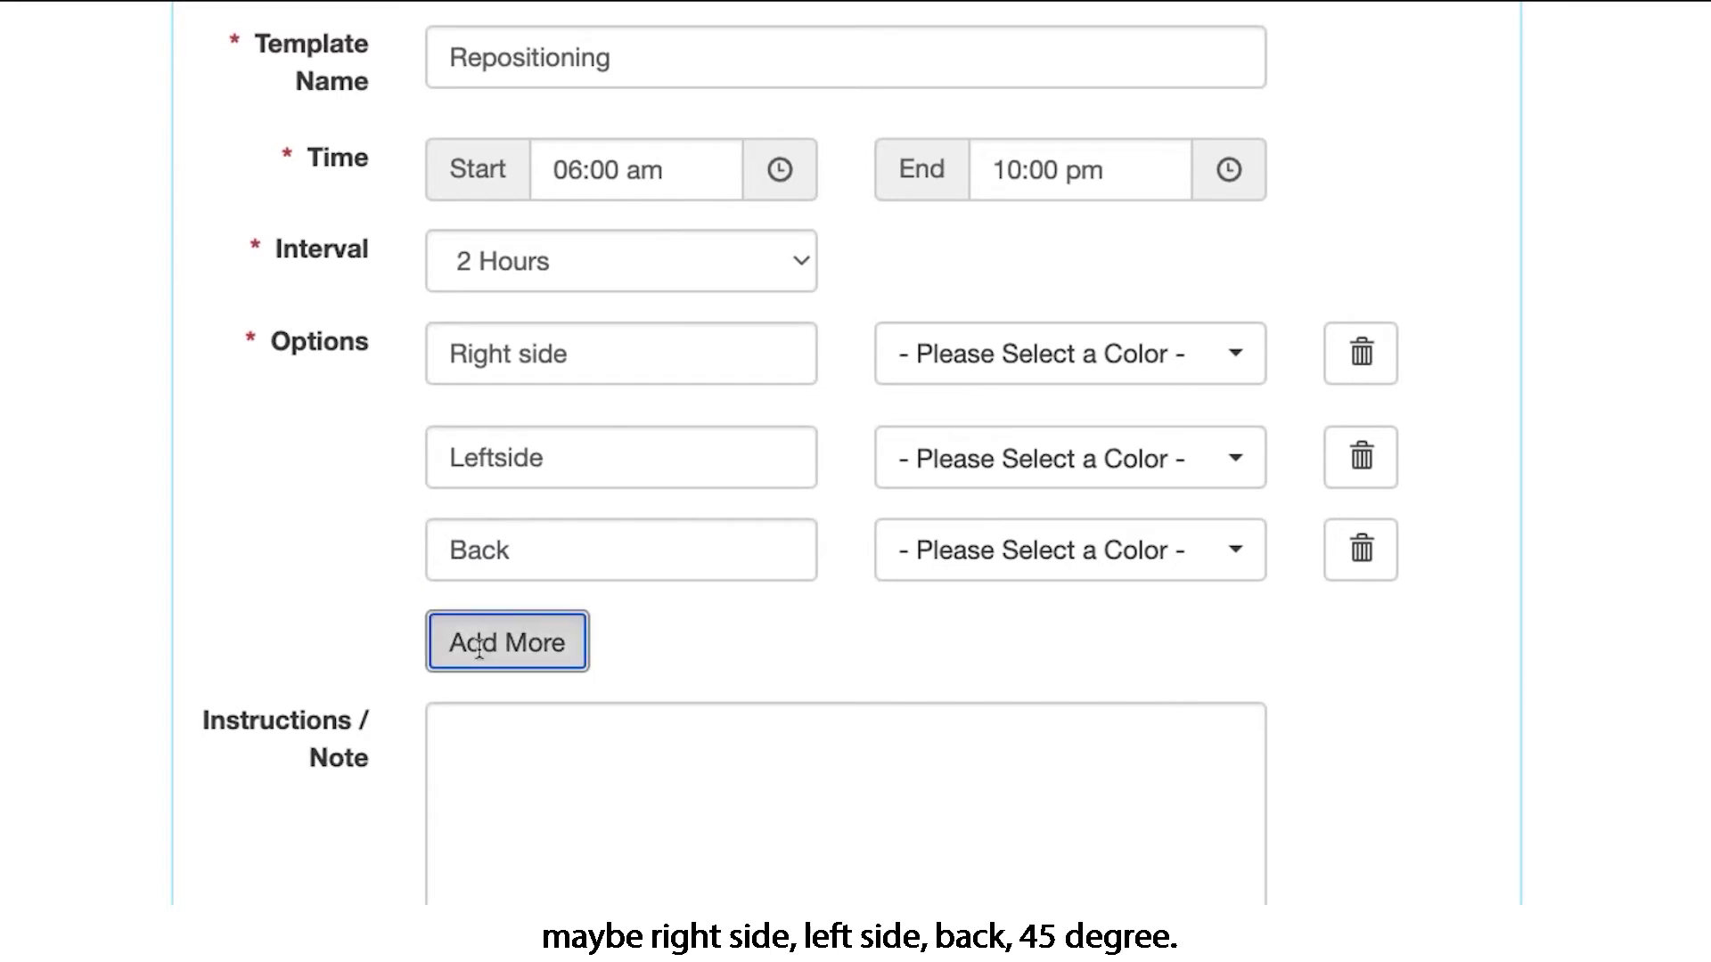
left_click(479, 649)
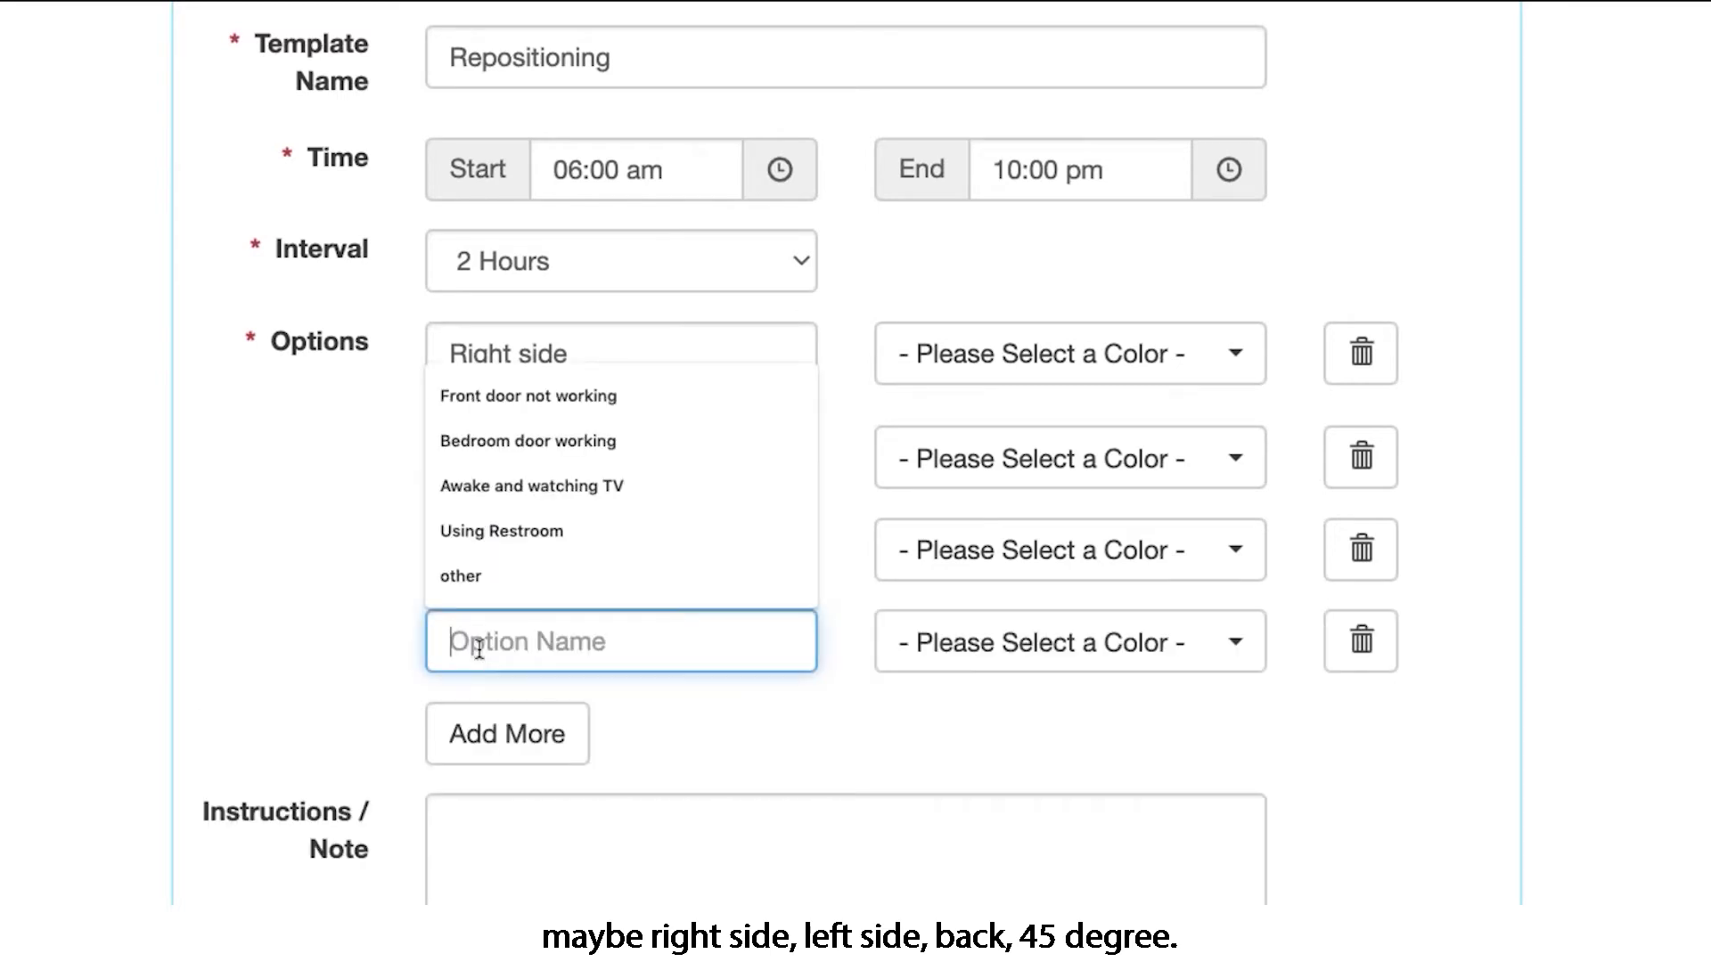
type("45")
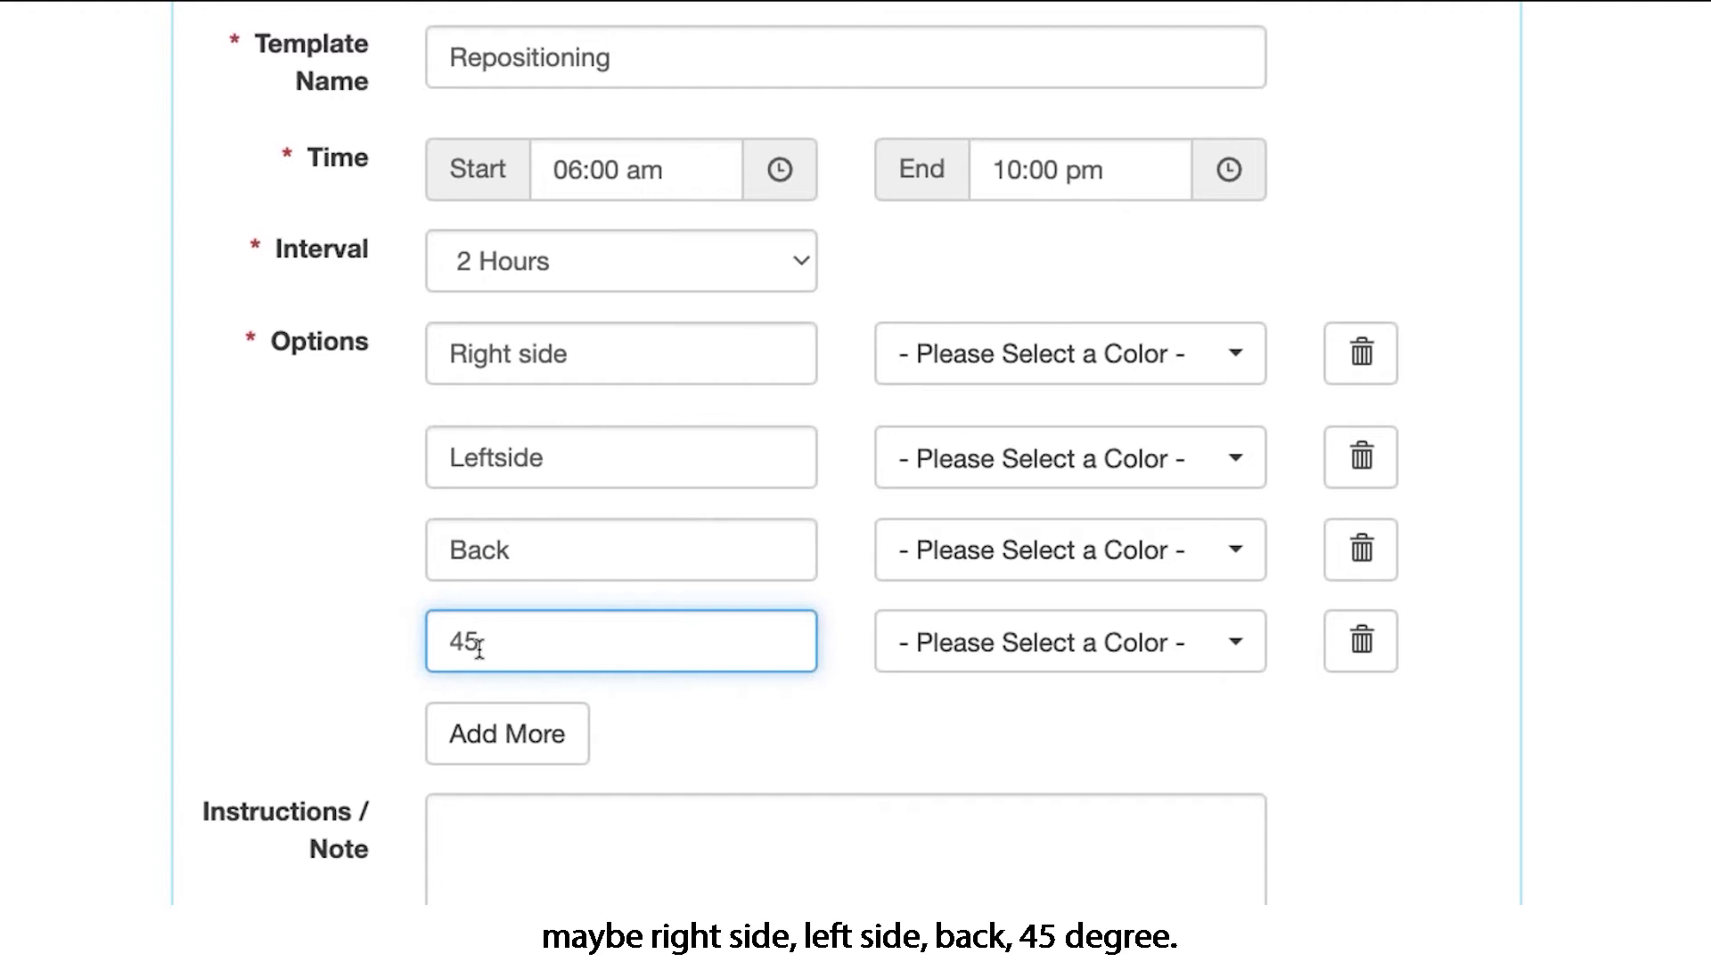
type("°")
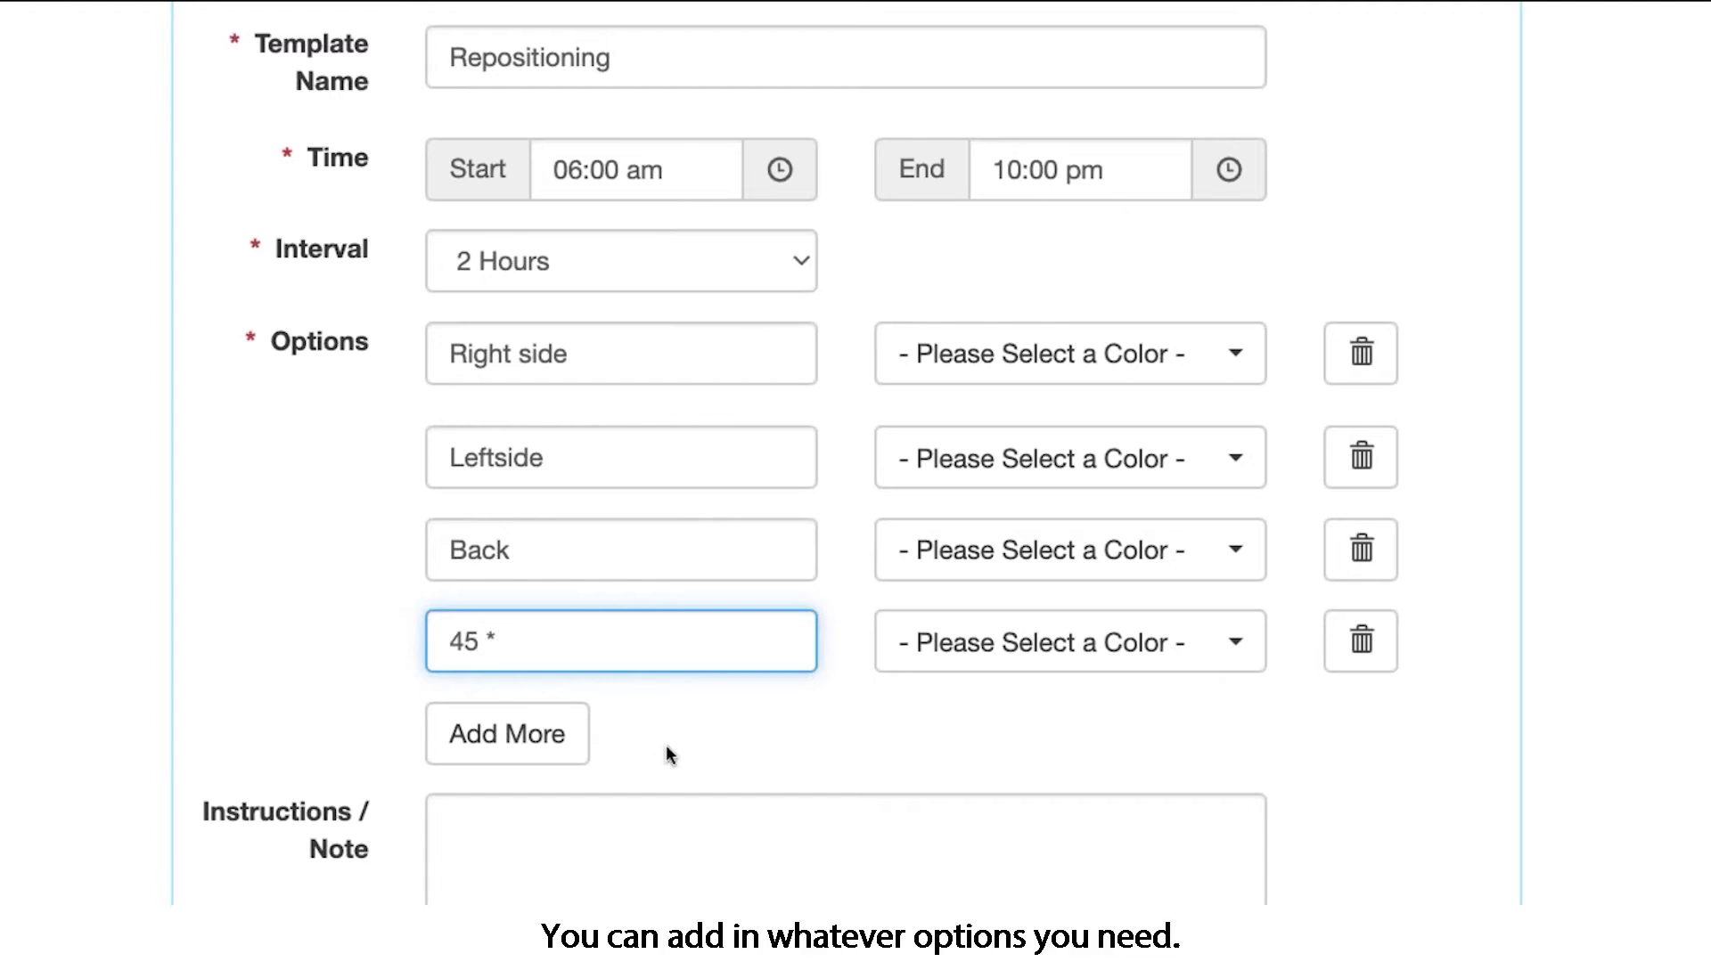
Step: Assign the color Slate Blue to the "Right side" option and choose a different color for the "Leftside" option
left_click(1221, 355)
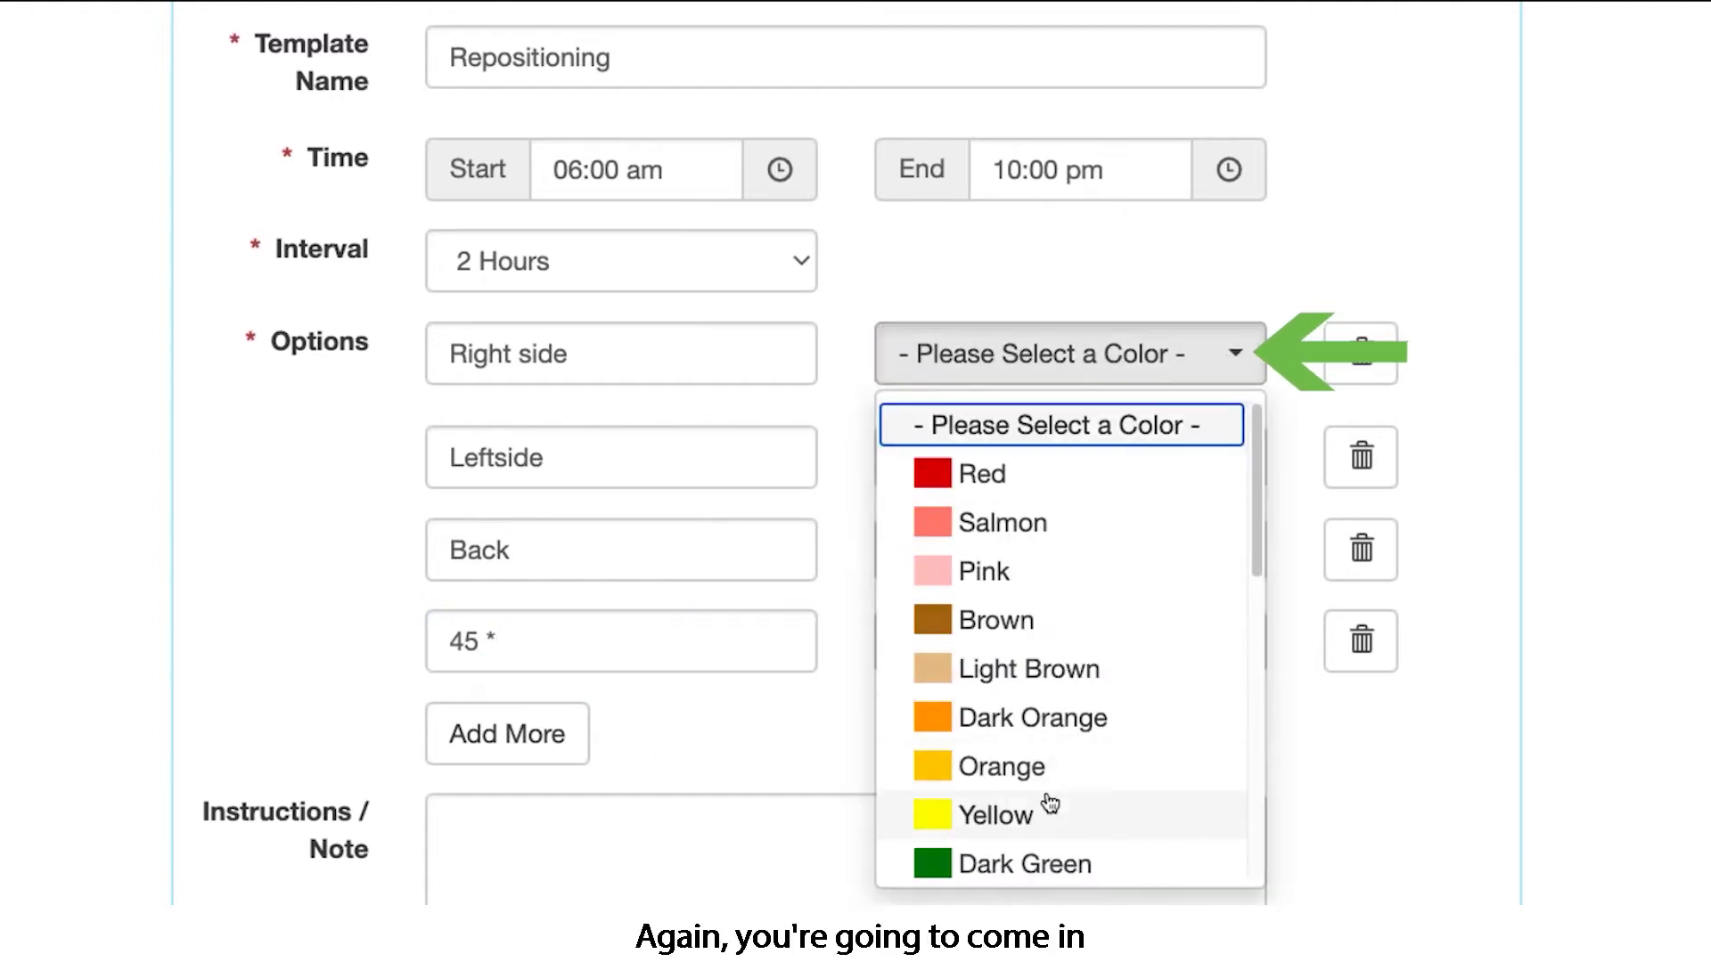
scroll(1049, 802, "down", 5)
left_click(1017, 655)
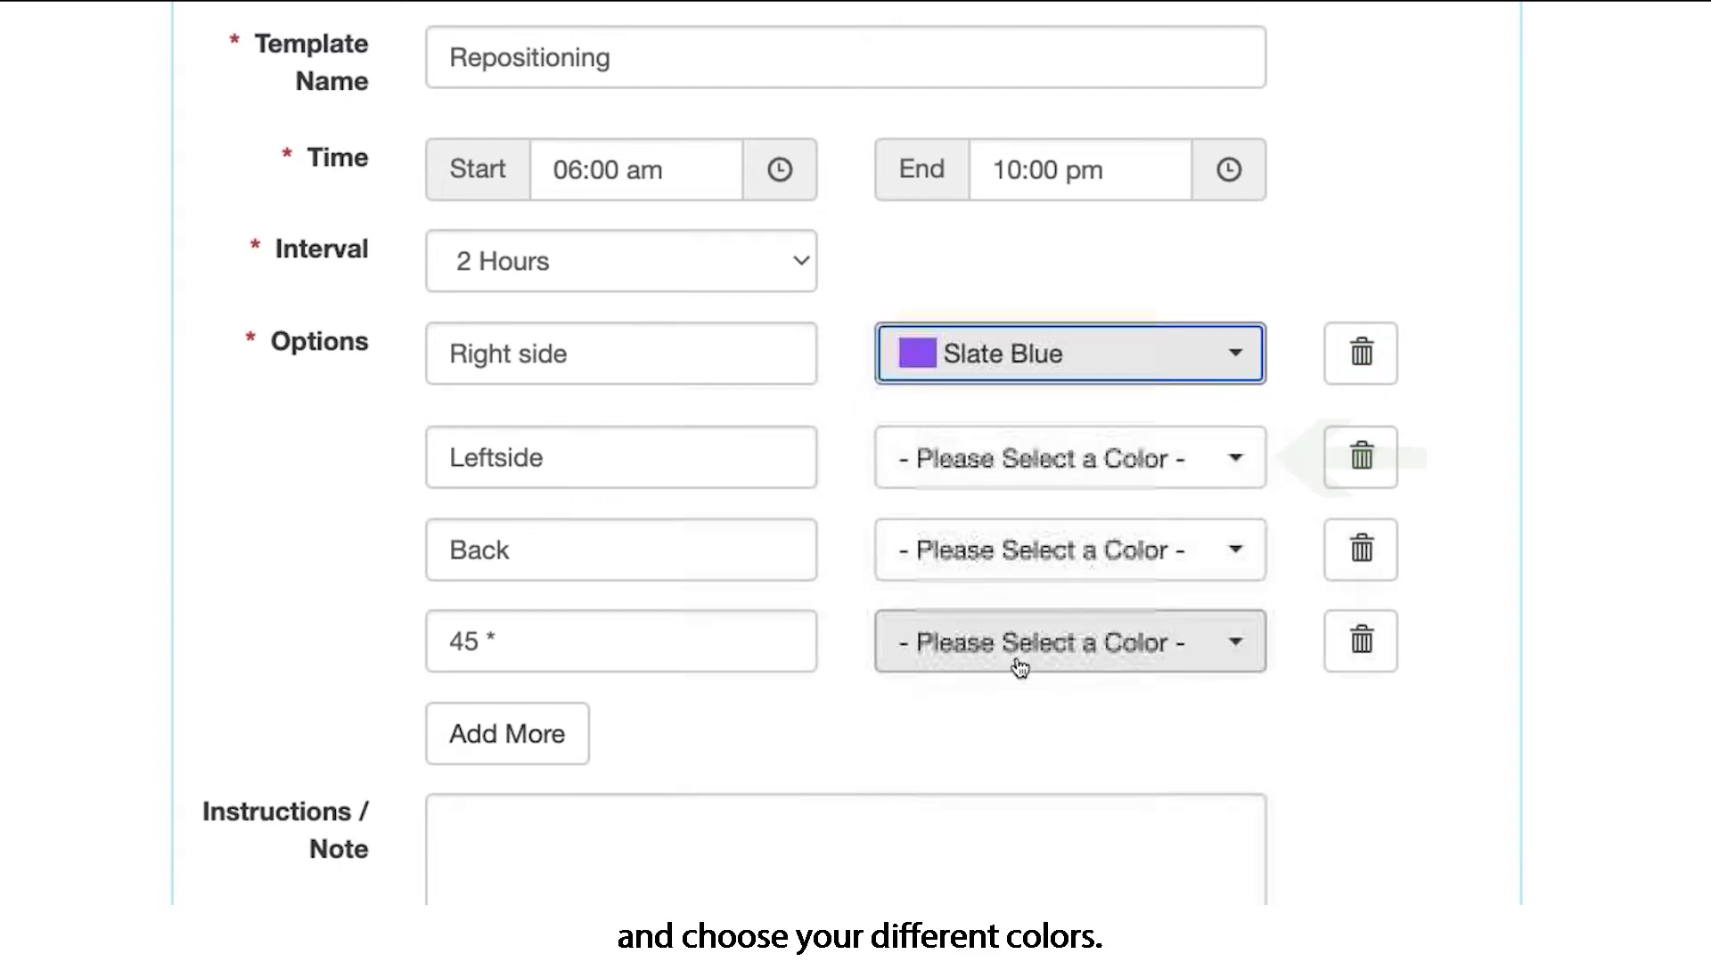
left_click(1114, 461)
scroll(1031, 298, "down", 5)
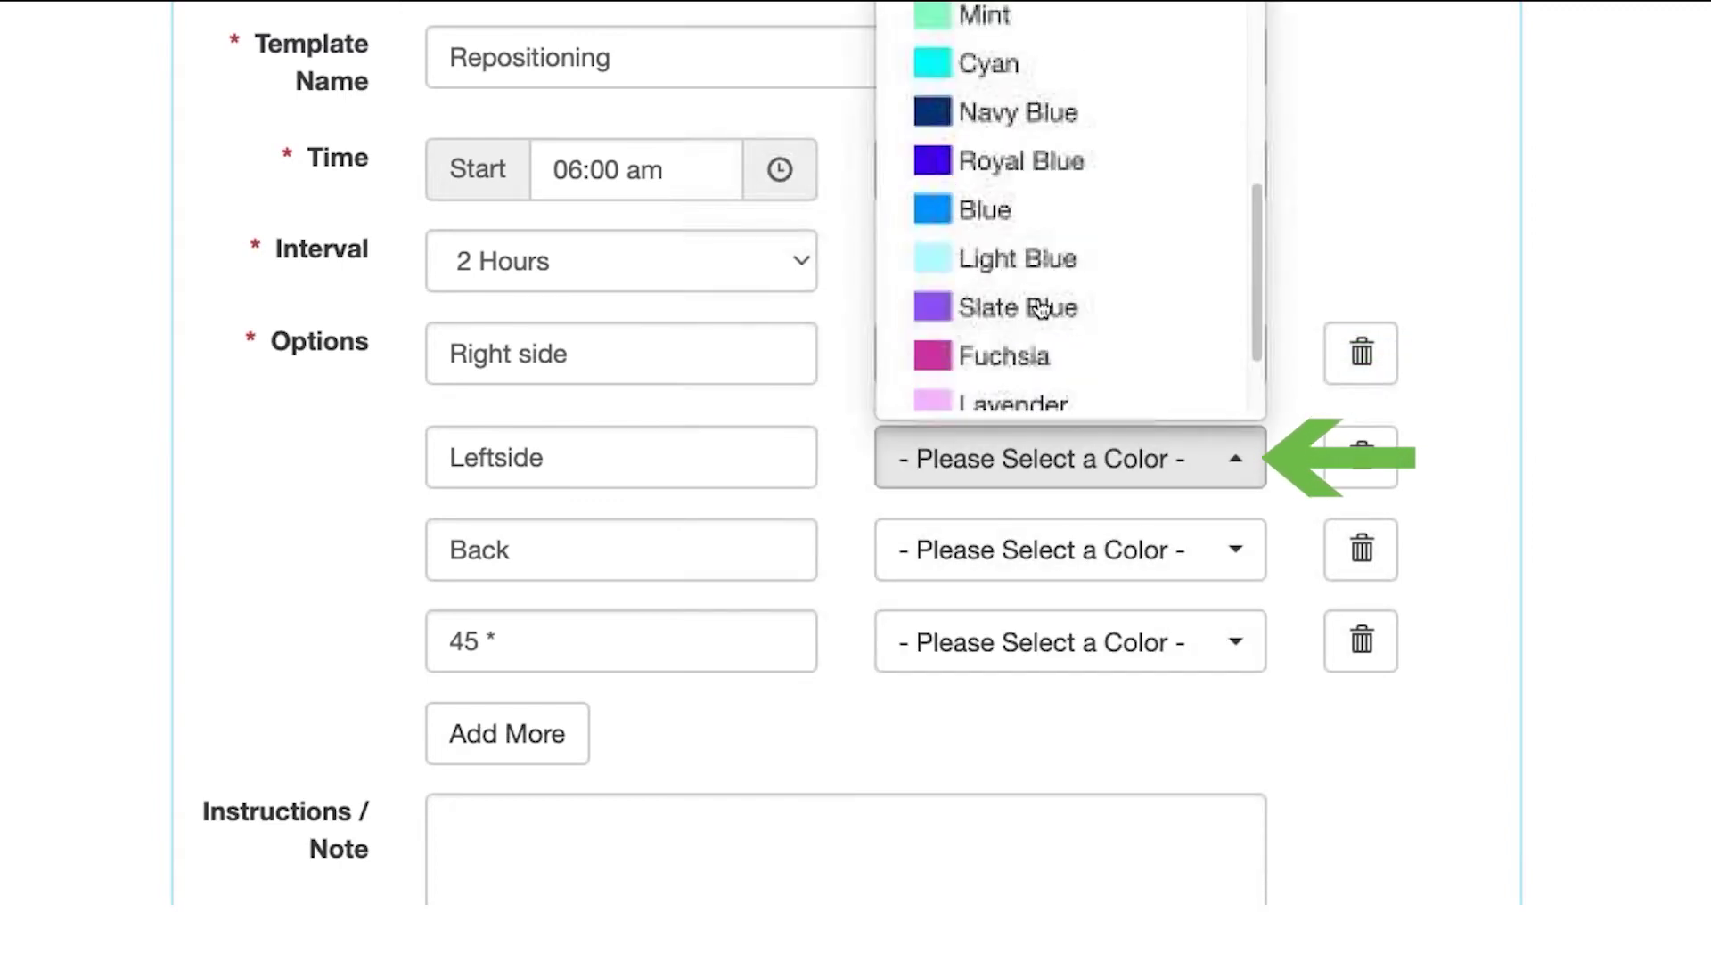
left_click(993, 361)
Step: Choose a color for the Repositioning template's "Back" option
left_click(1027, 581)
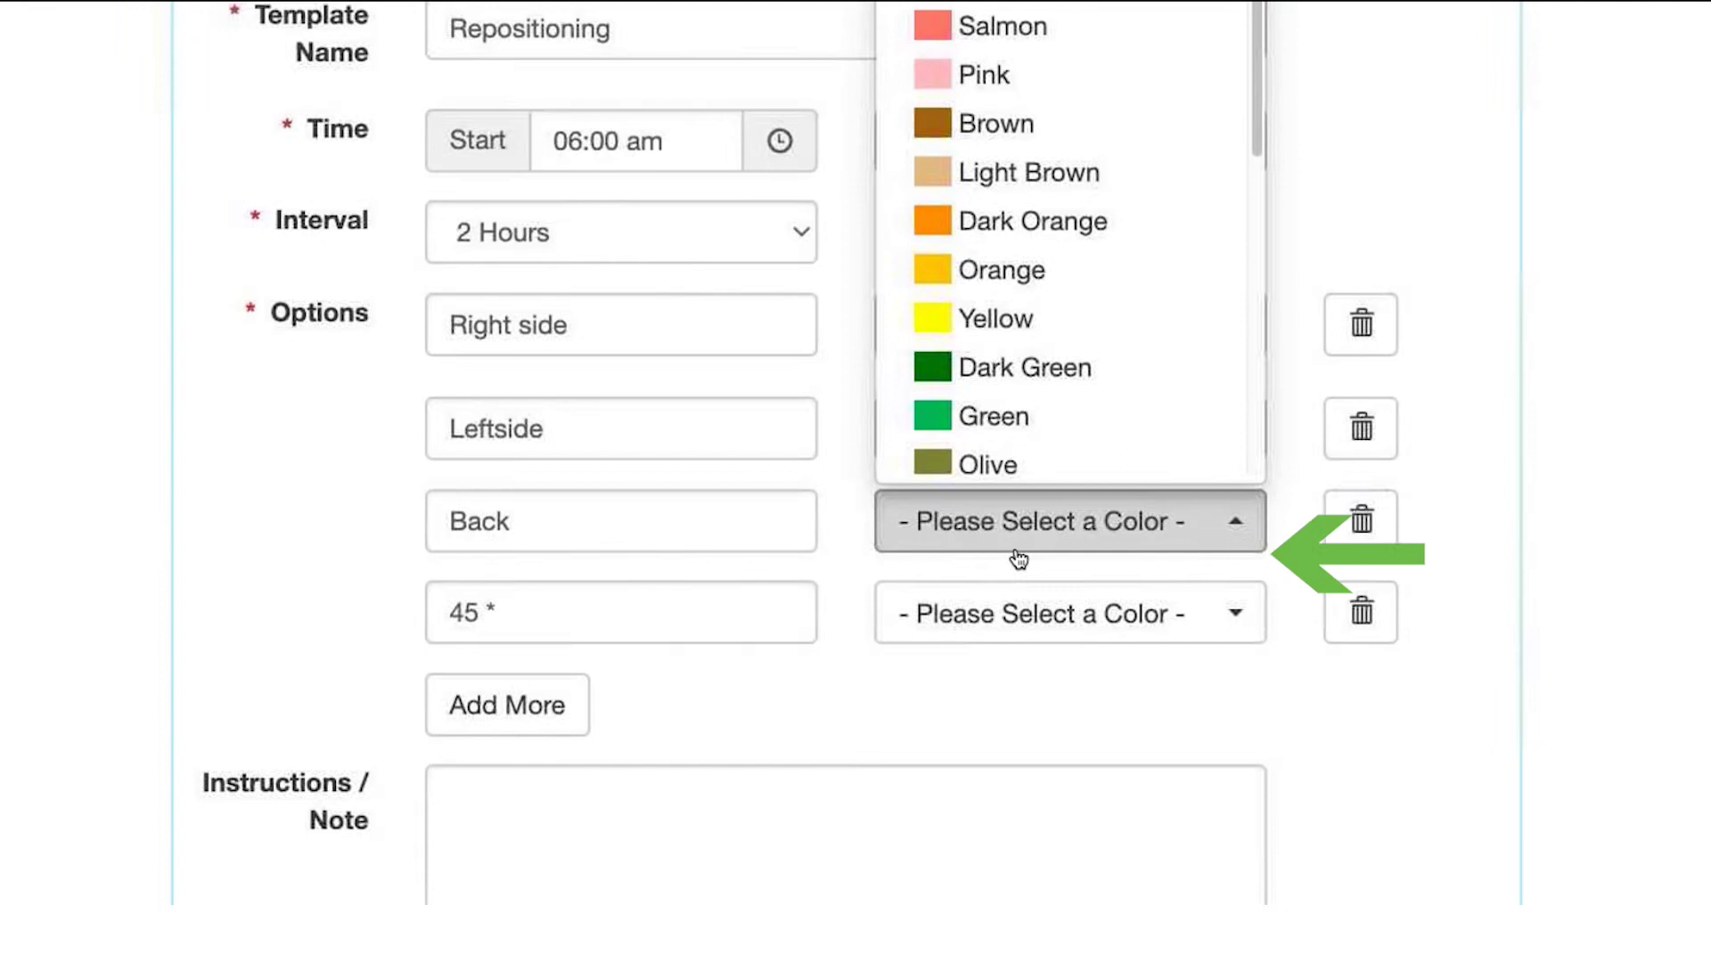
scroll(1020, 571, "down", 6)
left_click(985, 733)
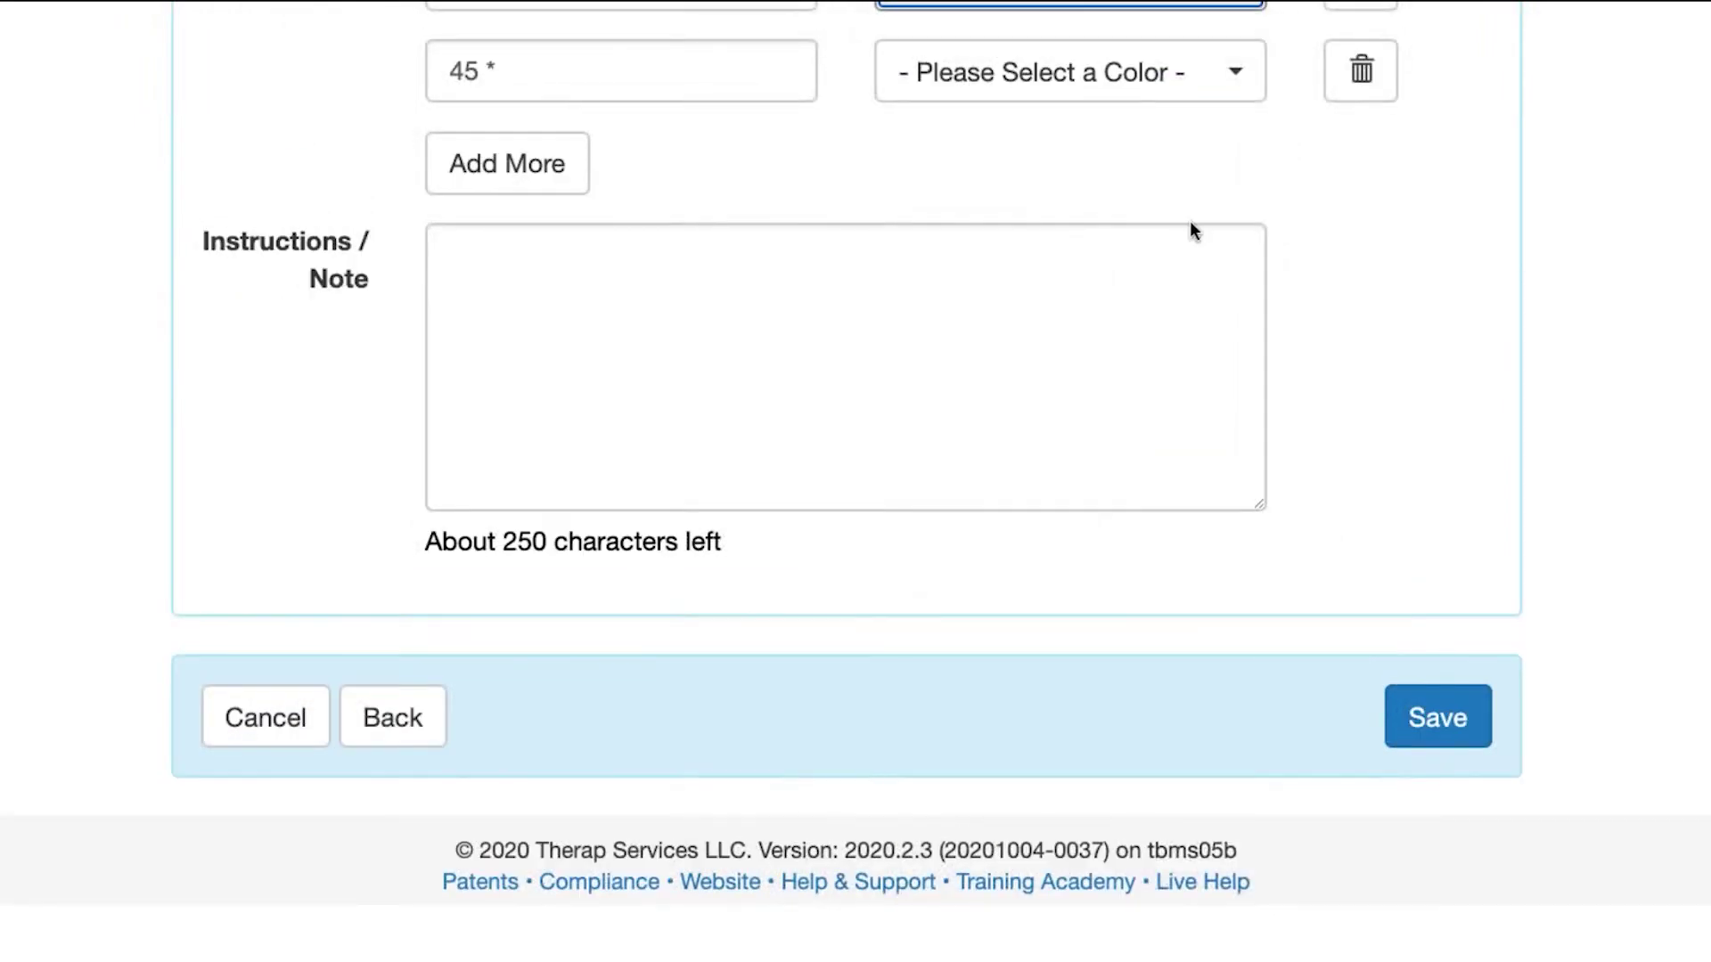
Step: Assign the color Pink to the "45 *" option and save the Repositioning template
left_click(1184, 72)
left_click(964, 301)
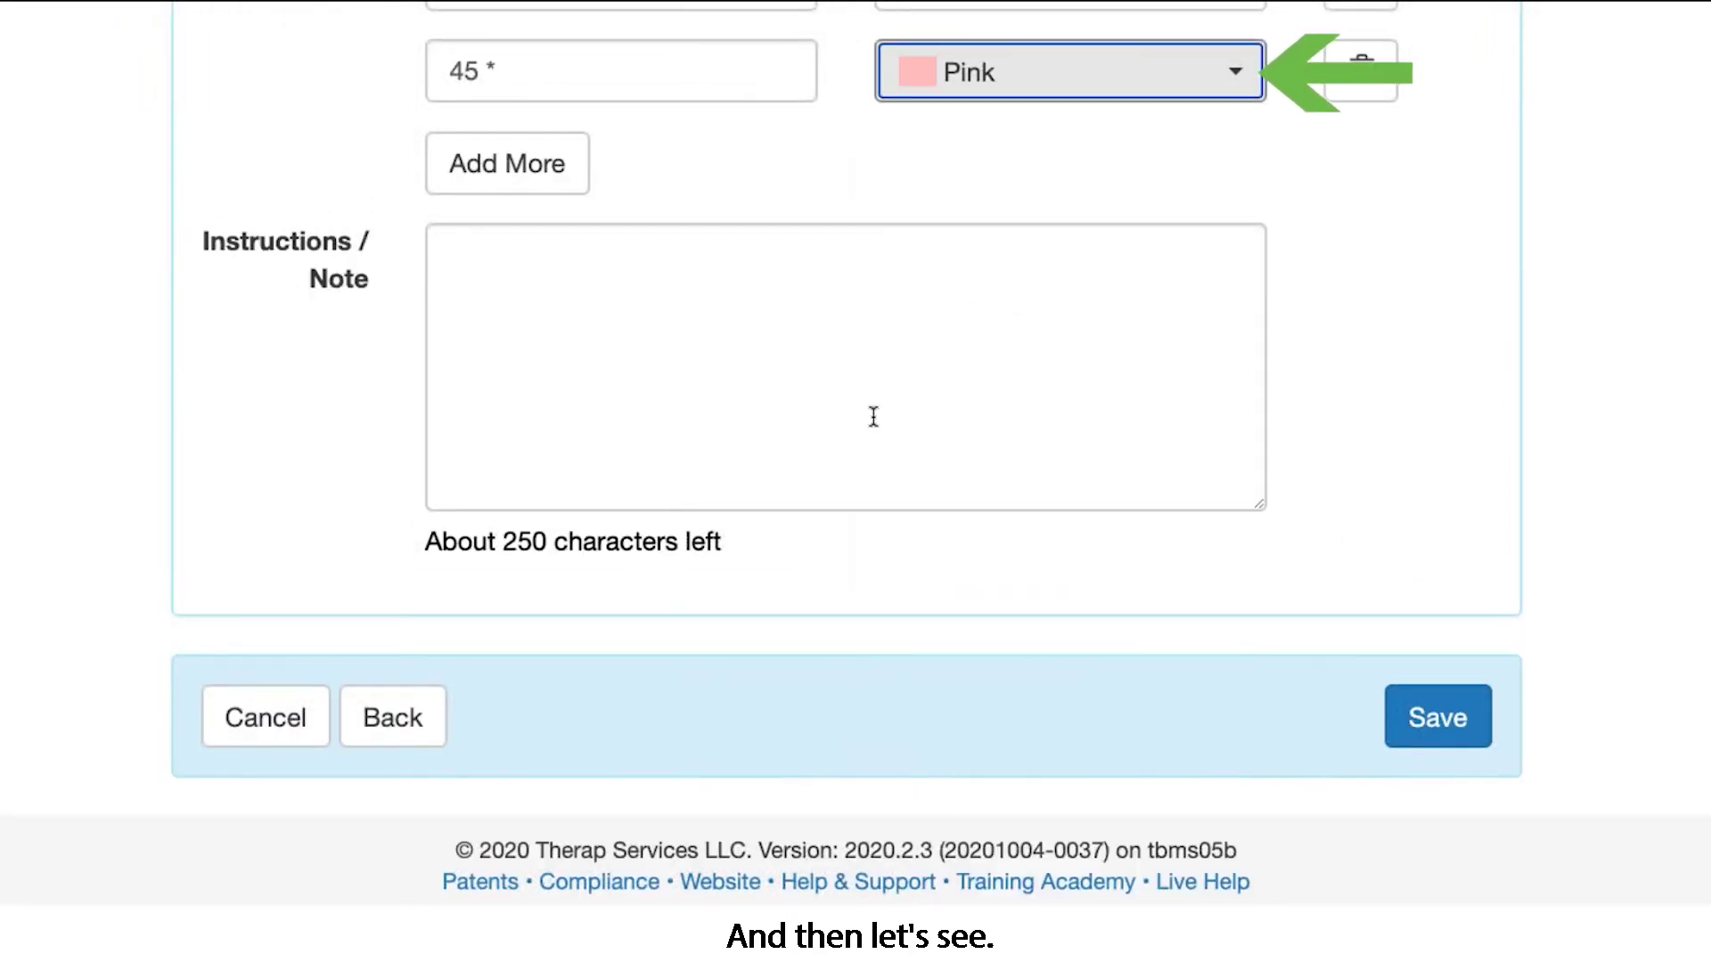
left_click(1460, 718)
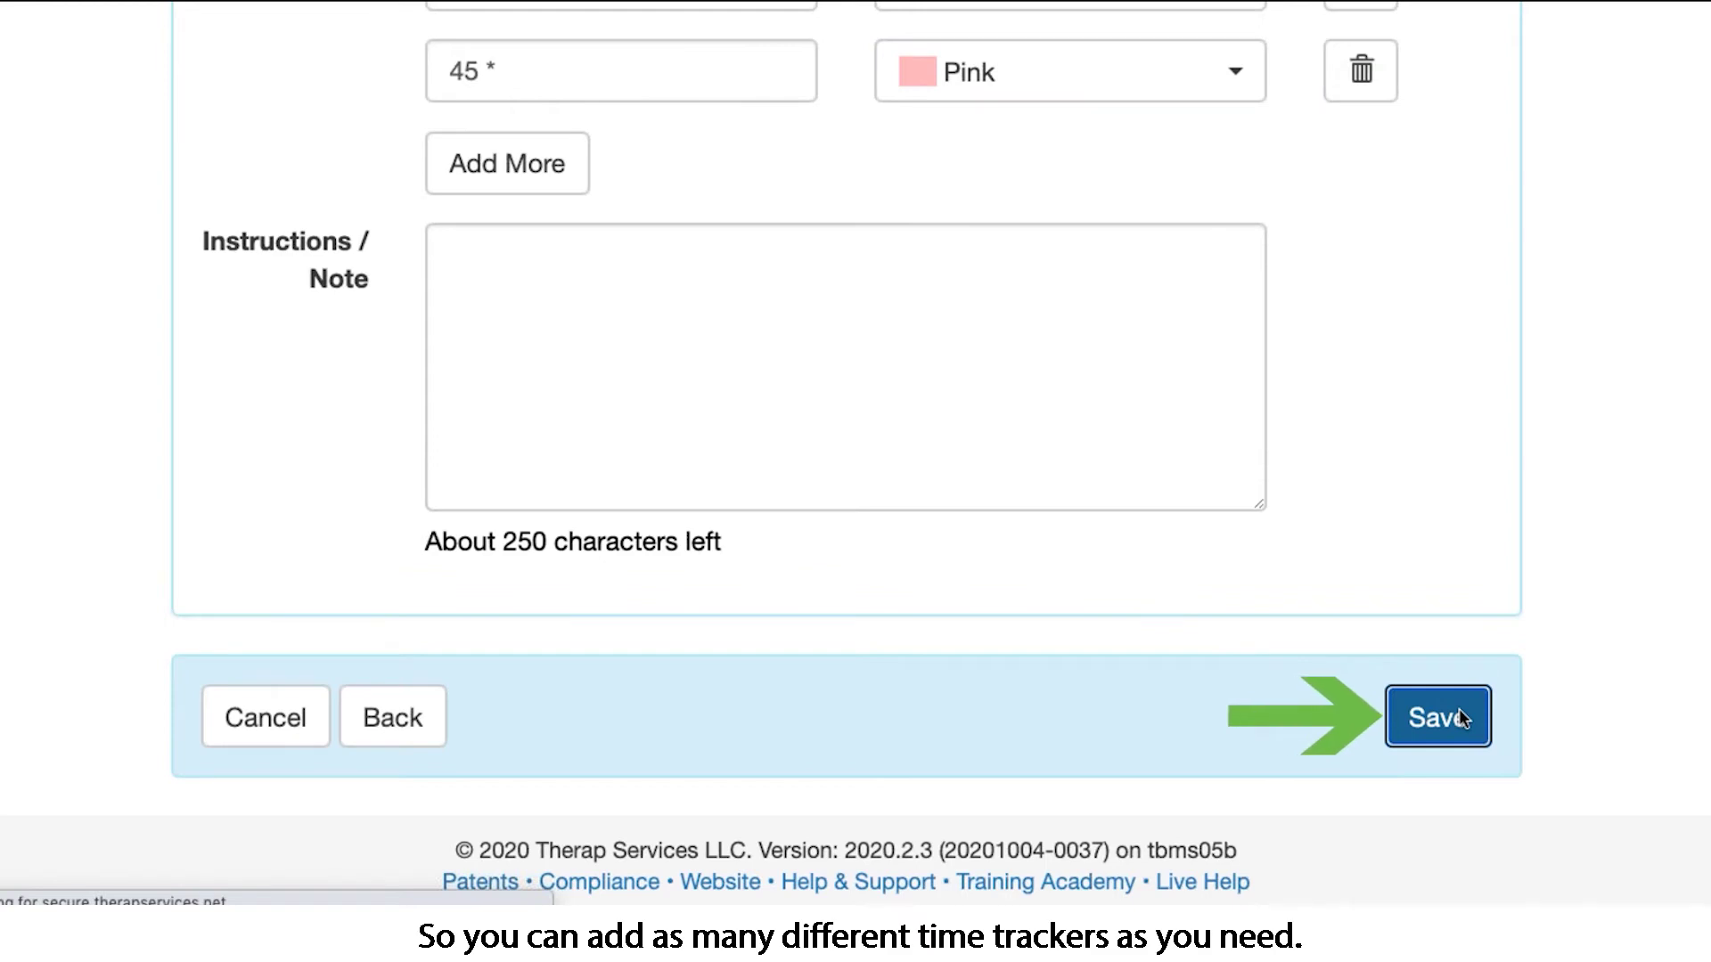
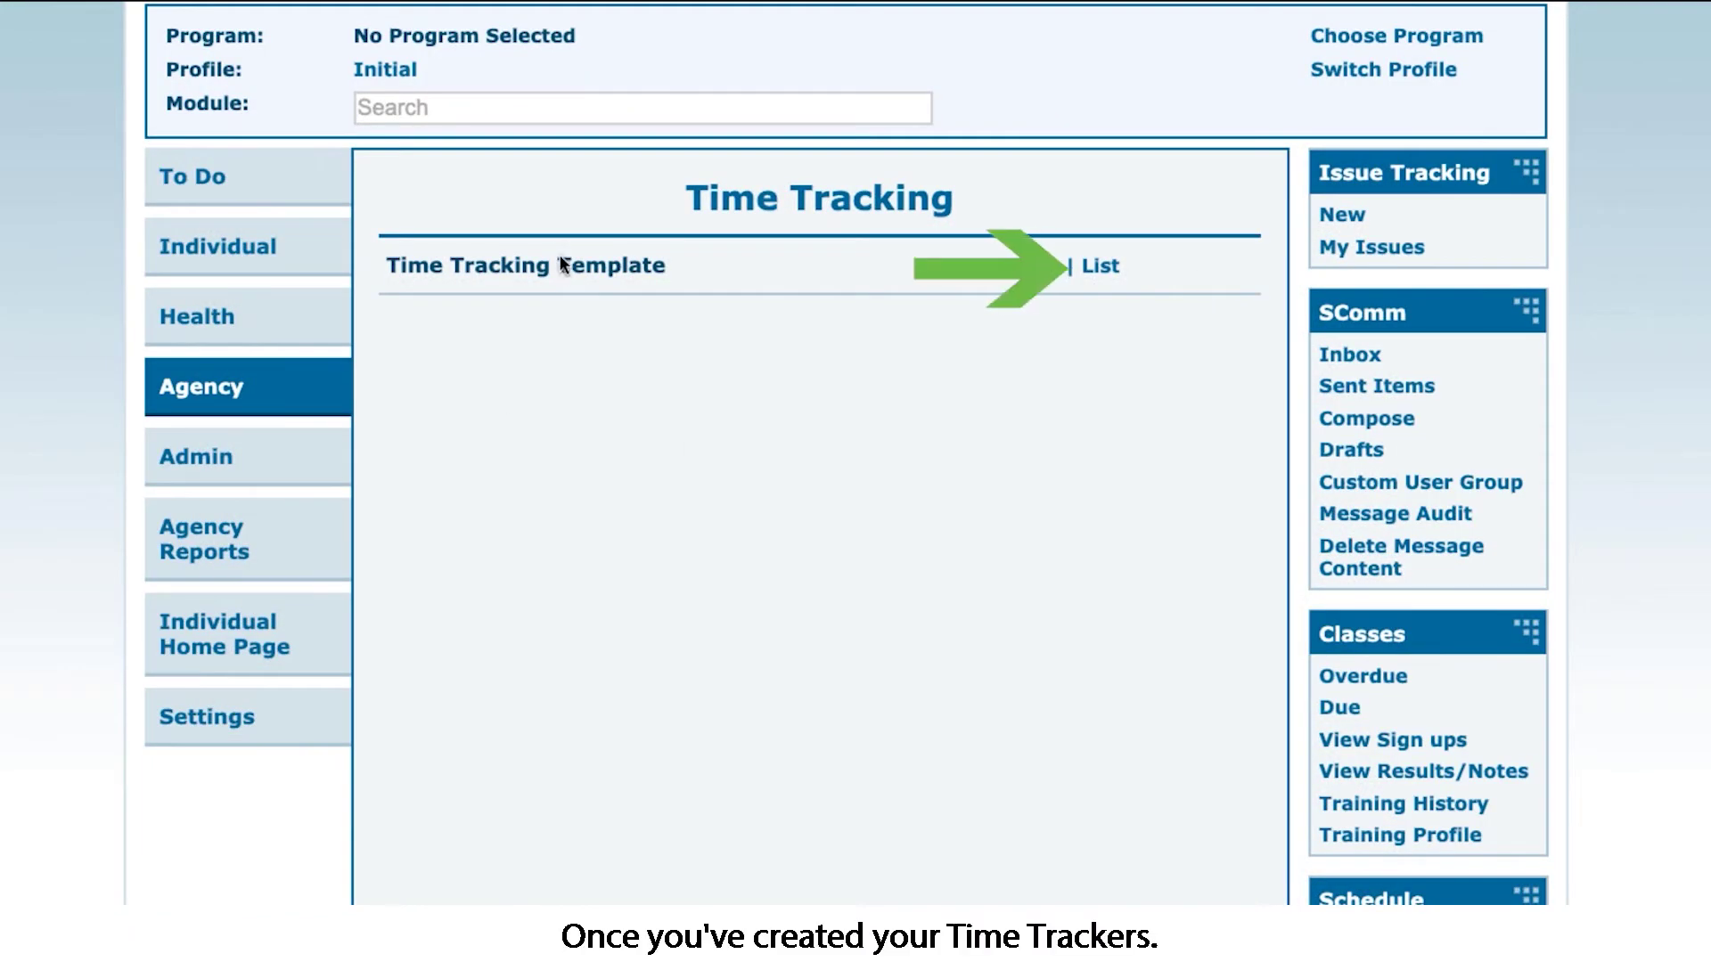
Step: Open the existing "Sleep Tracking" template from the Time Tracking Template list and review its times, interval, options and colors
left_click(1097, 272)
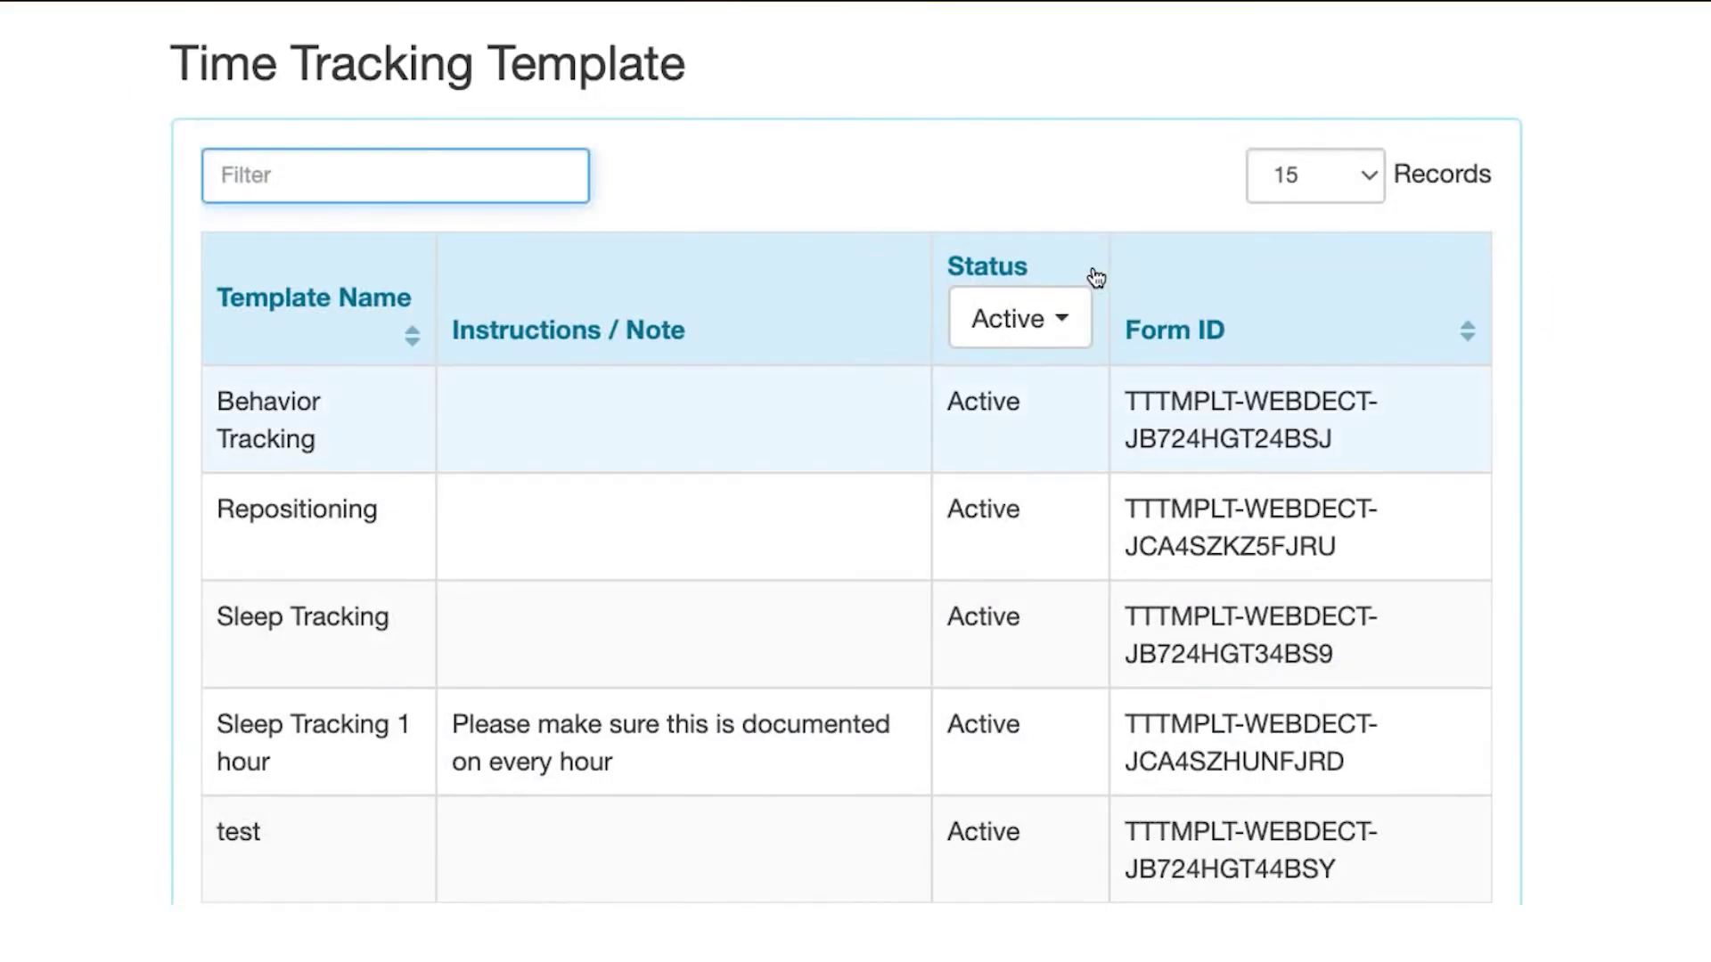
scroll(772, 684, "down", 5)
scroll(767, 685, "up", 3)
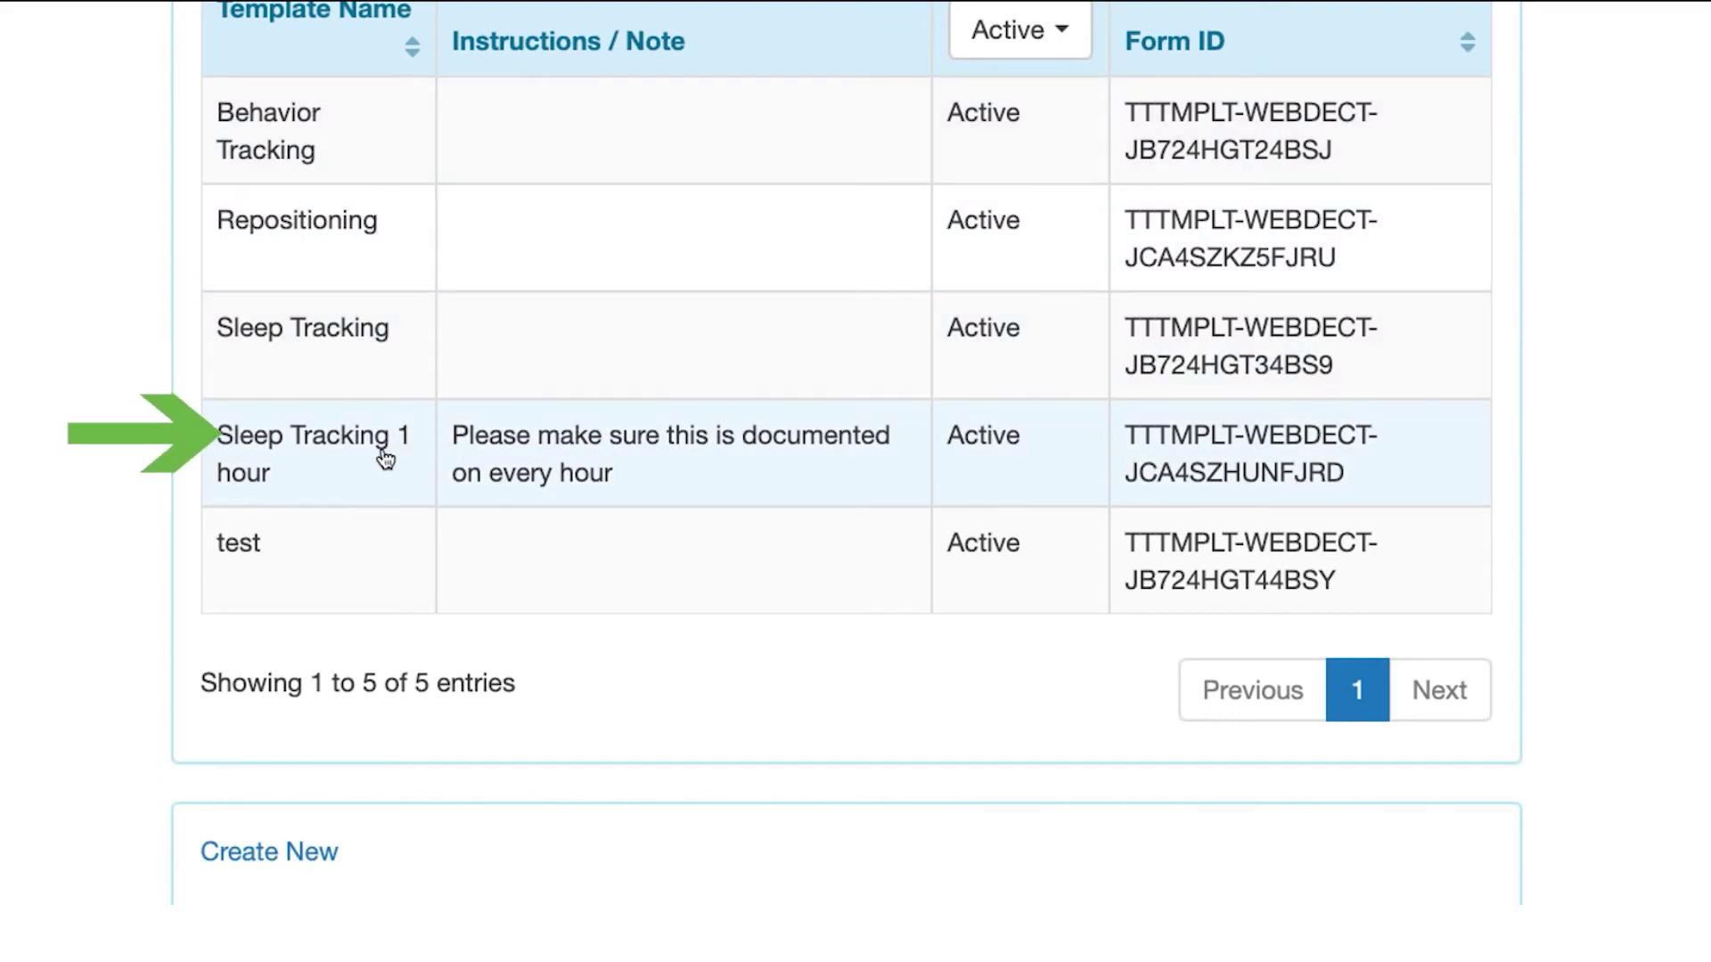
left_click(296, 331)
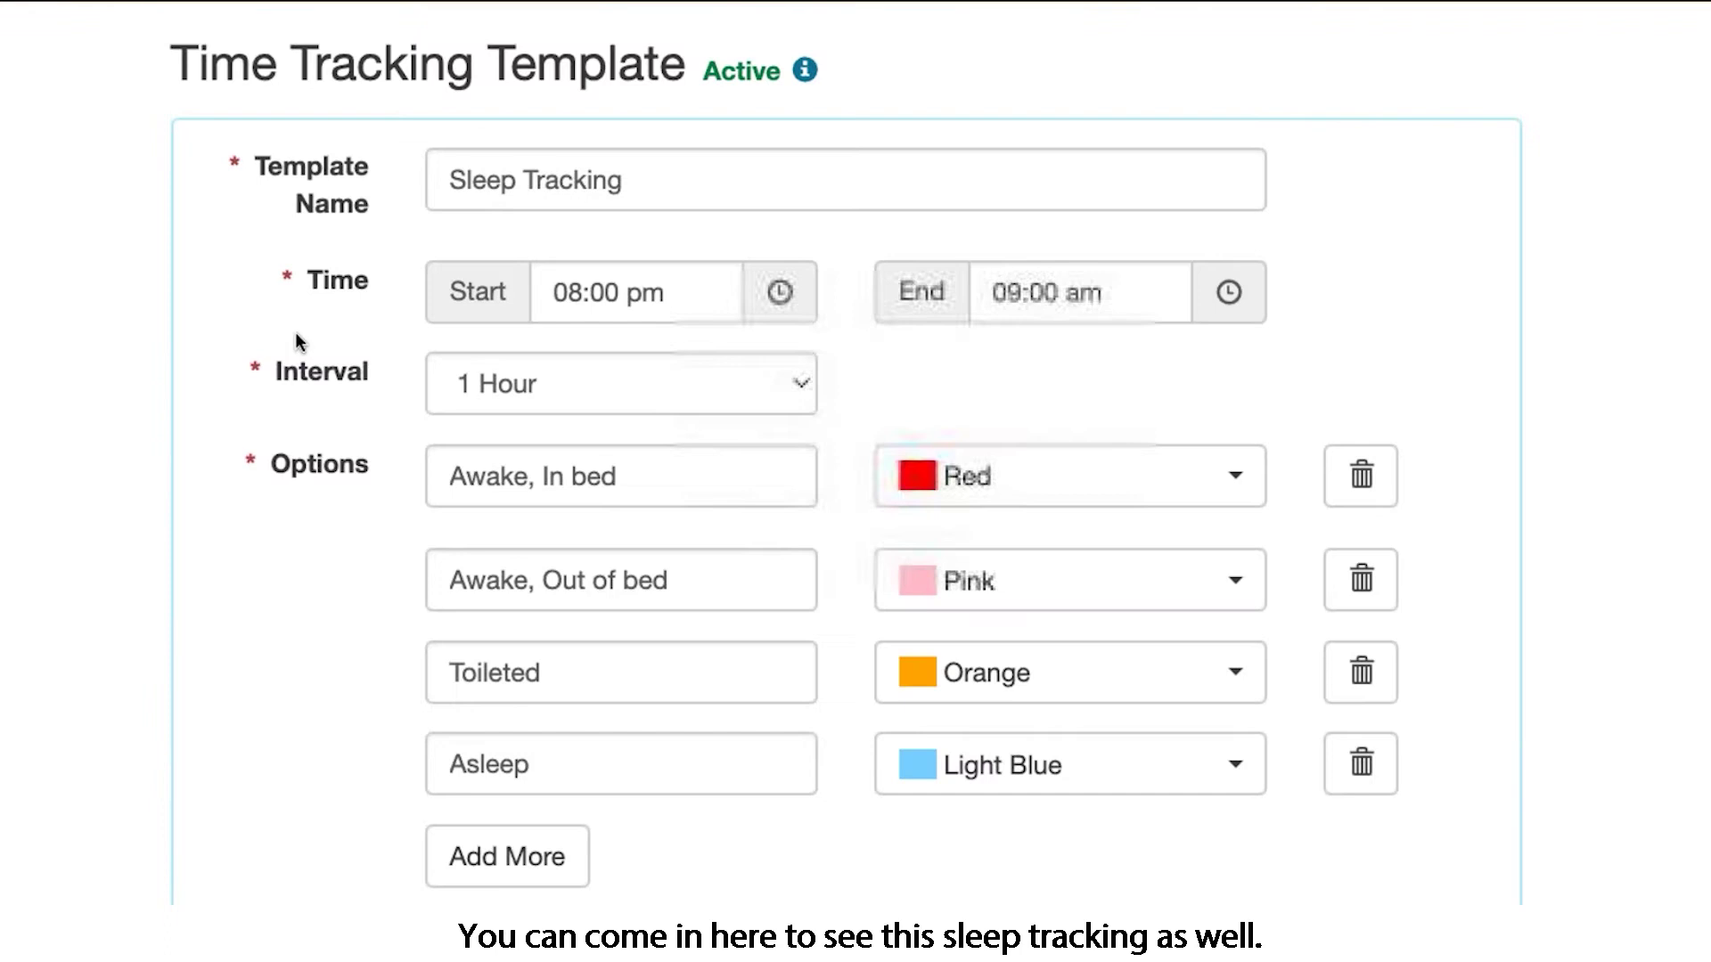
scroll(371, 607, "down", 1)
scroll(368, 599, "down", 2)
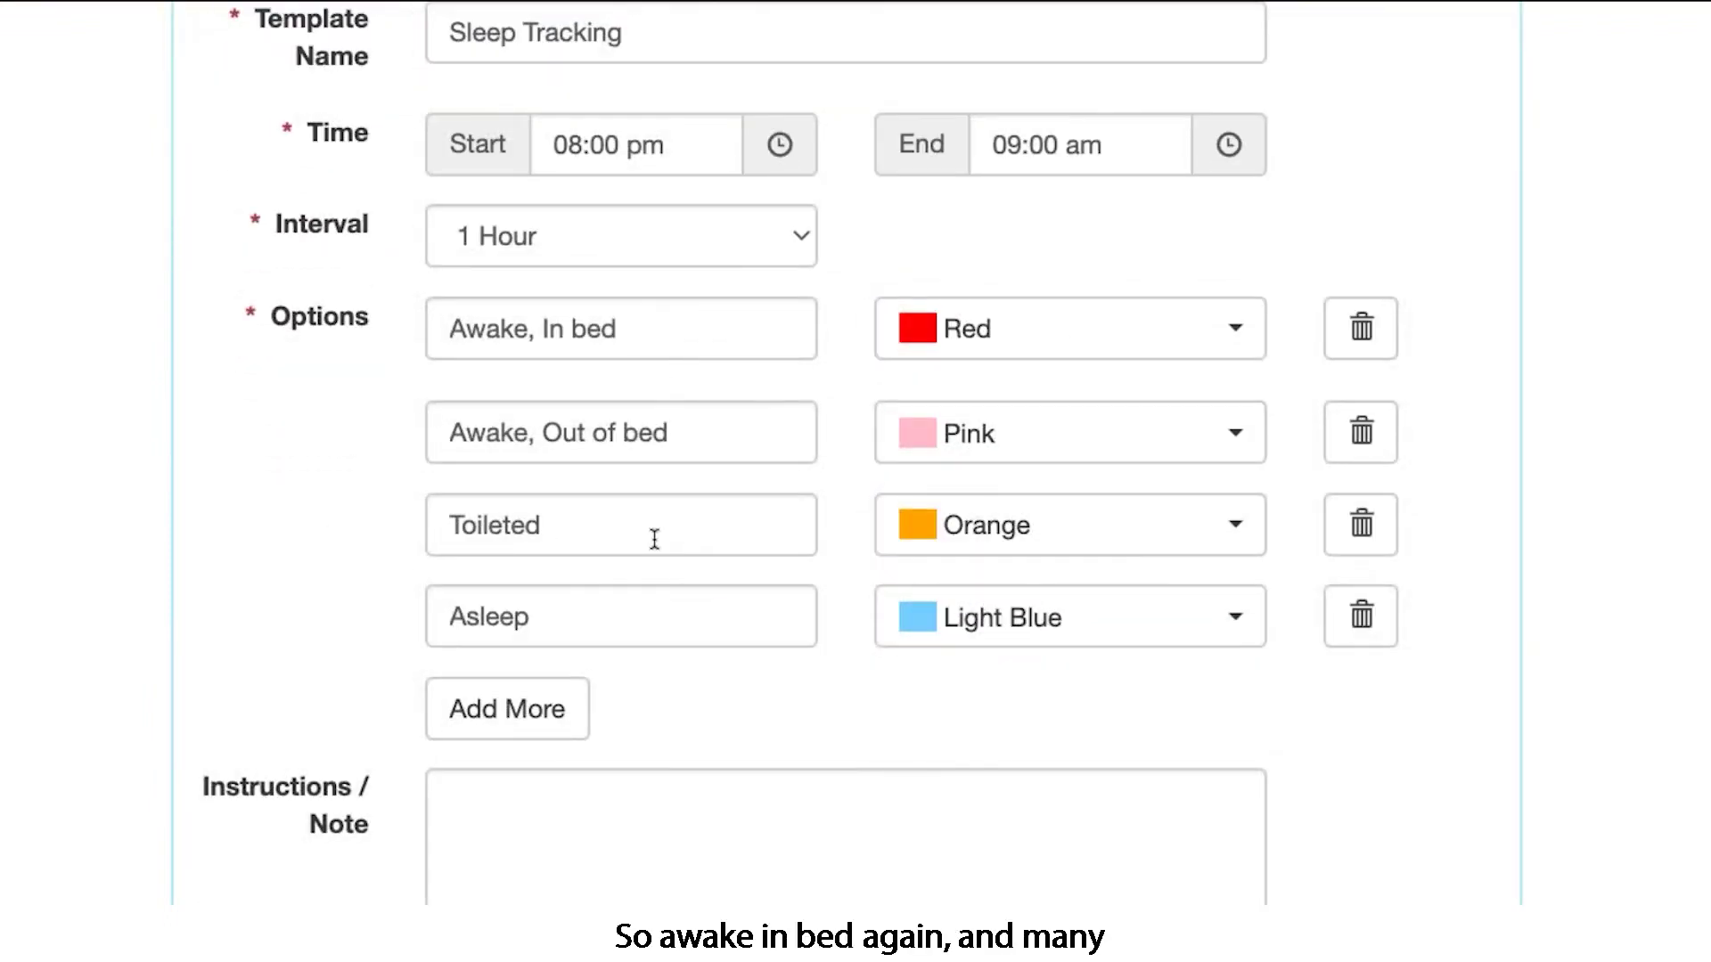
scroll(654, 539, "down", 6)
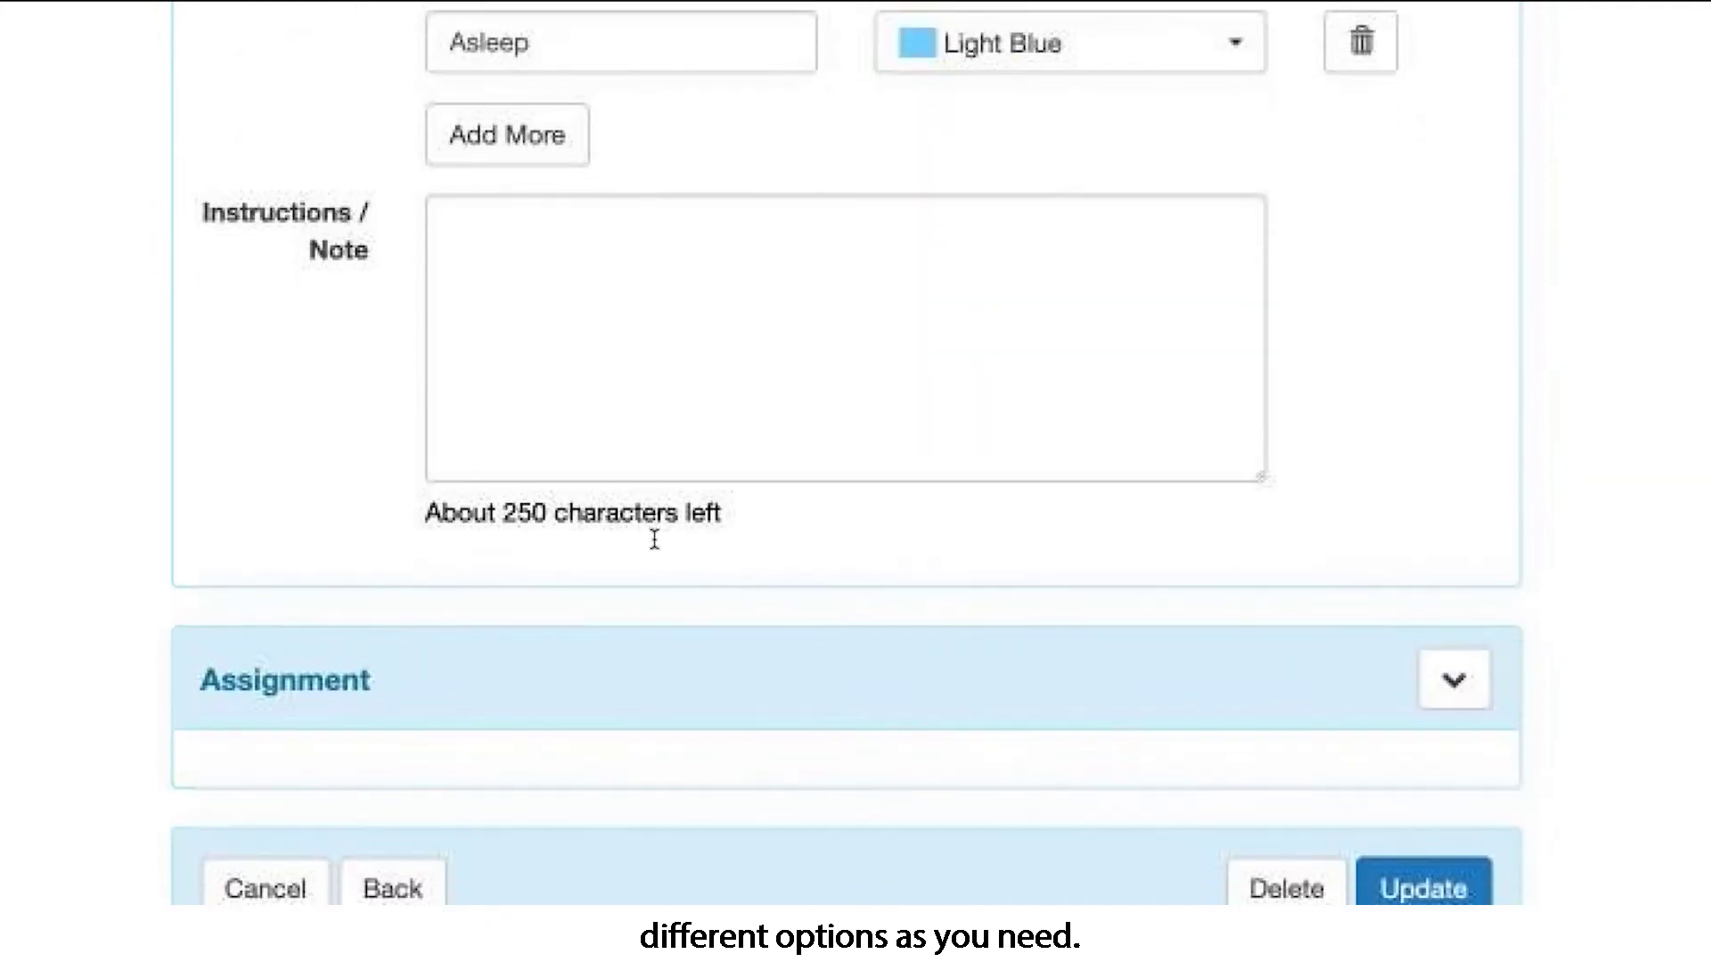
scroll(654, 539, "down", 2)
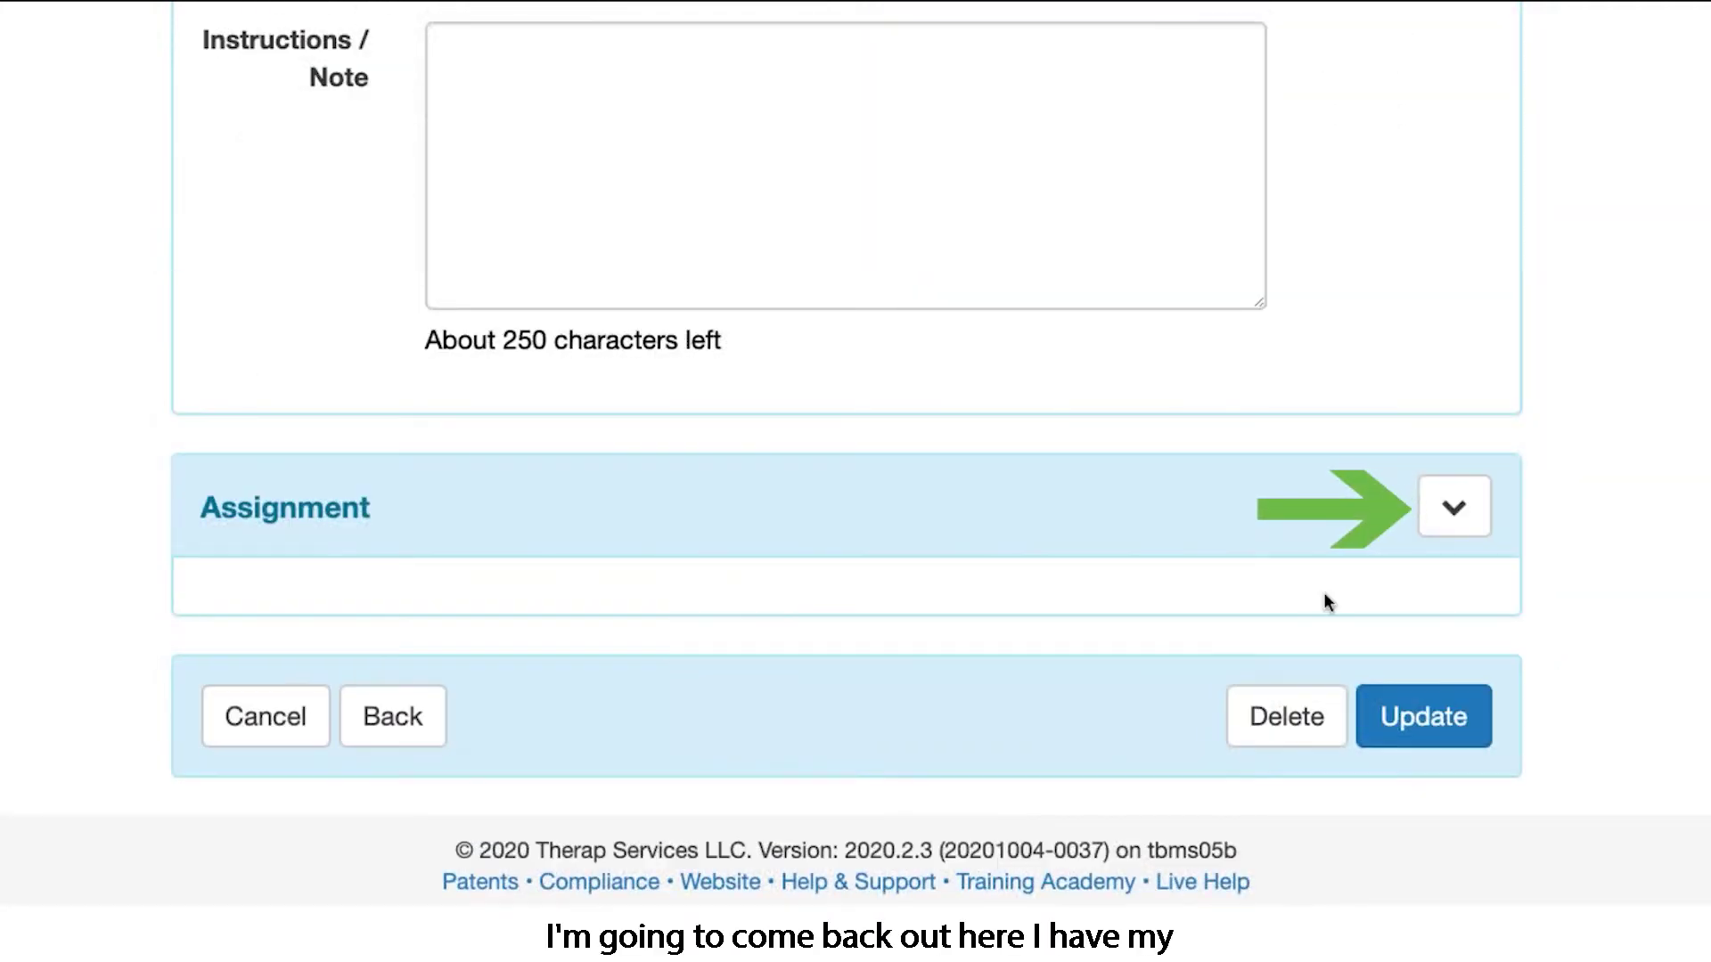
Step: Expand the Sleep Tracking template's Assignment section and review which individuals the template is assigned to
left_click(1440, 516)
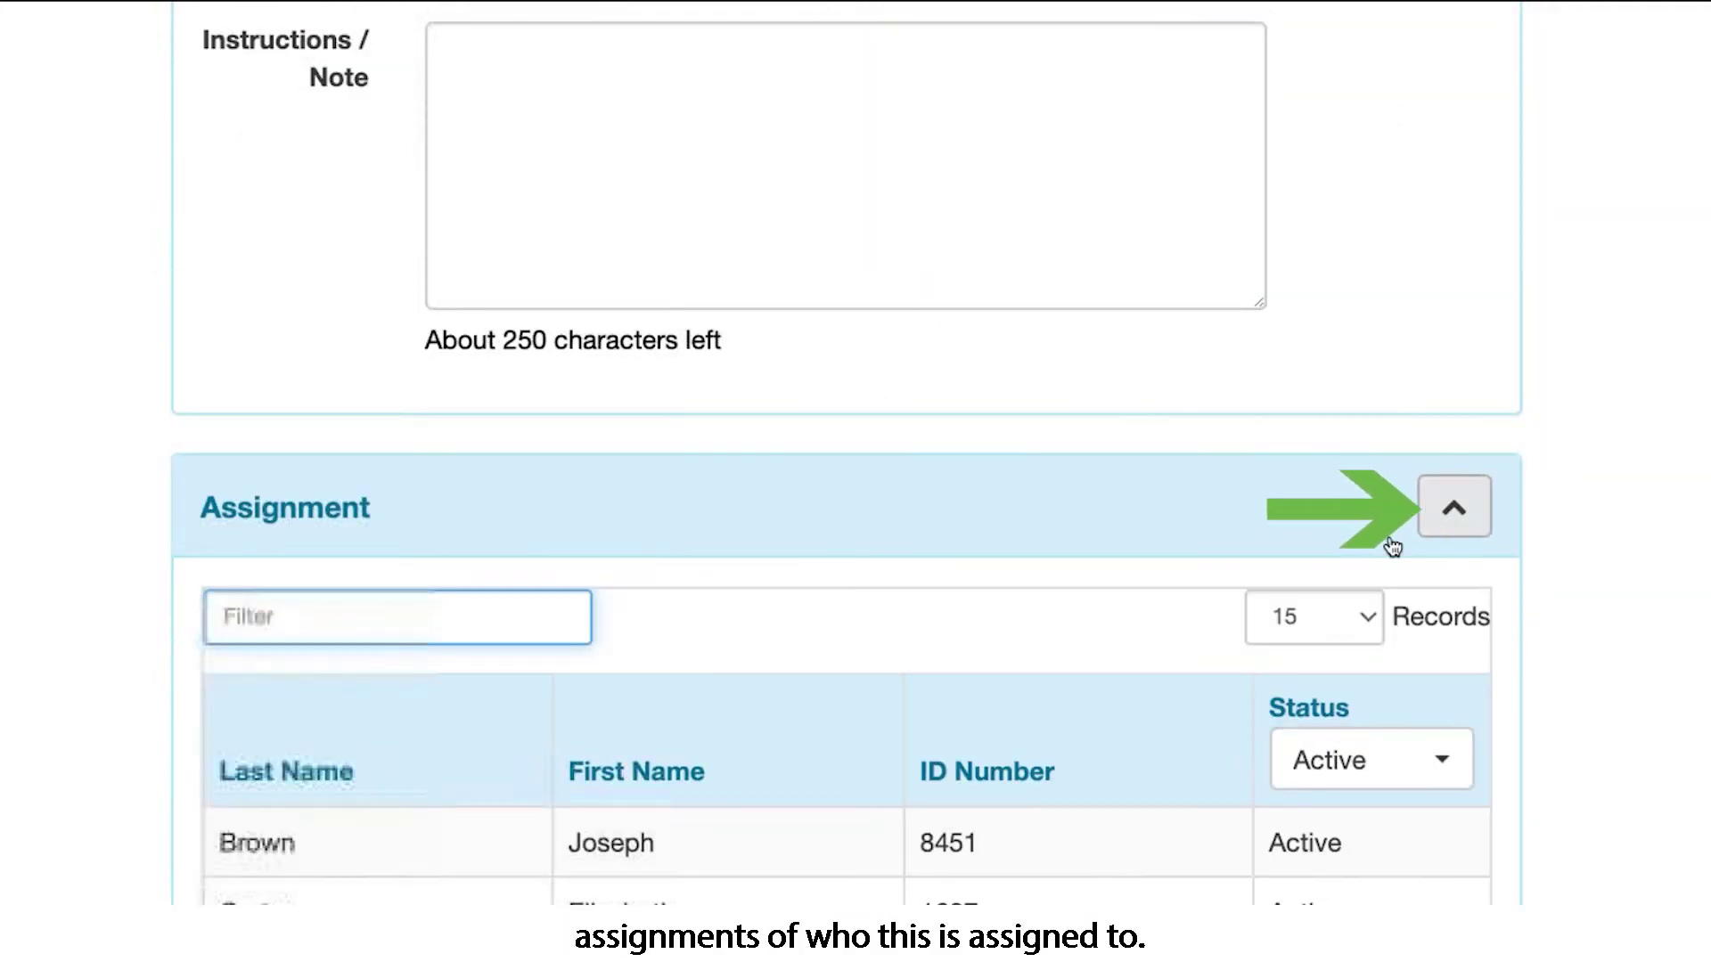
scroll(1149, 704, "down", 7)
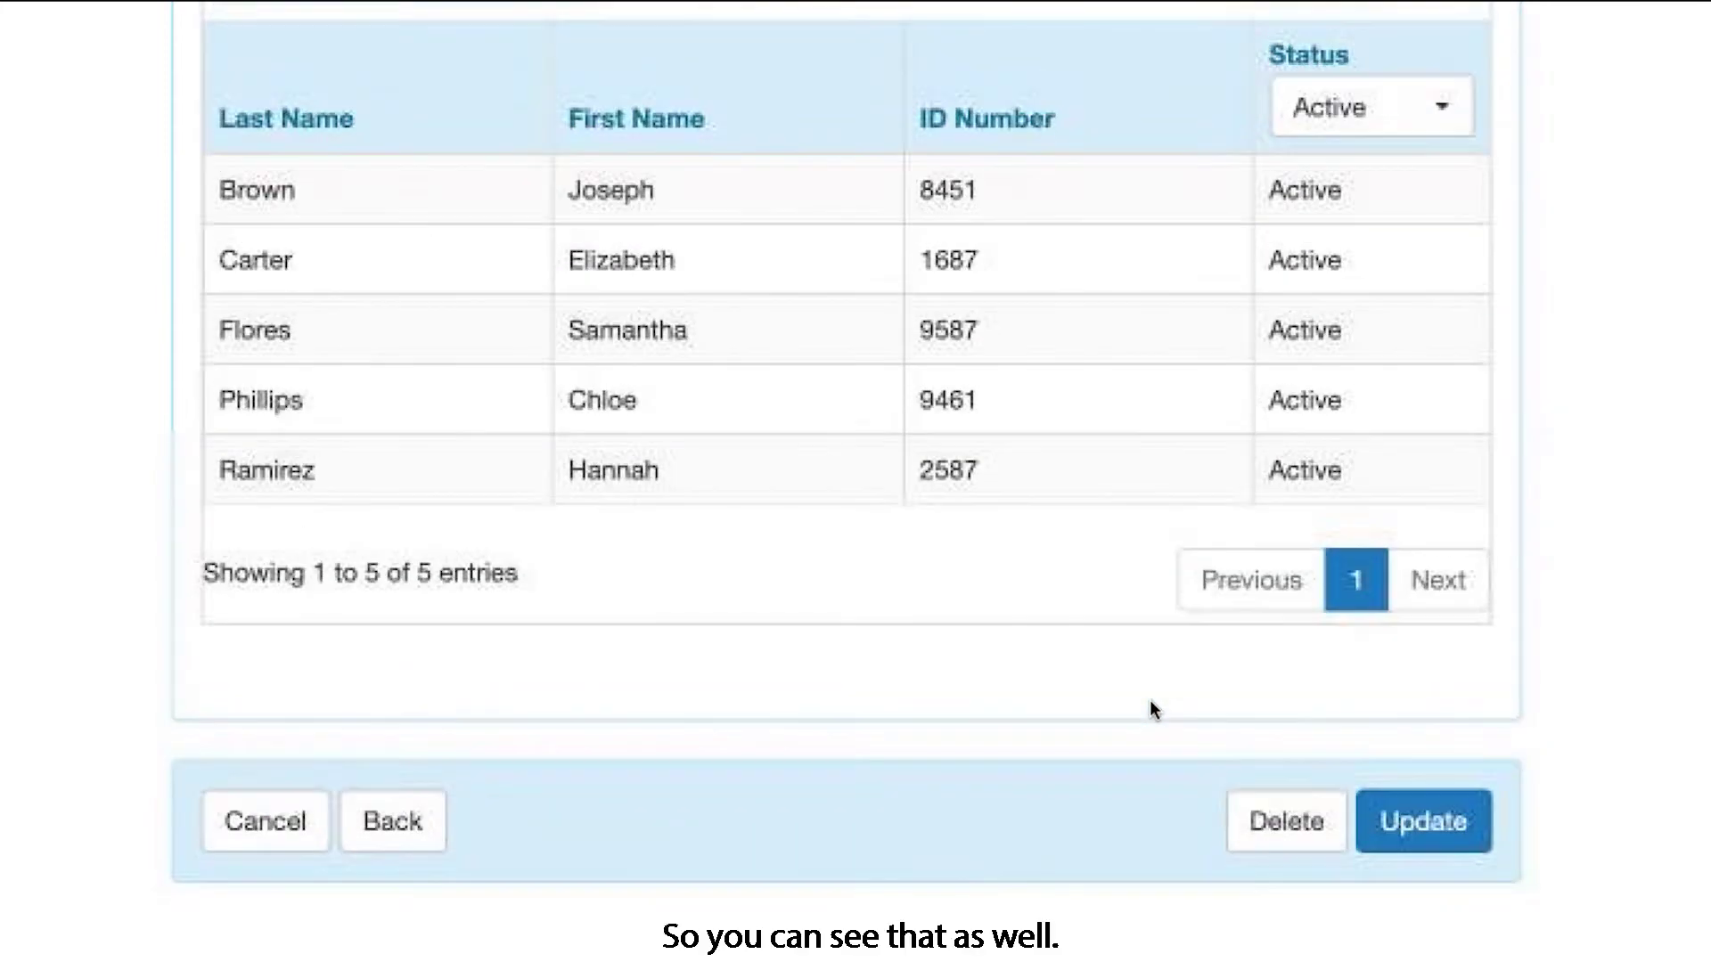
scroll(1150, 698, "up", 15)
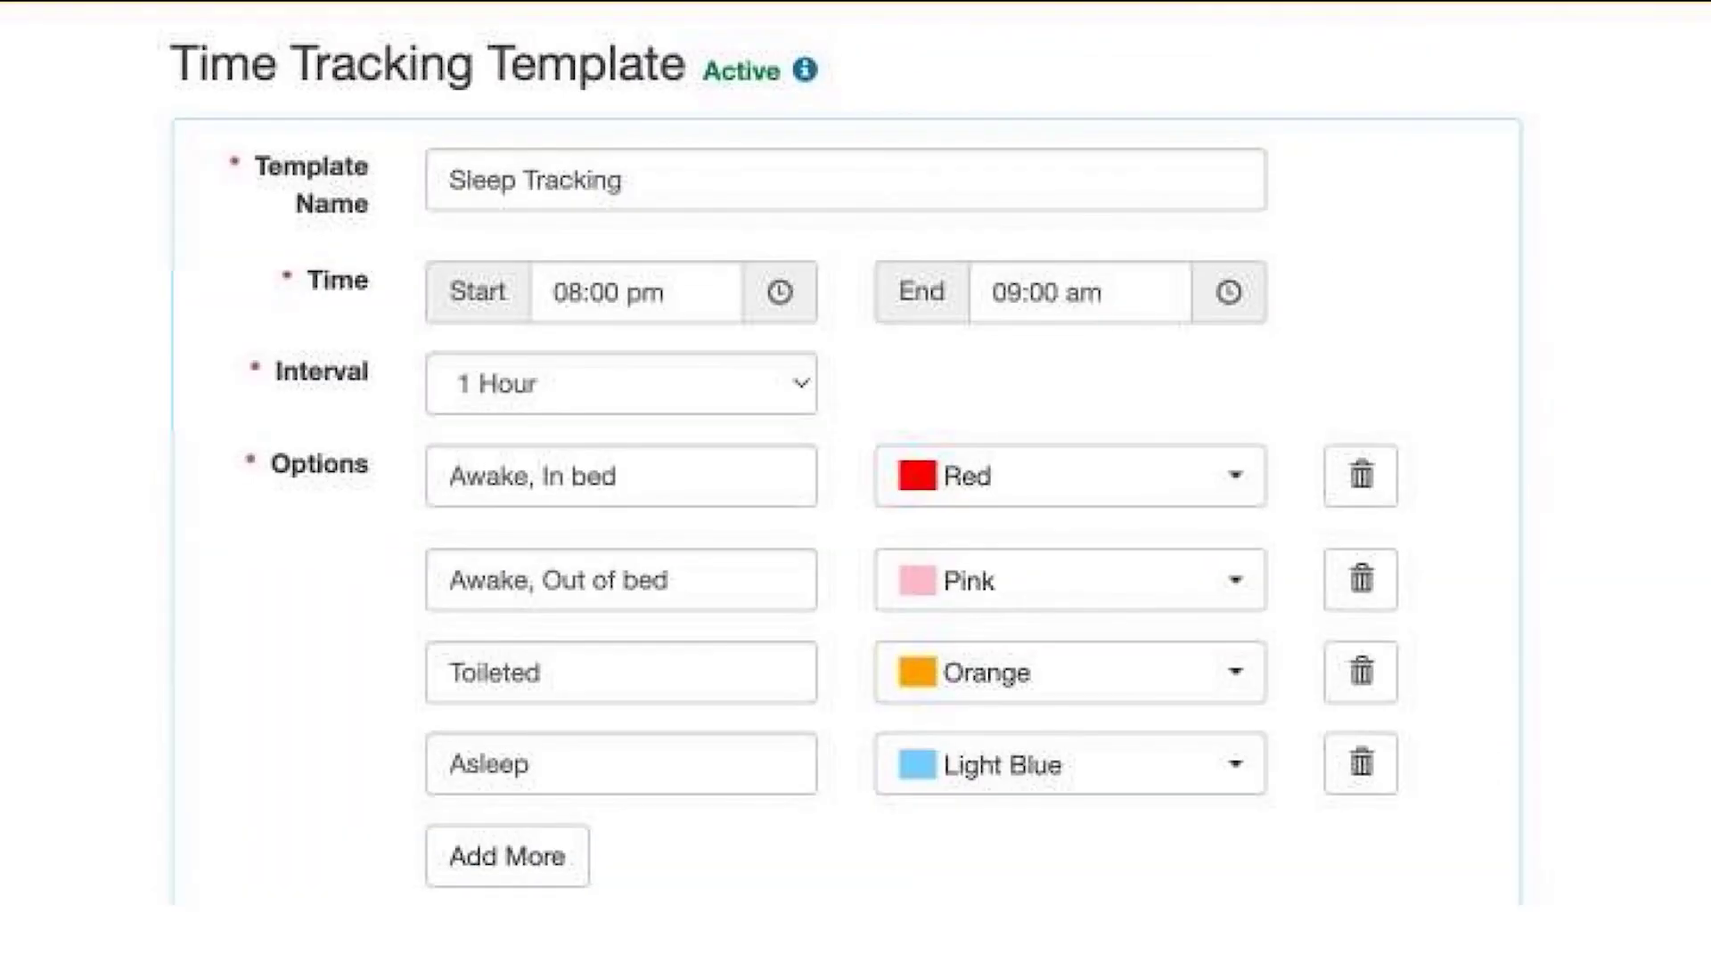
scroll(530, 84, "down", 15)
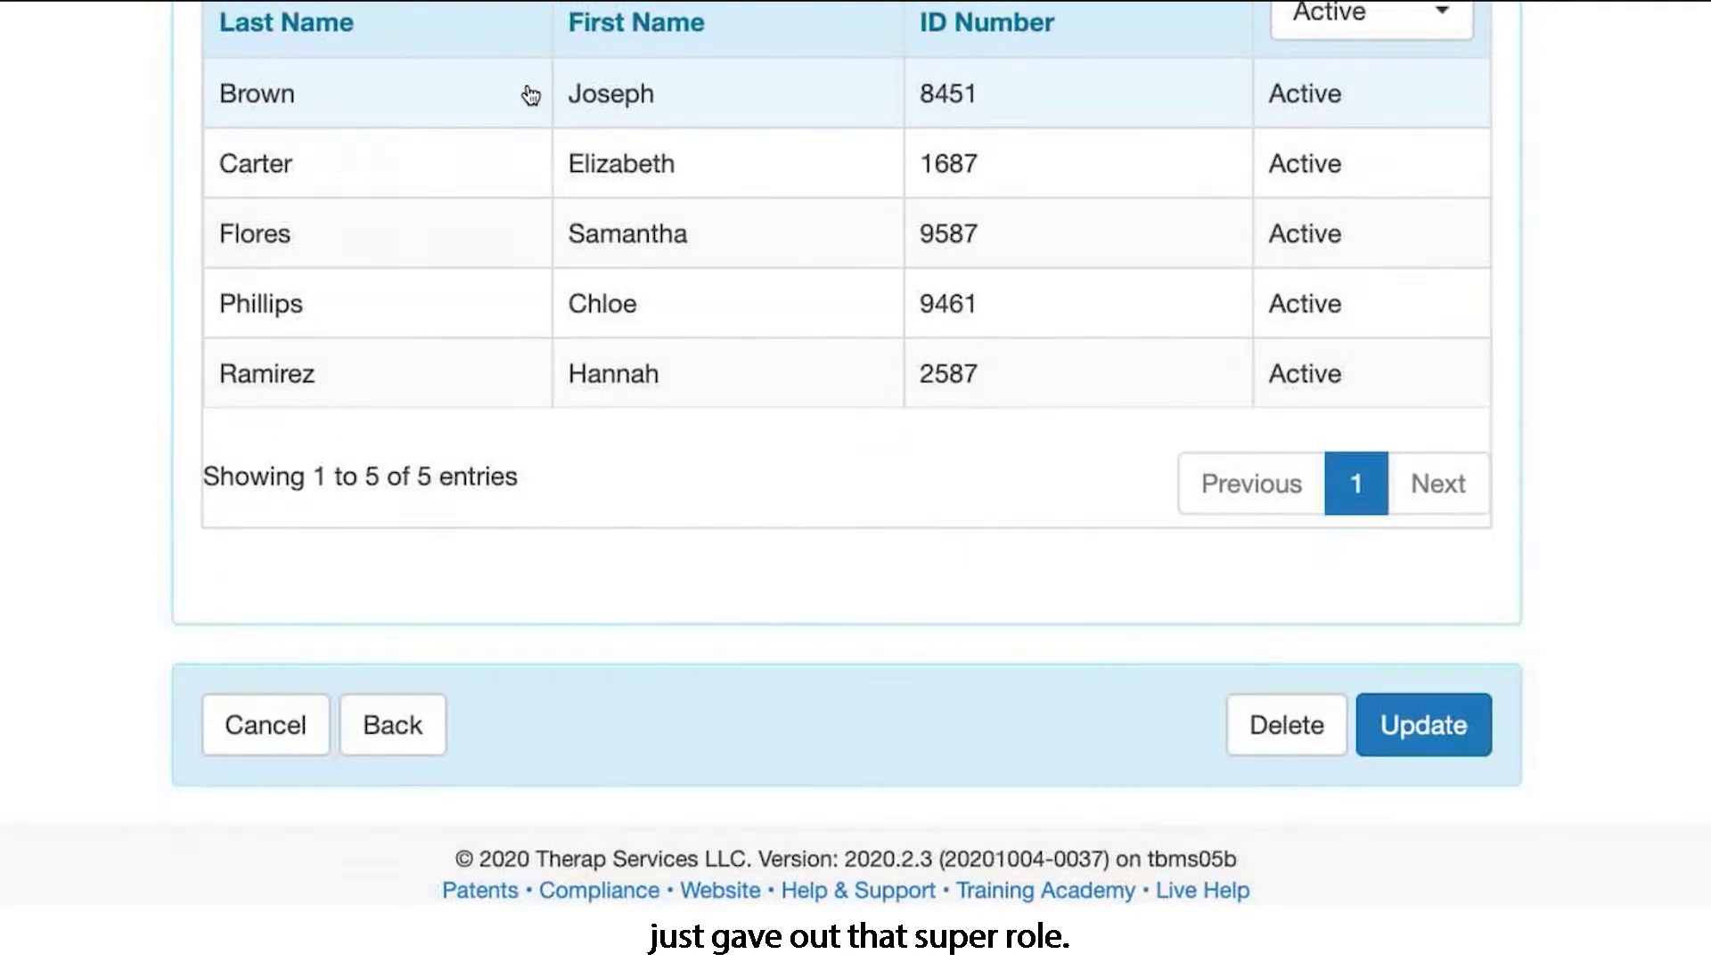
scroll(531, 95, "up", 15)
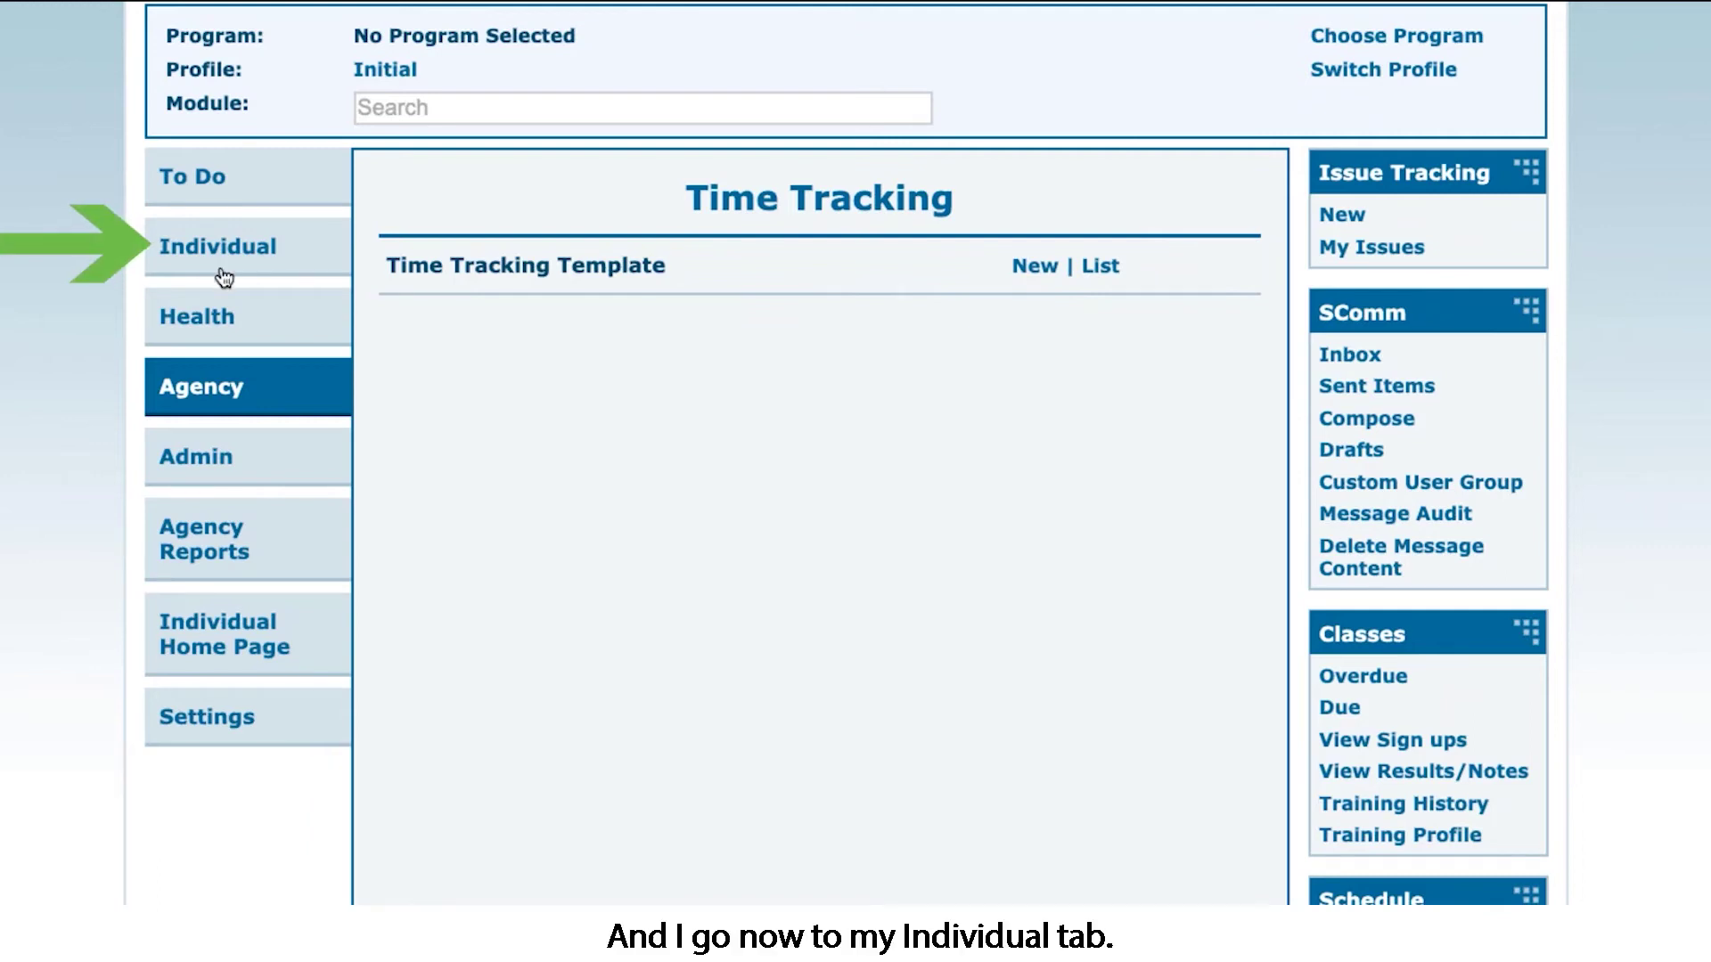
Step: In the Individual area's Time Tracking section, open the Time Tracking Template assignment form for "Sleep Tracking 1 hour"
left_click(226, 255)
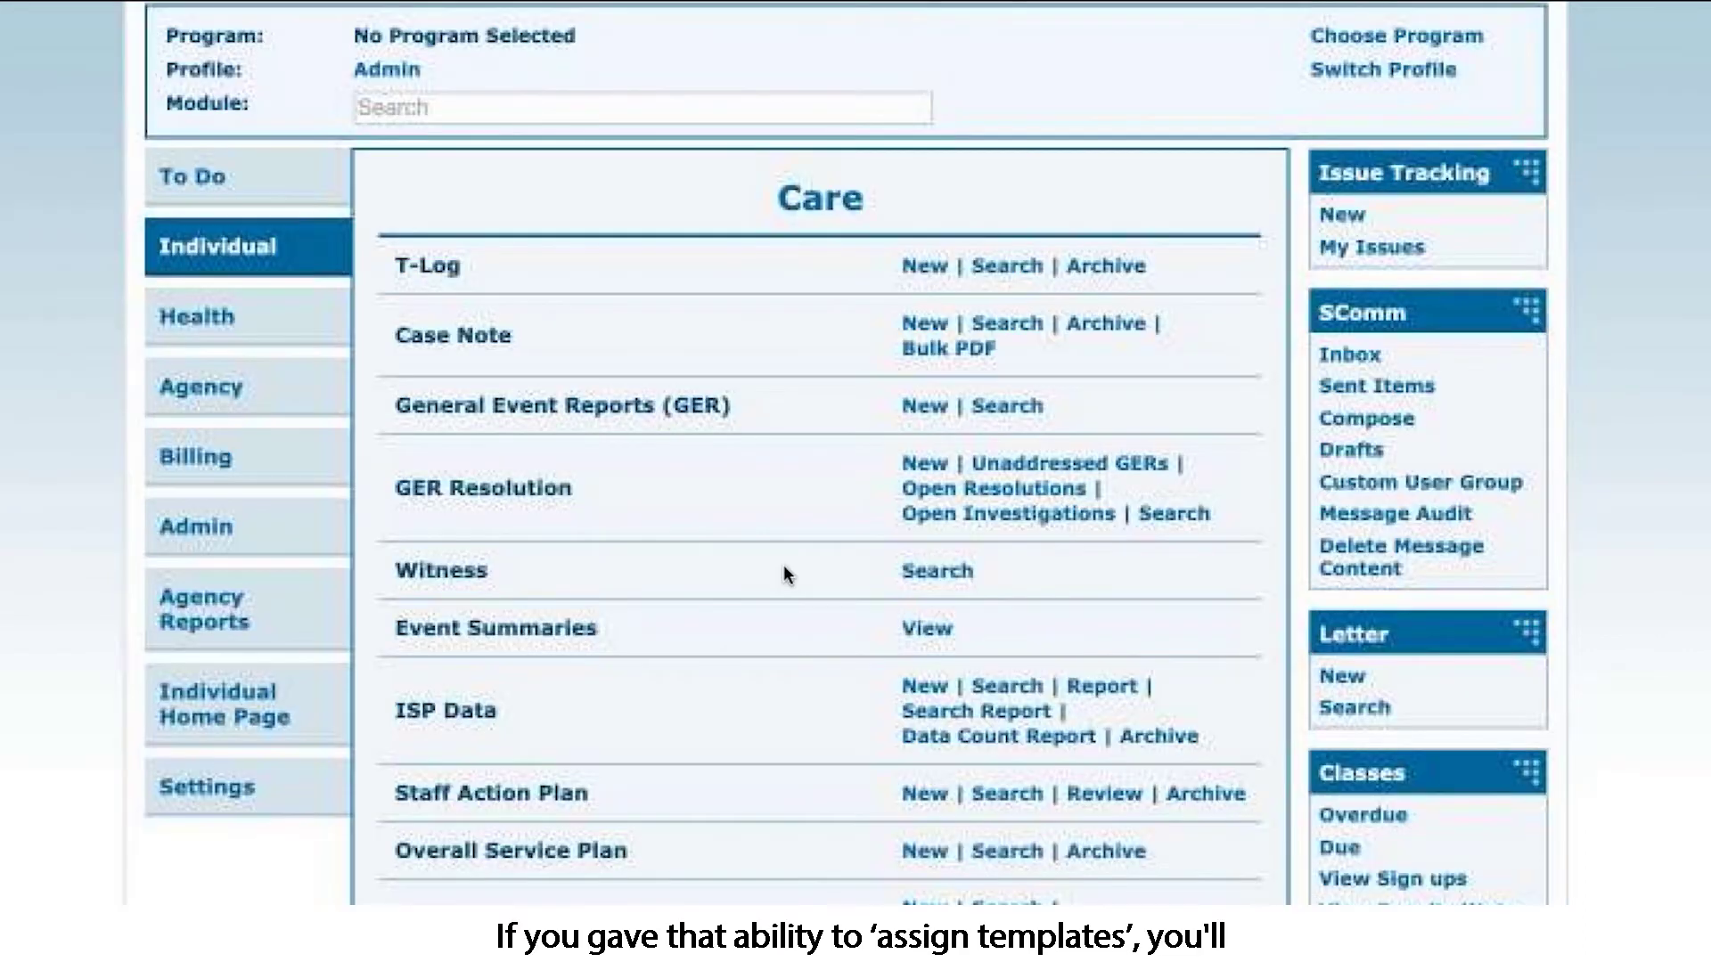
scroll(783, 565, "down", 20)
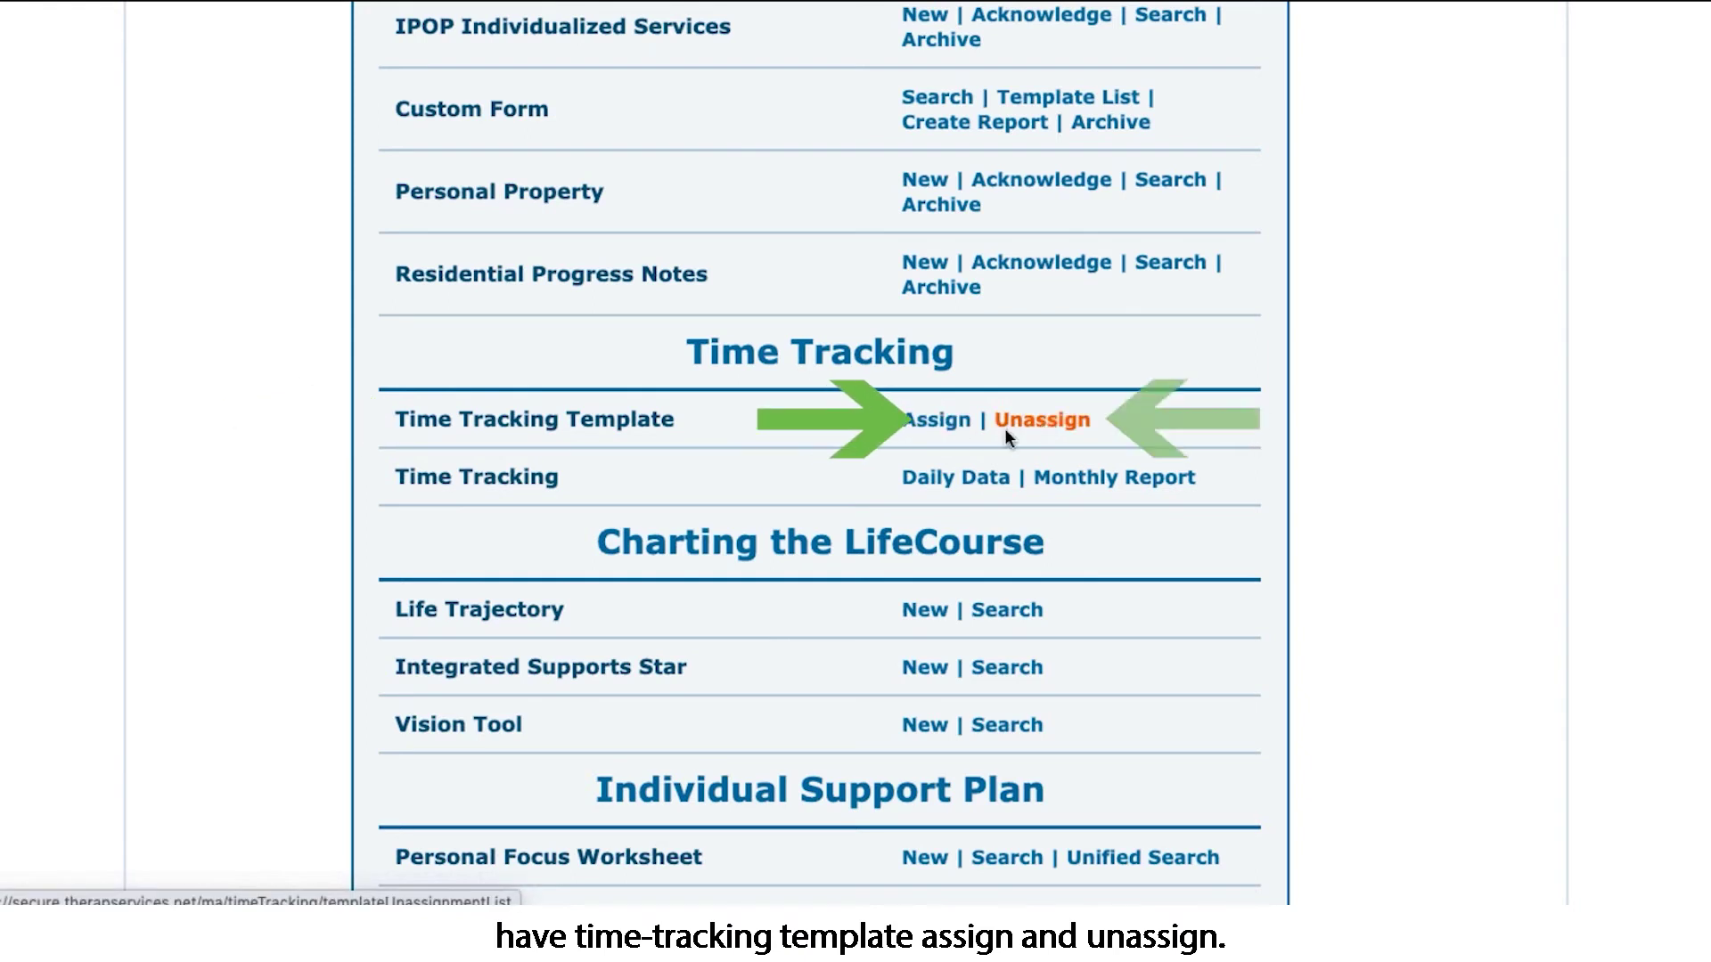
left_click(929, 422)
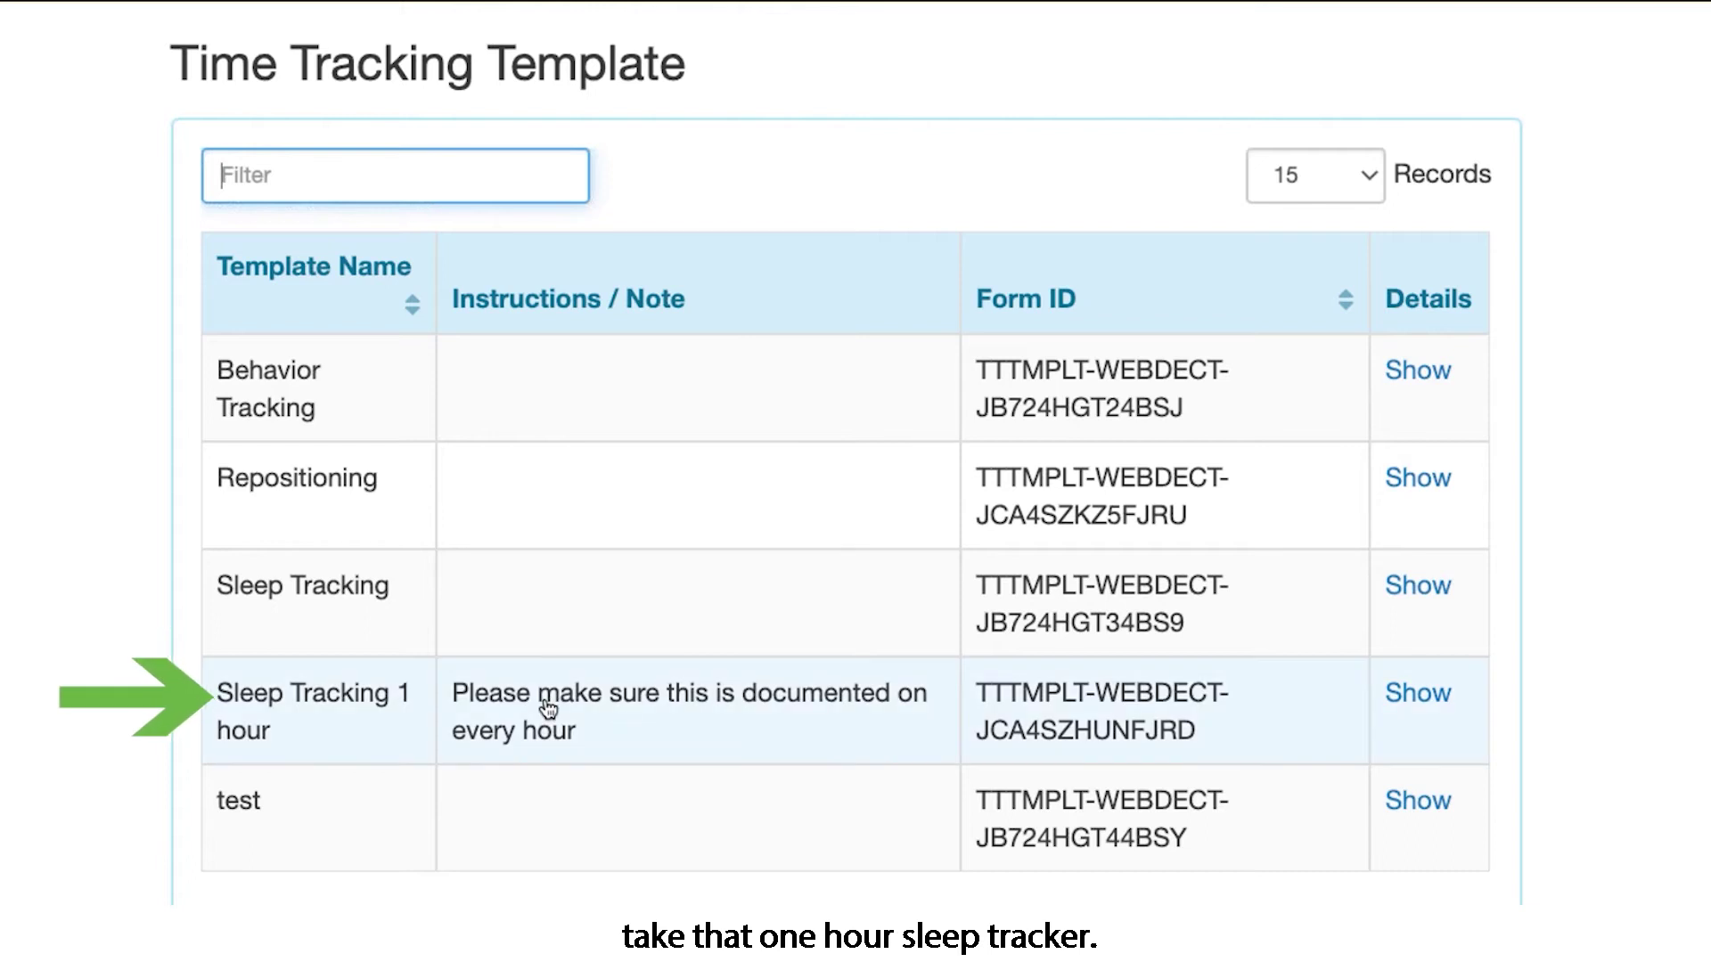
left_click(547, 709)
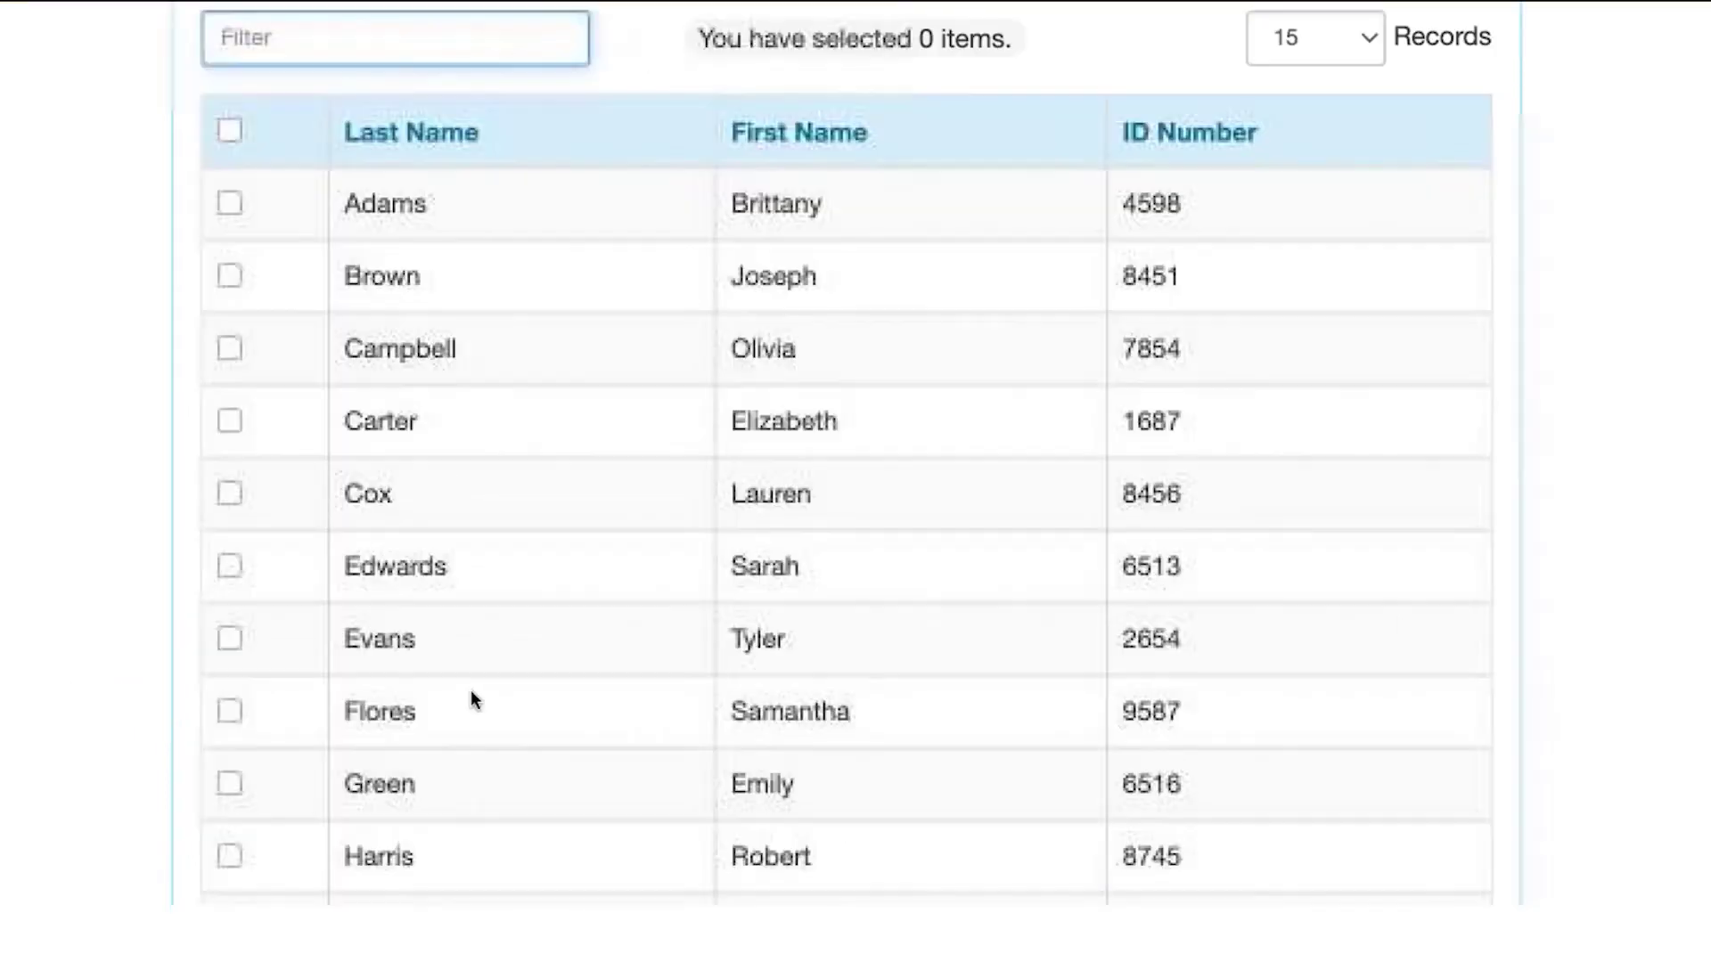
Step: Look through both pages of individuals available for the "Sleep Tracking 1 hour" assignment and return to the first page
scroll(473, 699, "down", 4)
scroll(471, 690, "down", 3)
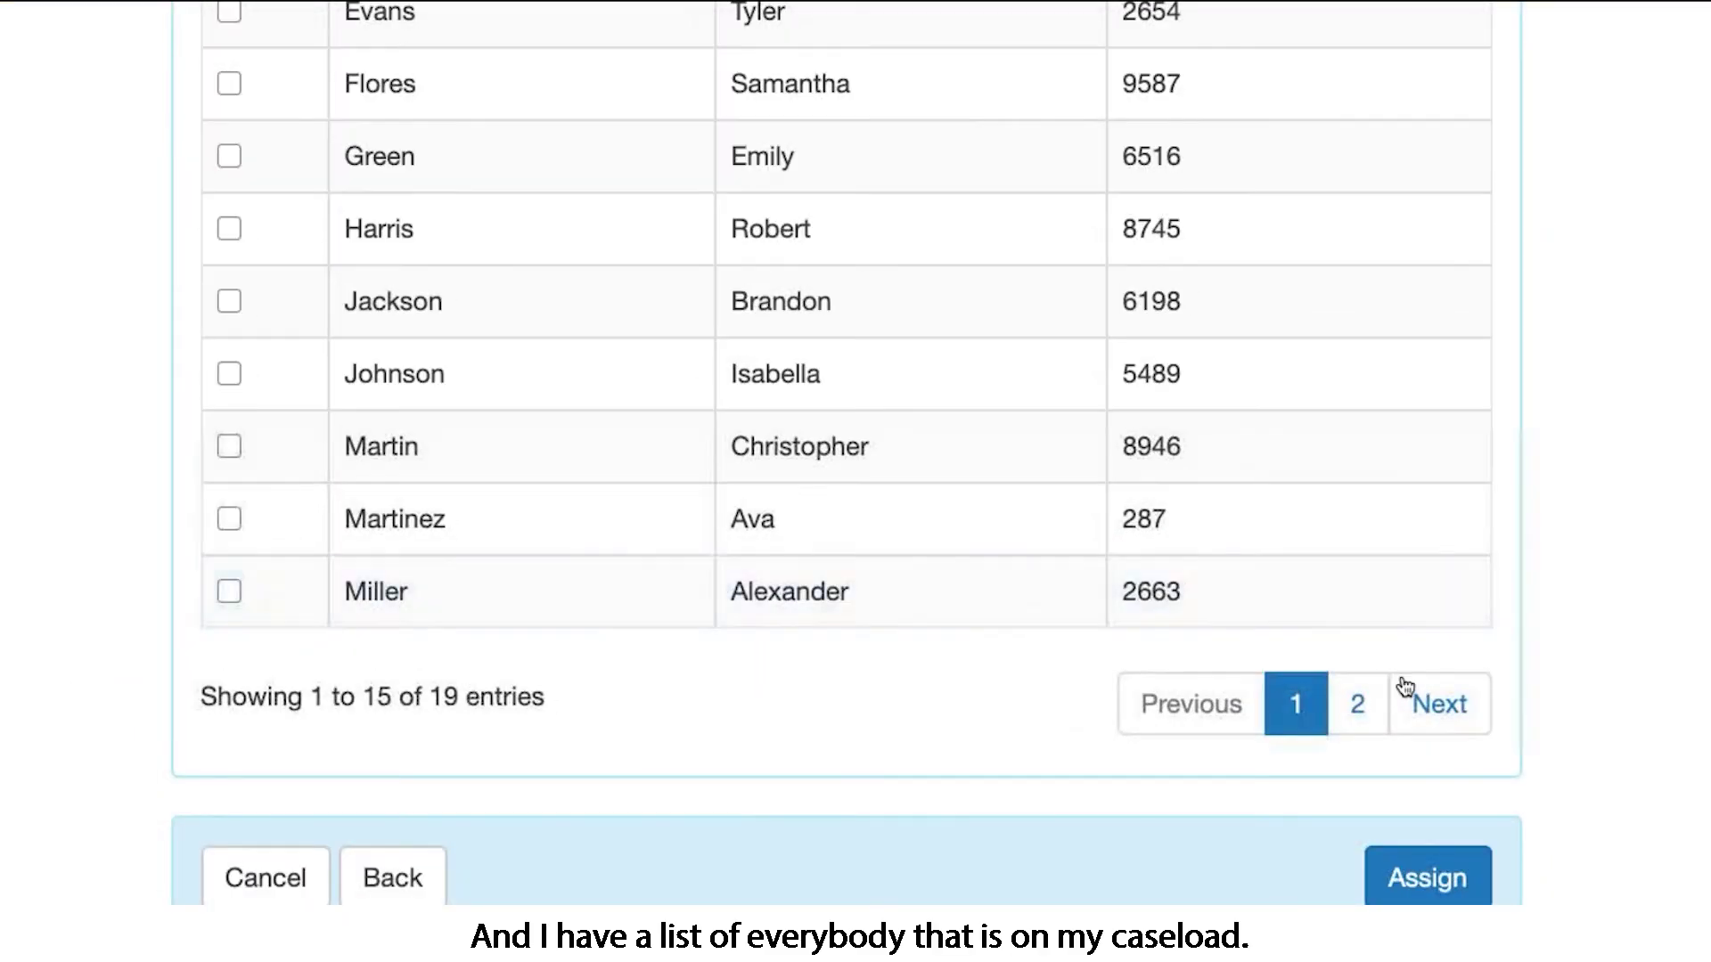
left_click(1357, 704)
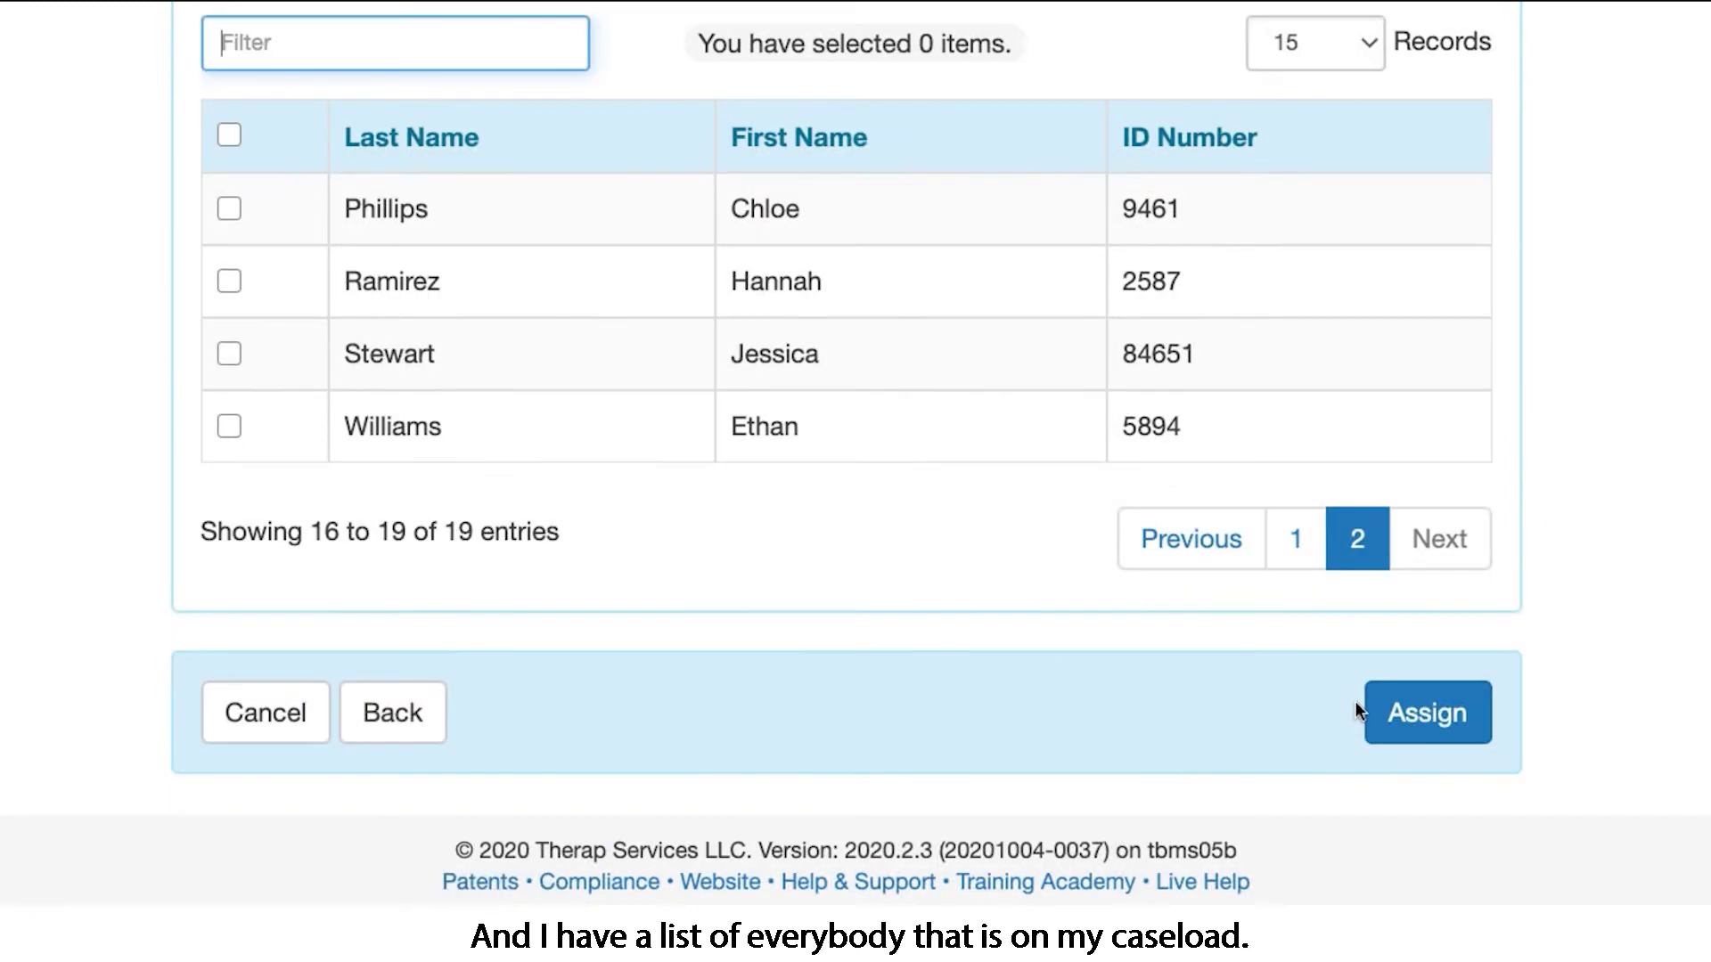
left_click(1283, 548)
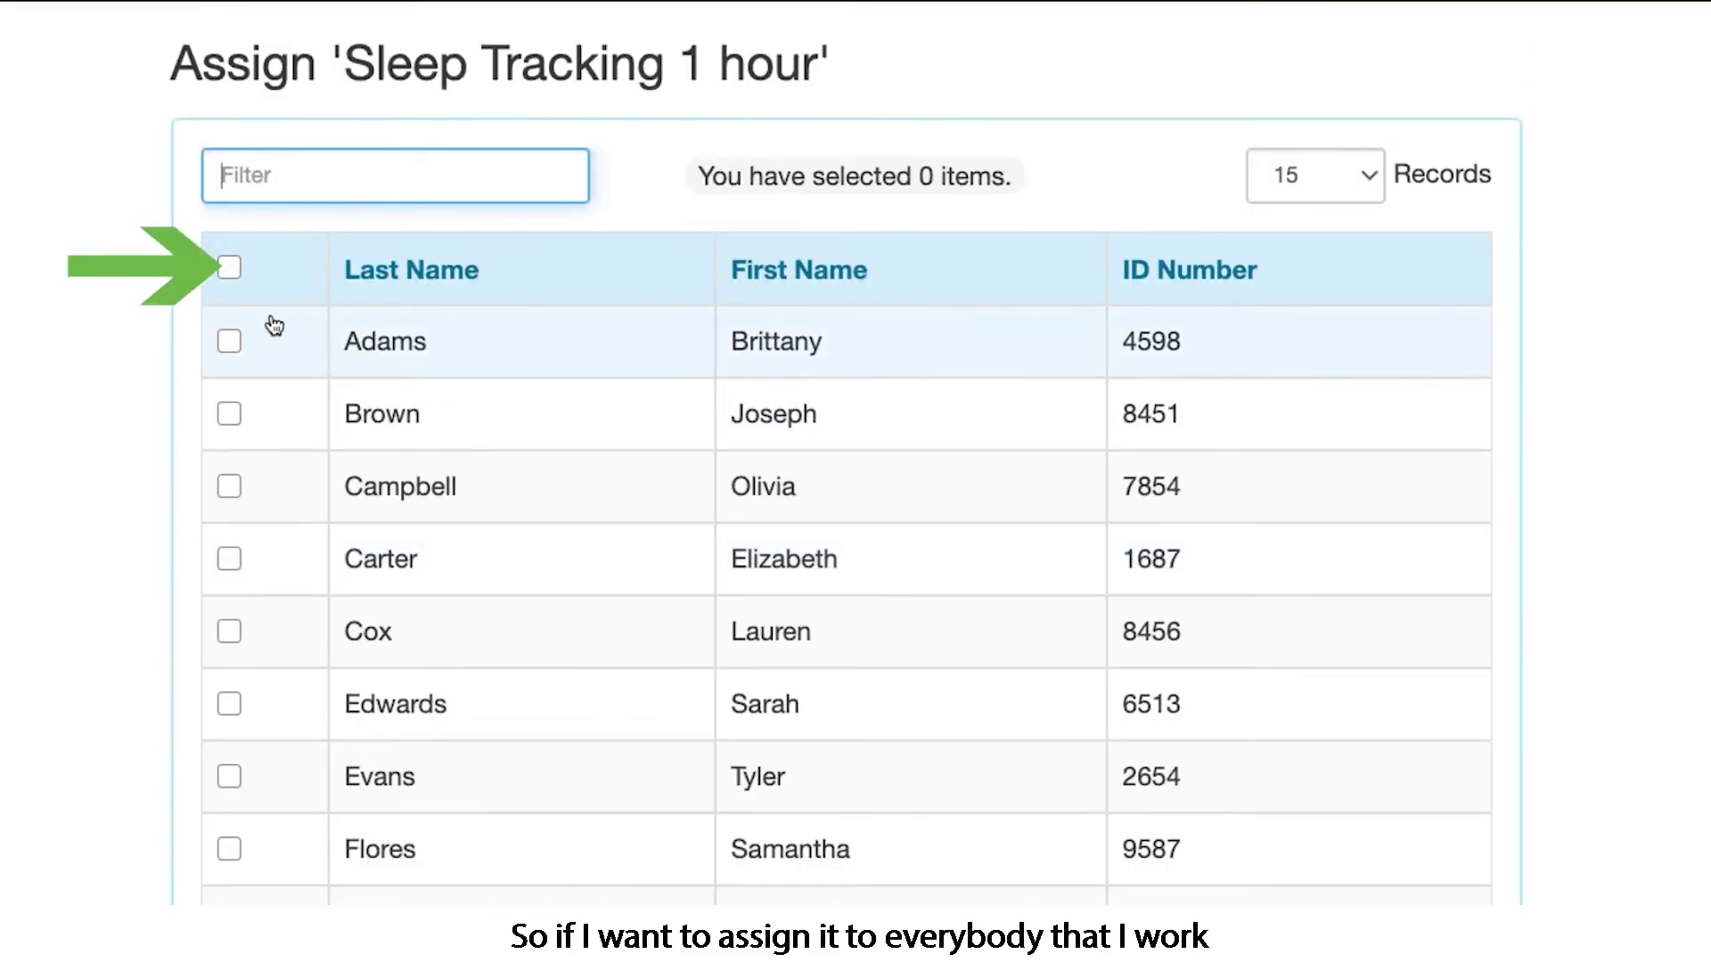
Step: Select all individuals on the first page and set the assignment list to show 50 records
left_click(229, 266)
scroll(346, 280, "down", 6)
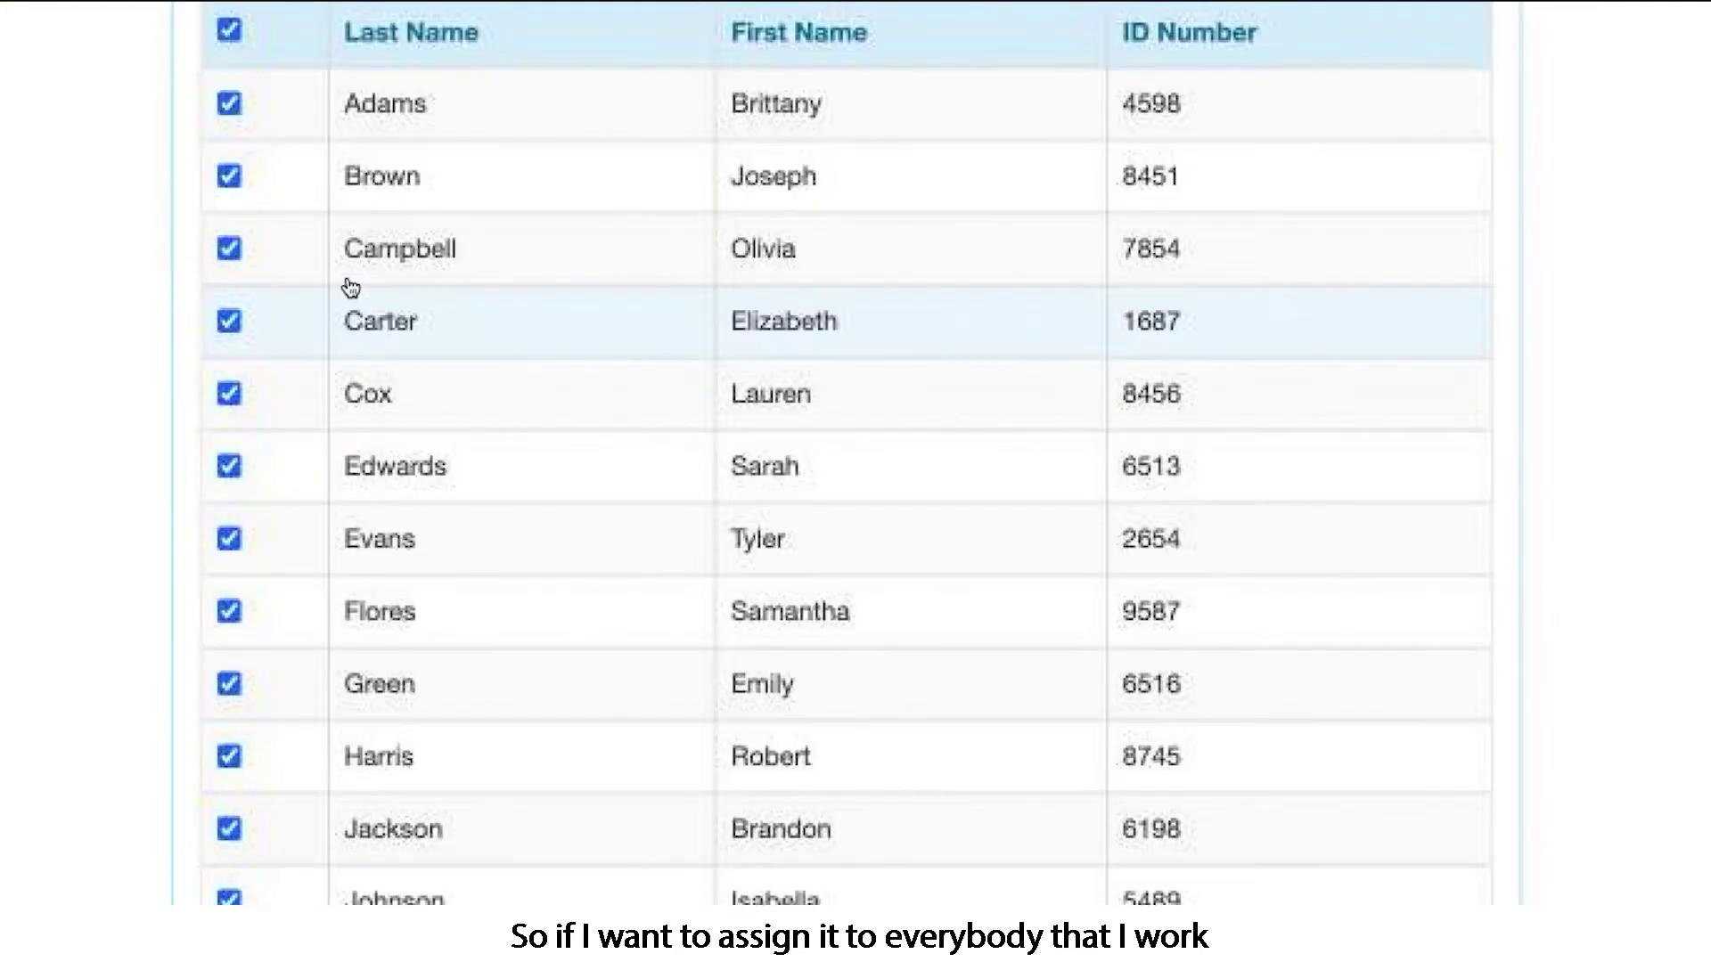
scroll(347, 285, "down", 4)
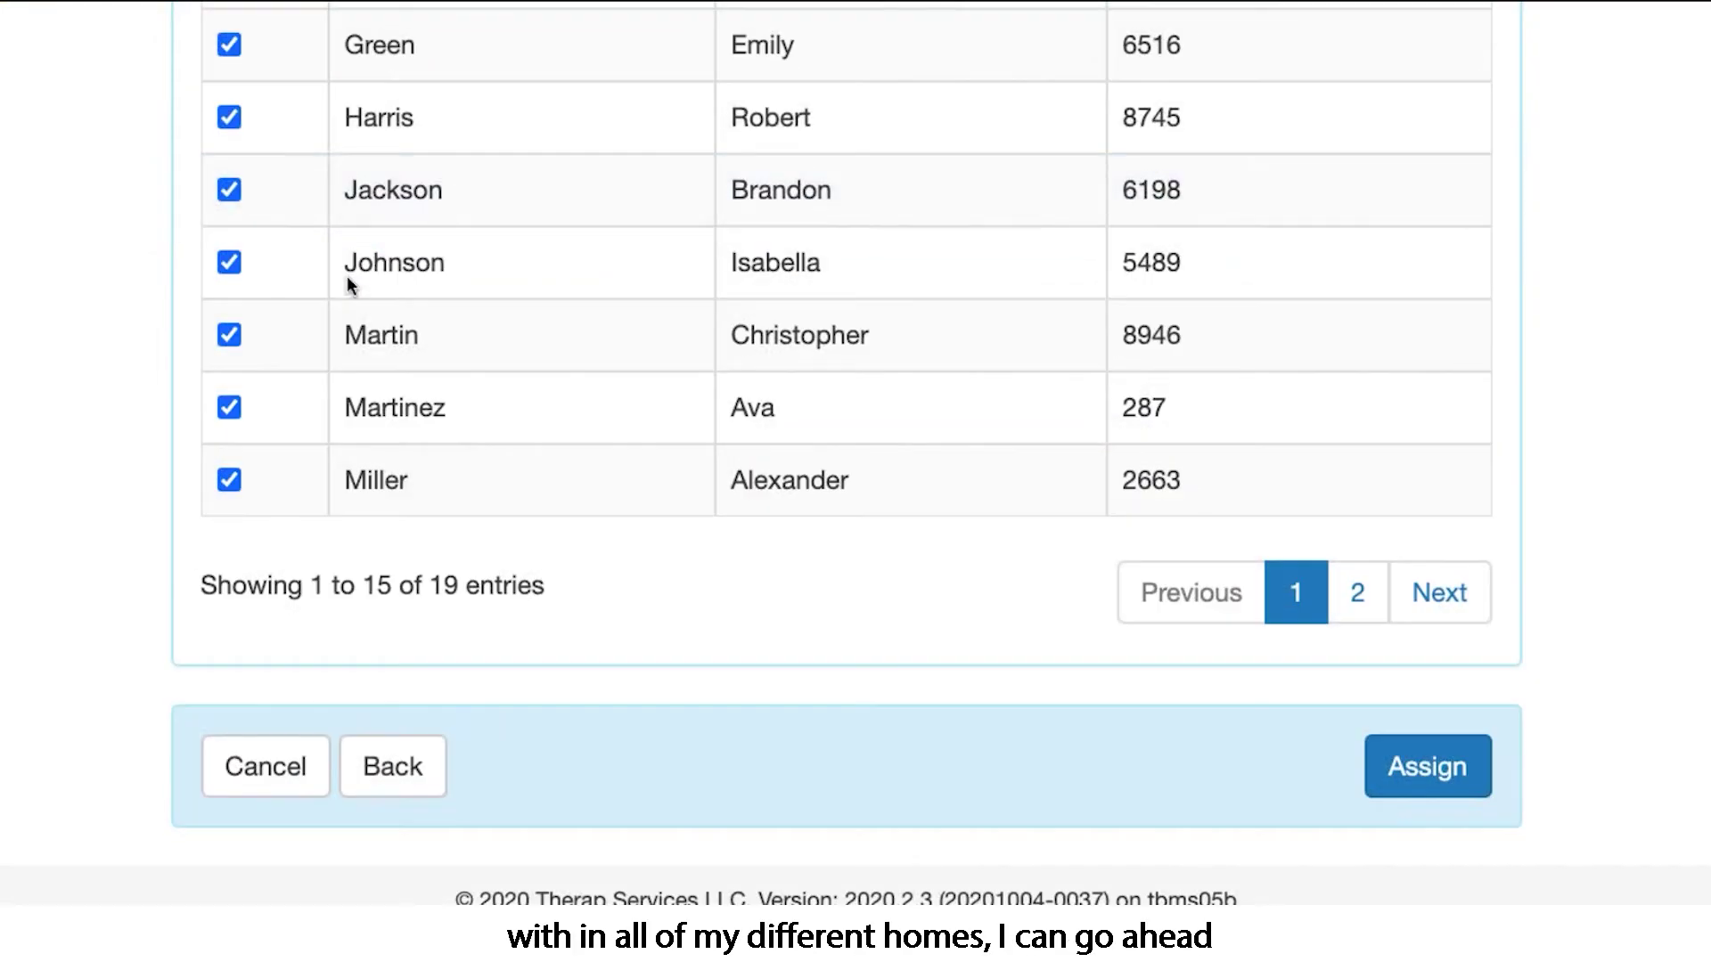
scroll(347, 285, "up", 1)
scroll(346, 281, "up", 6)
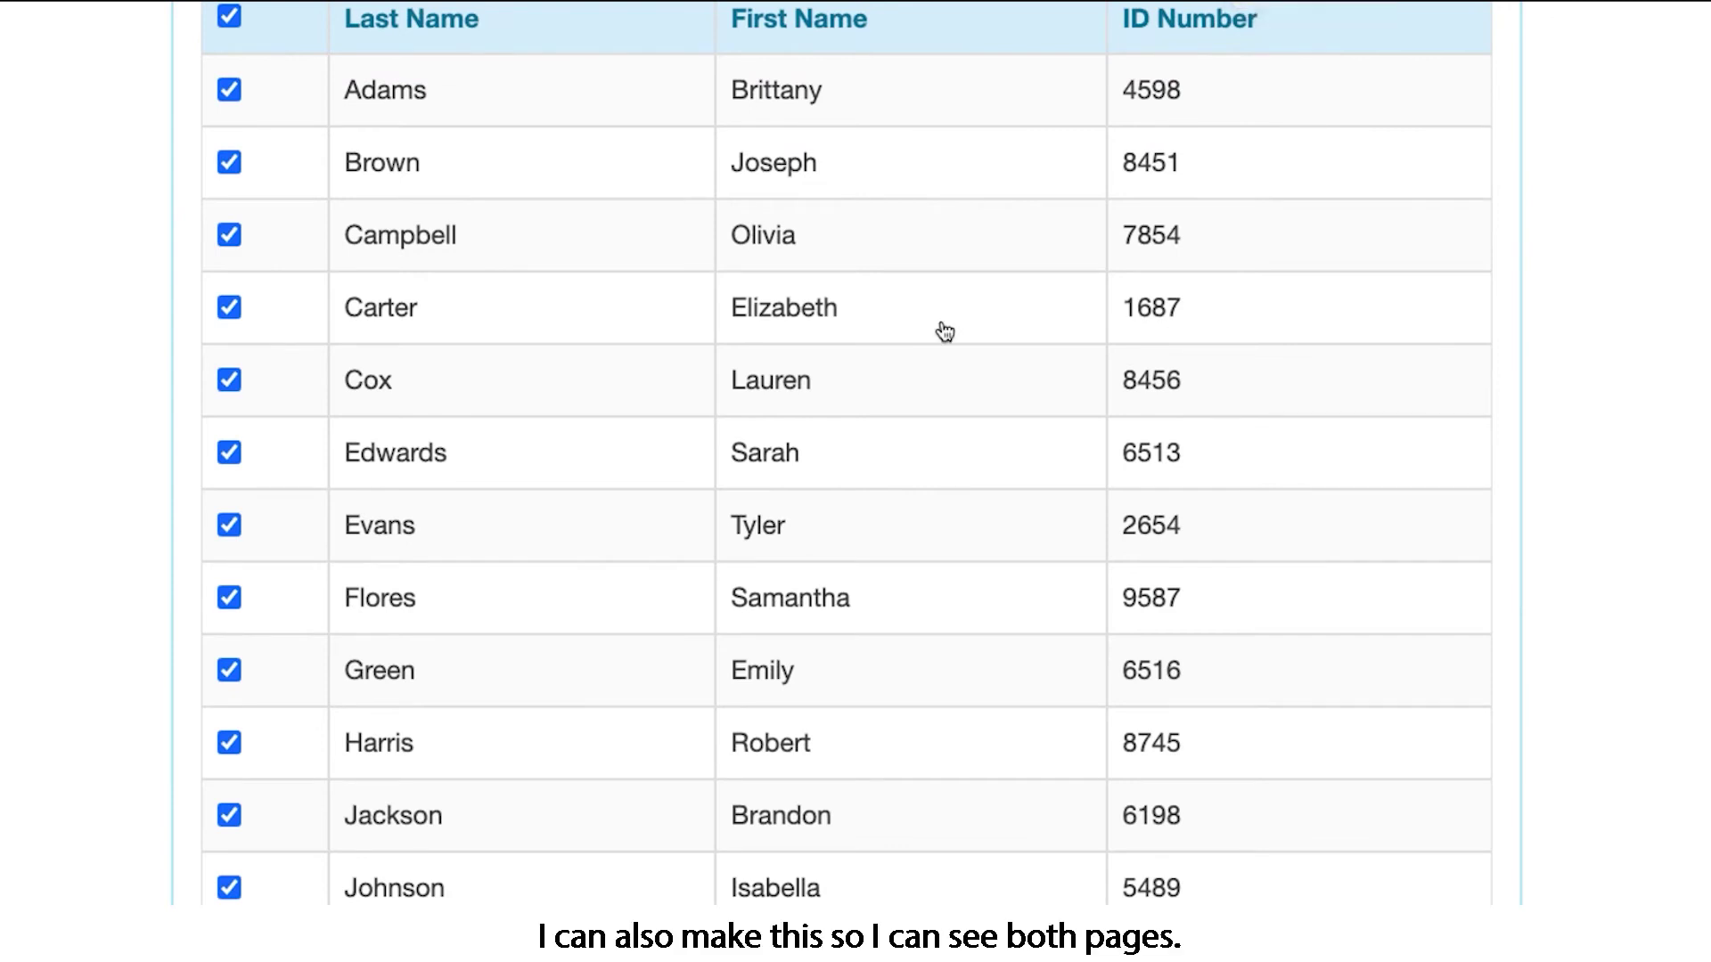
scroll(945, 332, "down", 8)
scroll(863, 436, "up", 12)
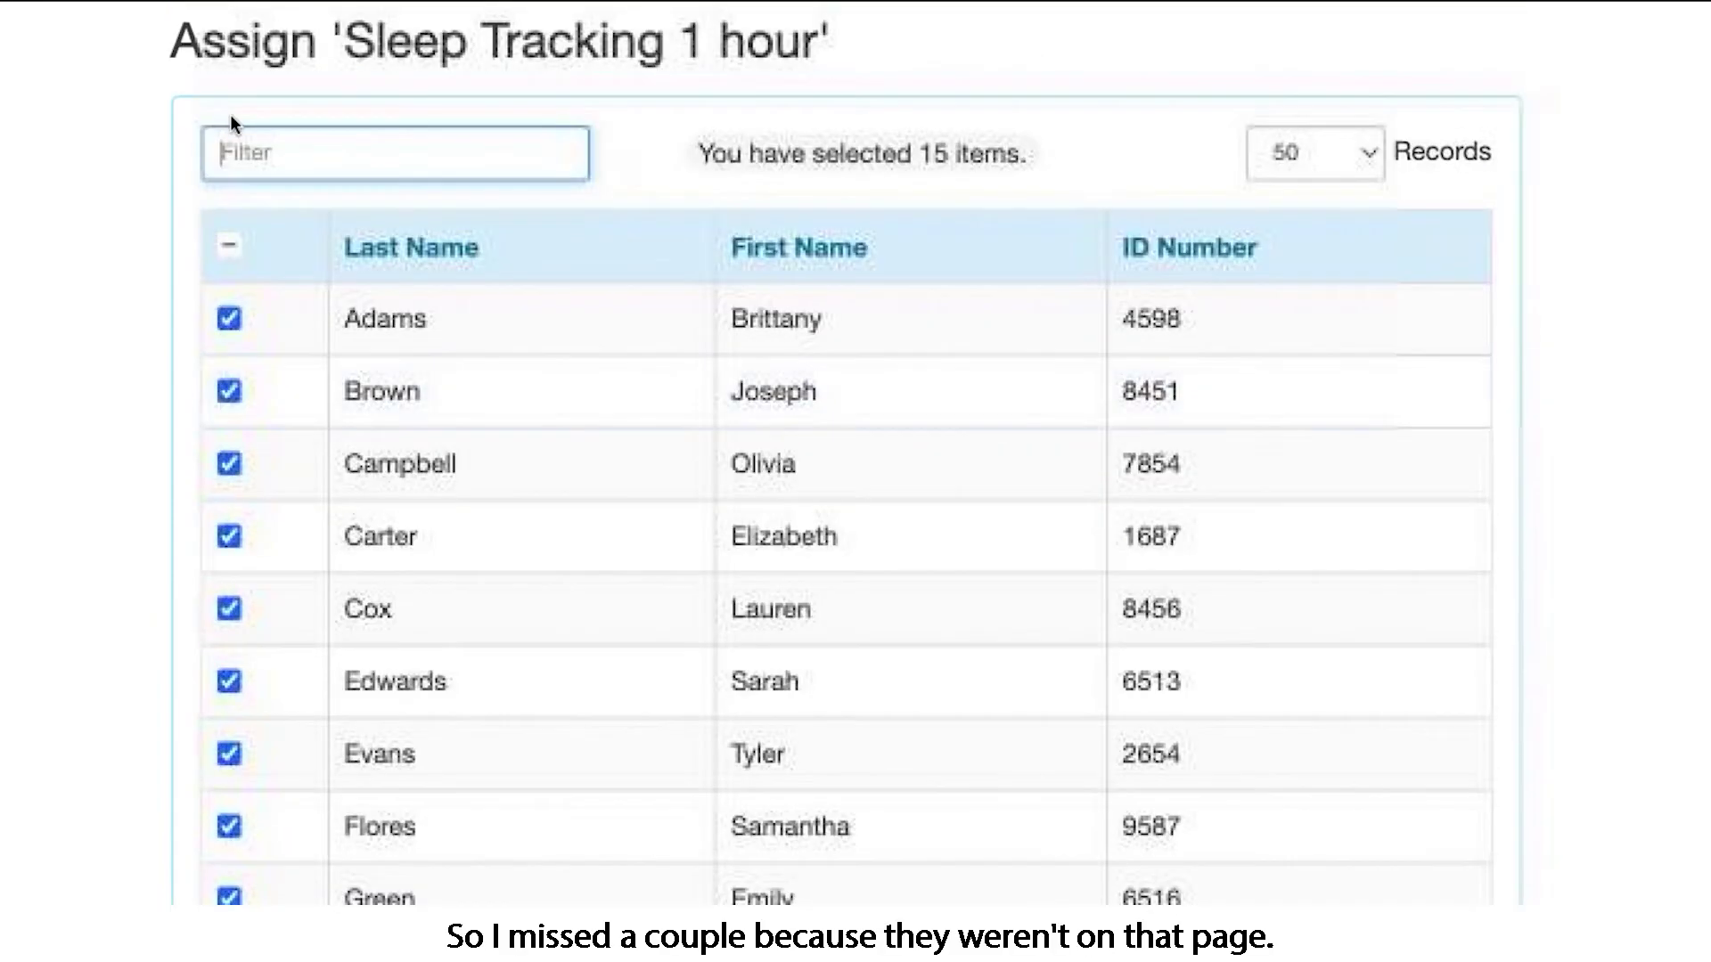
Step: Select every individual in the expanded list, assign them the "Sleep Tracking 1 hour" template, and open the form to assign more
left_click(228, 246)
left_click(229, 246)
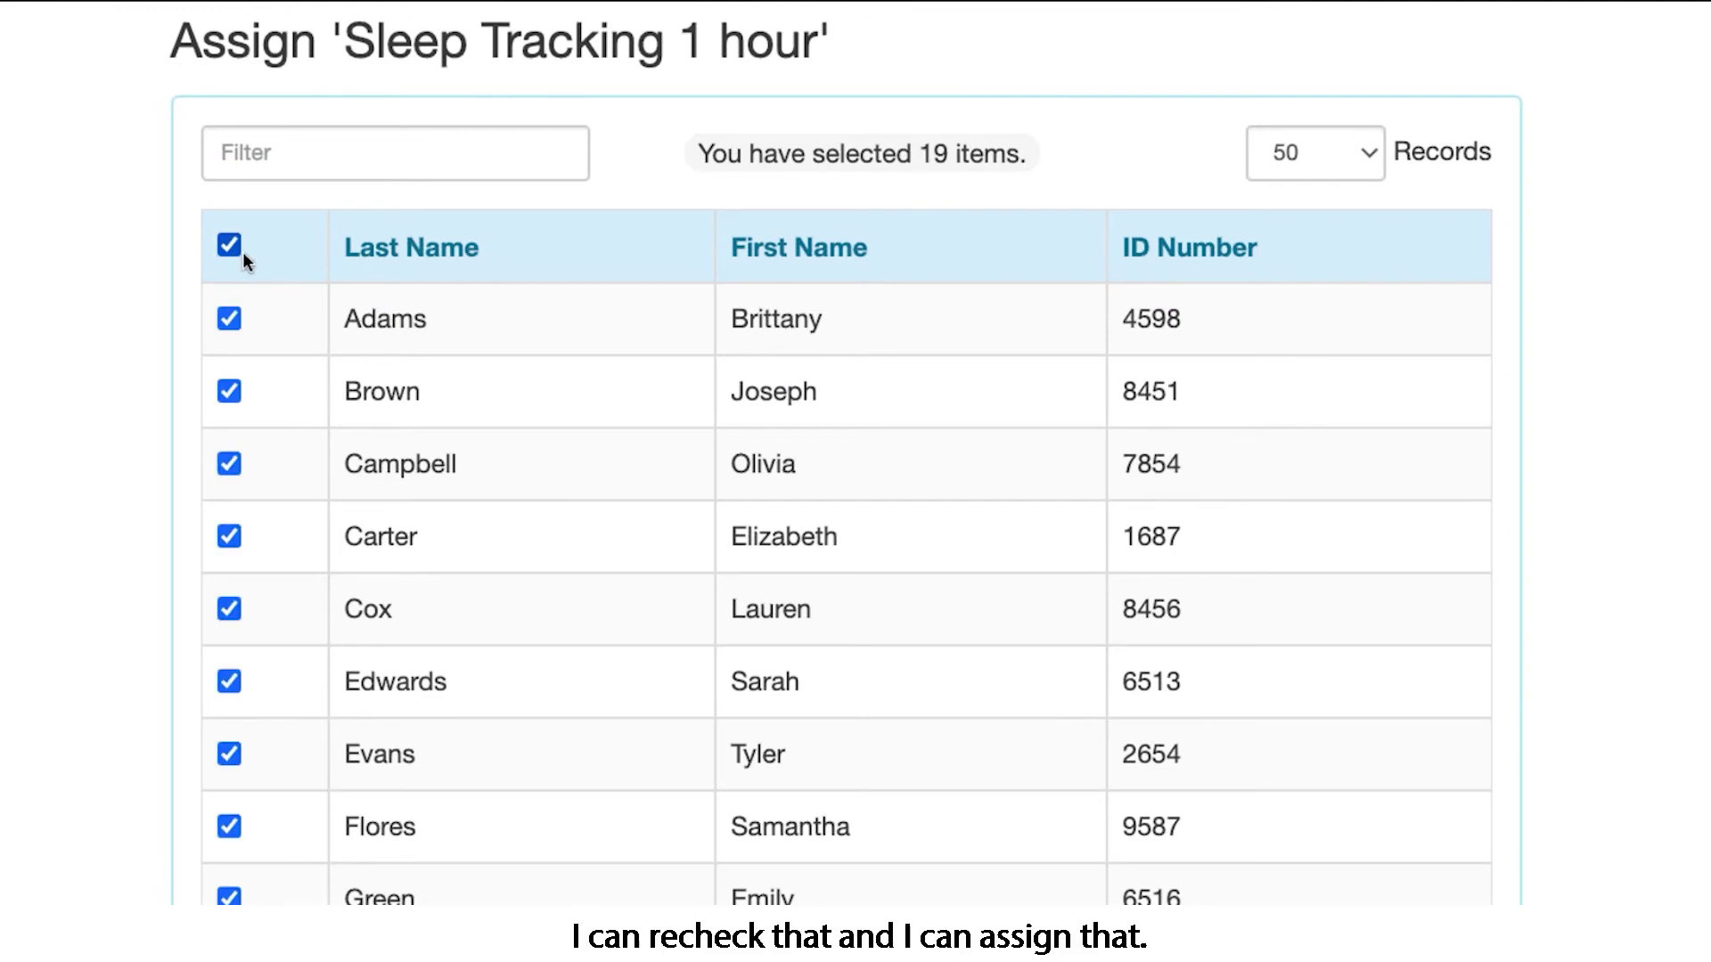
scroll(1111, 584, "down", 10)
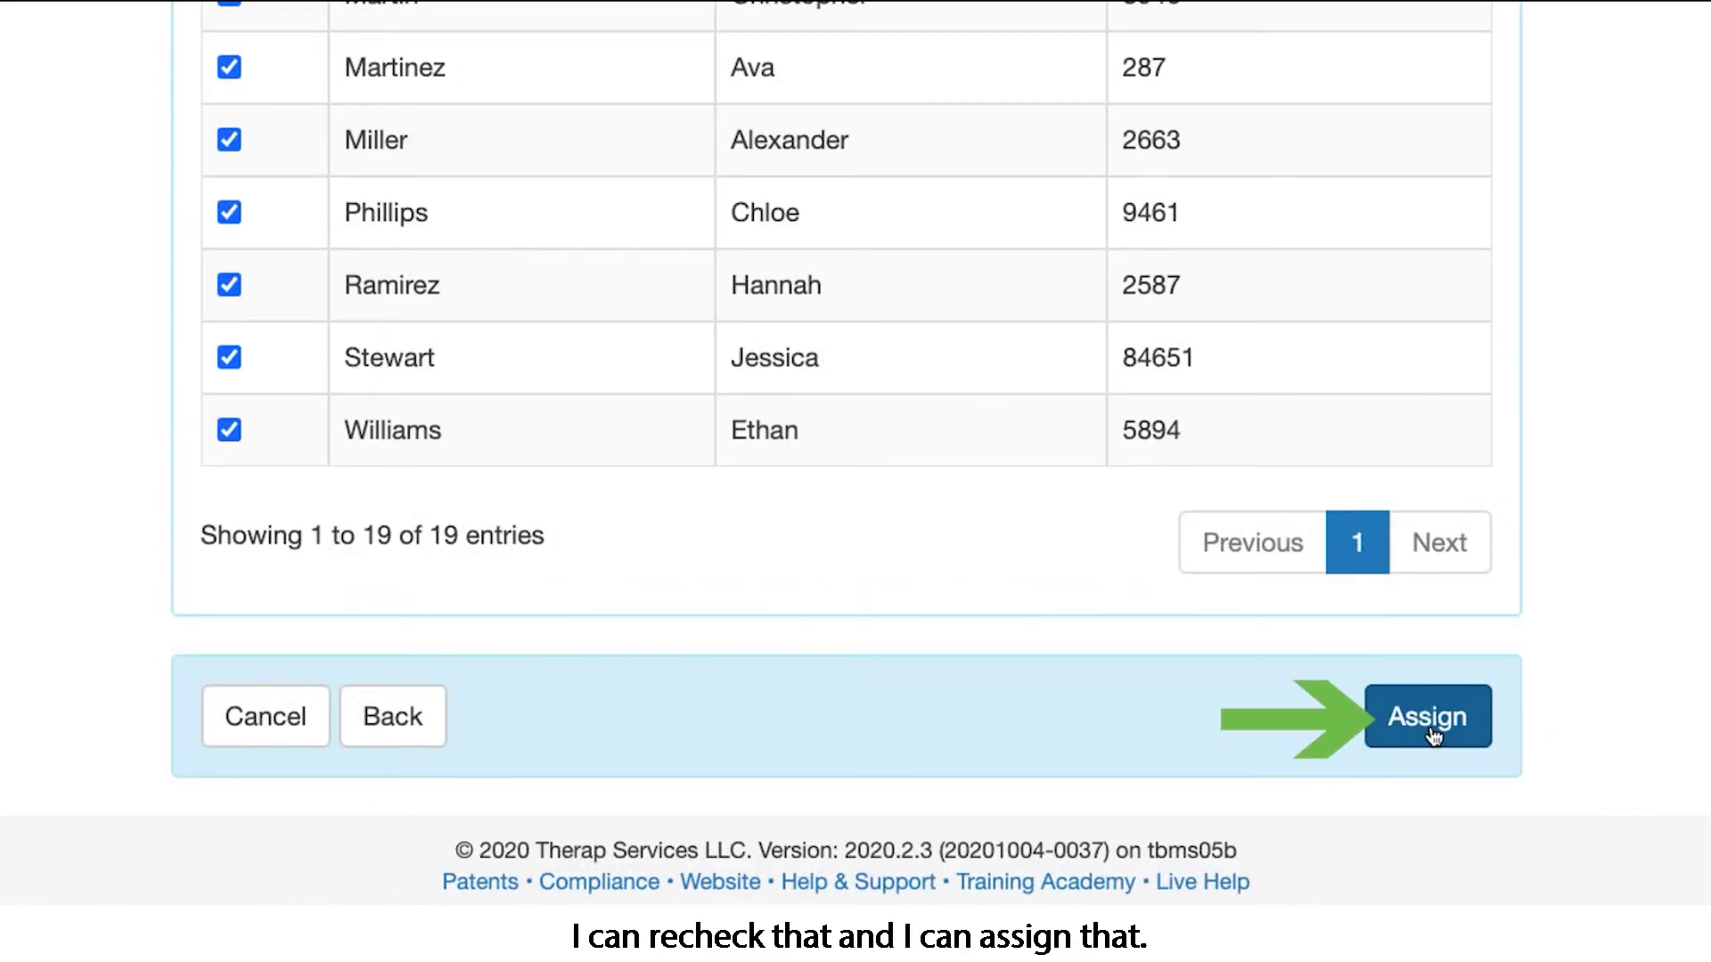
left_click(1429, 736)
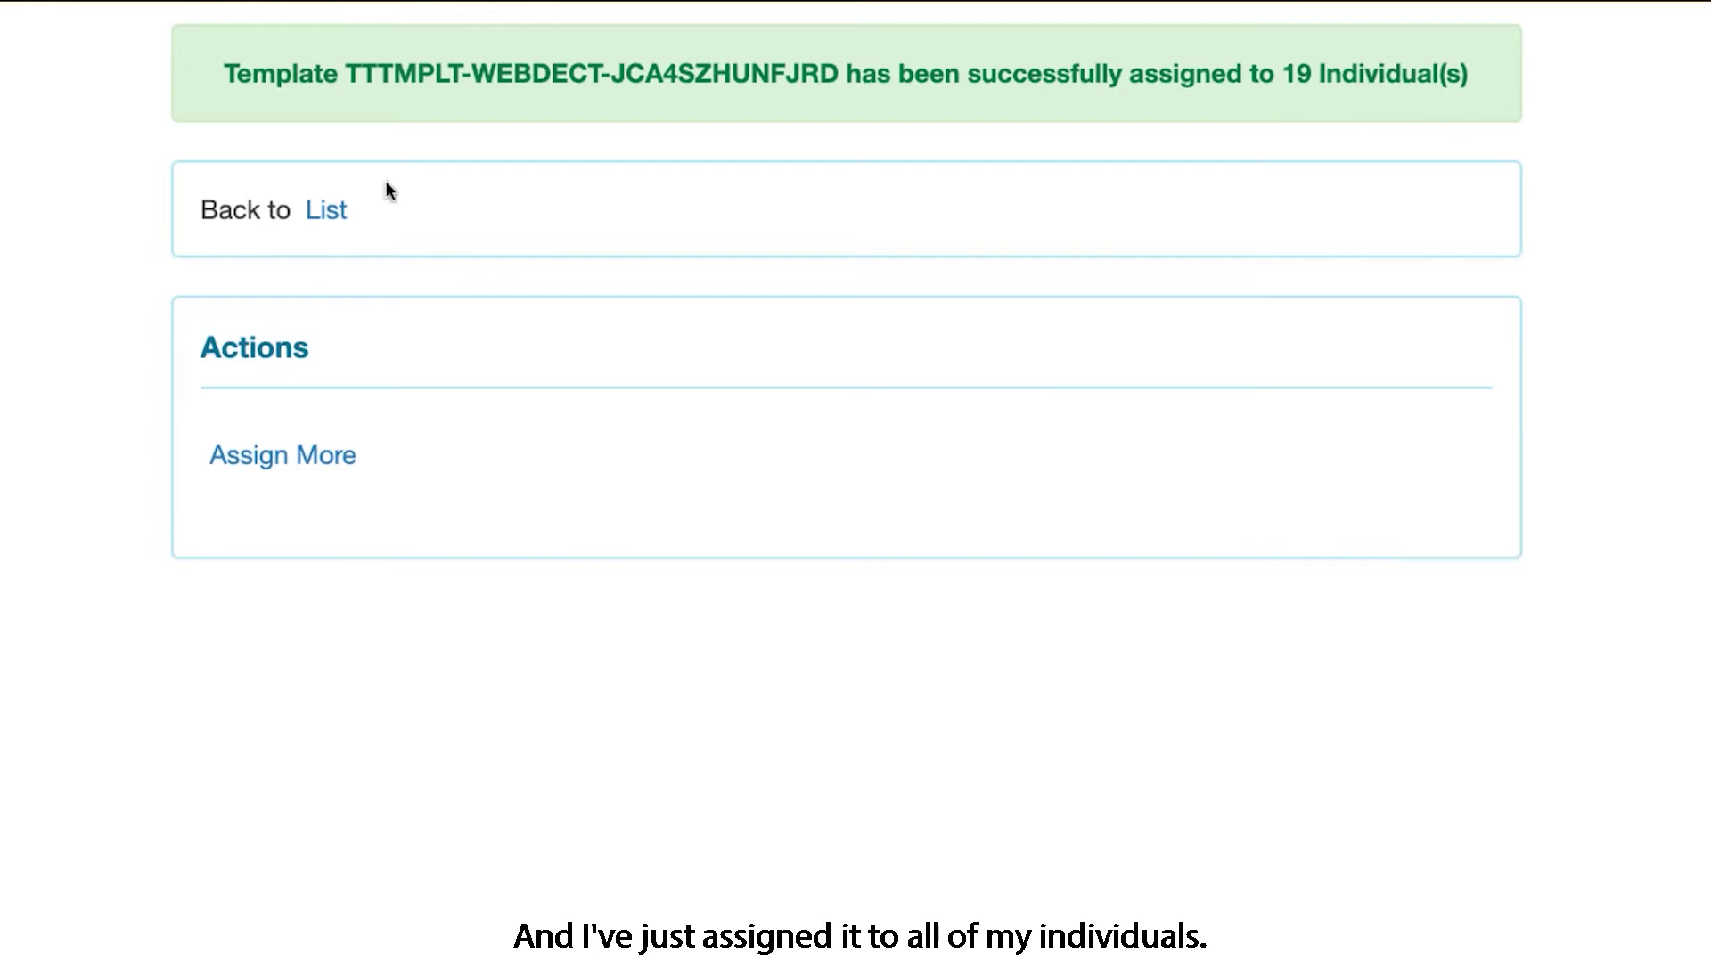
left_click(238, 460)
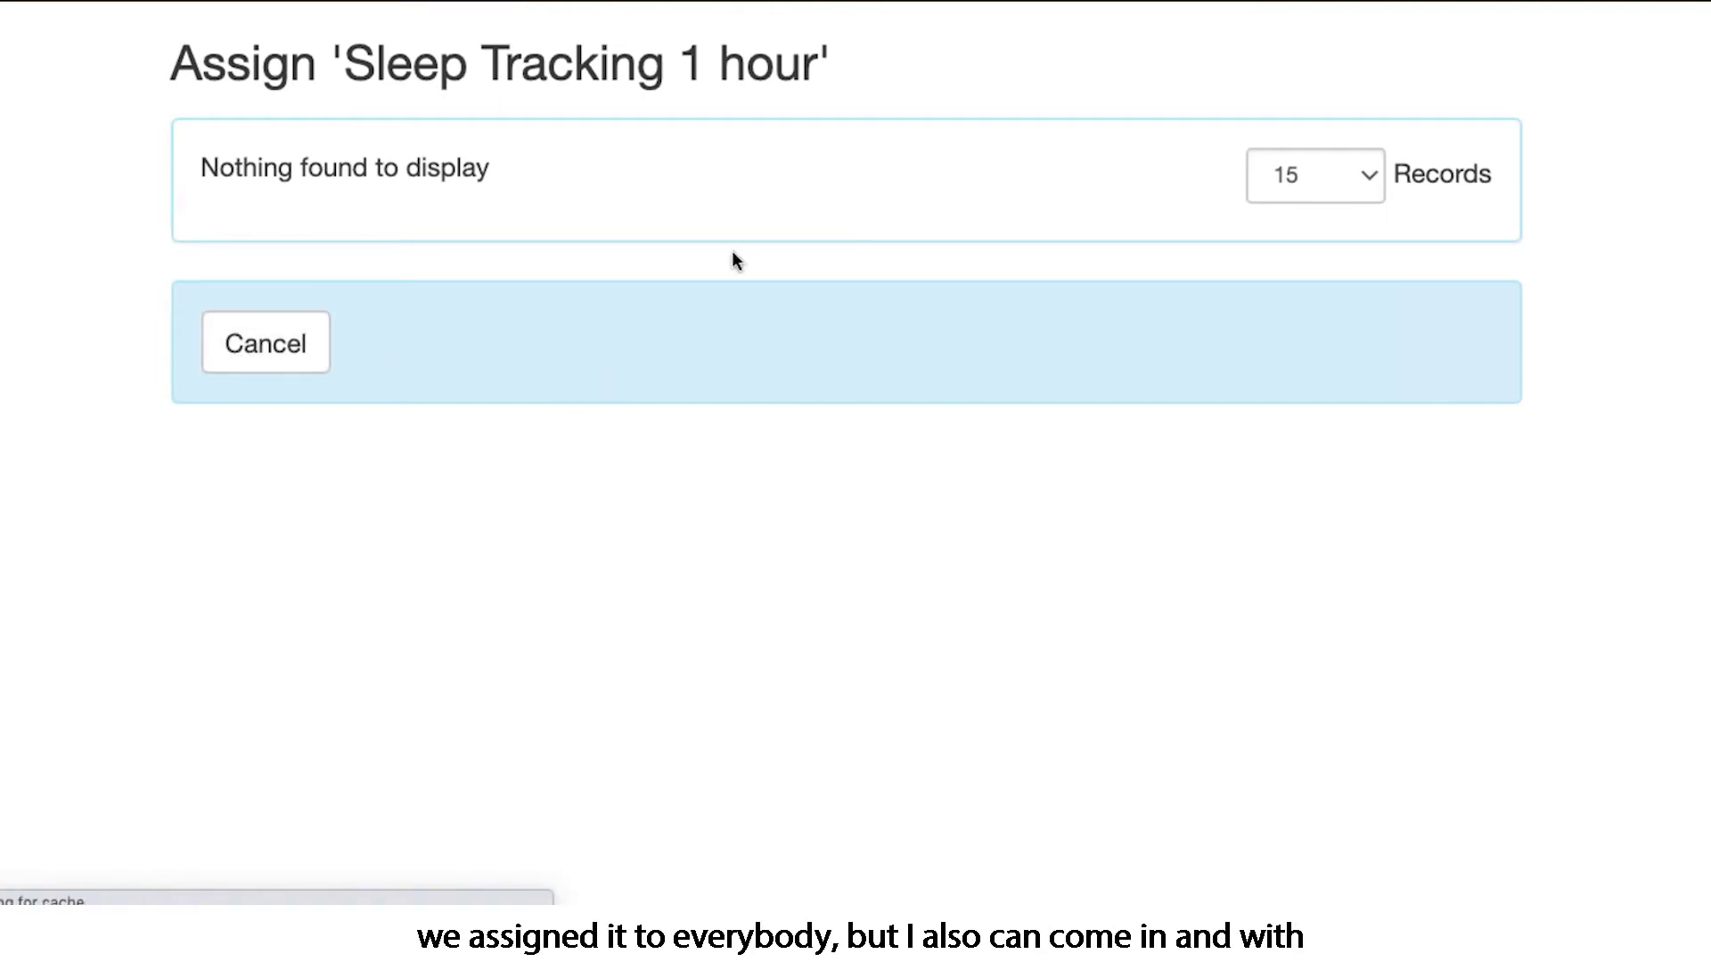
Step: Return to the Individual area's Time Tracking section and open the unassign form for the "Sleep Tracking 1 hour" template
scroll(749, 297, "down", 10)
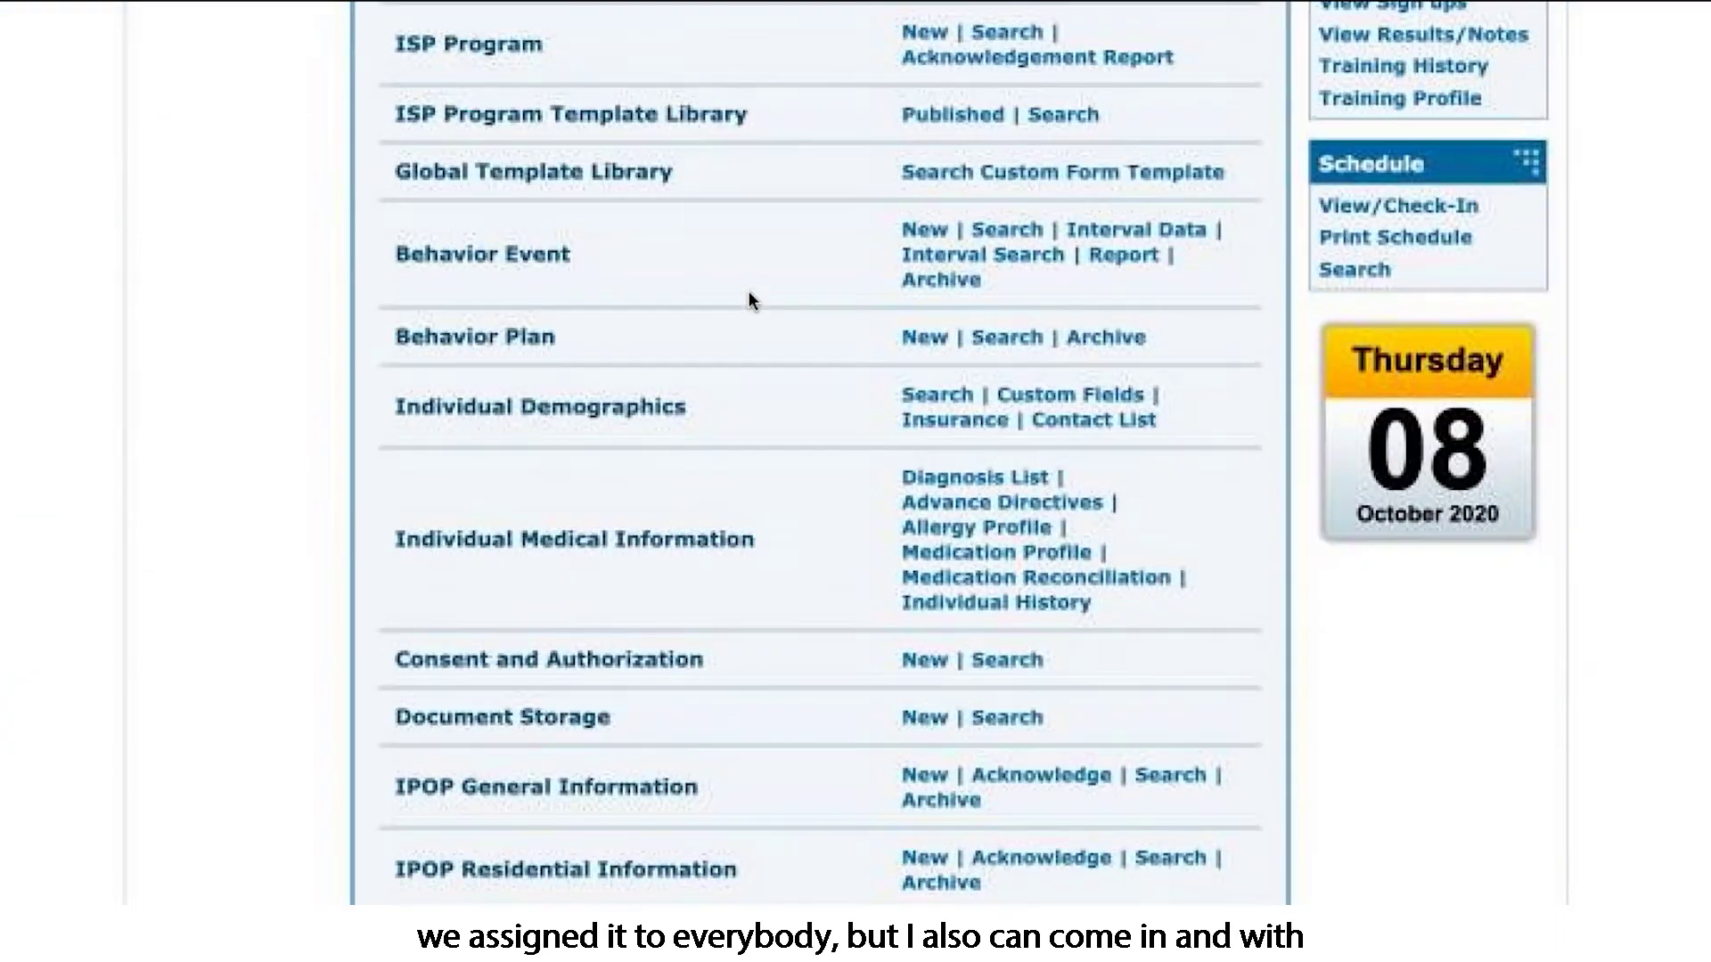
scroll(748, 298, "down", 13)
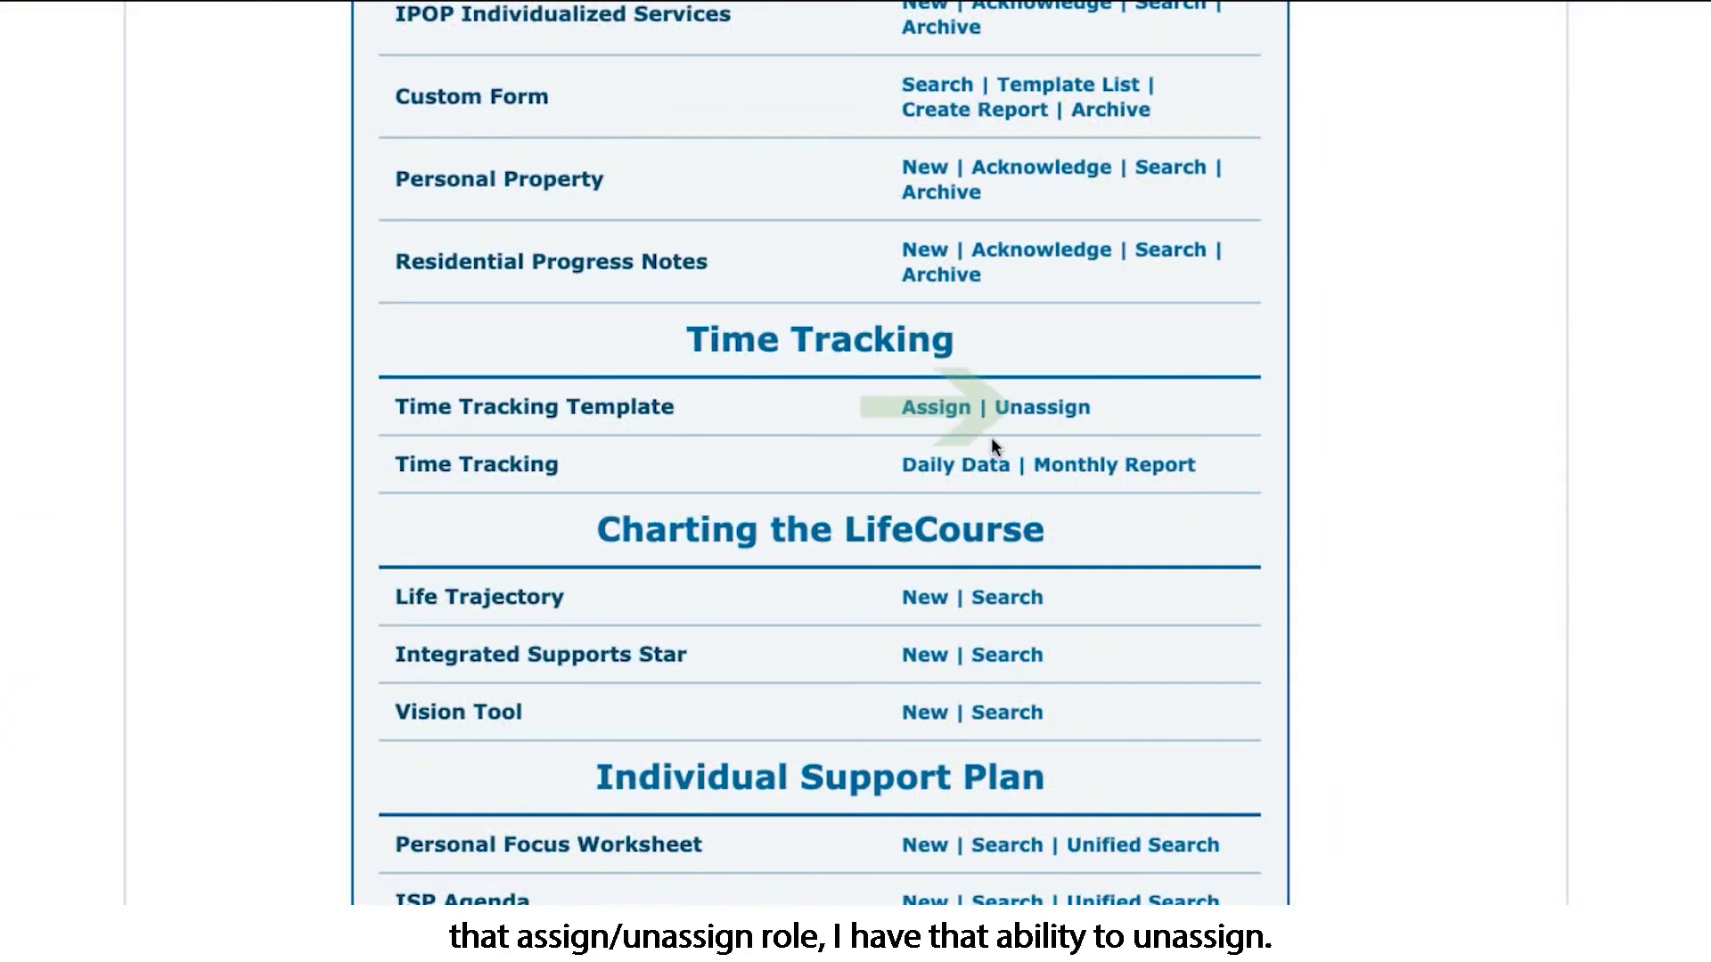
left_click(1020, 410)
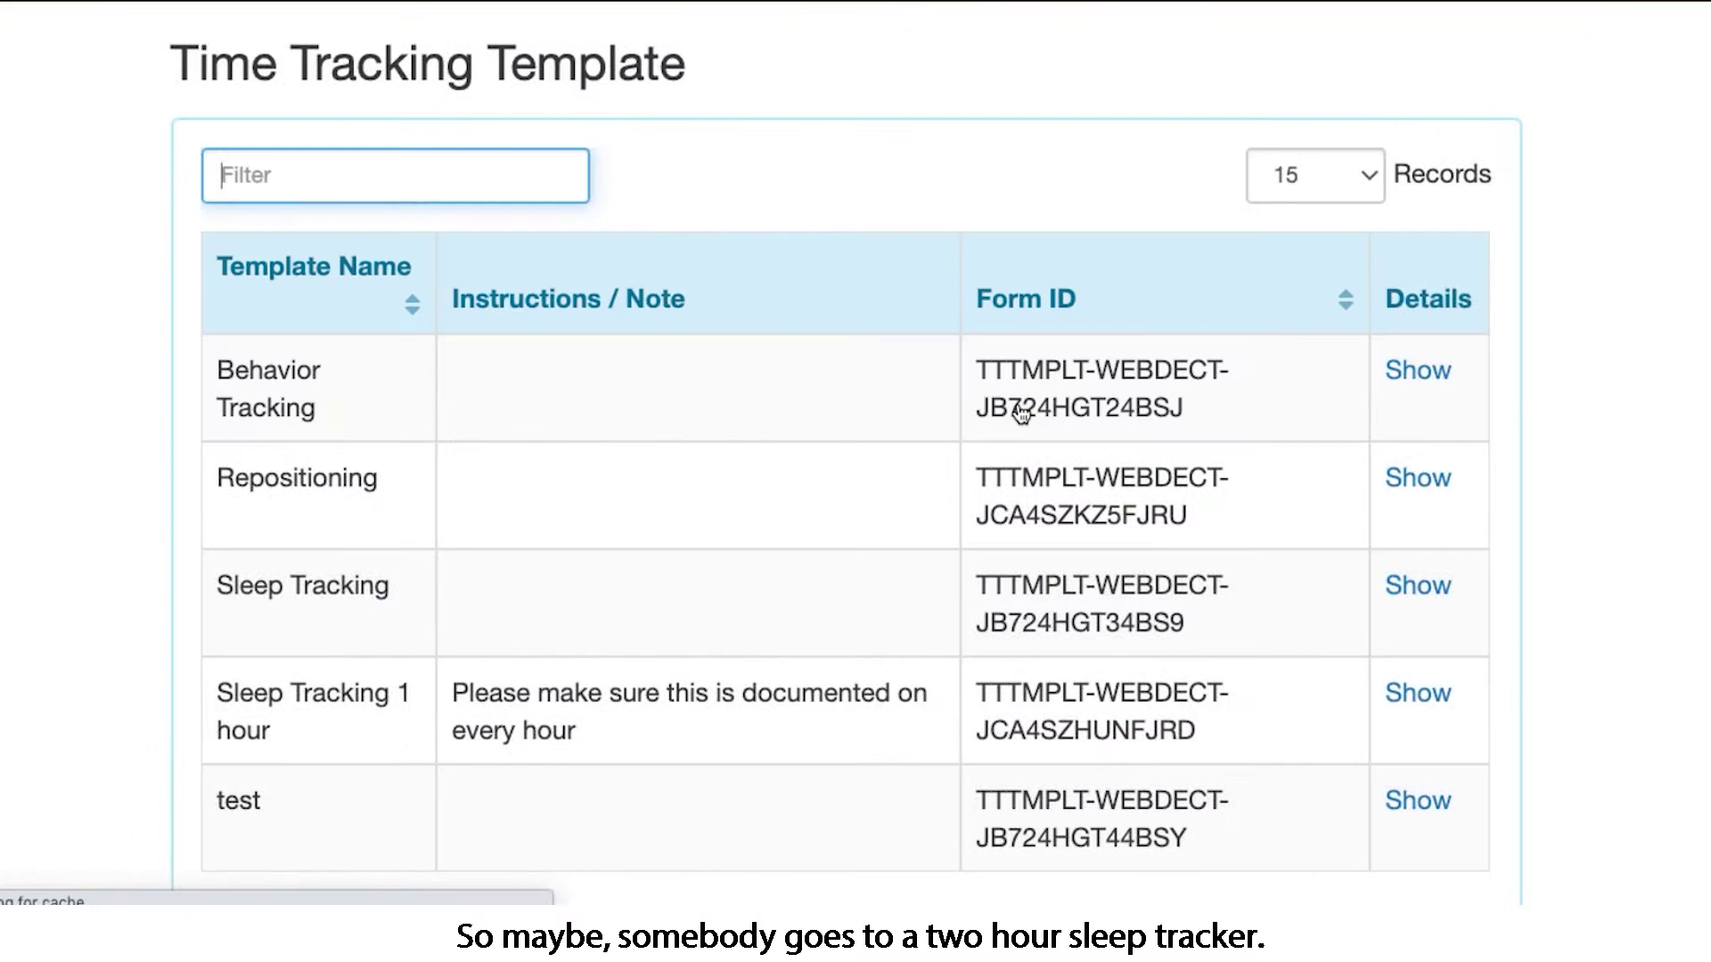
left_click(281, 698)
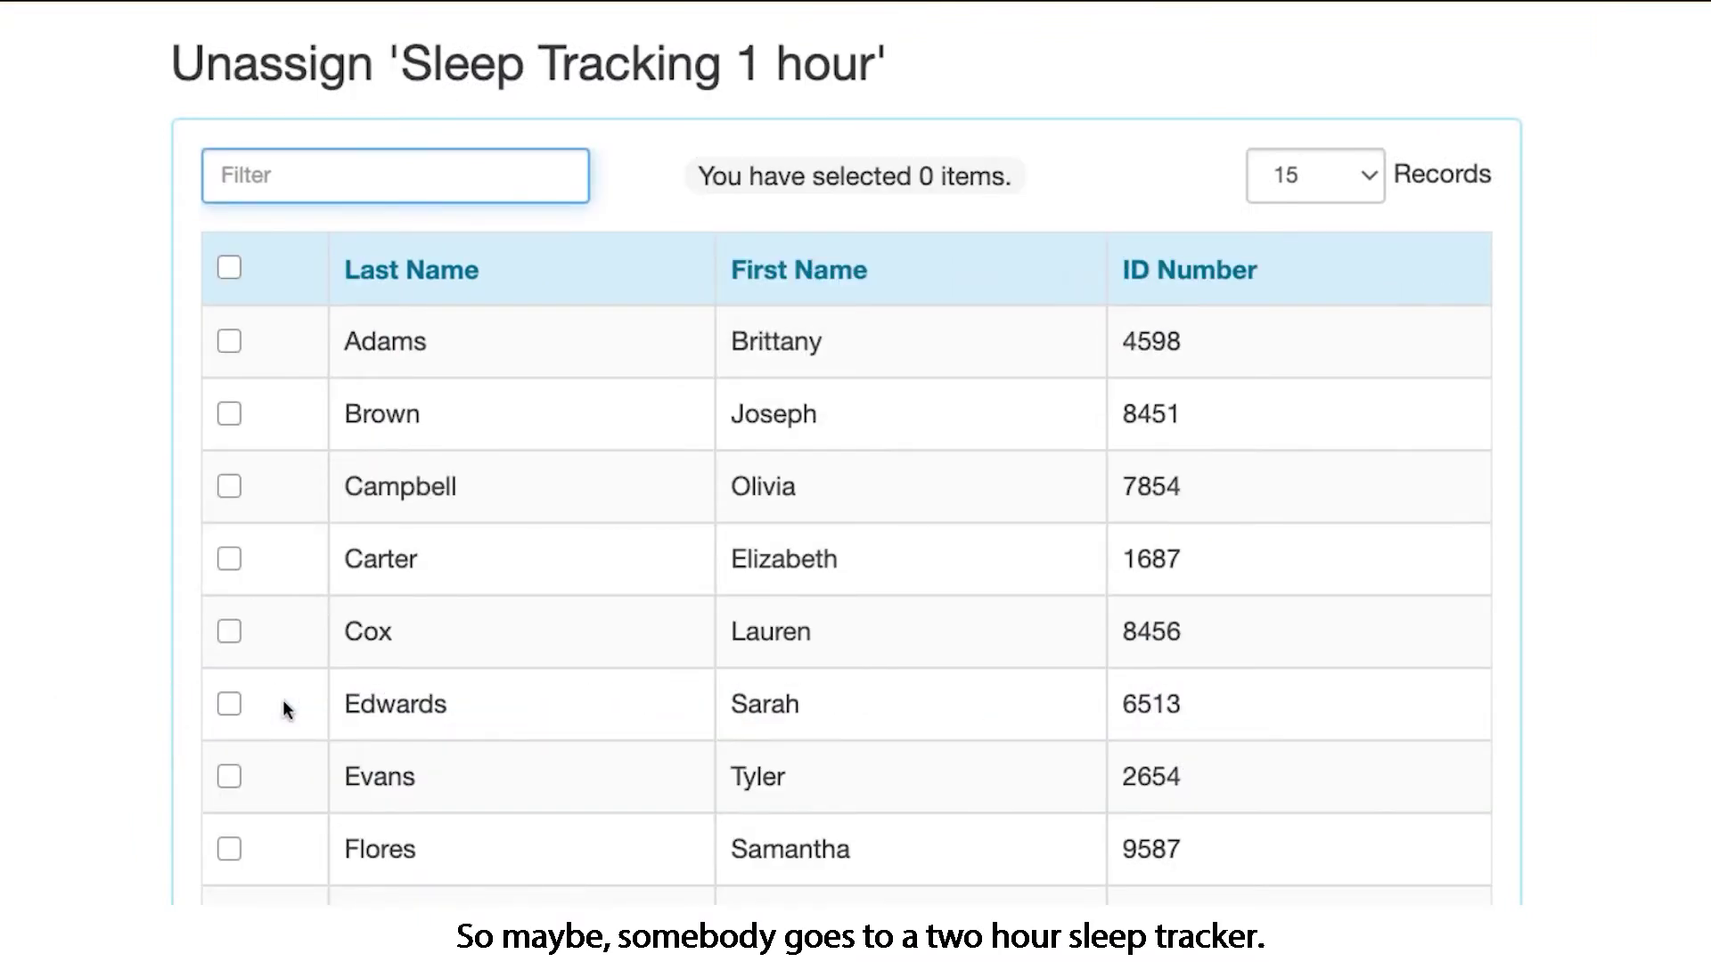
Step: Select the first, third and seventh individuals in the list and unassign them from the "Sleep Tracking 1 hour" template
scroll(282, 698, "down", 6)
scroll(281, 699, "up", 5)
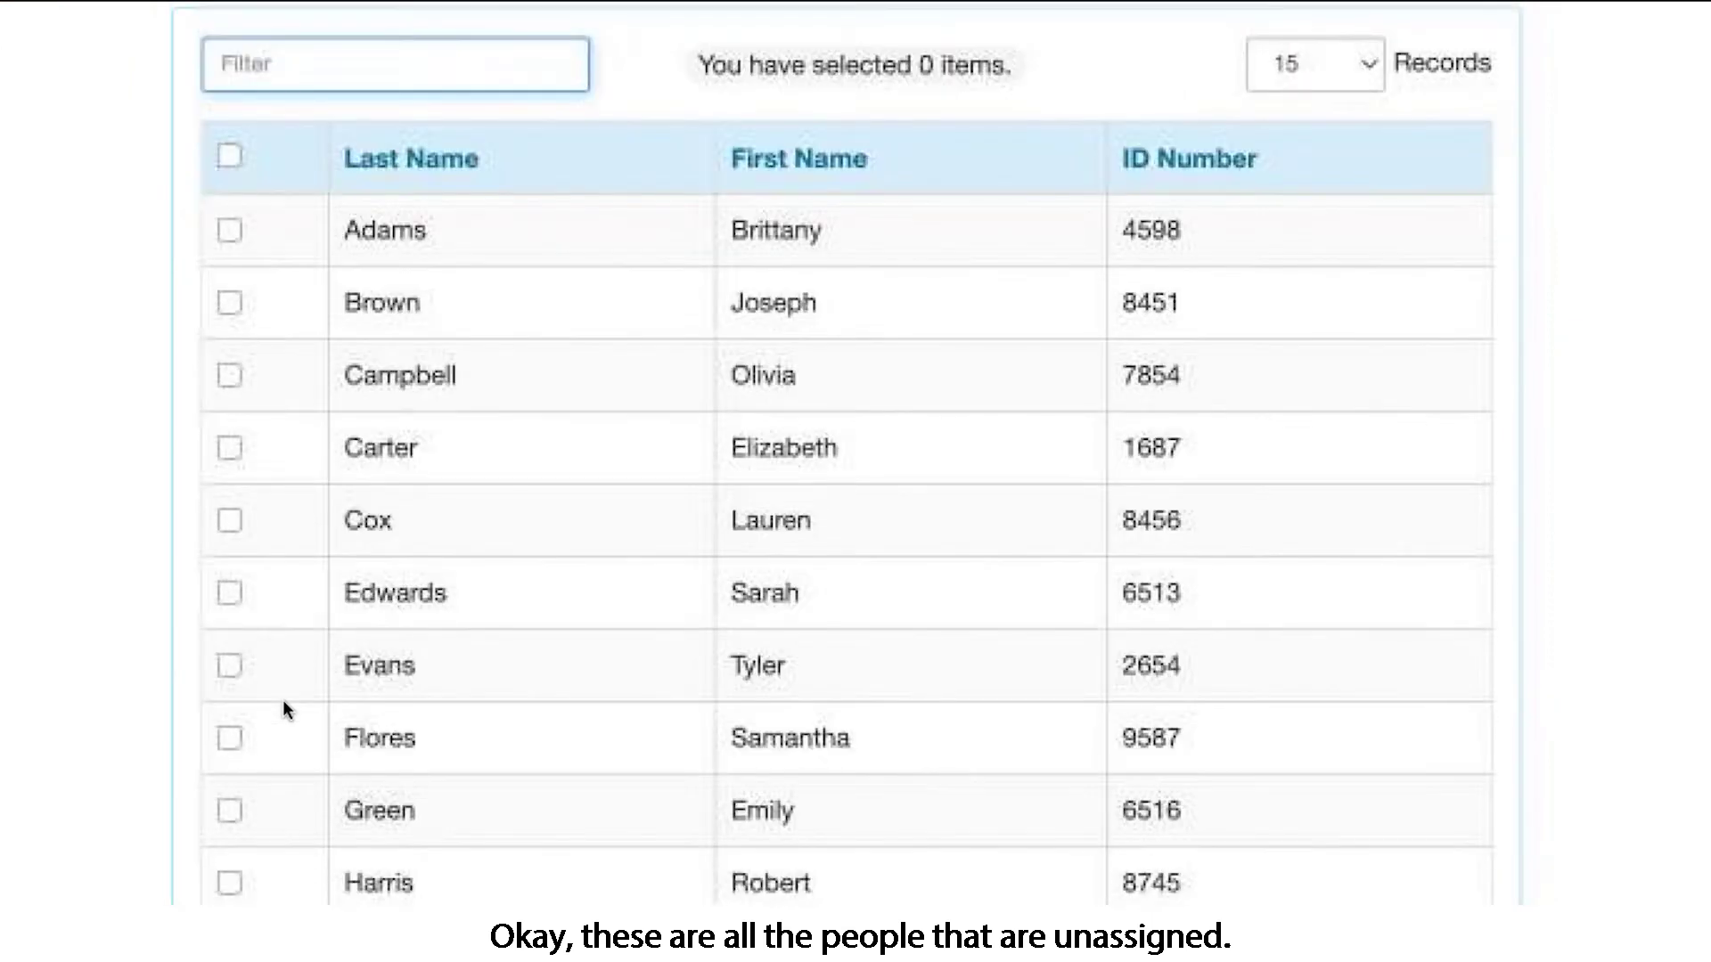
left_click(234, 224)
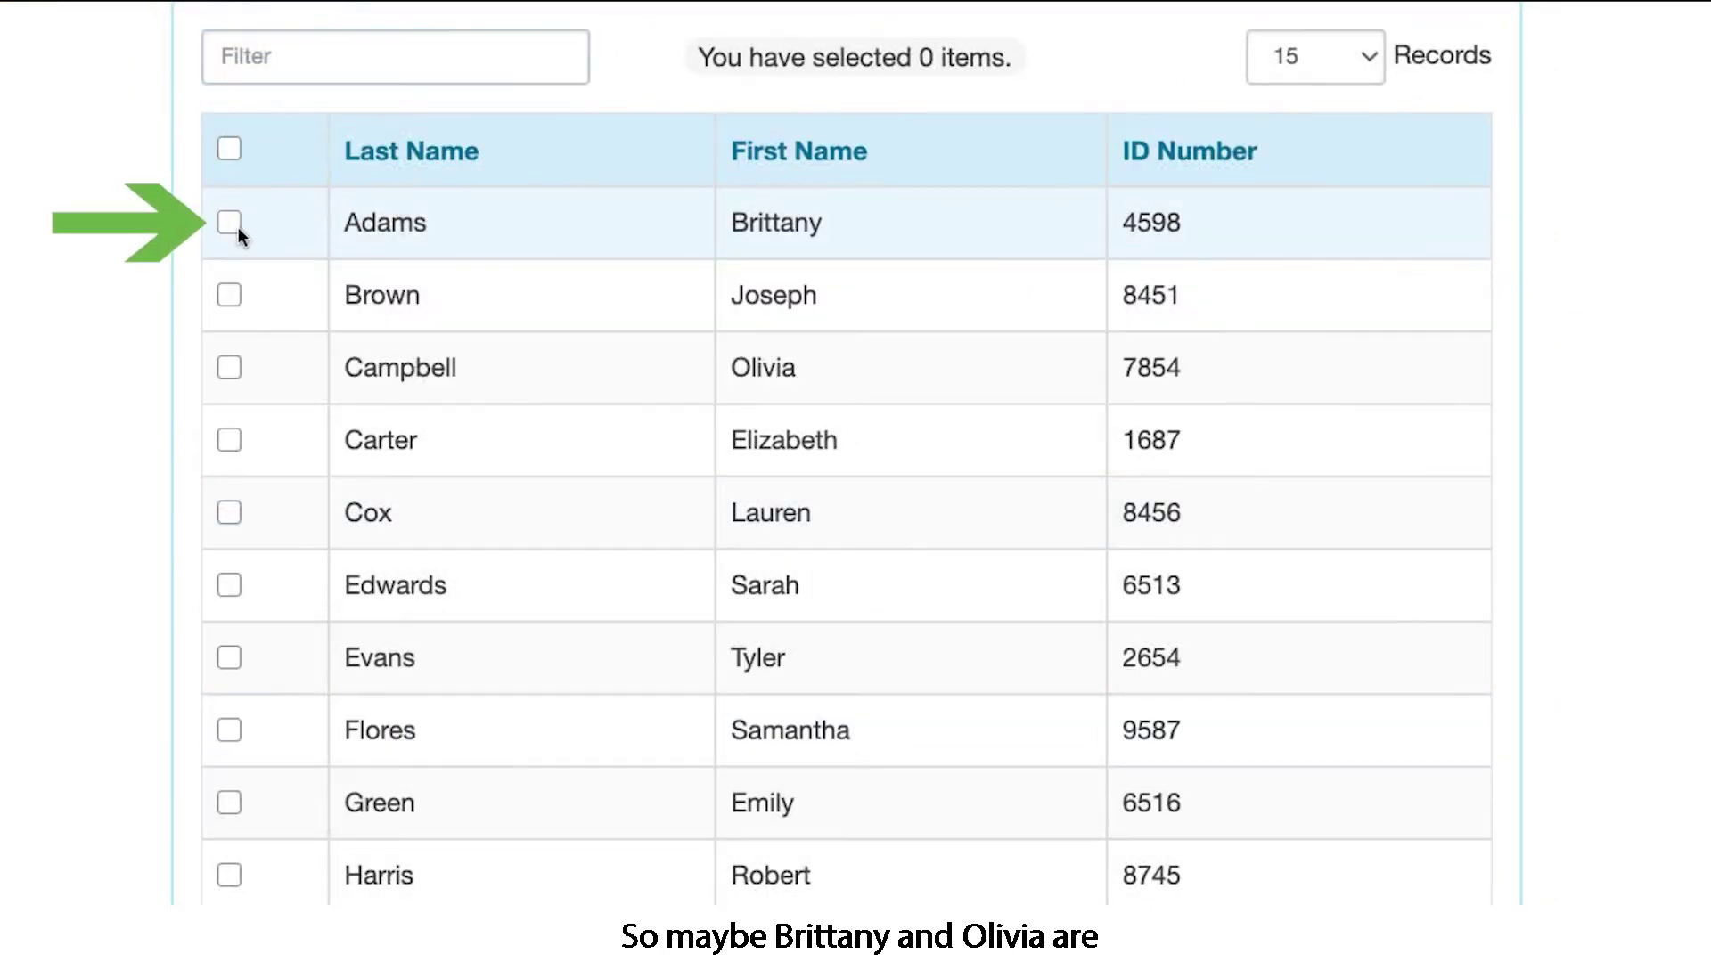
left_click(237, 228)
left_click(228, 368)
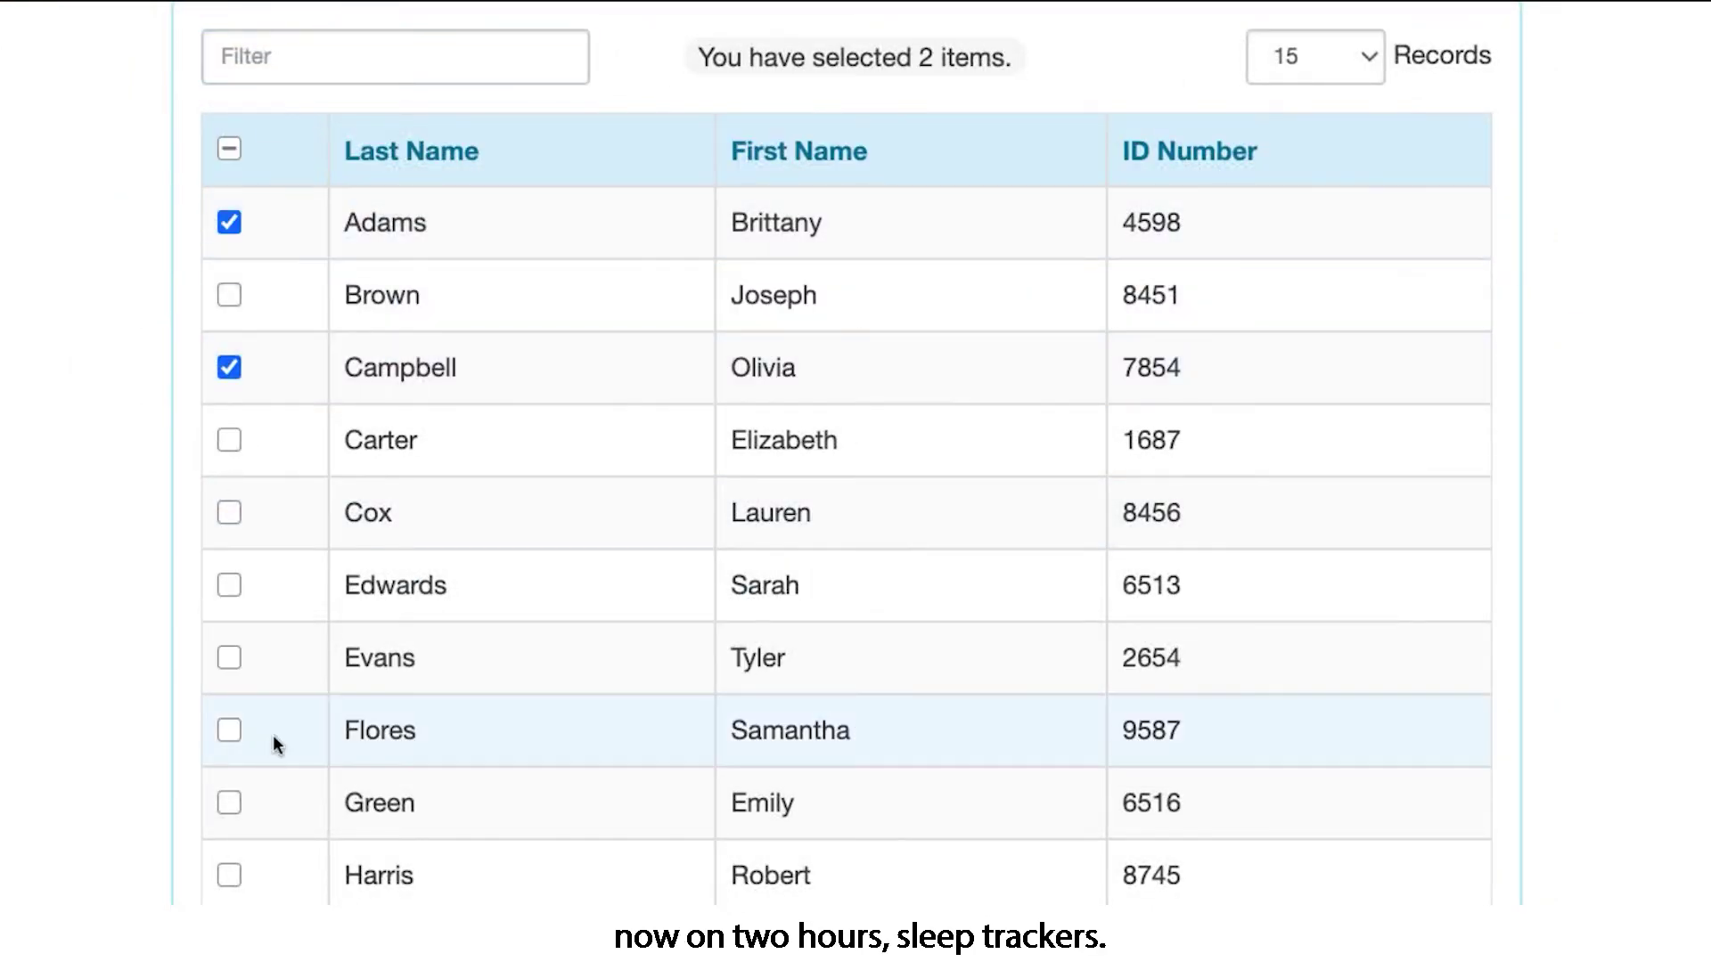
left_click(230, 657)
scroll(750, 605, "down", 10)
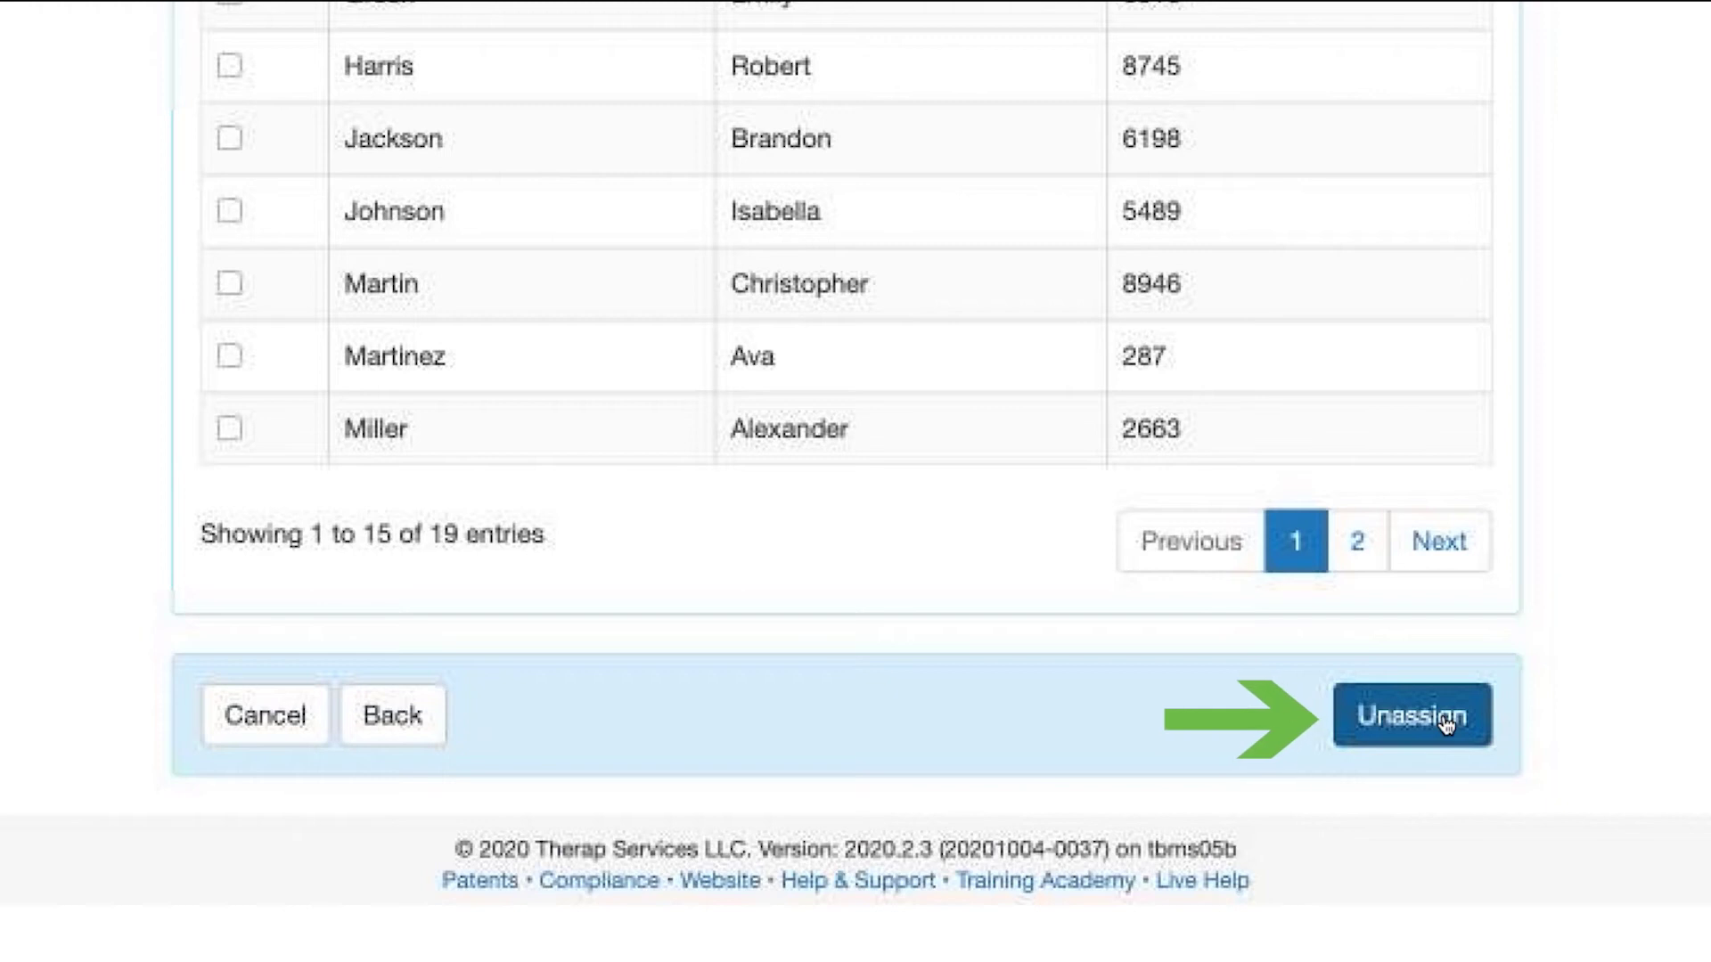
left_click(1444, 720)
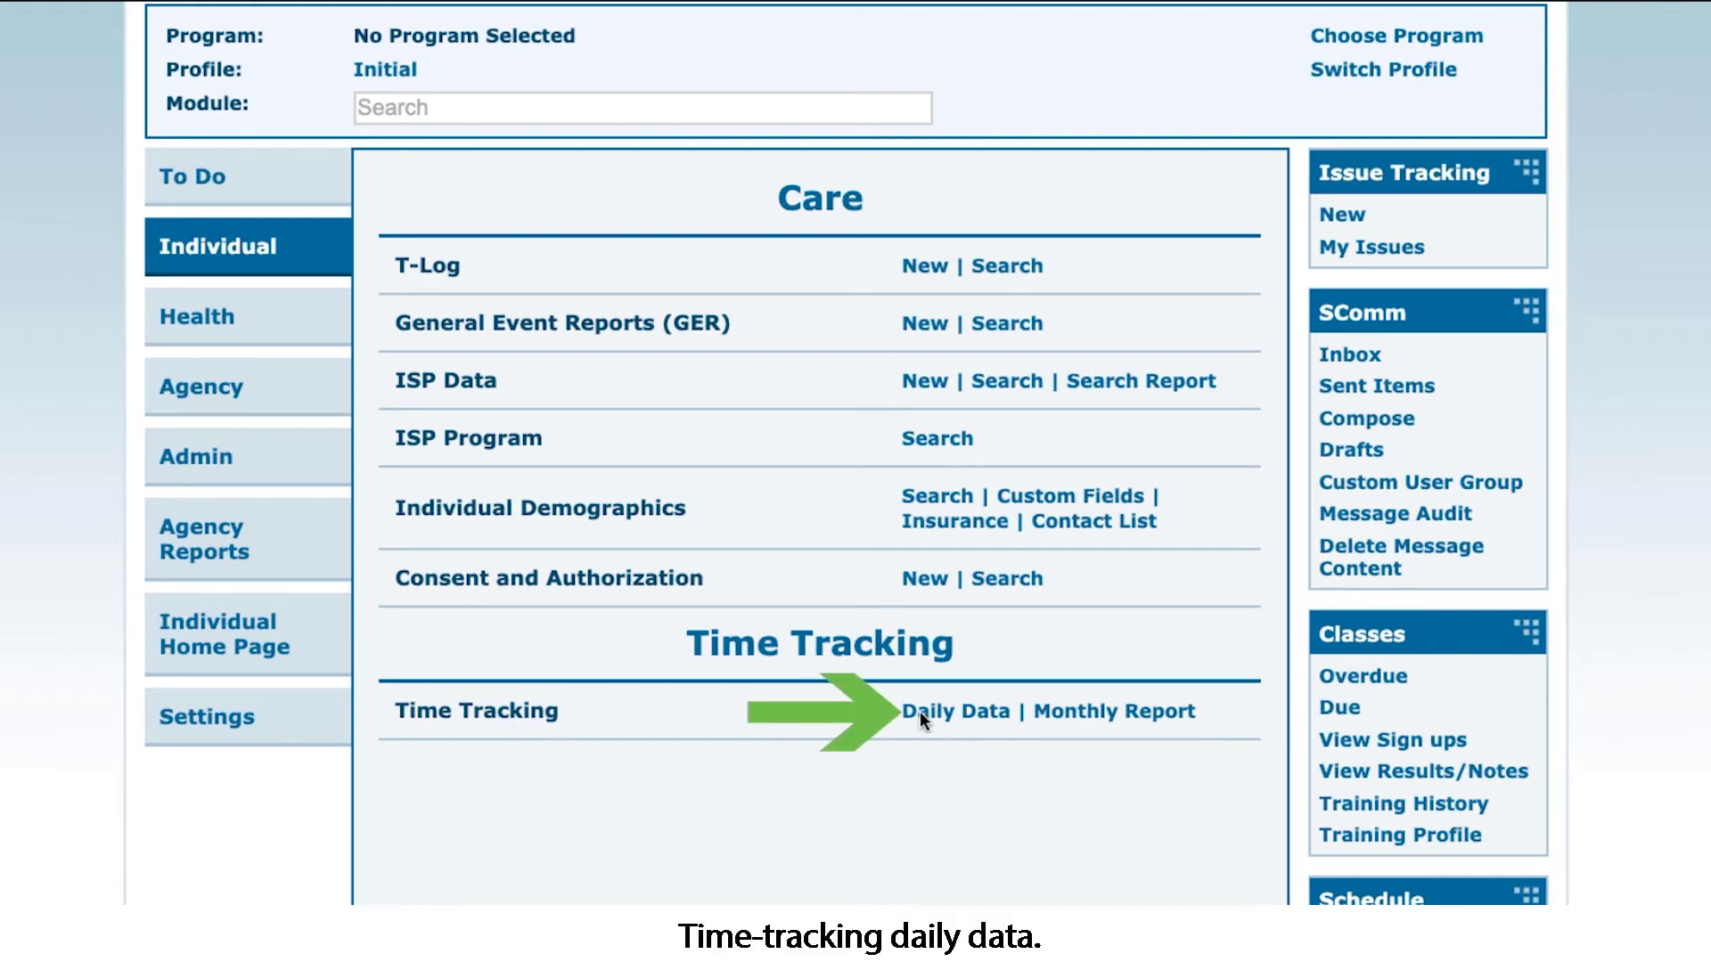
Step: Open Time Tracking Daily Data for the fifth individual in the list, using the "Sleep Tracking 1 hour" template without a specific date
left_click(967, 717)
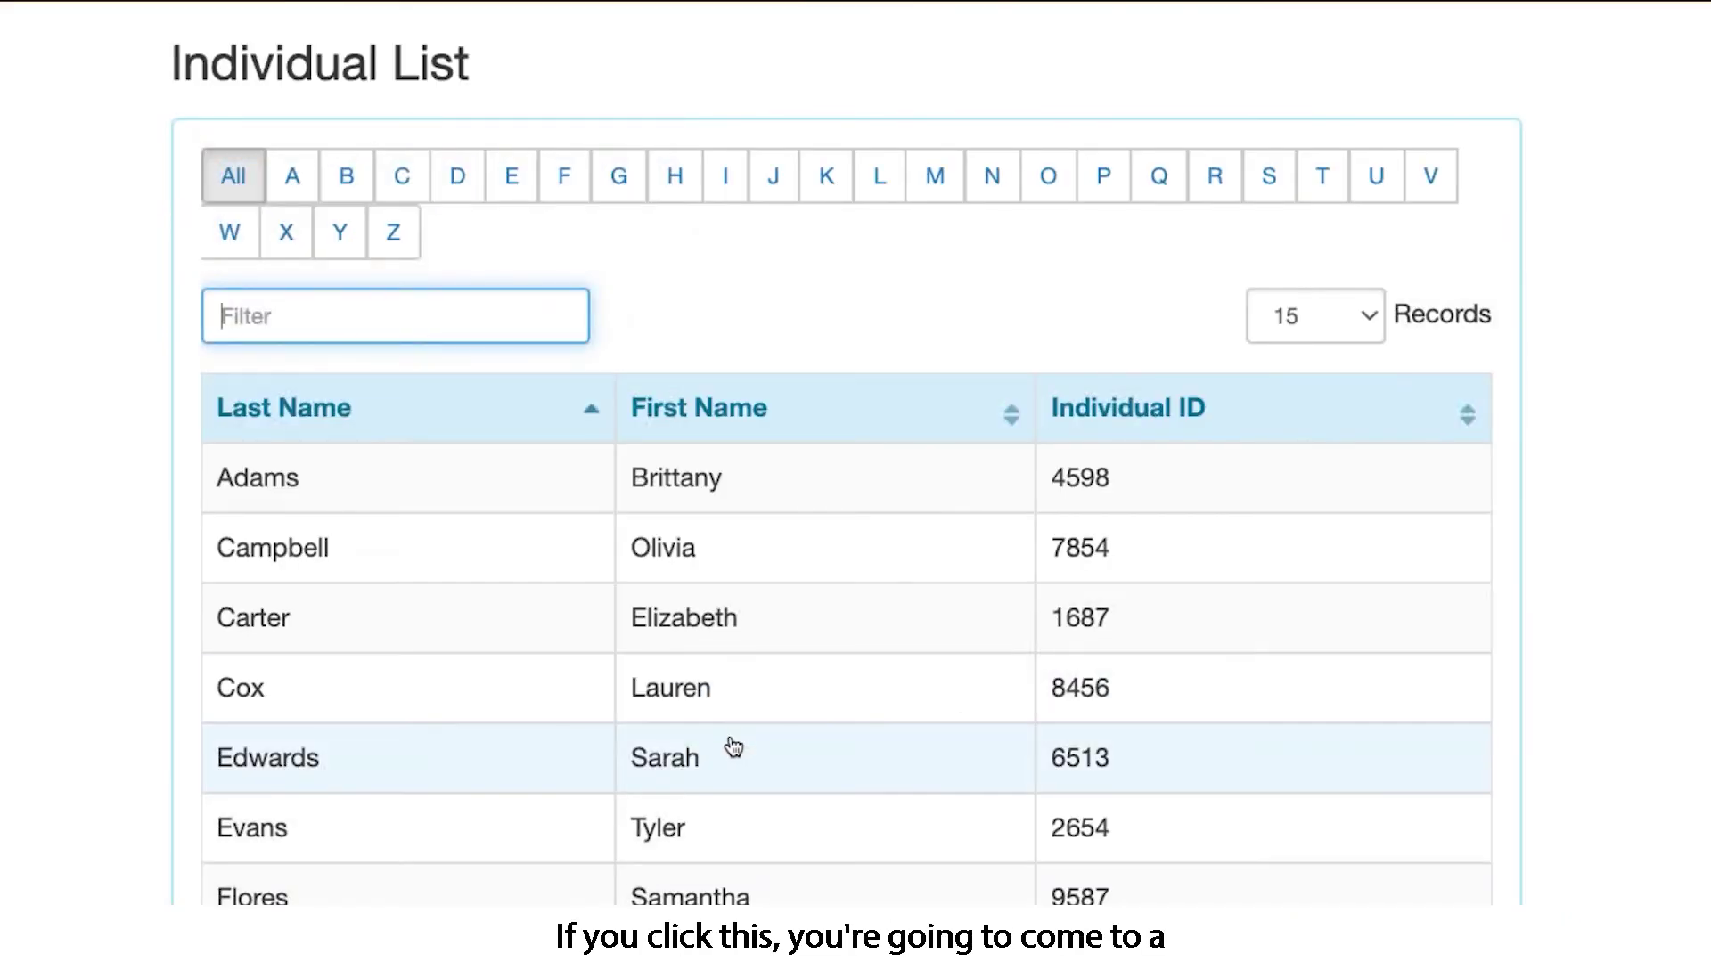
scroll(732, 747, "down", 3)
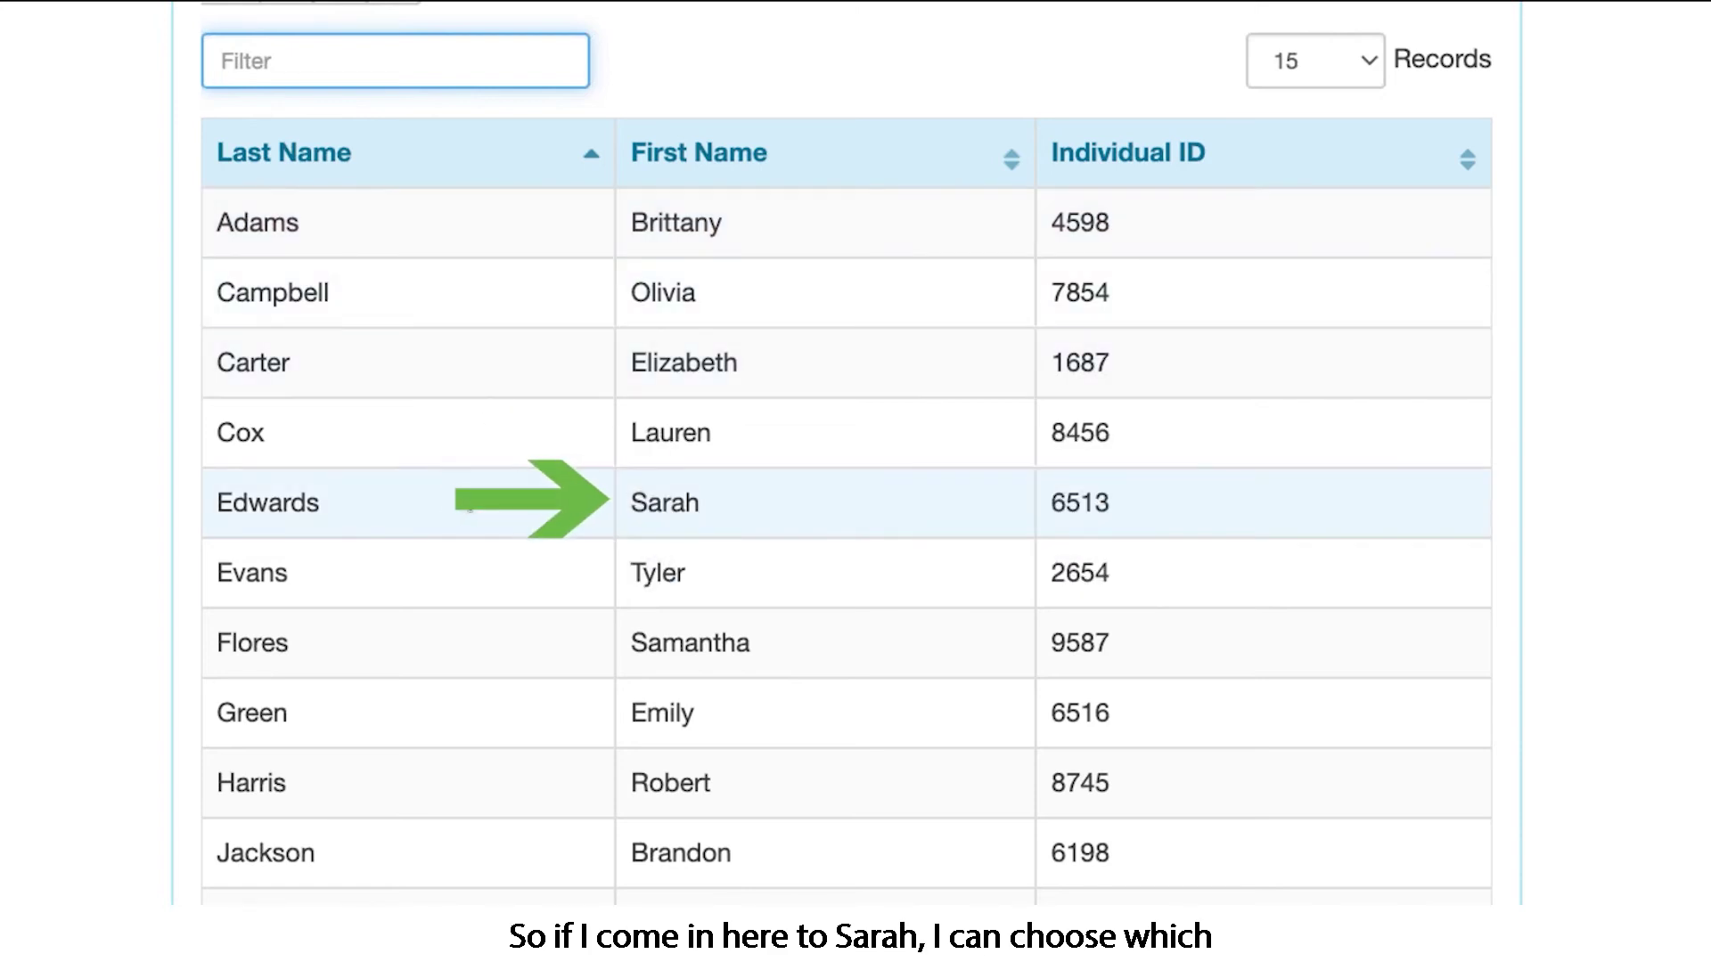
left_click(465, 501)
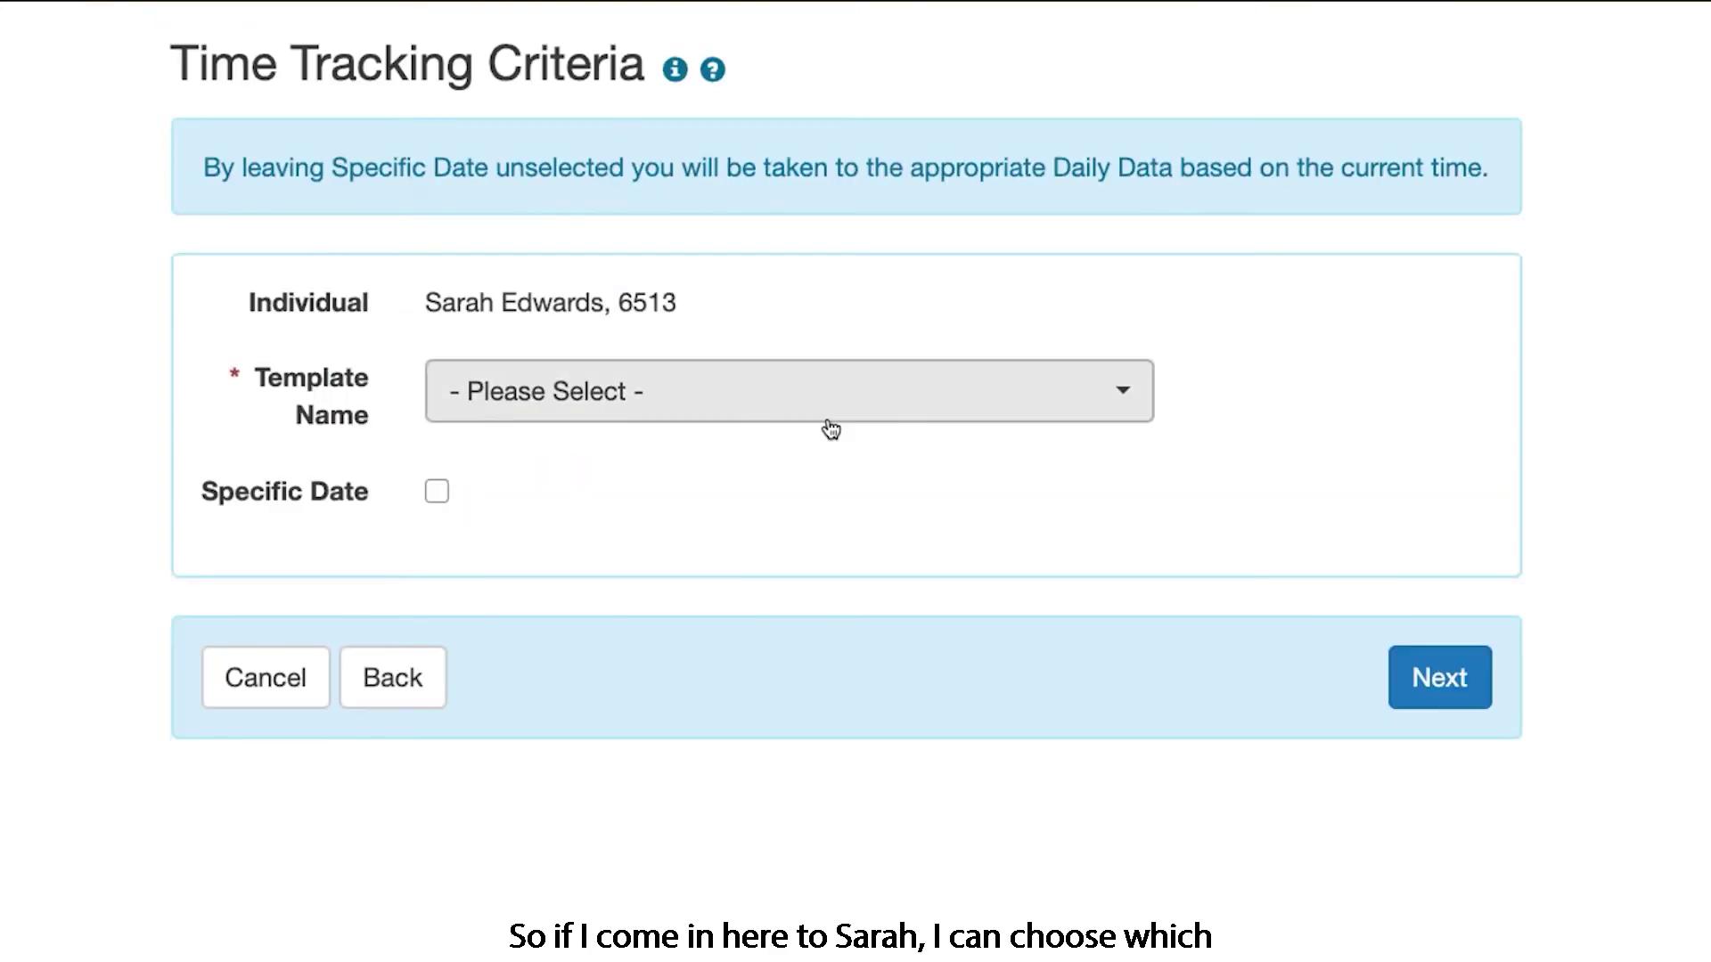
left_click(838, 415)
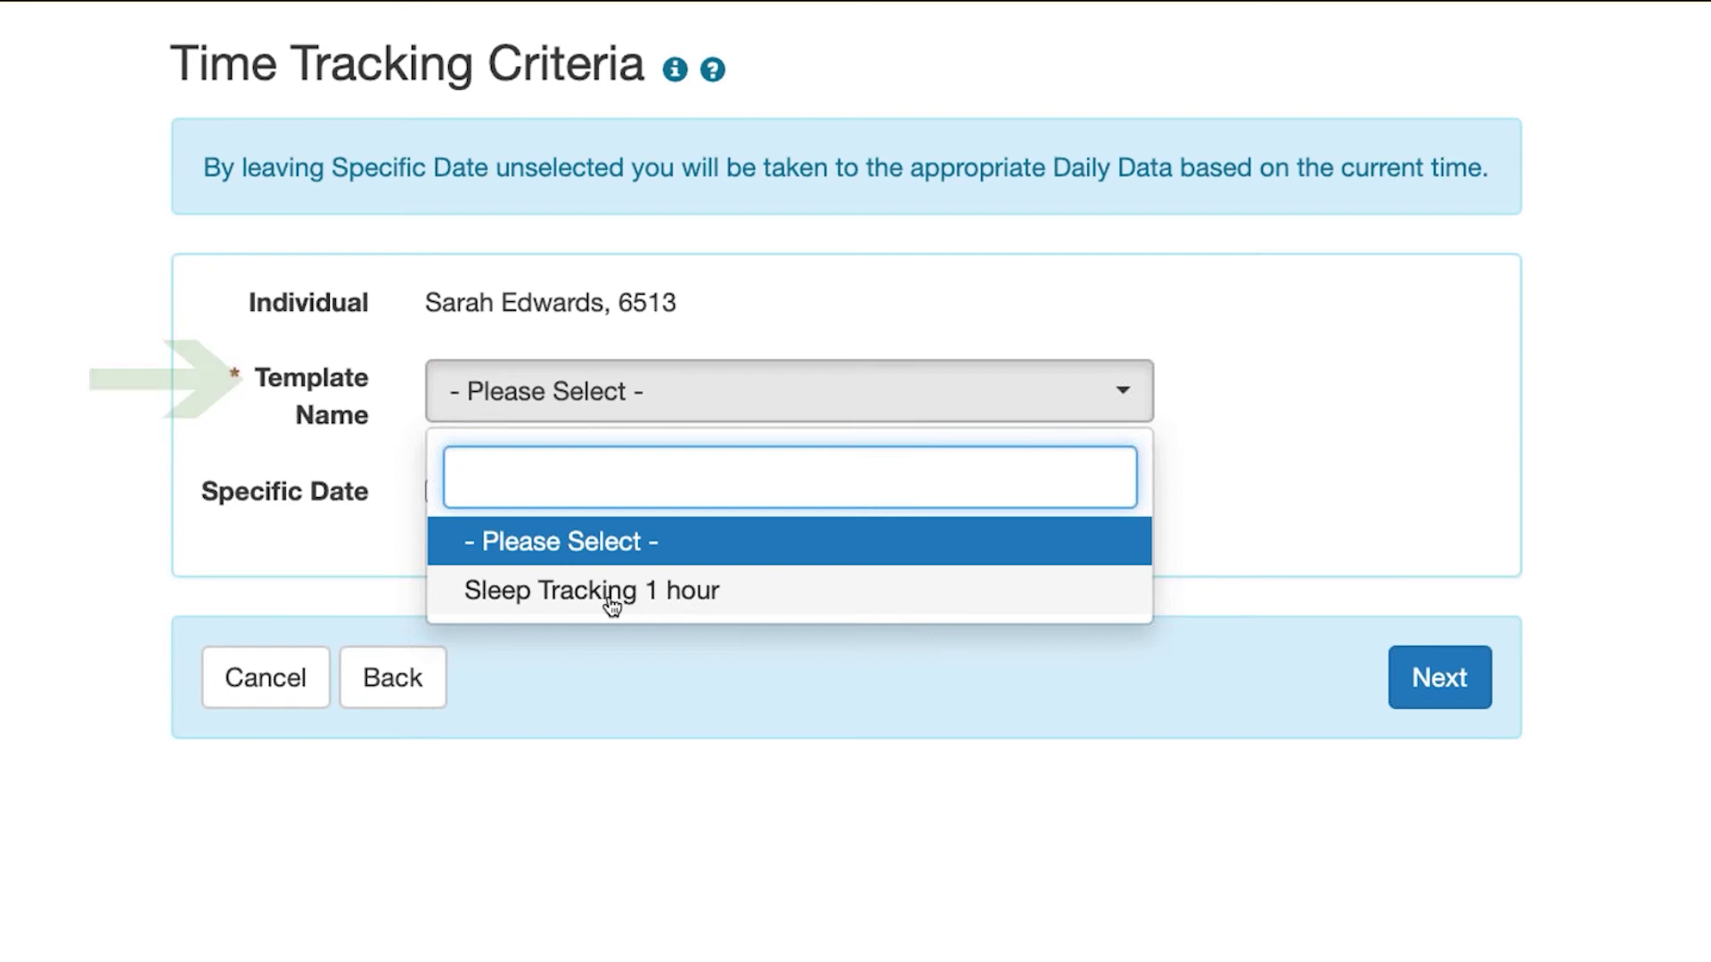
left_click(672, 597)
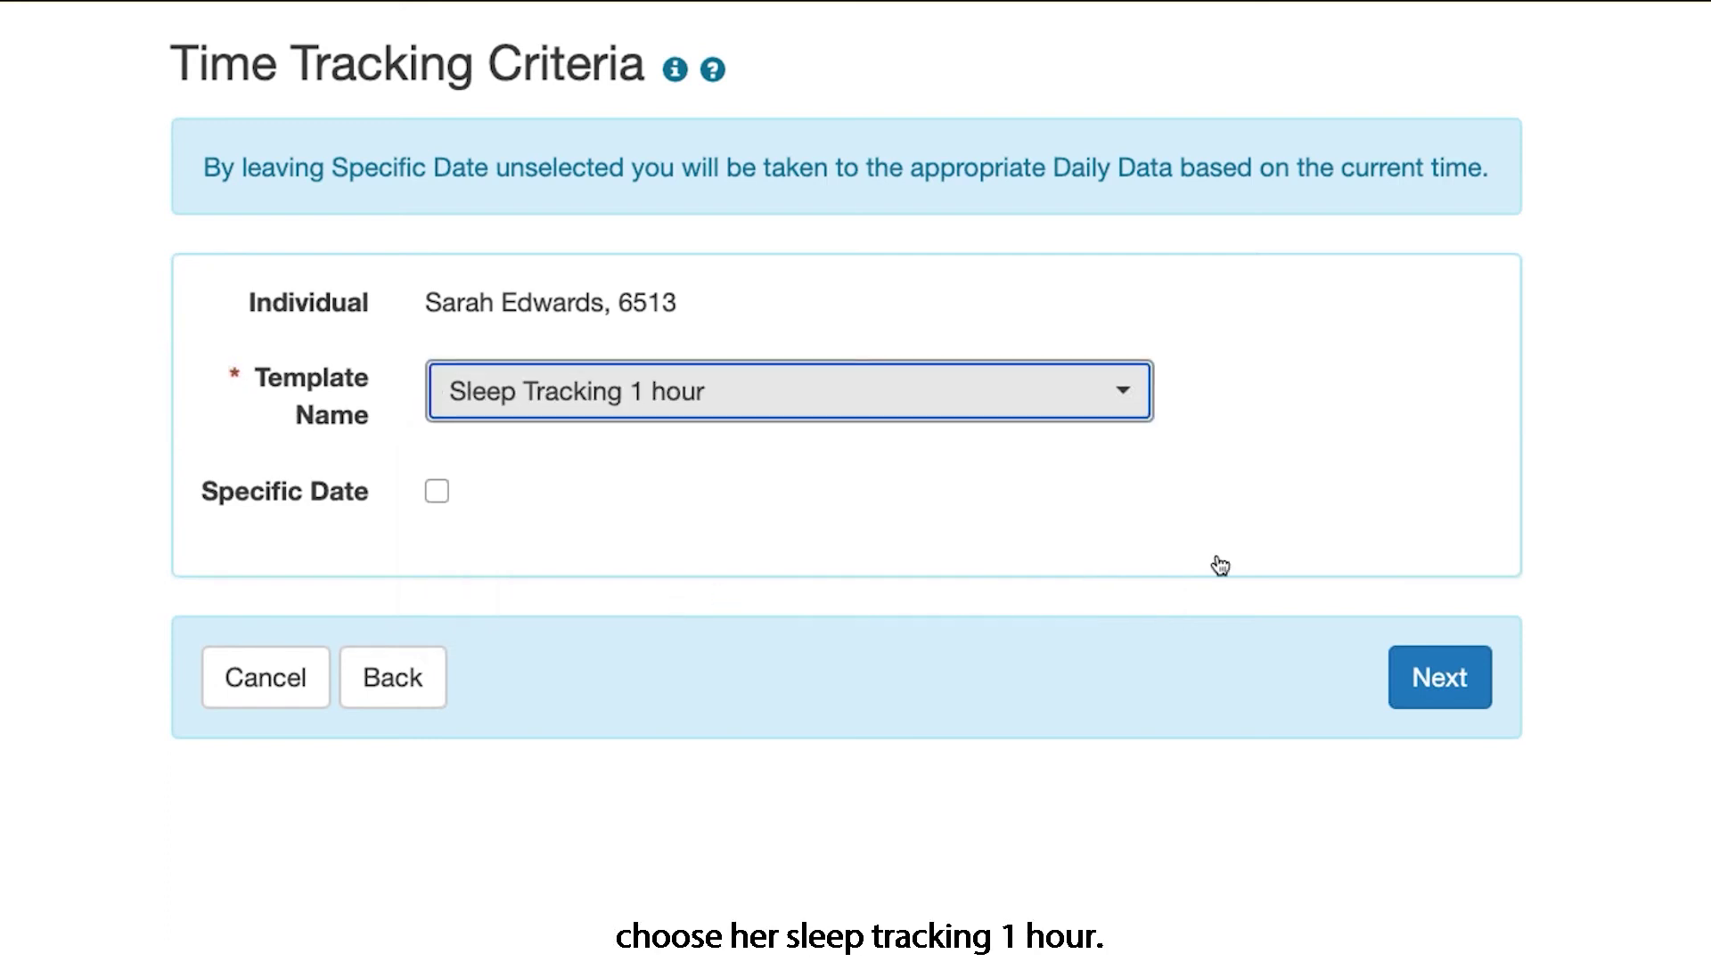
left_click(1434, 690)
scroll(1434, 693, "down", 8)
scroll(1435, 694, "down", 3)
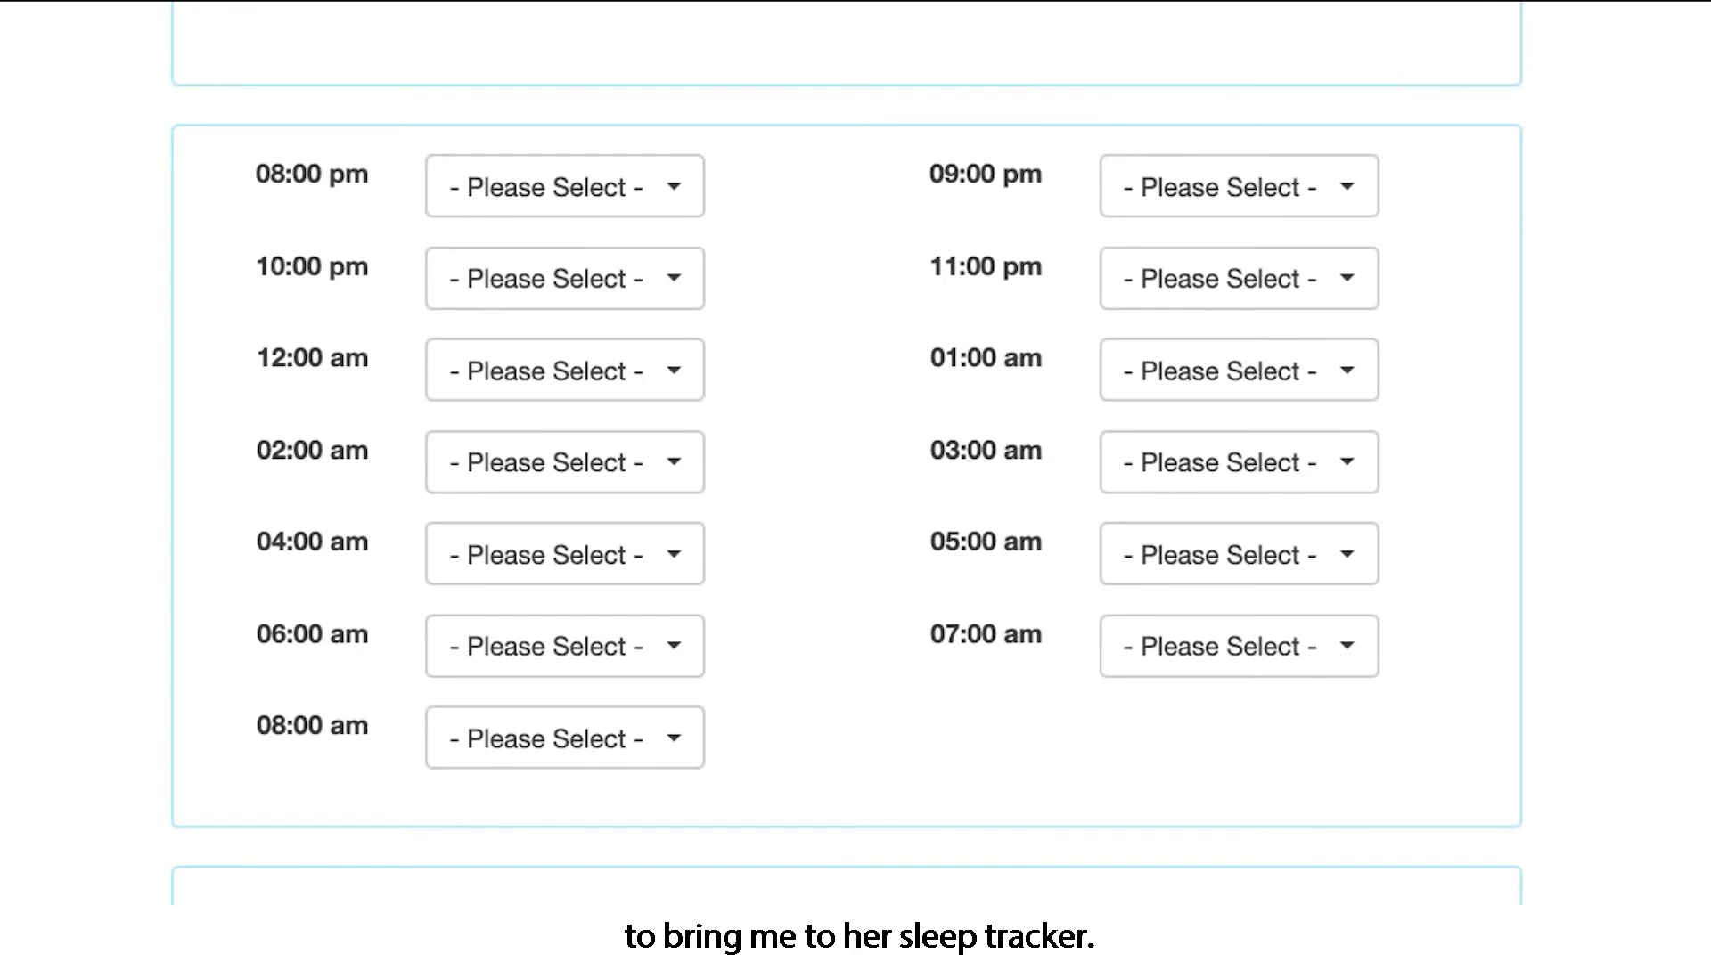
Step: Record Awake for the 08:00 pm, 09:00 pm and 10:00 pm slots of the sleep tracker
scroll(847, 481, "up", 3)
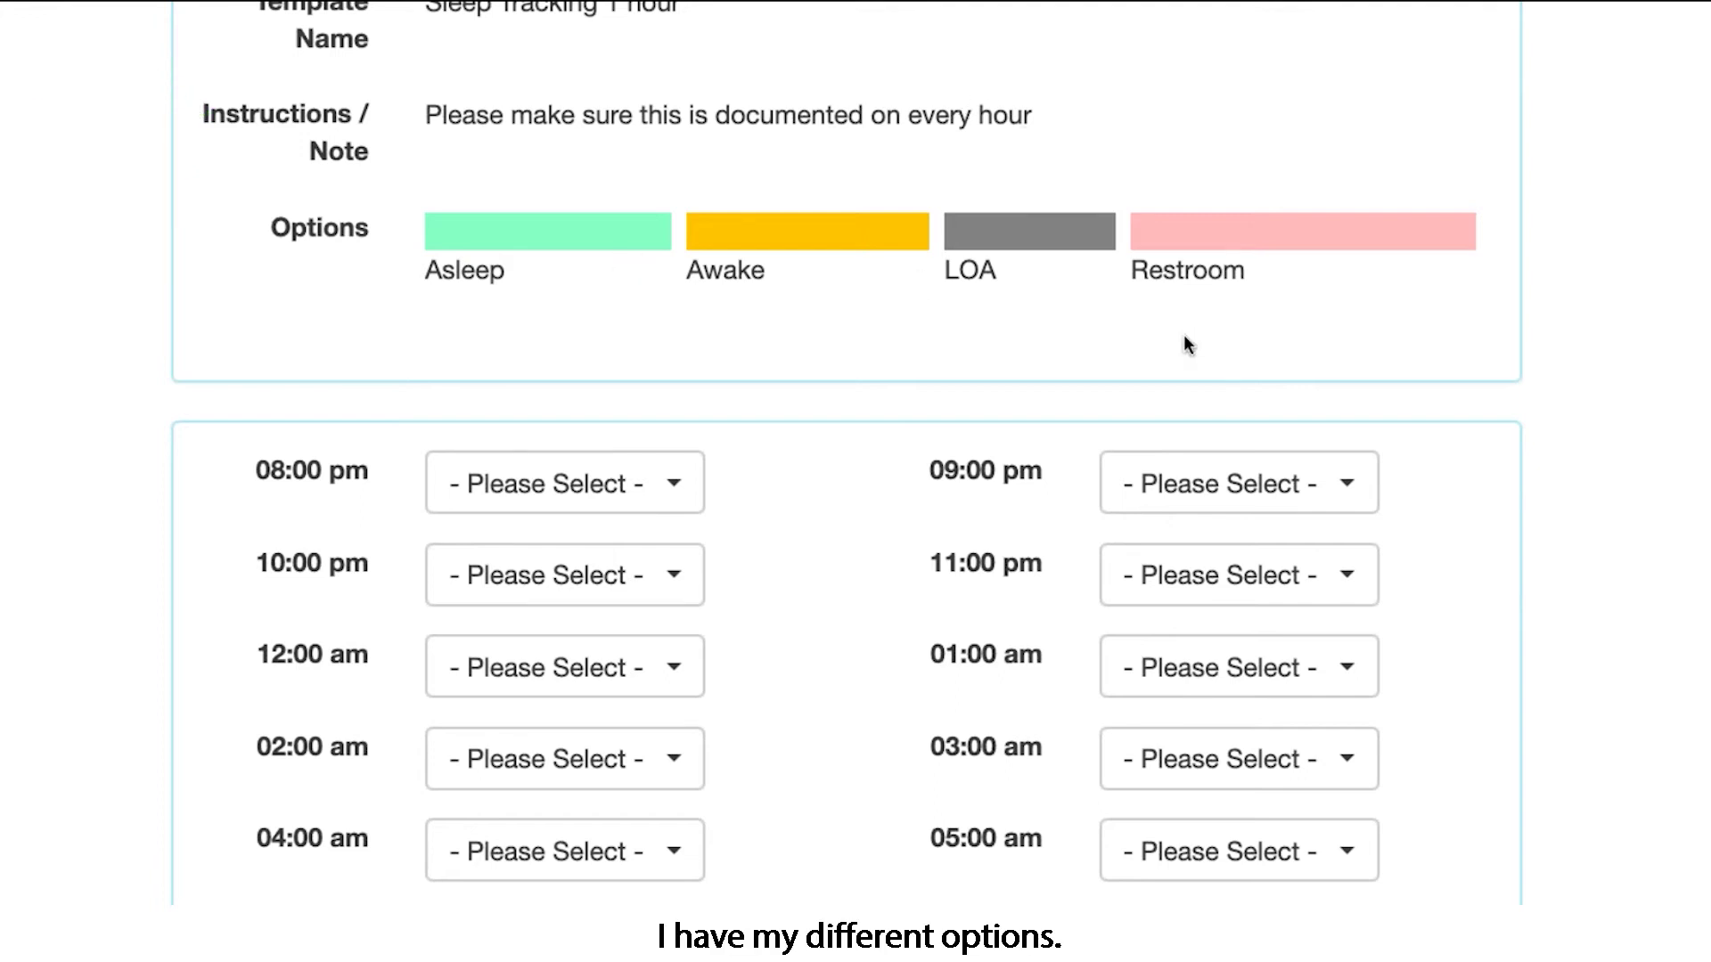
scroll(1184, 336, "down", 3)
left_click(674, 236)
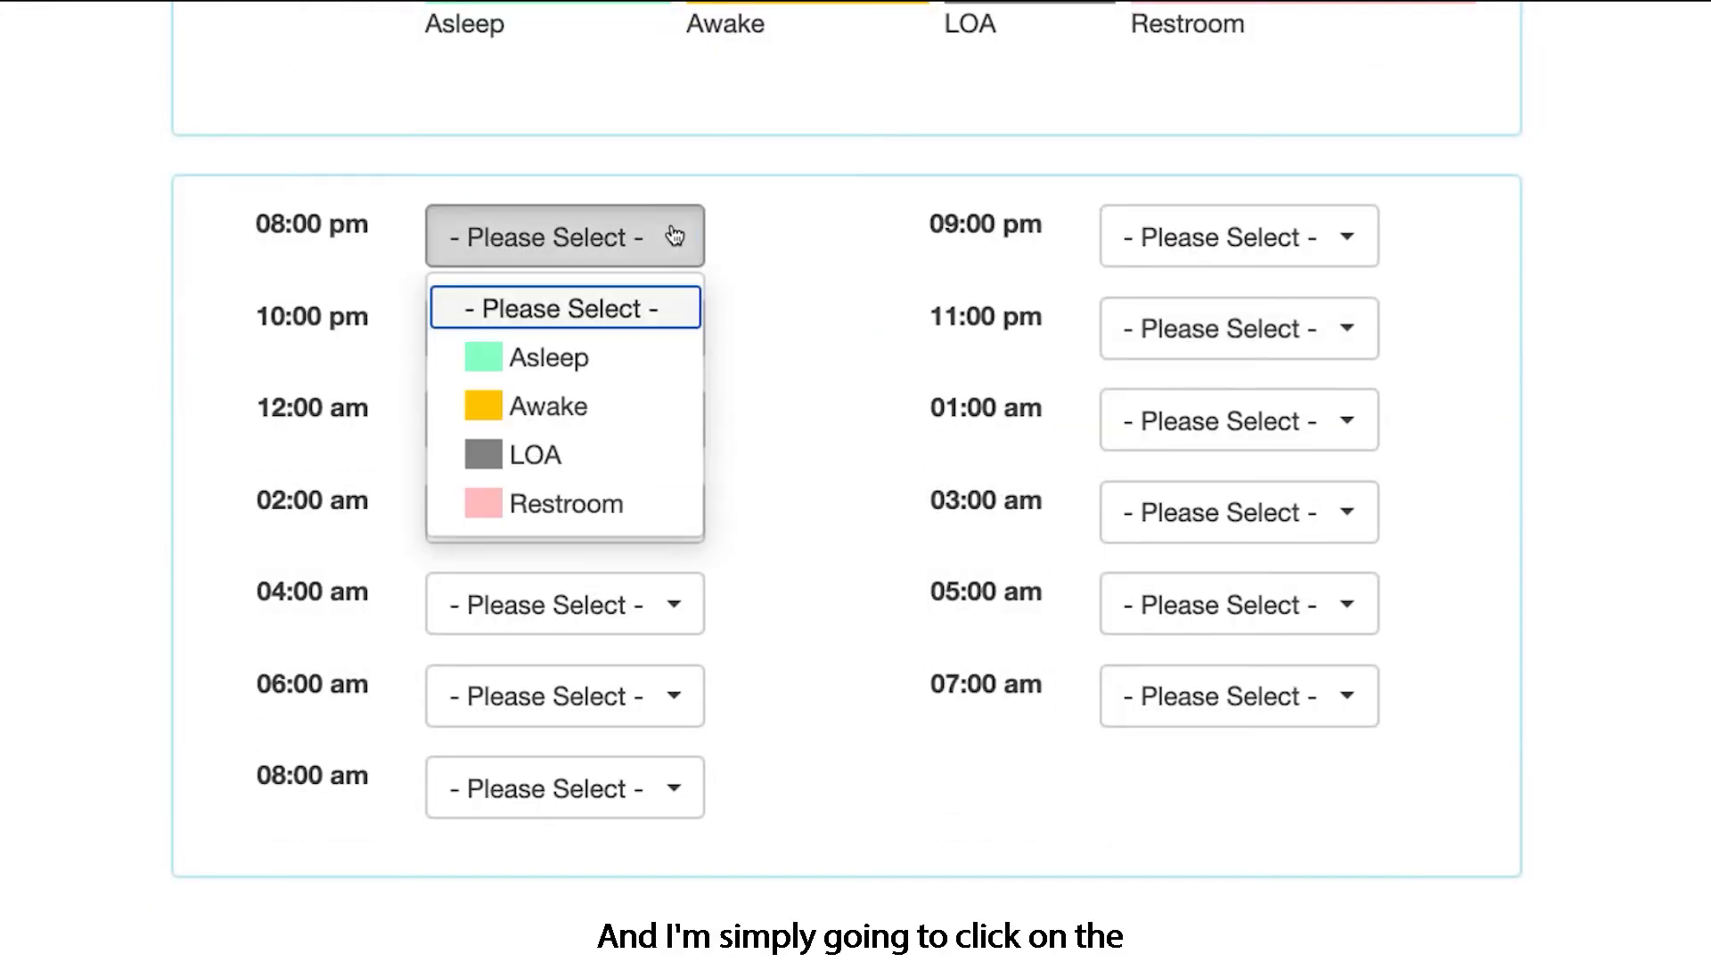
left_click(599, 408)
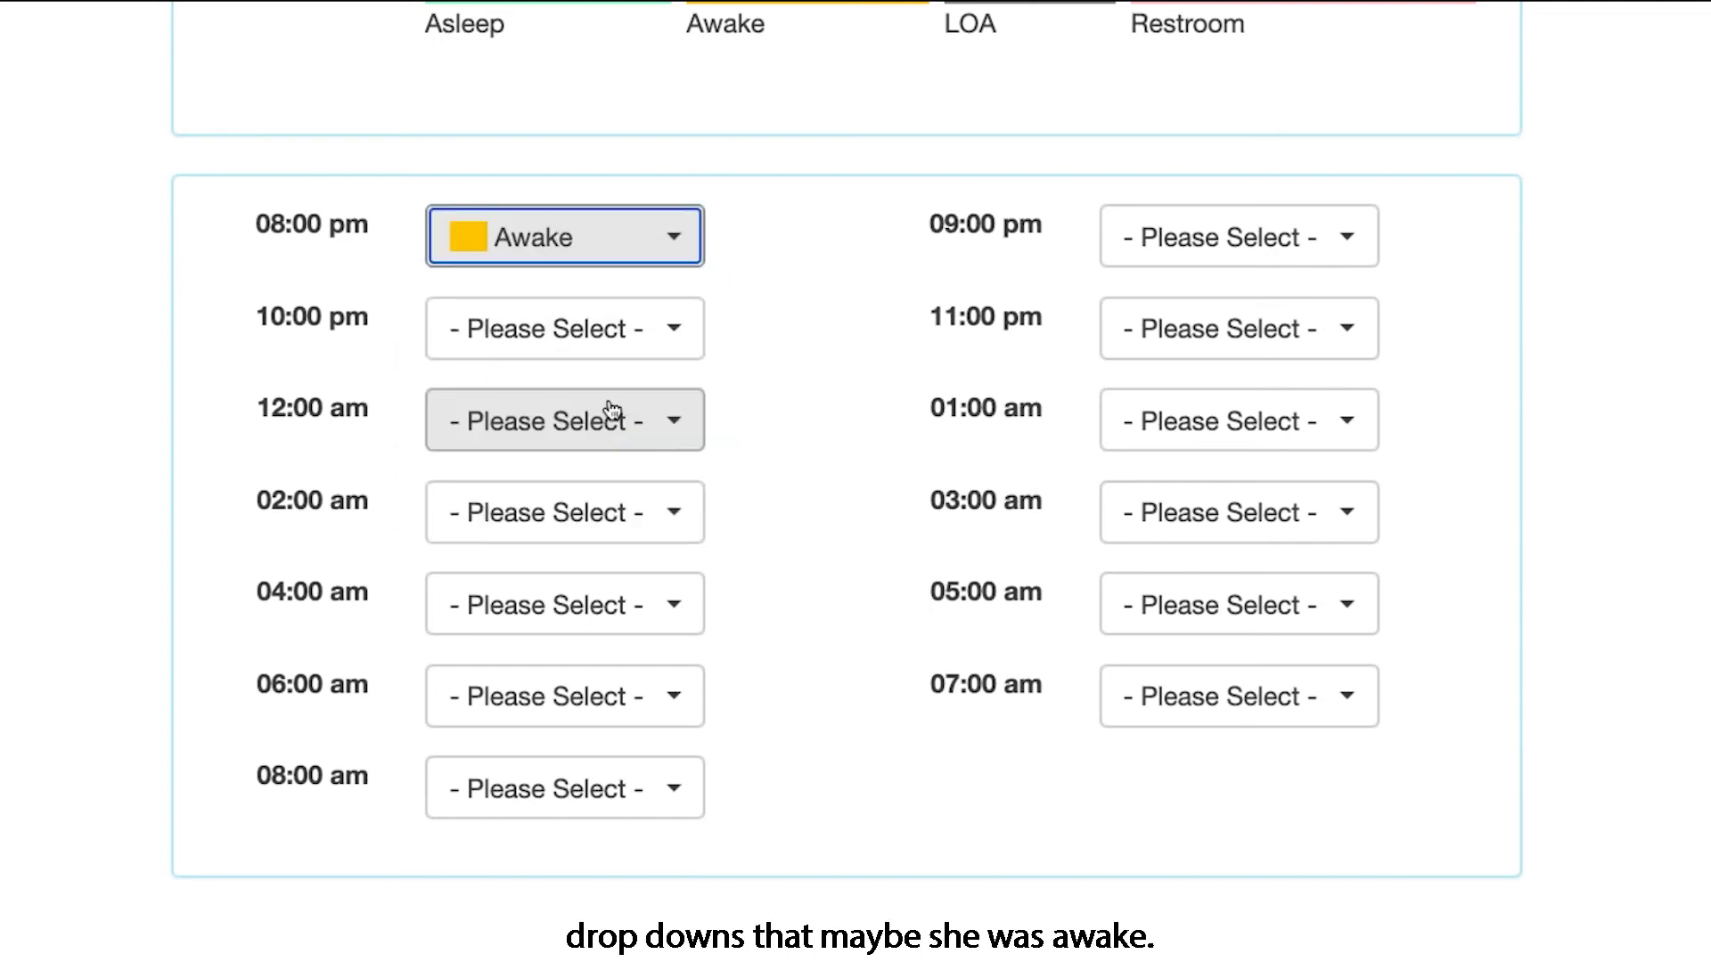
left_click(1346, 258)
left_click(1233, 408)
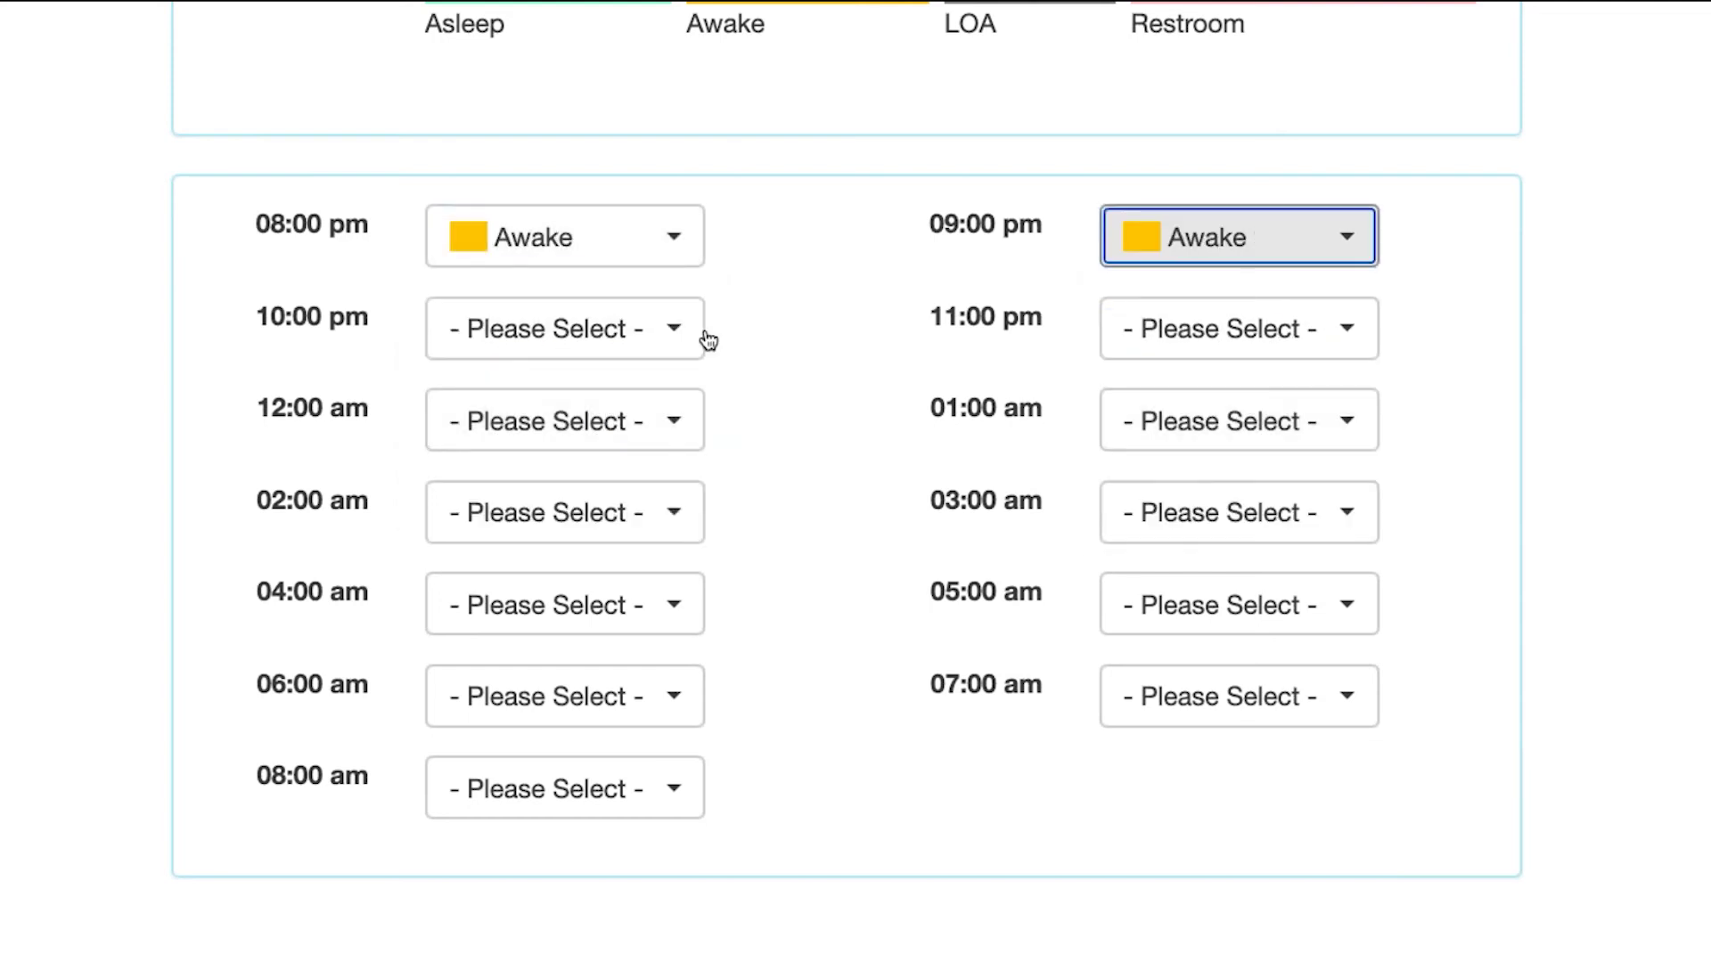
left_click(648, 331)
left_click(570, 497)
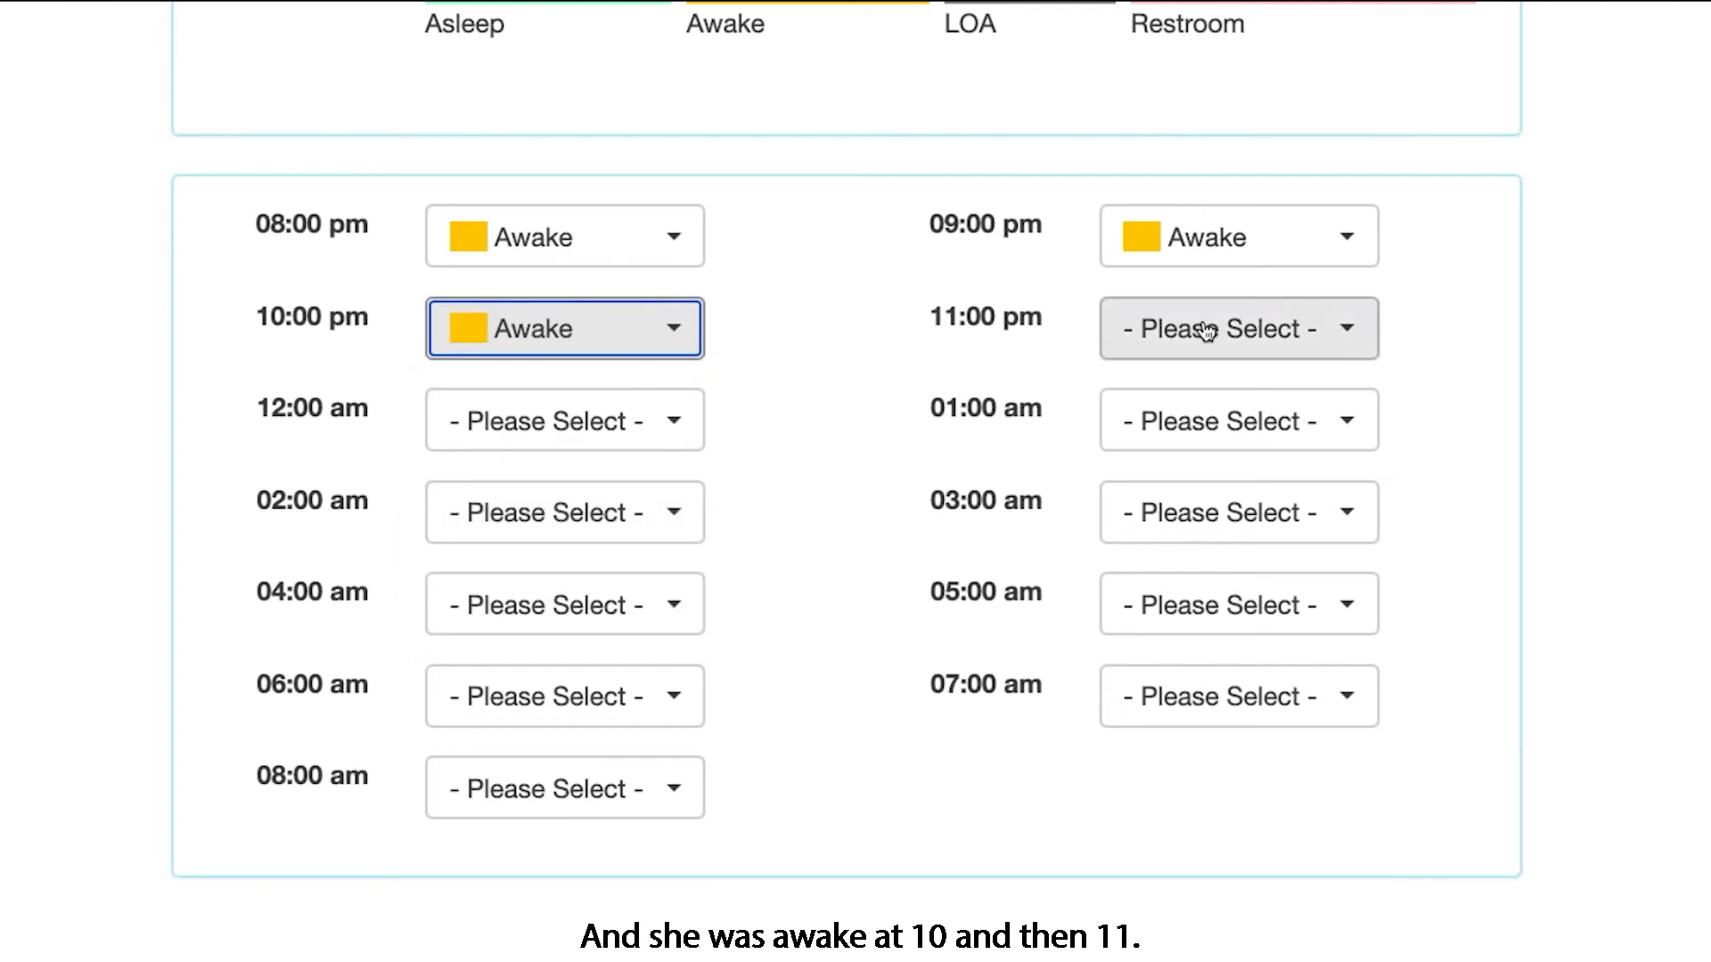
Step: Record Asleep for 11:00 pm and 12:00 am, and Restroom for 01:00 am
left_click(1260, 346)
left_click(1217, 447)
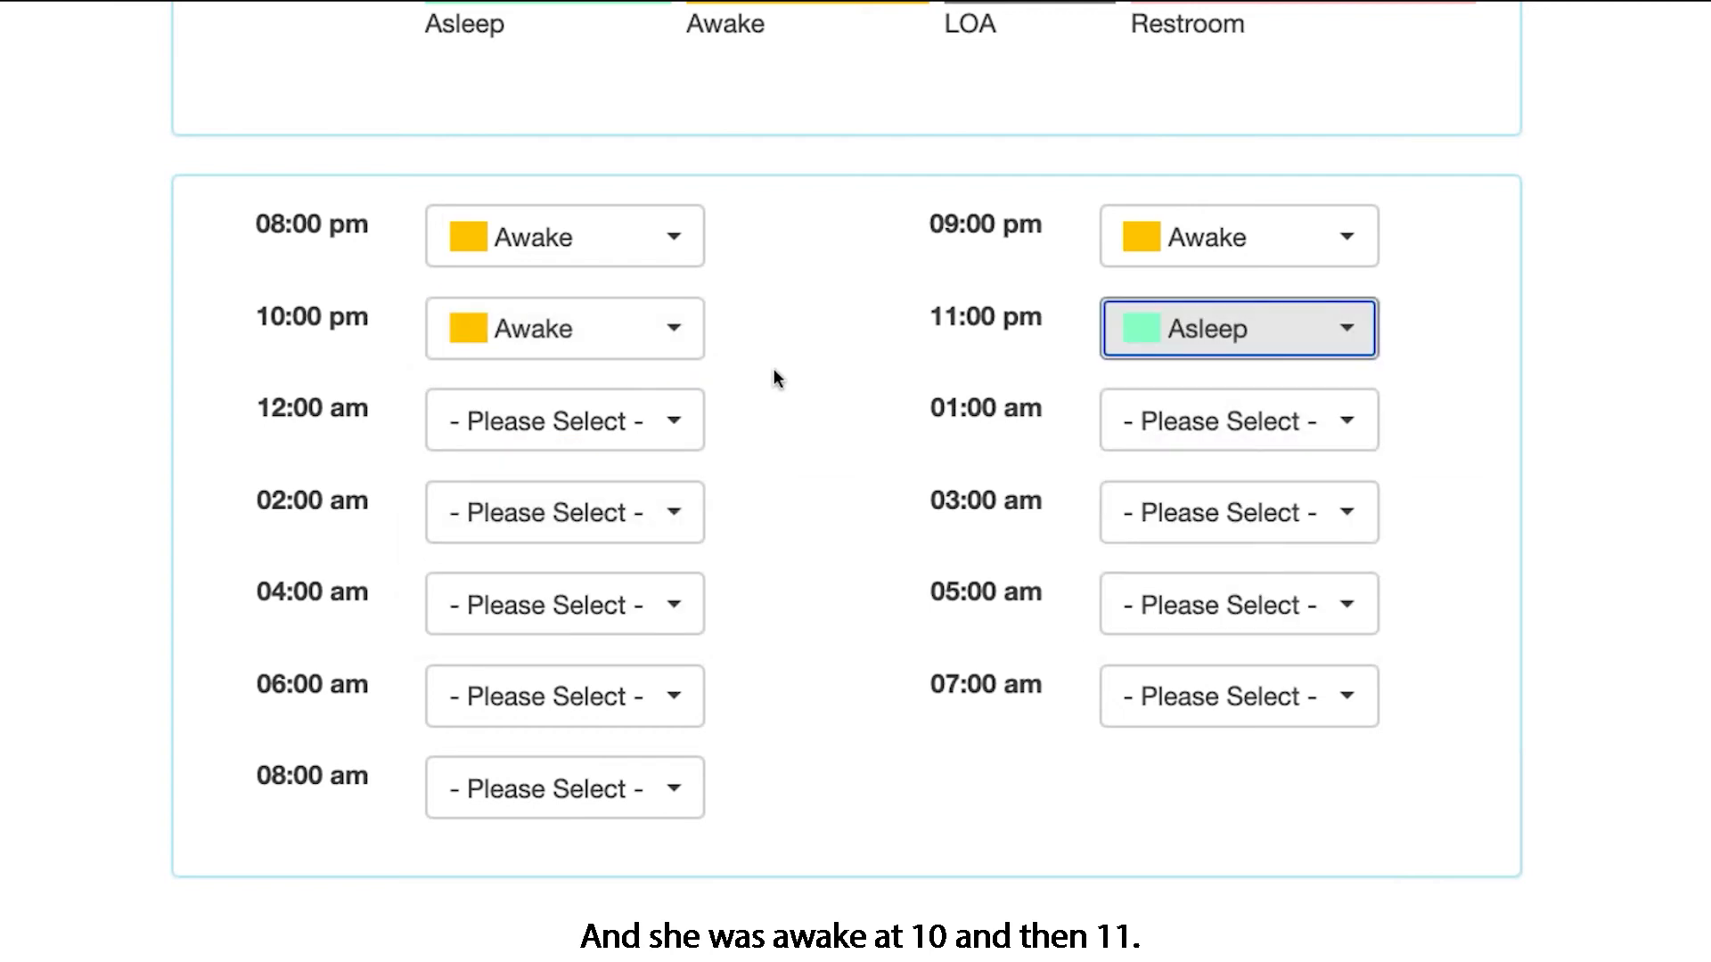
left_click(654, 424)
left_click(595, 562)
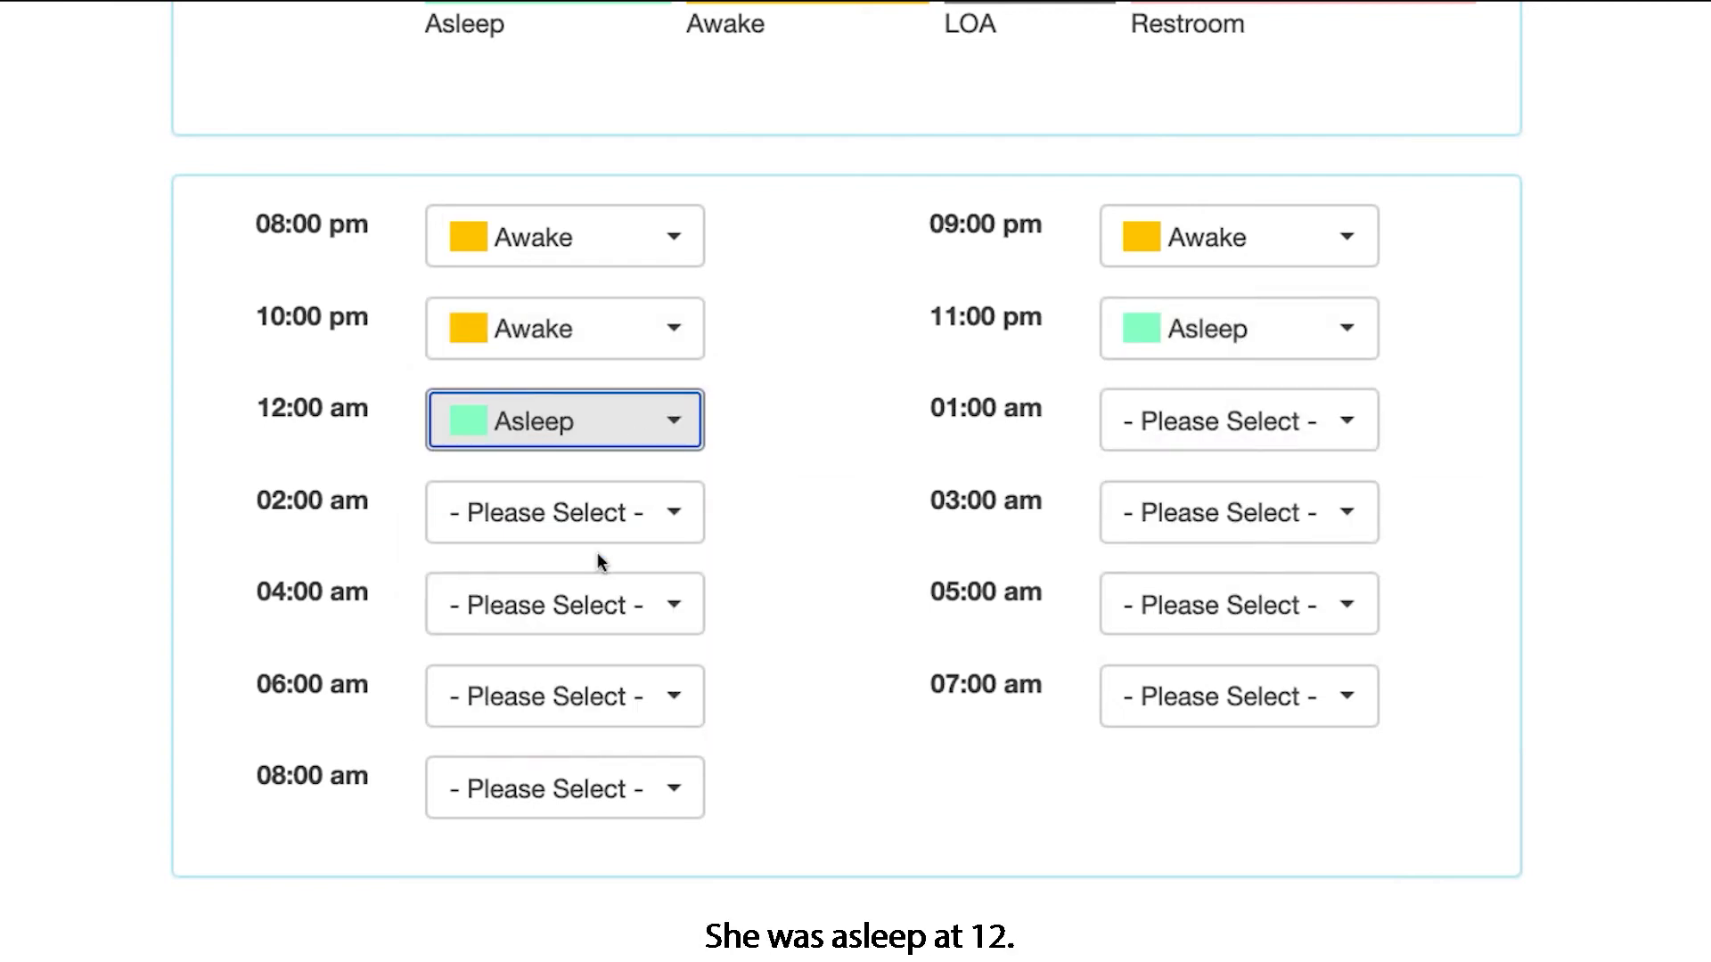
left_click(1274, 430)
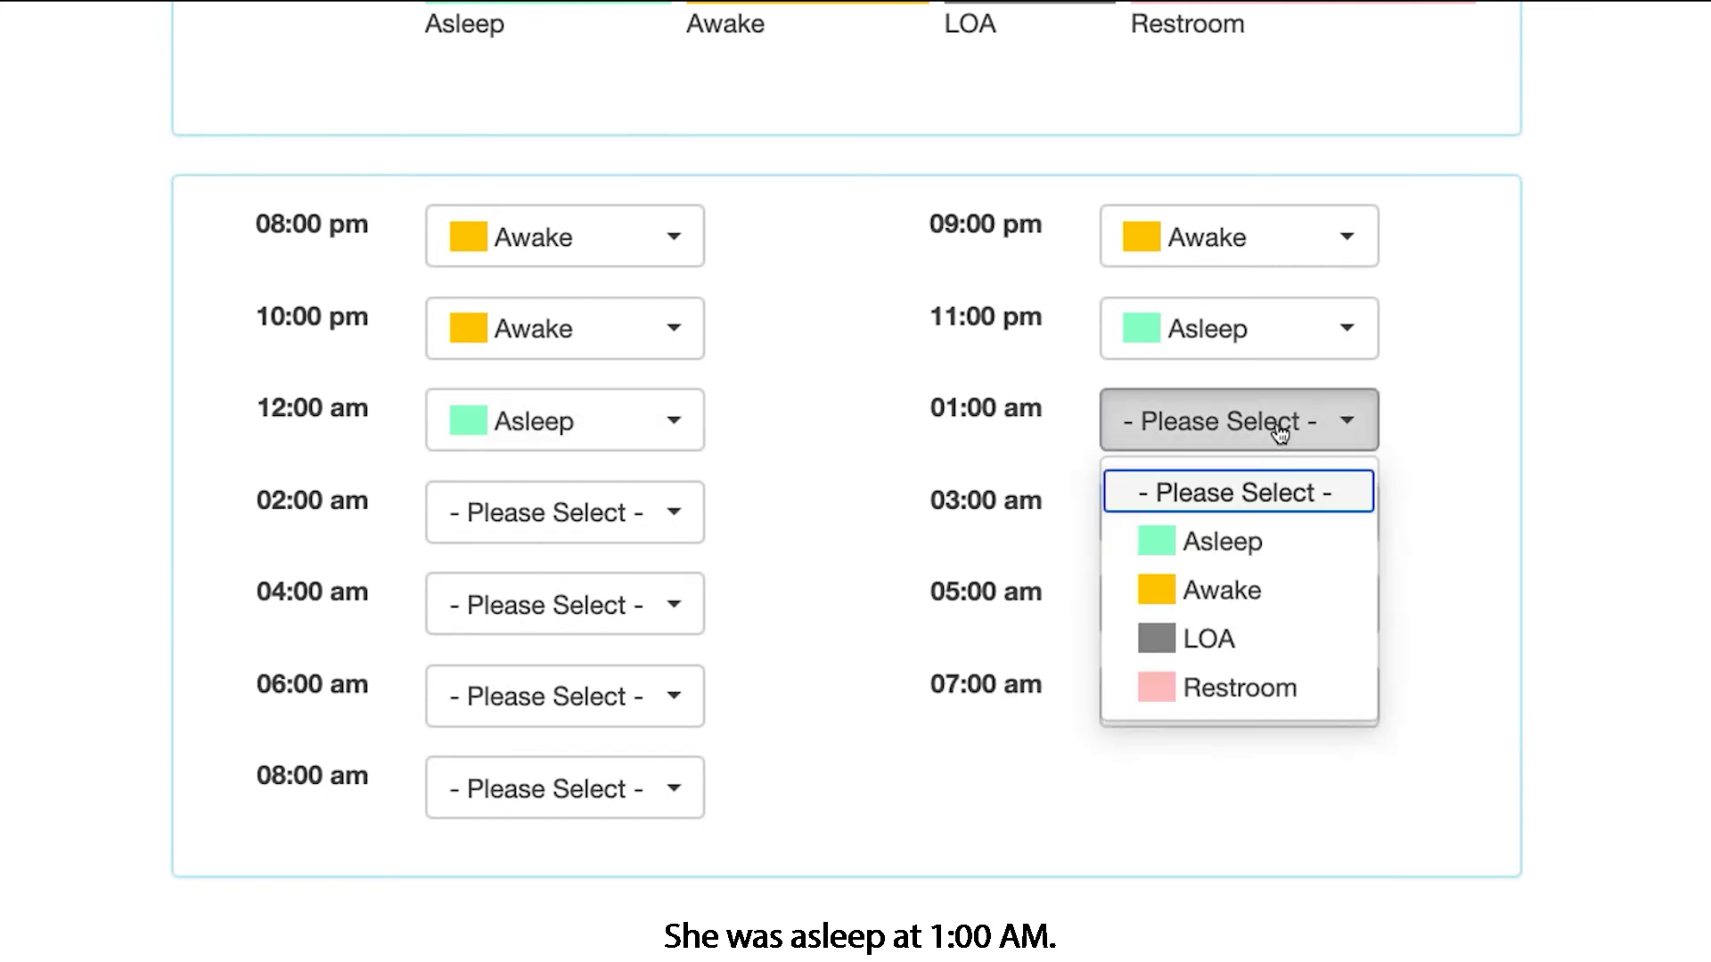
left_click(1201, 695)
Step: Record Asleep for the 02:00 am, 03:00 am, 04:00 am and 05:00 am slots
left_click(657, 523)
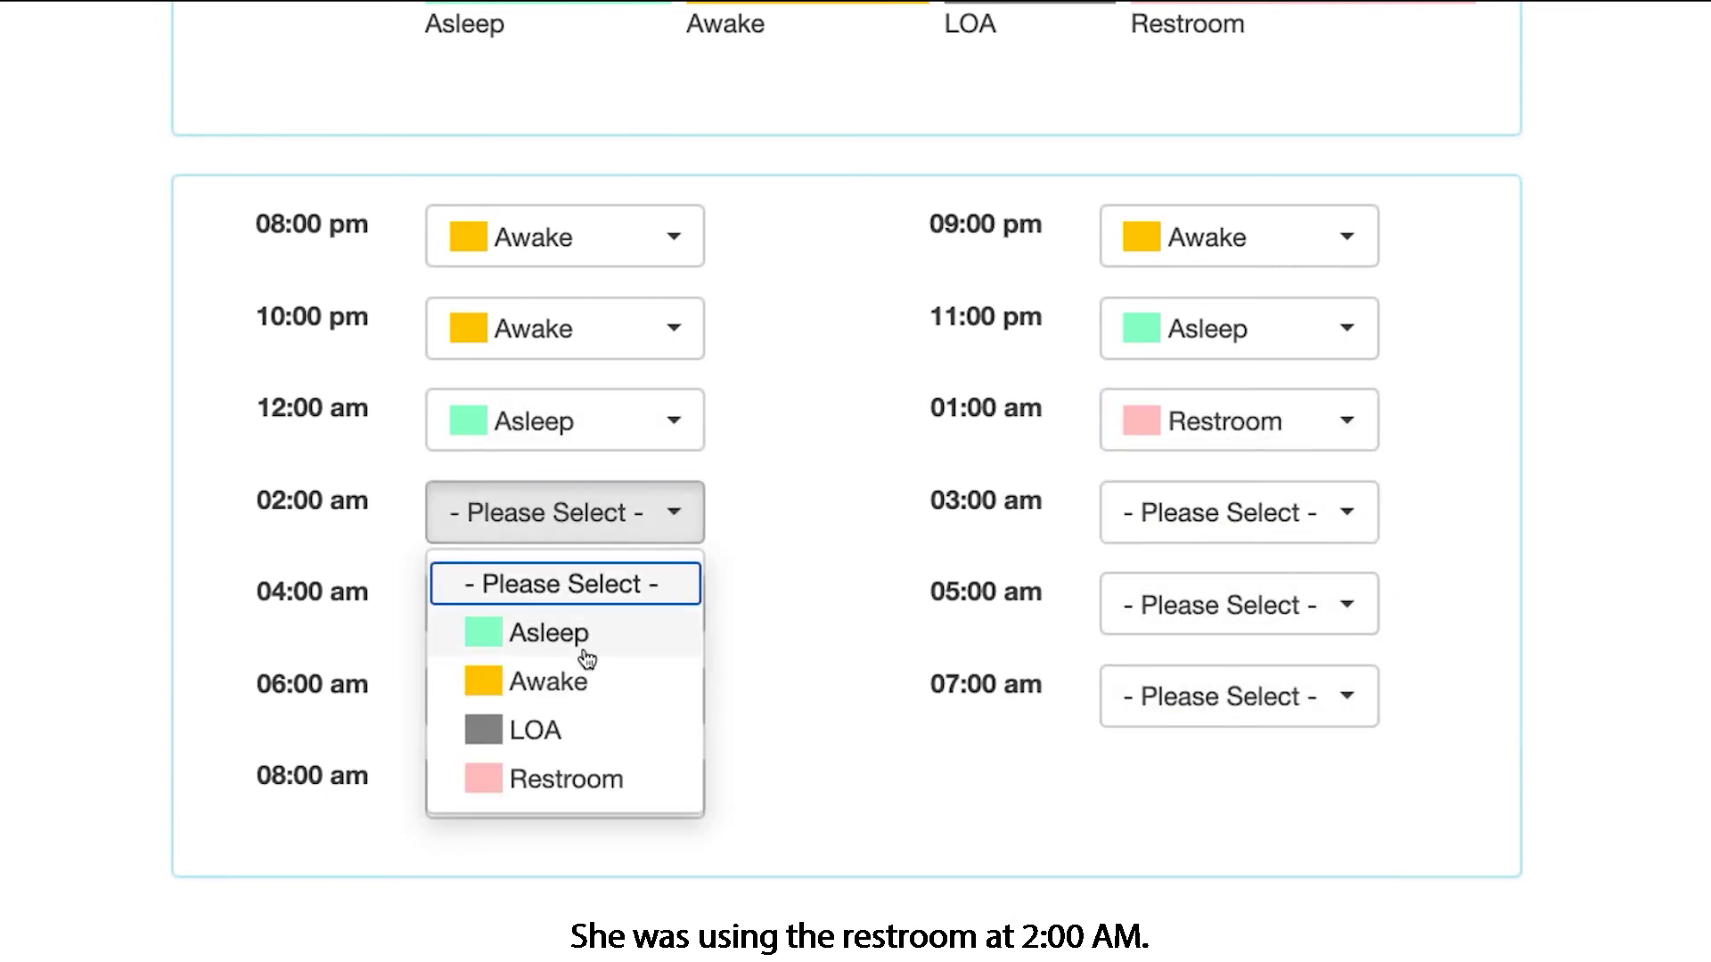
left_click(571, 633)
left_click(1294, 523)
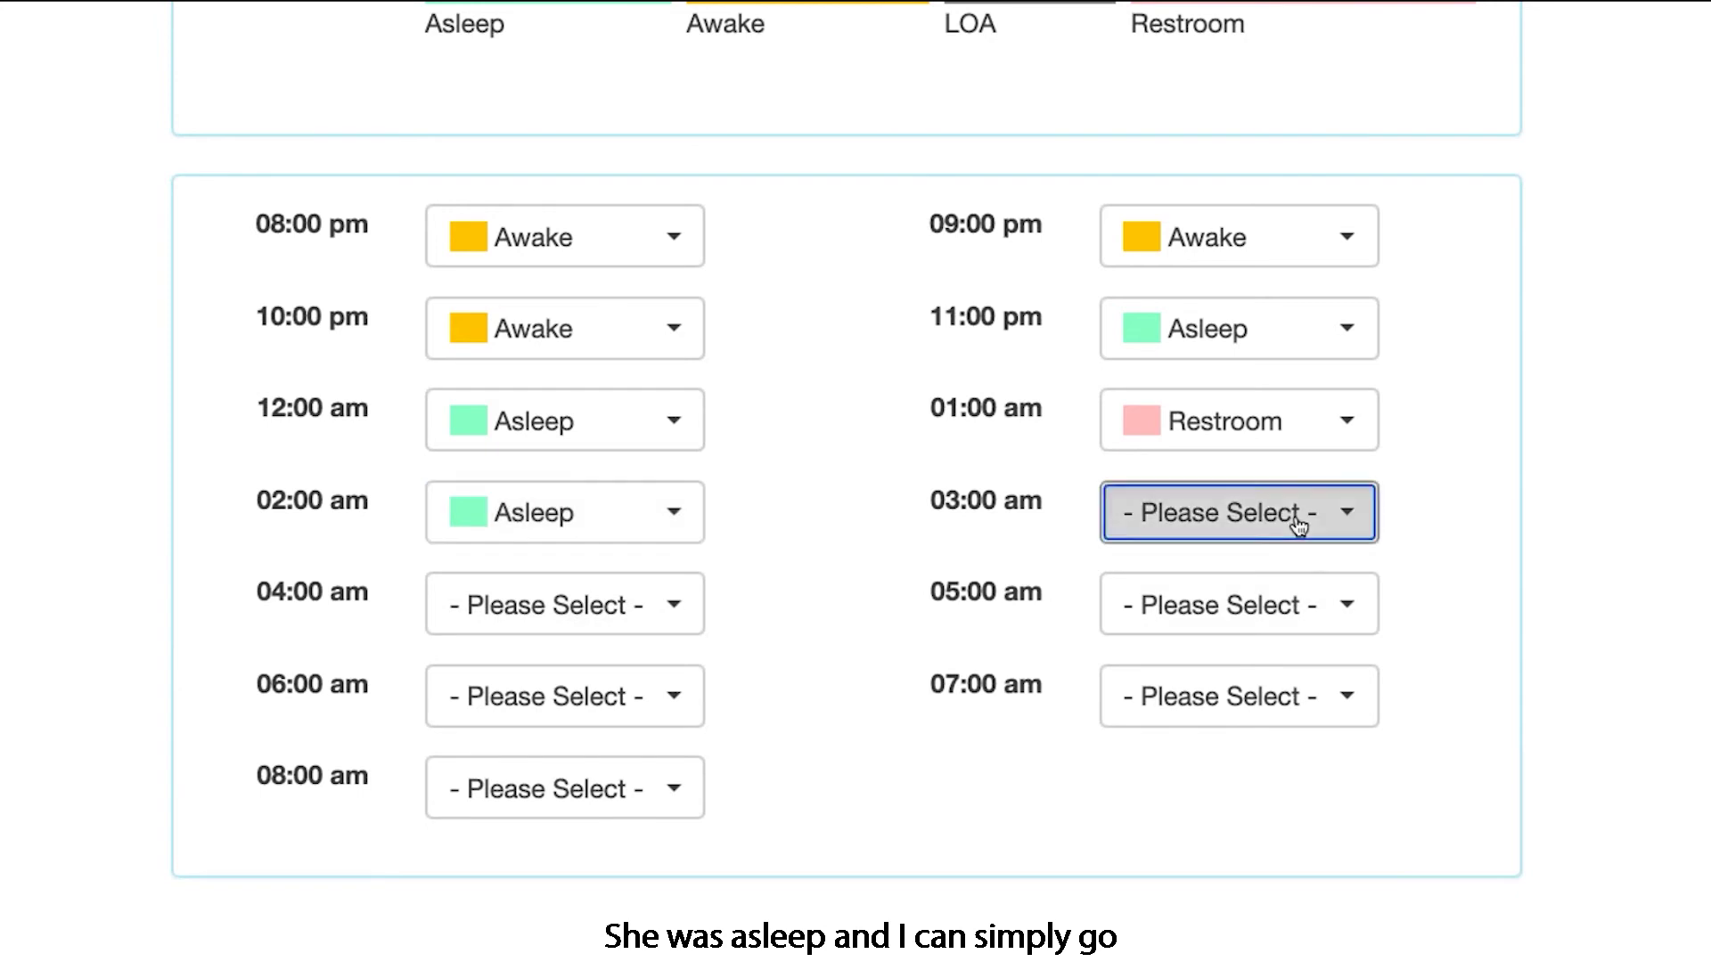
left_click(1258, 635)
left_click(641, 618)
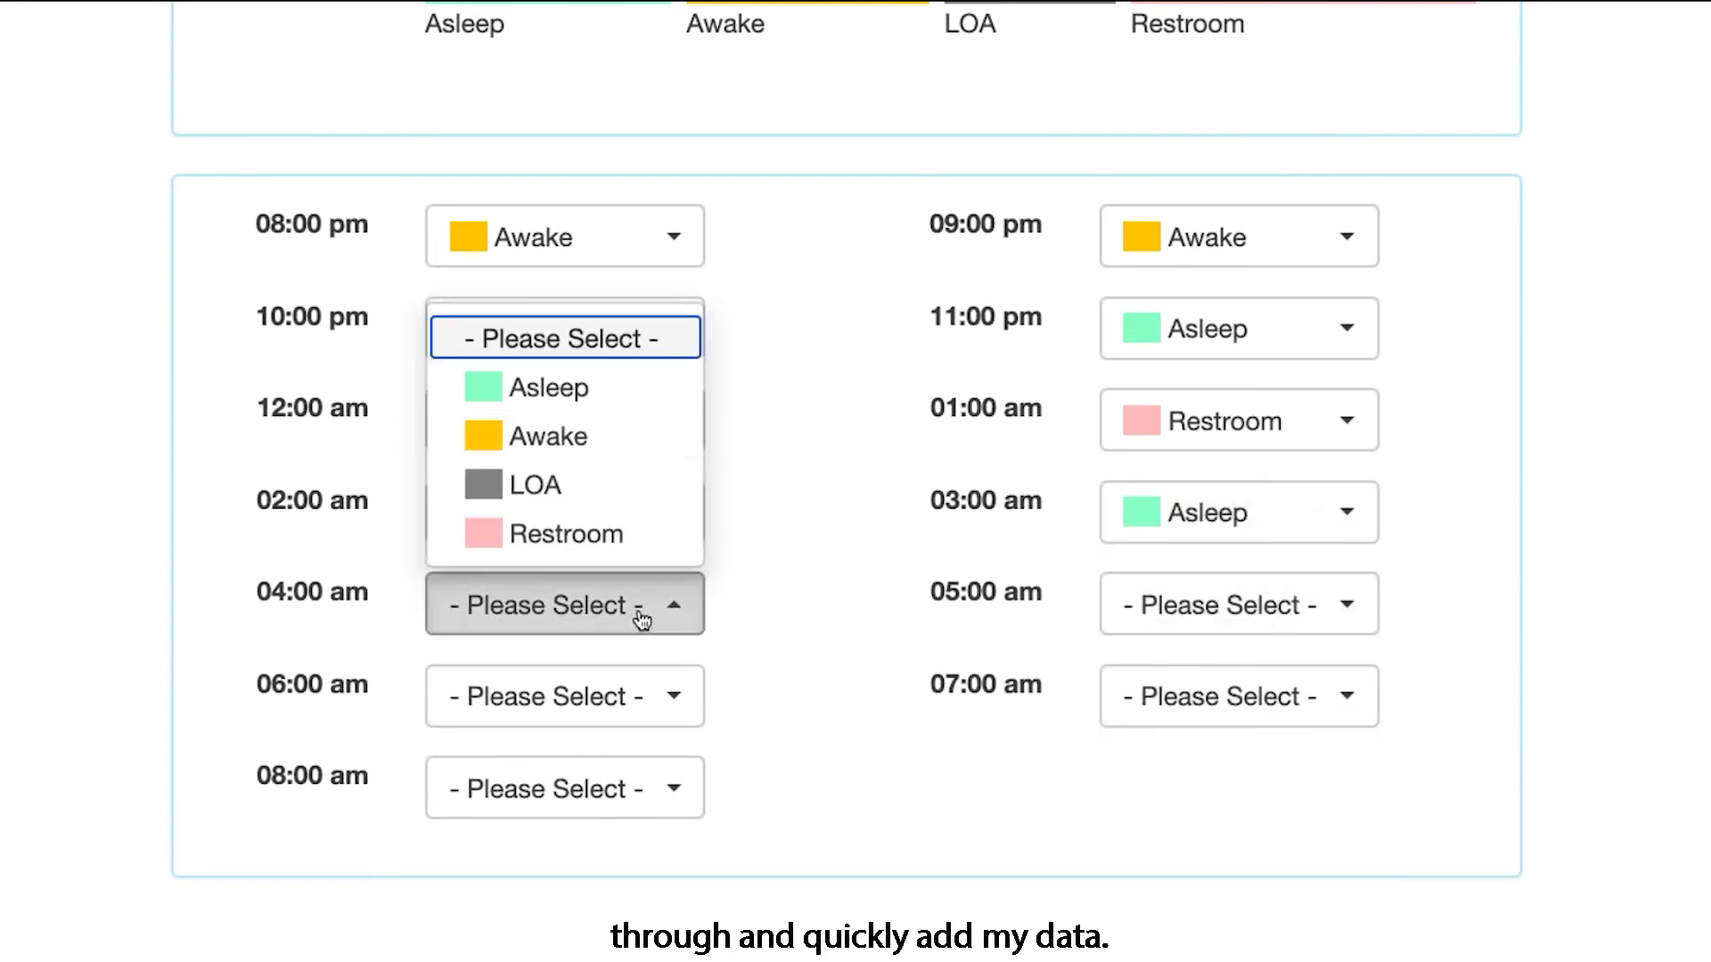
left_click(597, 380)
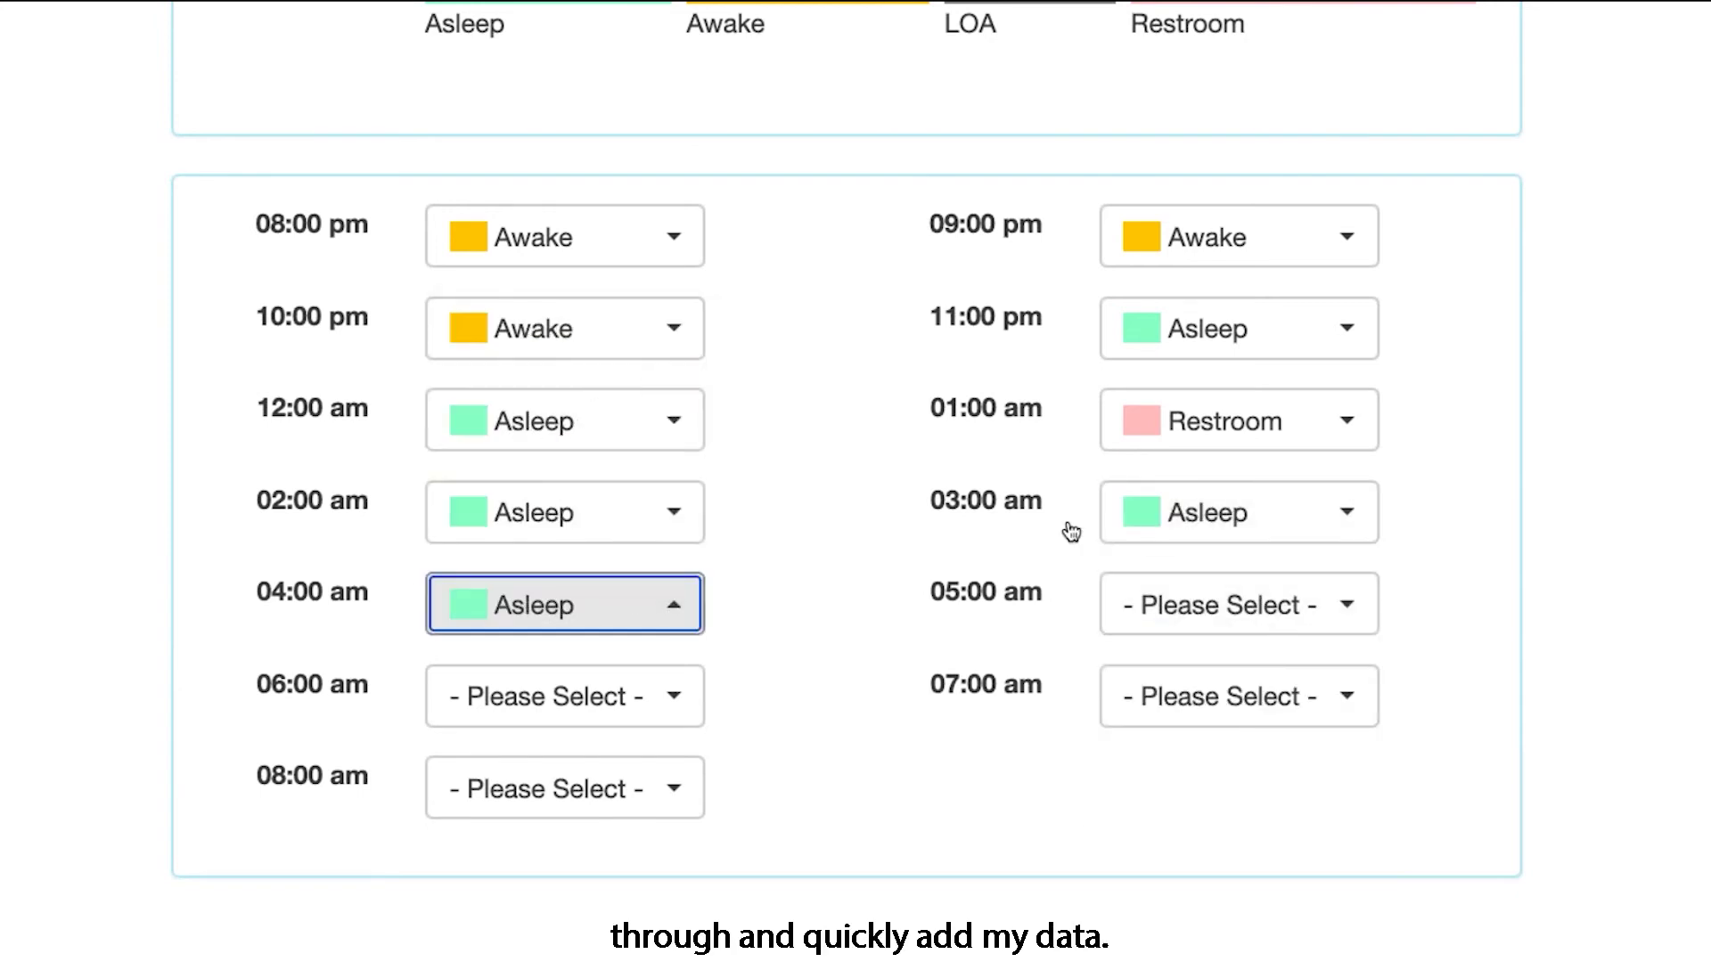
left_click(1287, 608)
left_click(1216, 385)
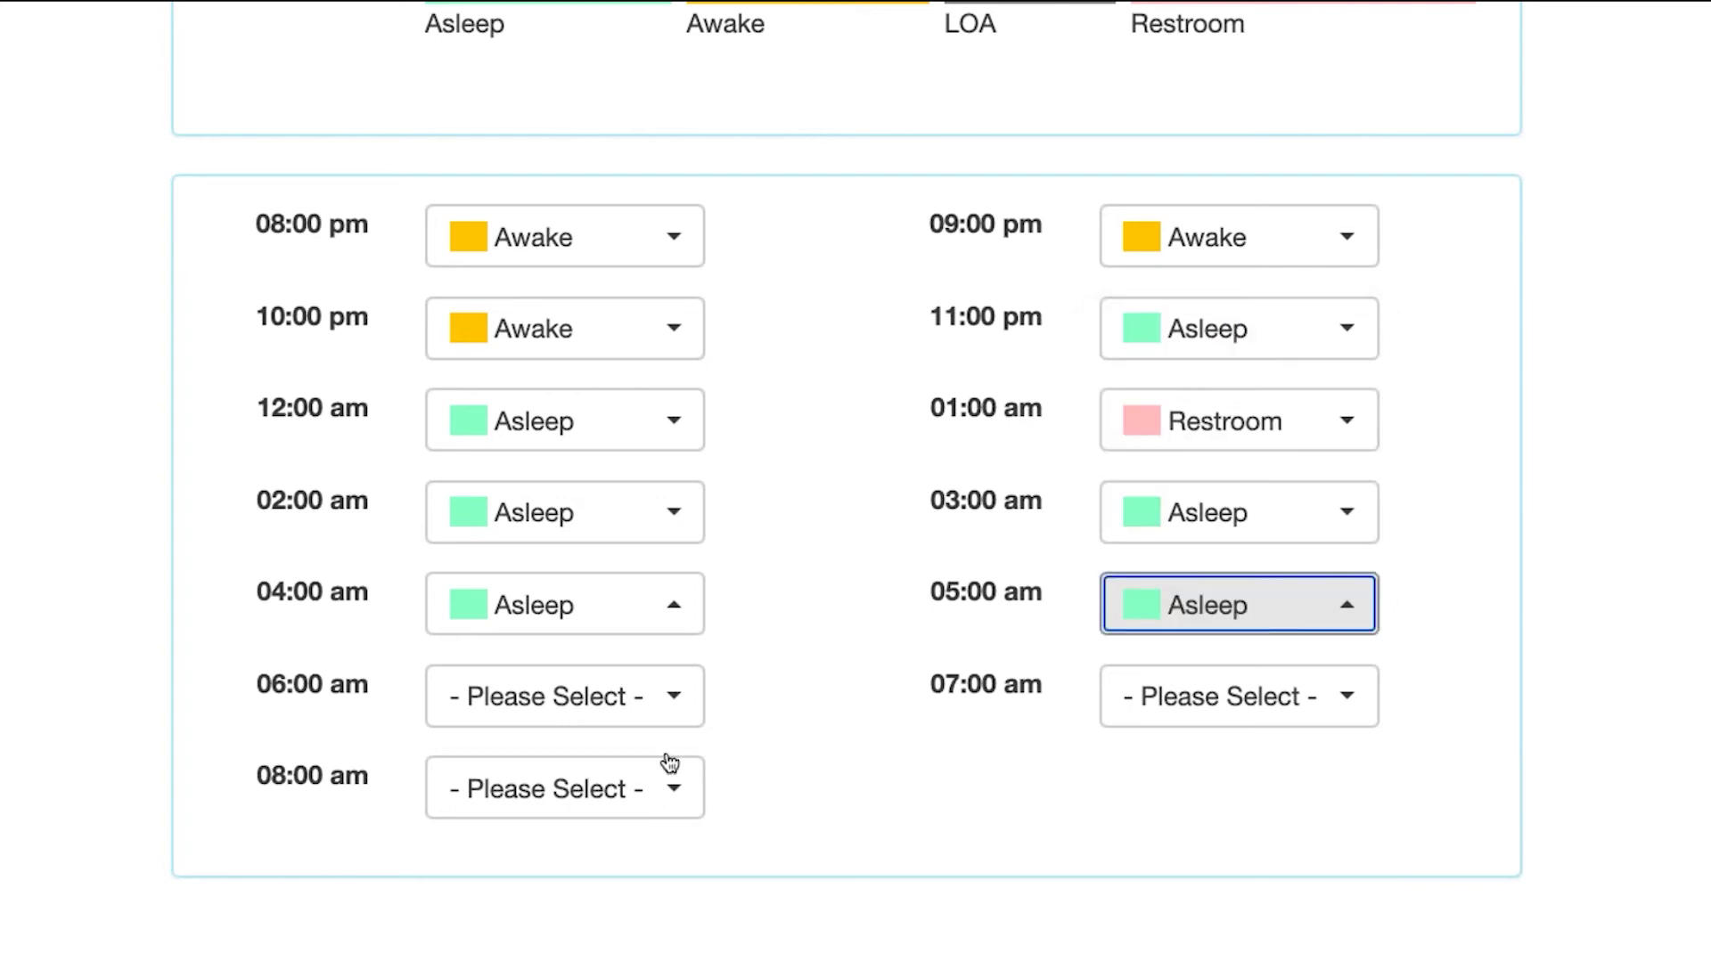
Step: Record Asleep for 06:00 am and 07:00 am and Awake for 08:00 am, and save the daily data
left_click(619, 710)
left_click(592, 482)
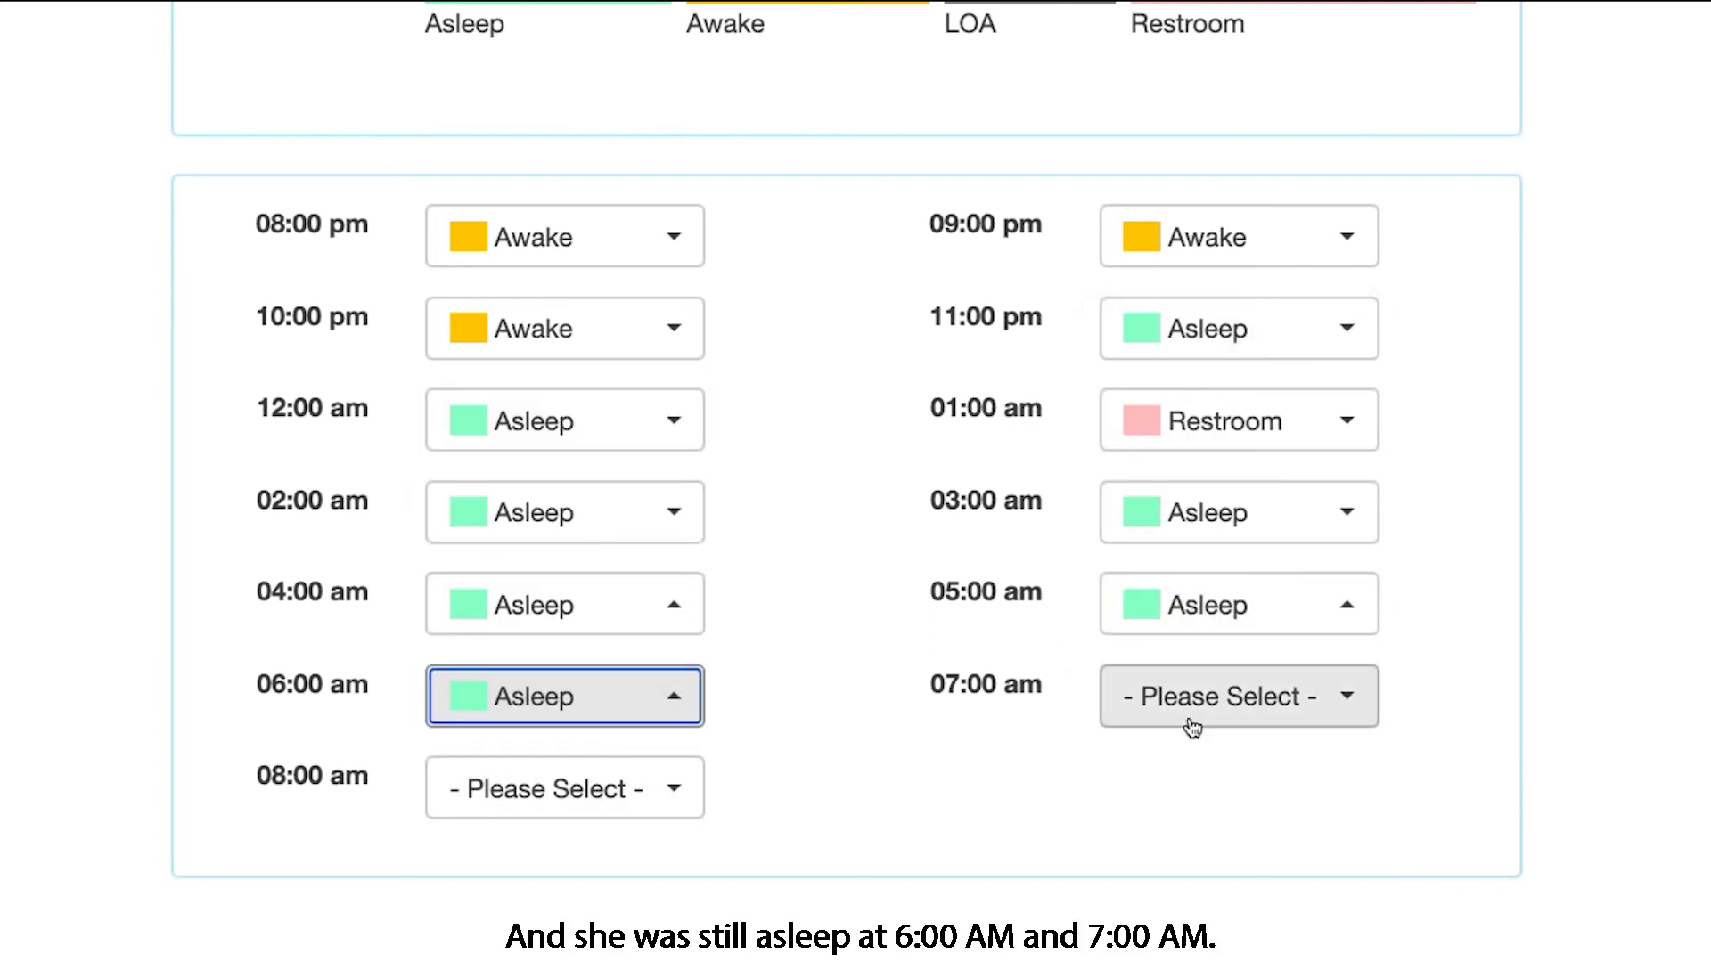
left_click(1195, 710)
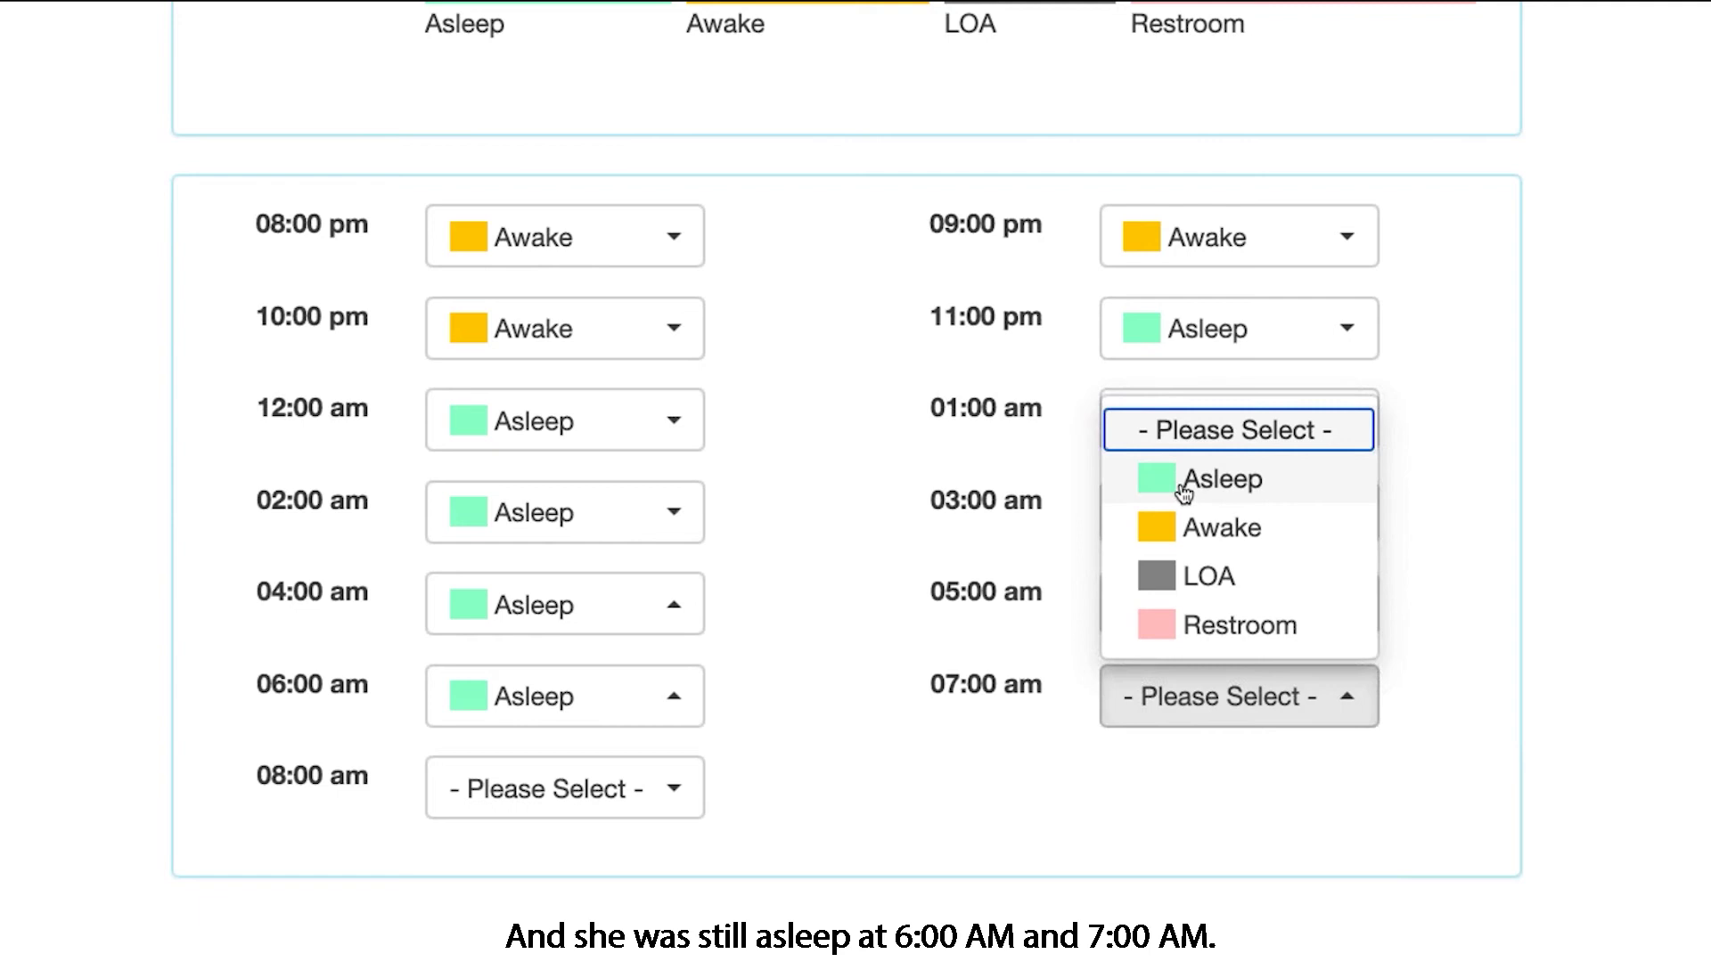
left_click(1184, 490)
left_click(662, 783)
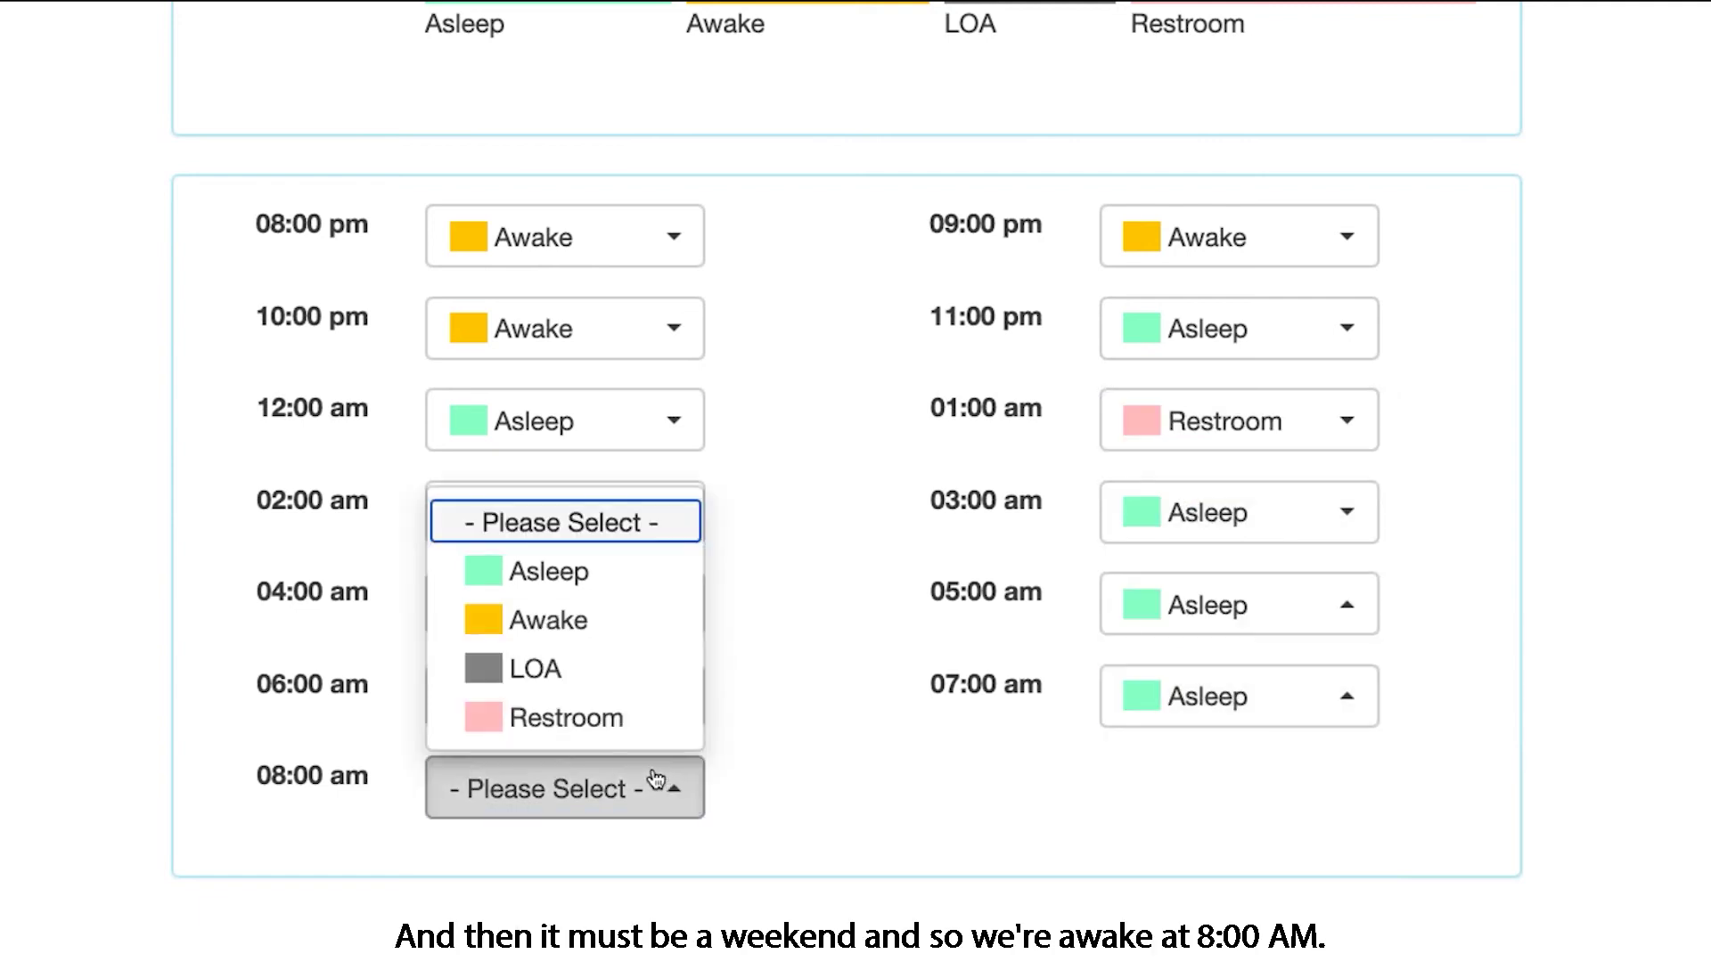
left_click(599, 625)
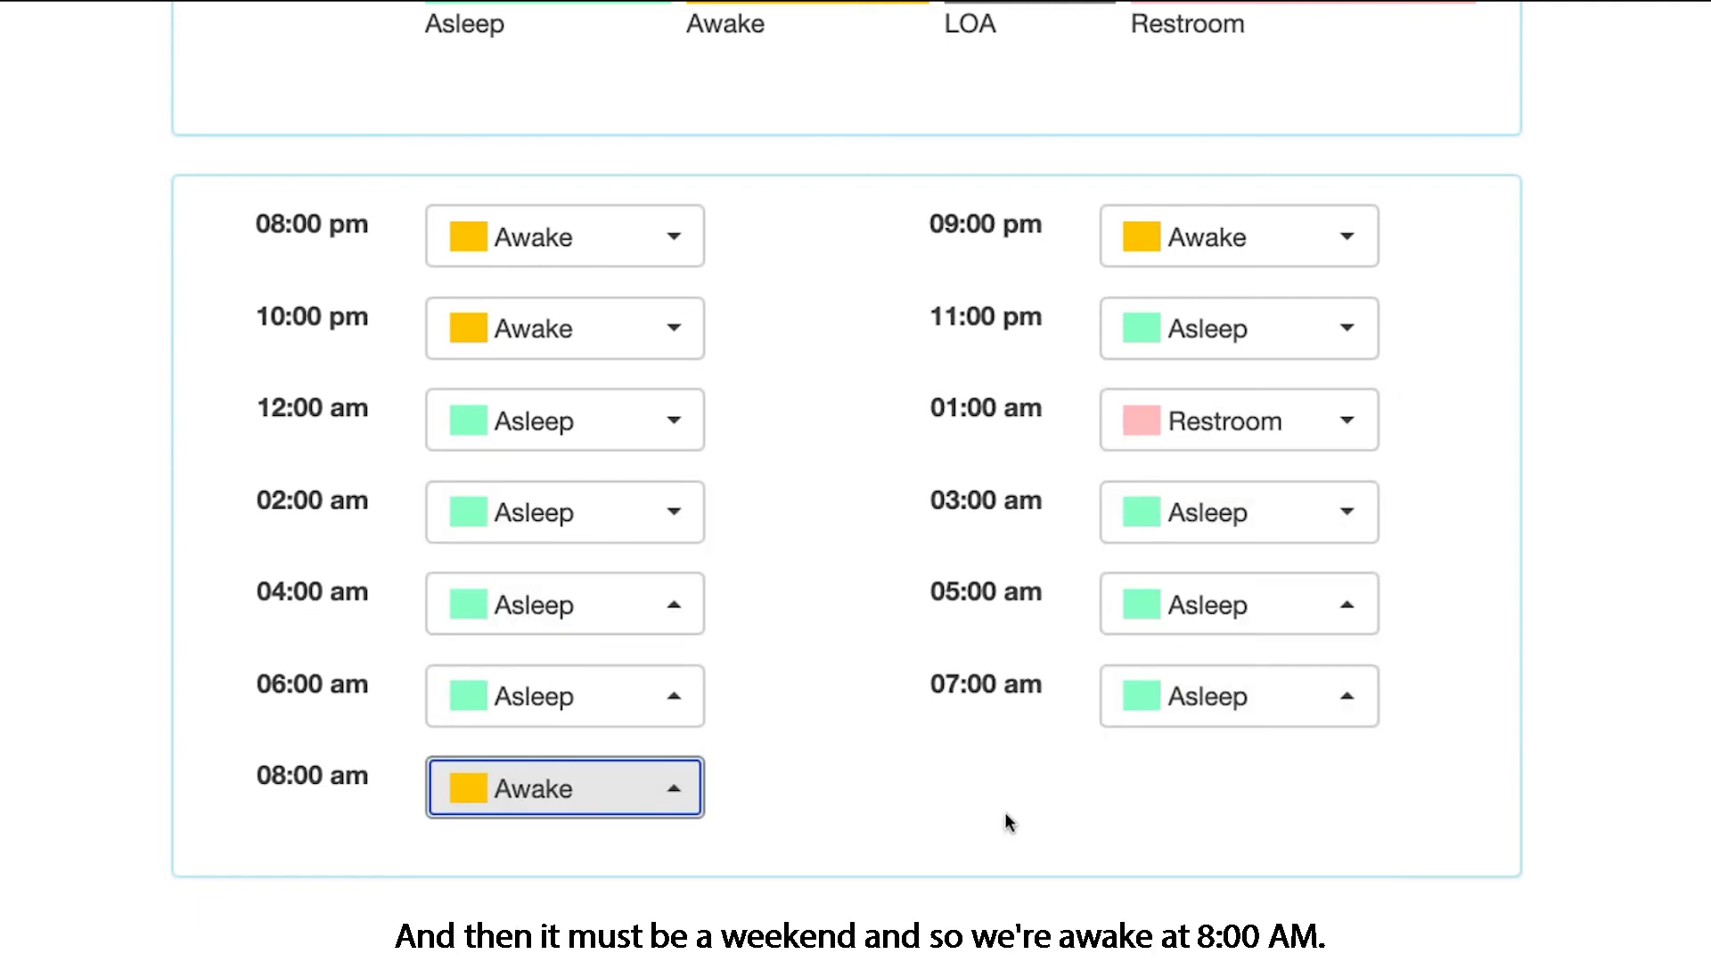
scroll(1007, 822, "down", 5)
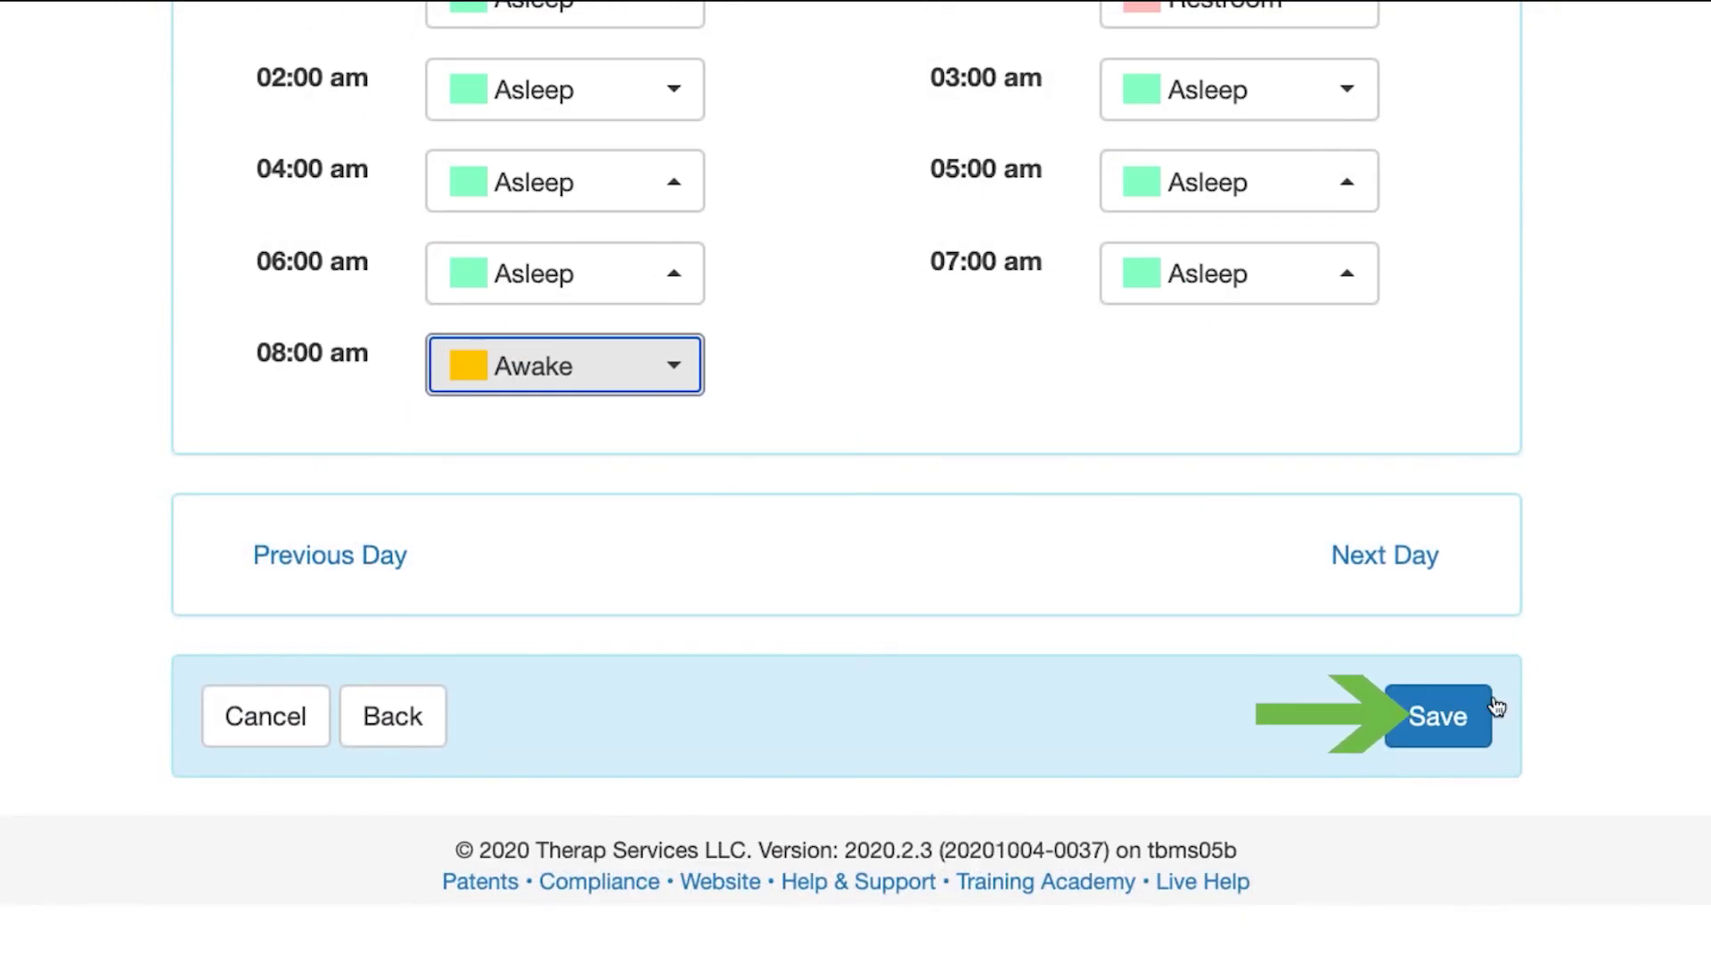
left_click(1490, 708)
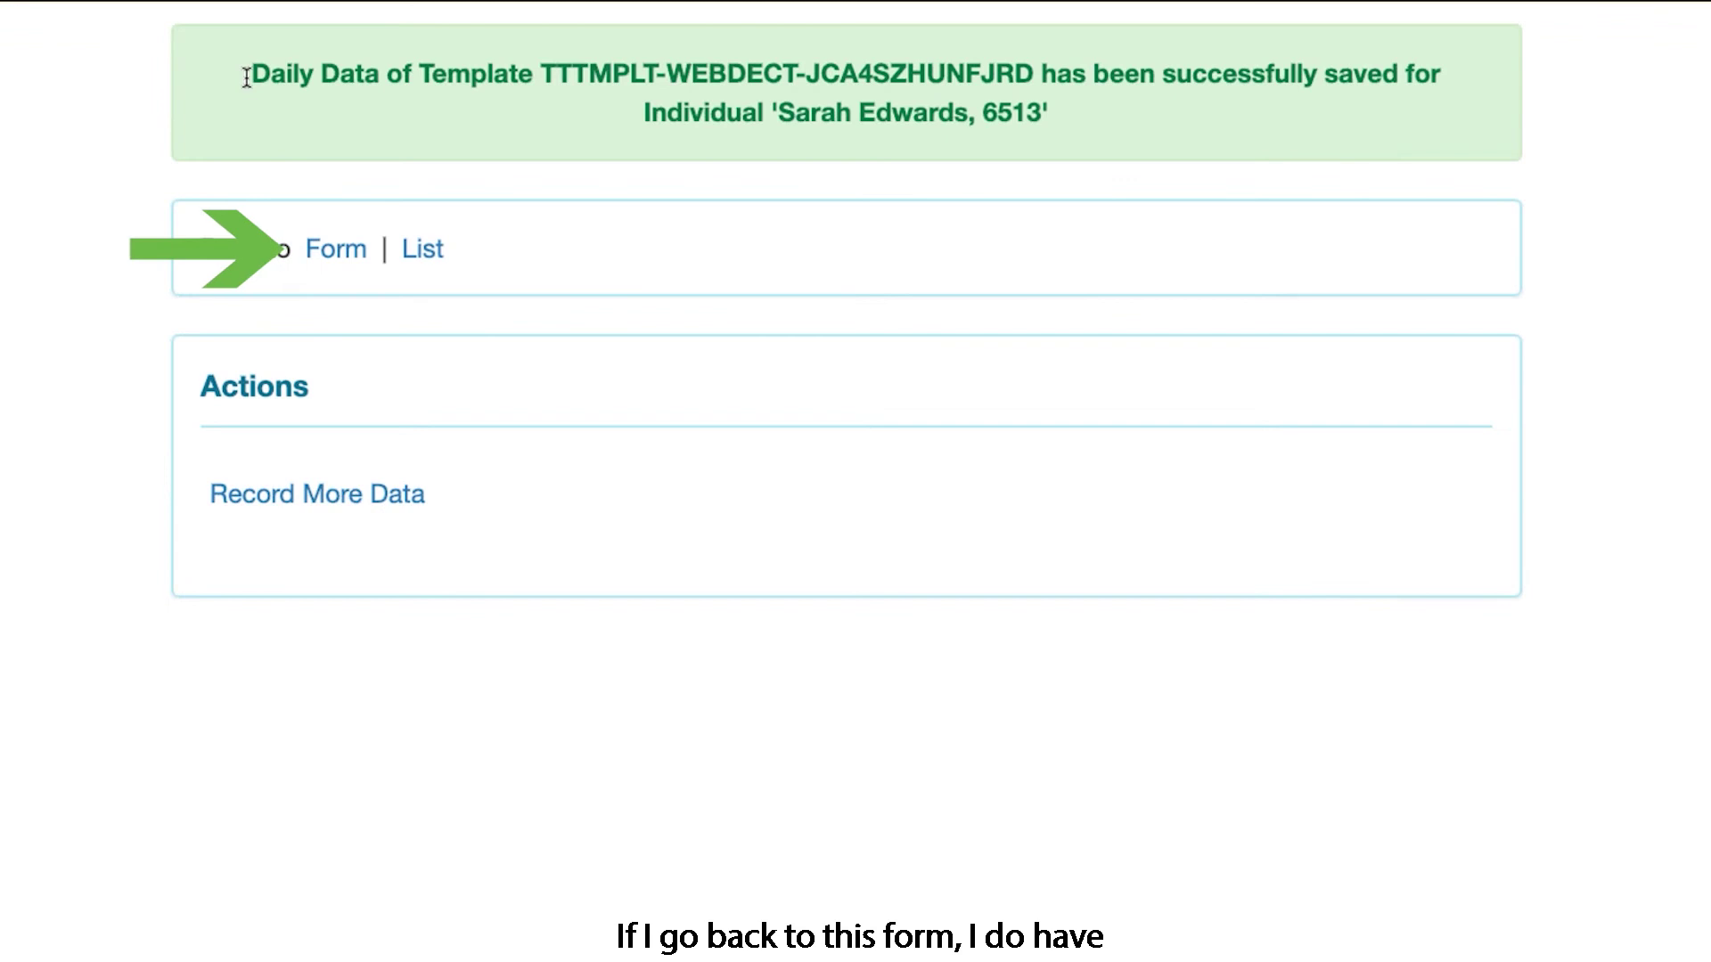
Step: Reopen the saved daily data form, change the 07:00 am entry to Awake, and save the update
left_click(331, 249)
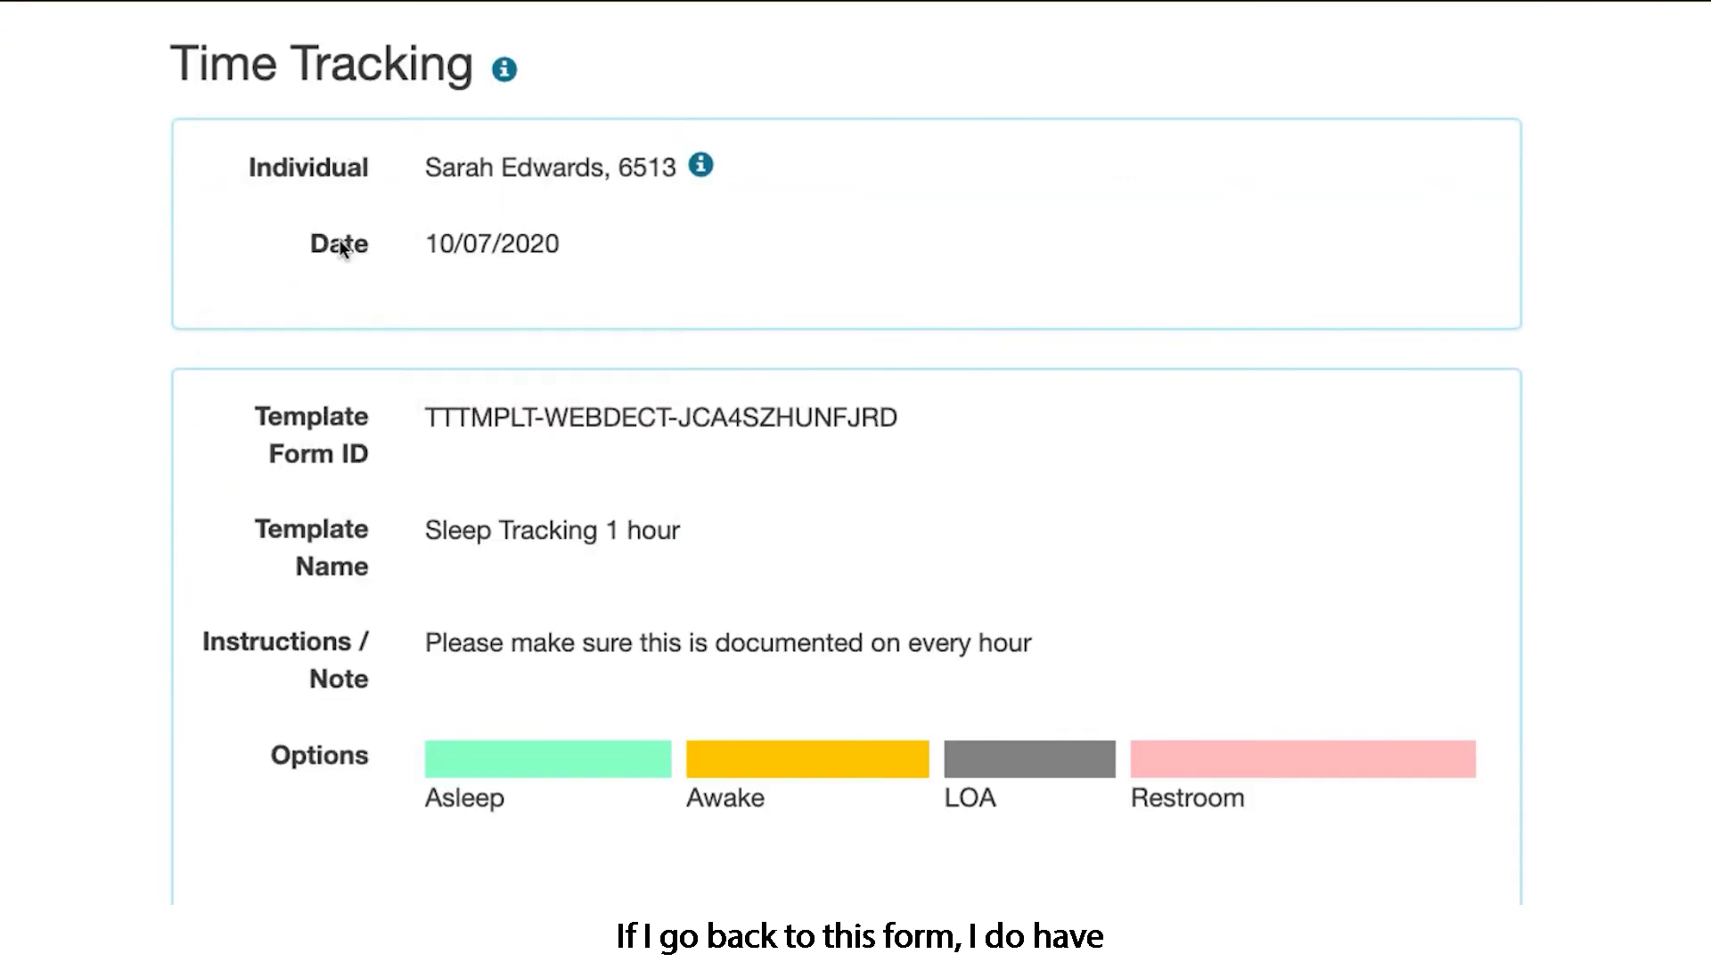
scroll(339, 241, "down", 10)
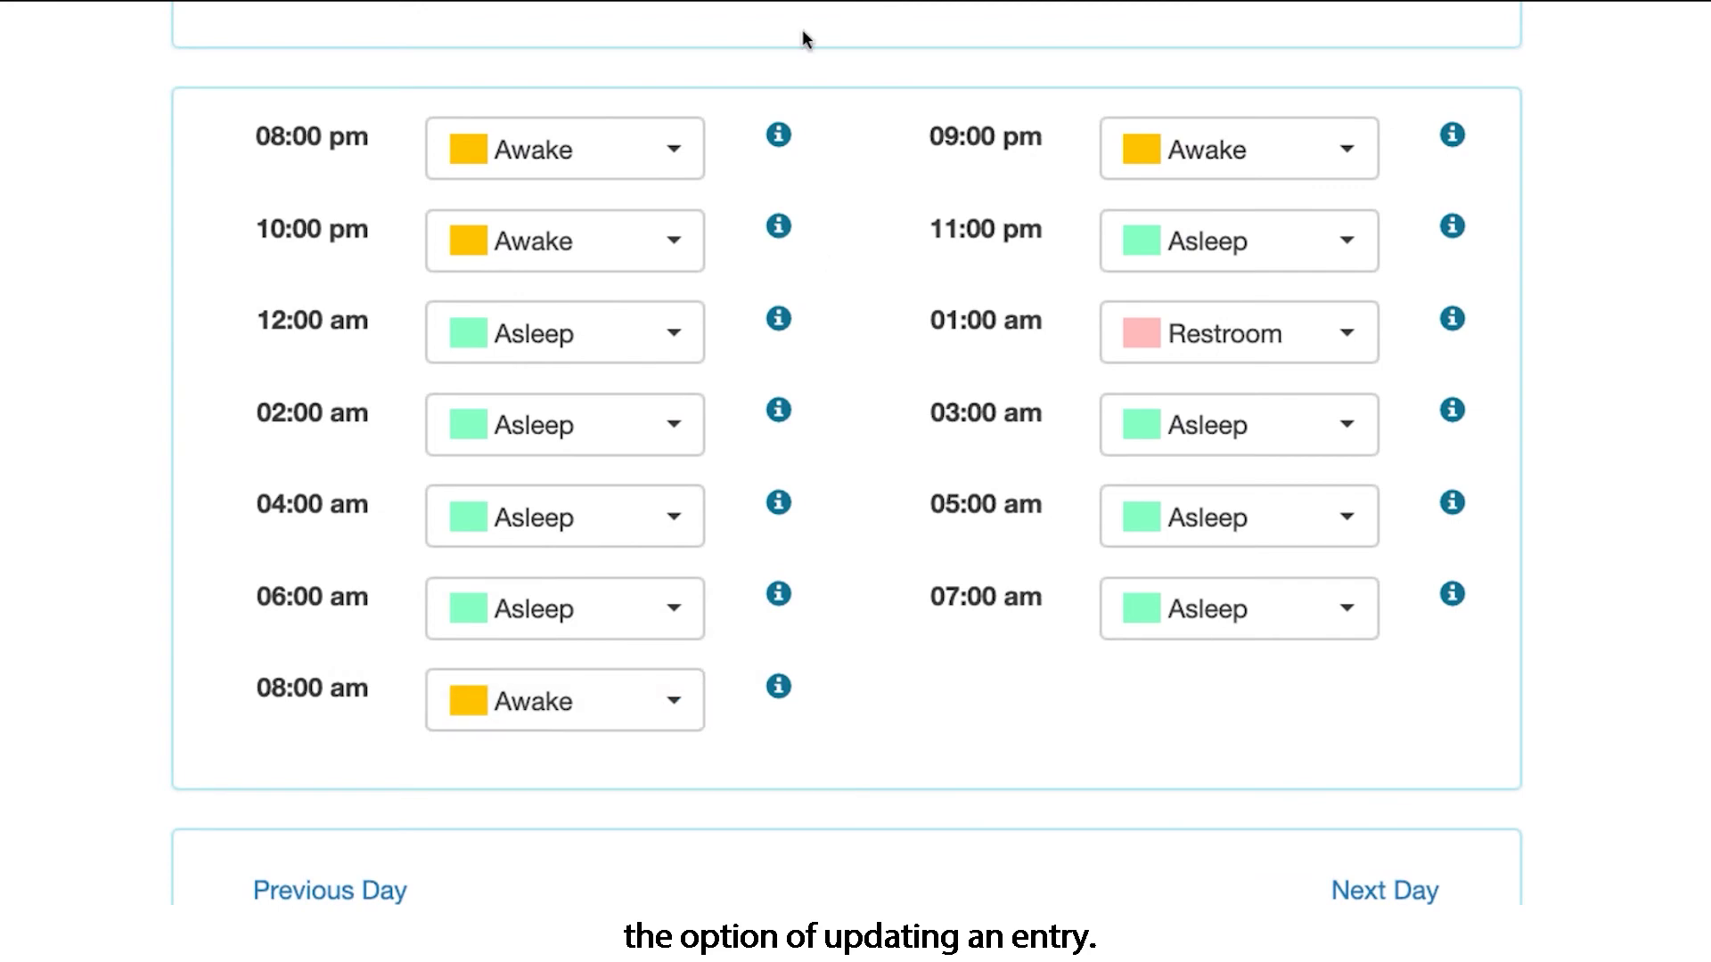
left_click(1362, 620)
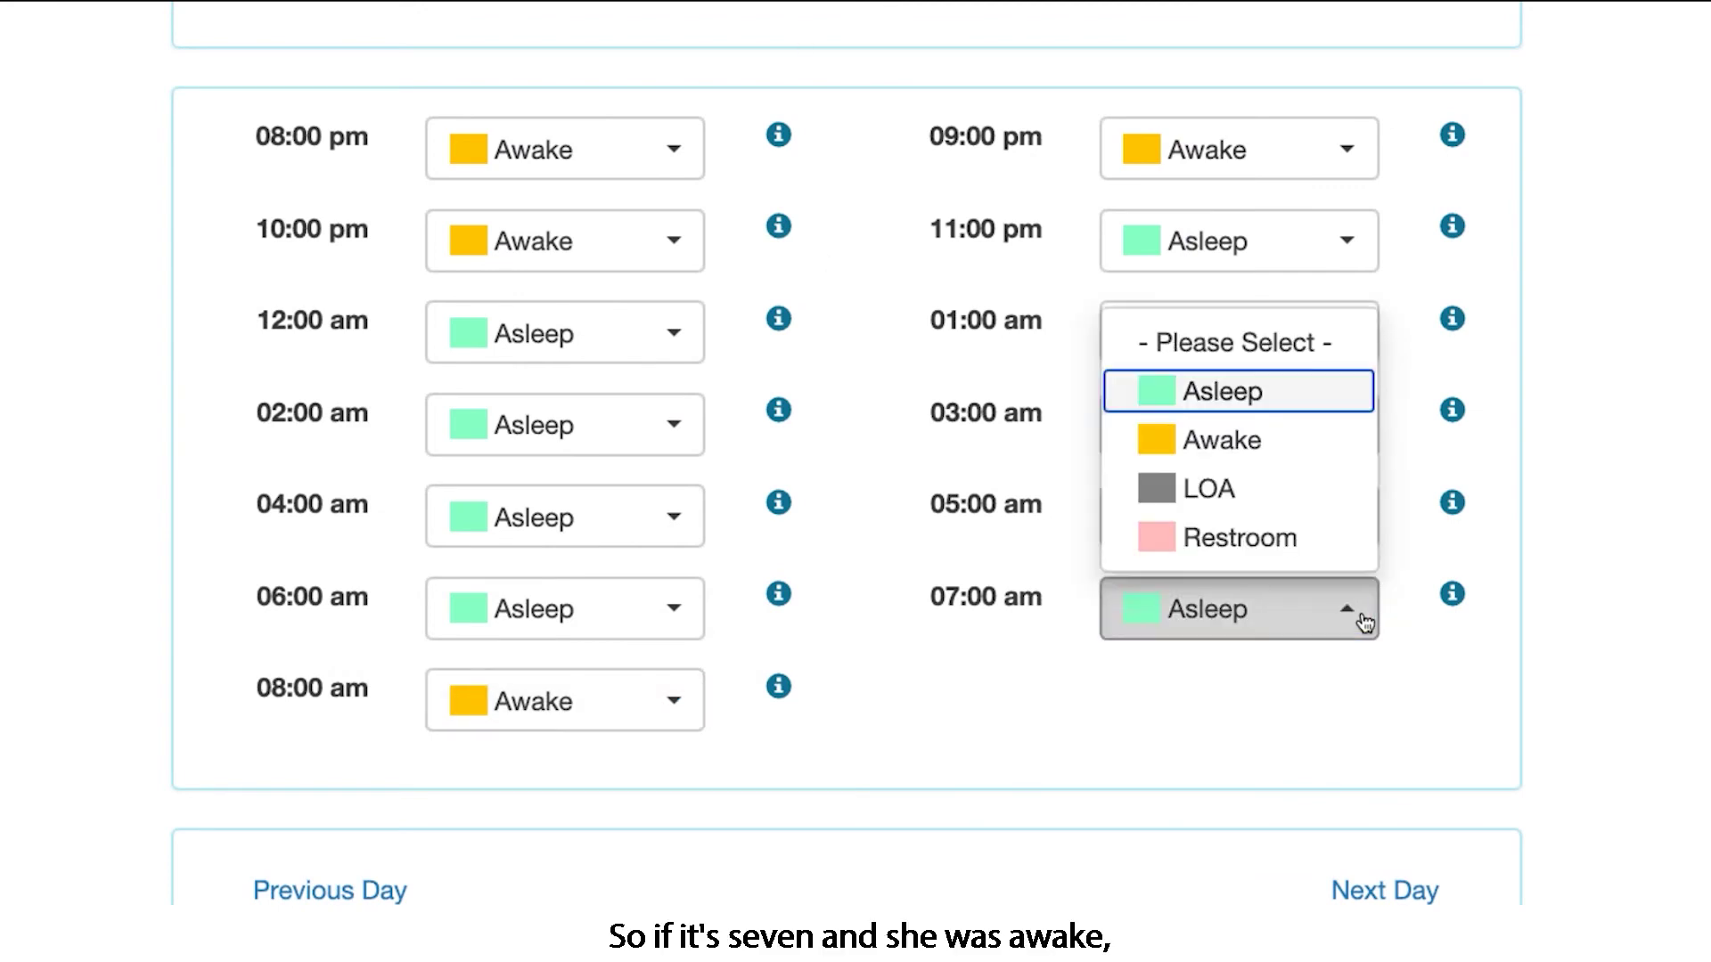
left_click(1239, 450)
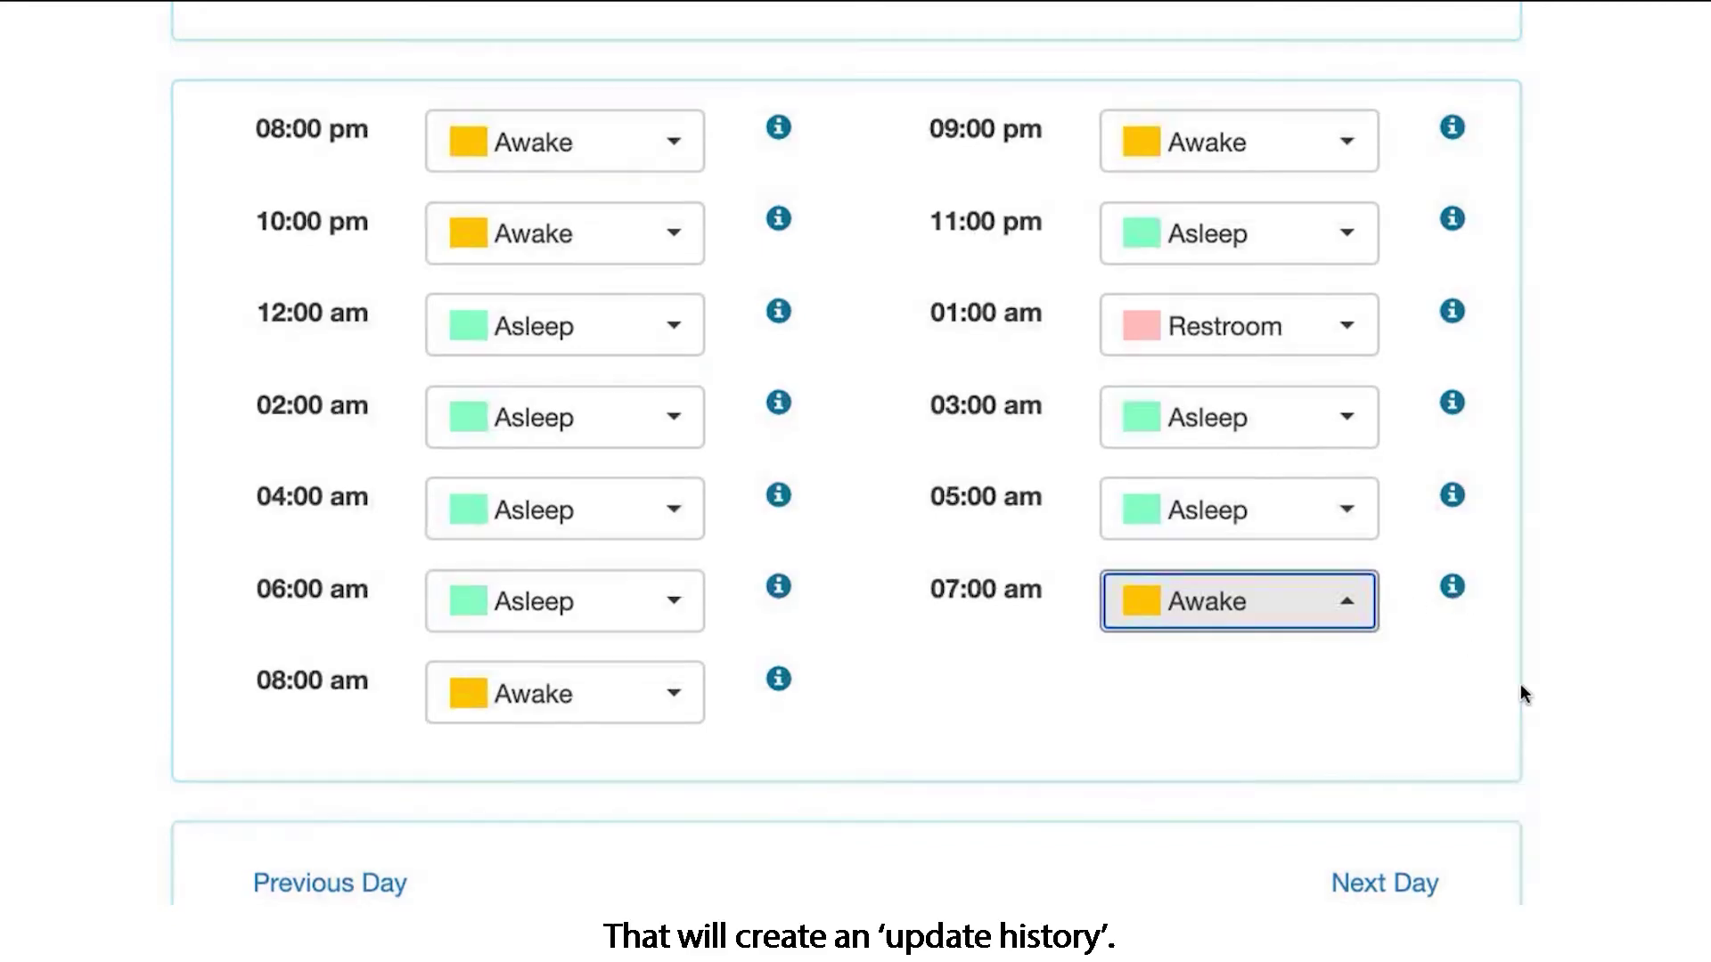
scroll(1520, 682, "down", 4)
left_click(1448, 718)
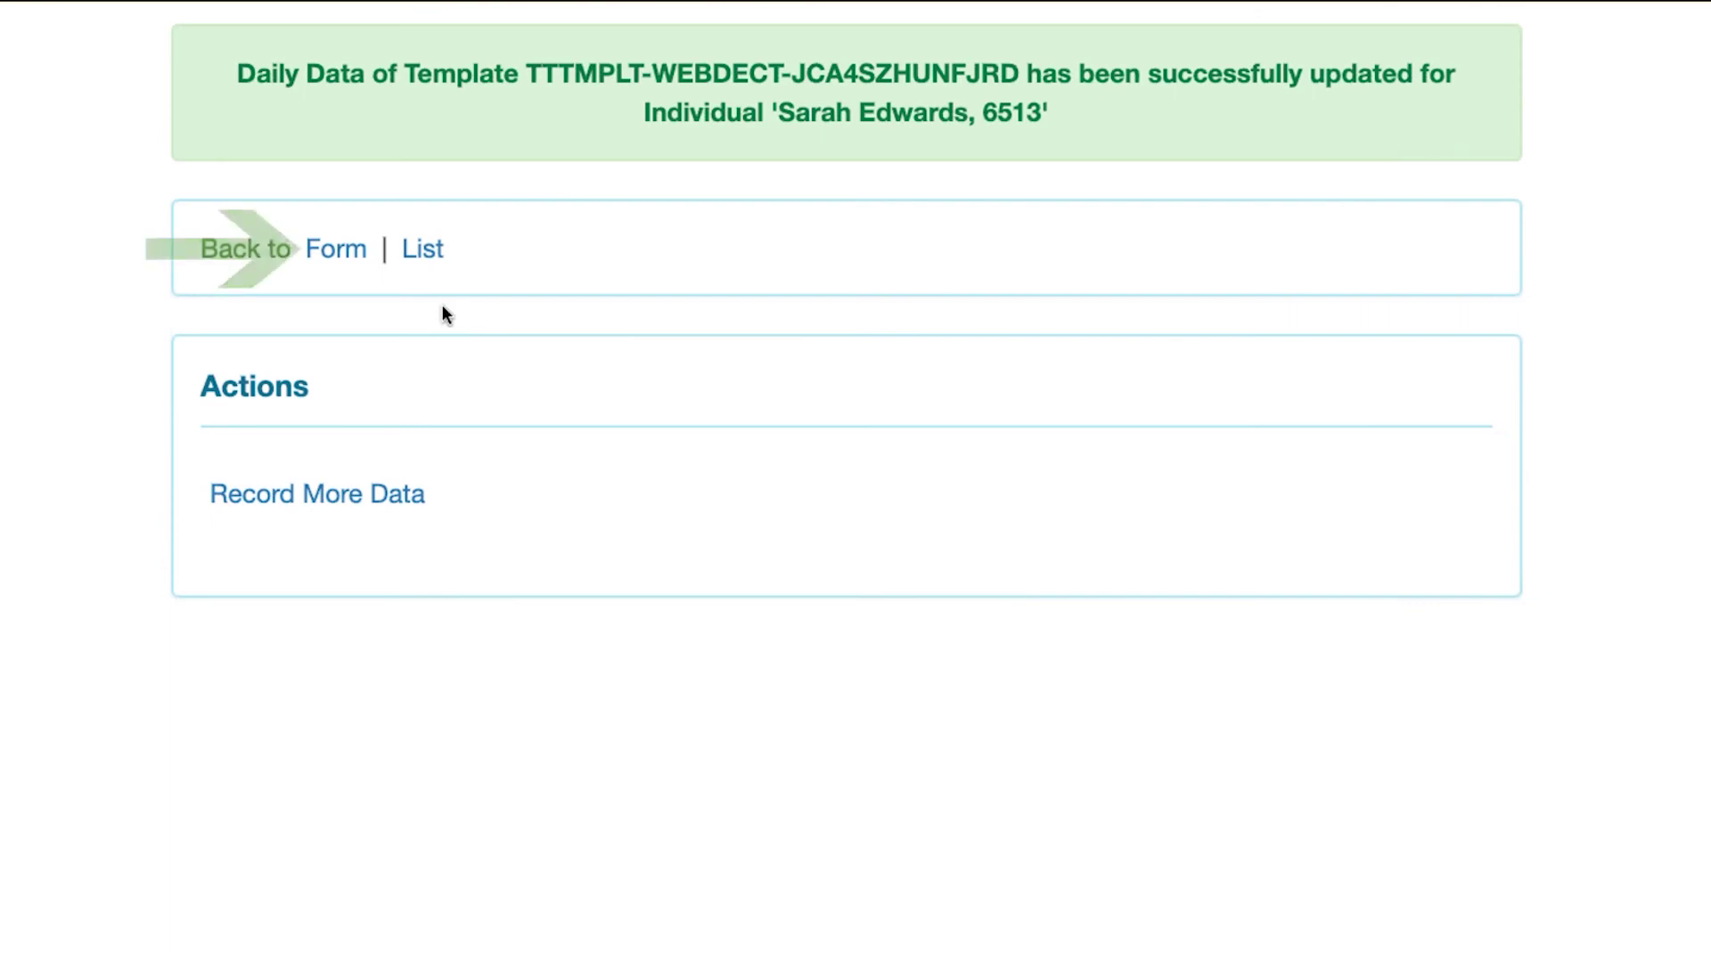
Step: Reopen the saved daily data form and view the entry and update details of the 07:00 am slot
left_click(339, 250)
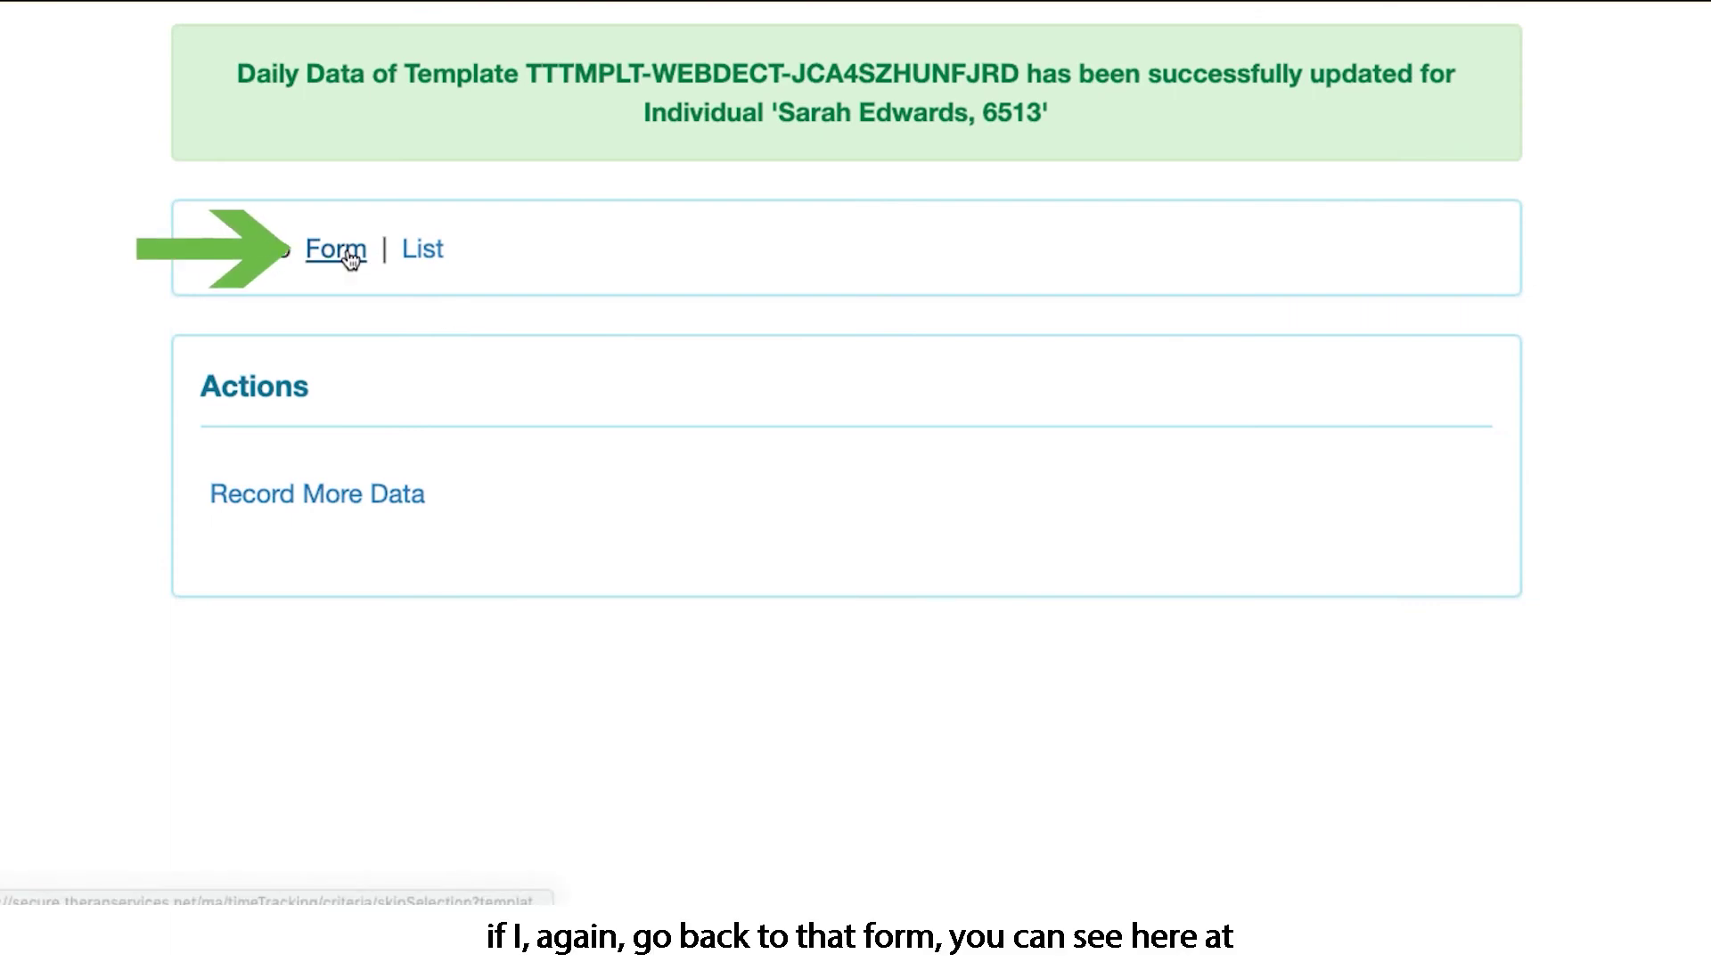
scroll(1485, 643, "down", 10)
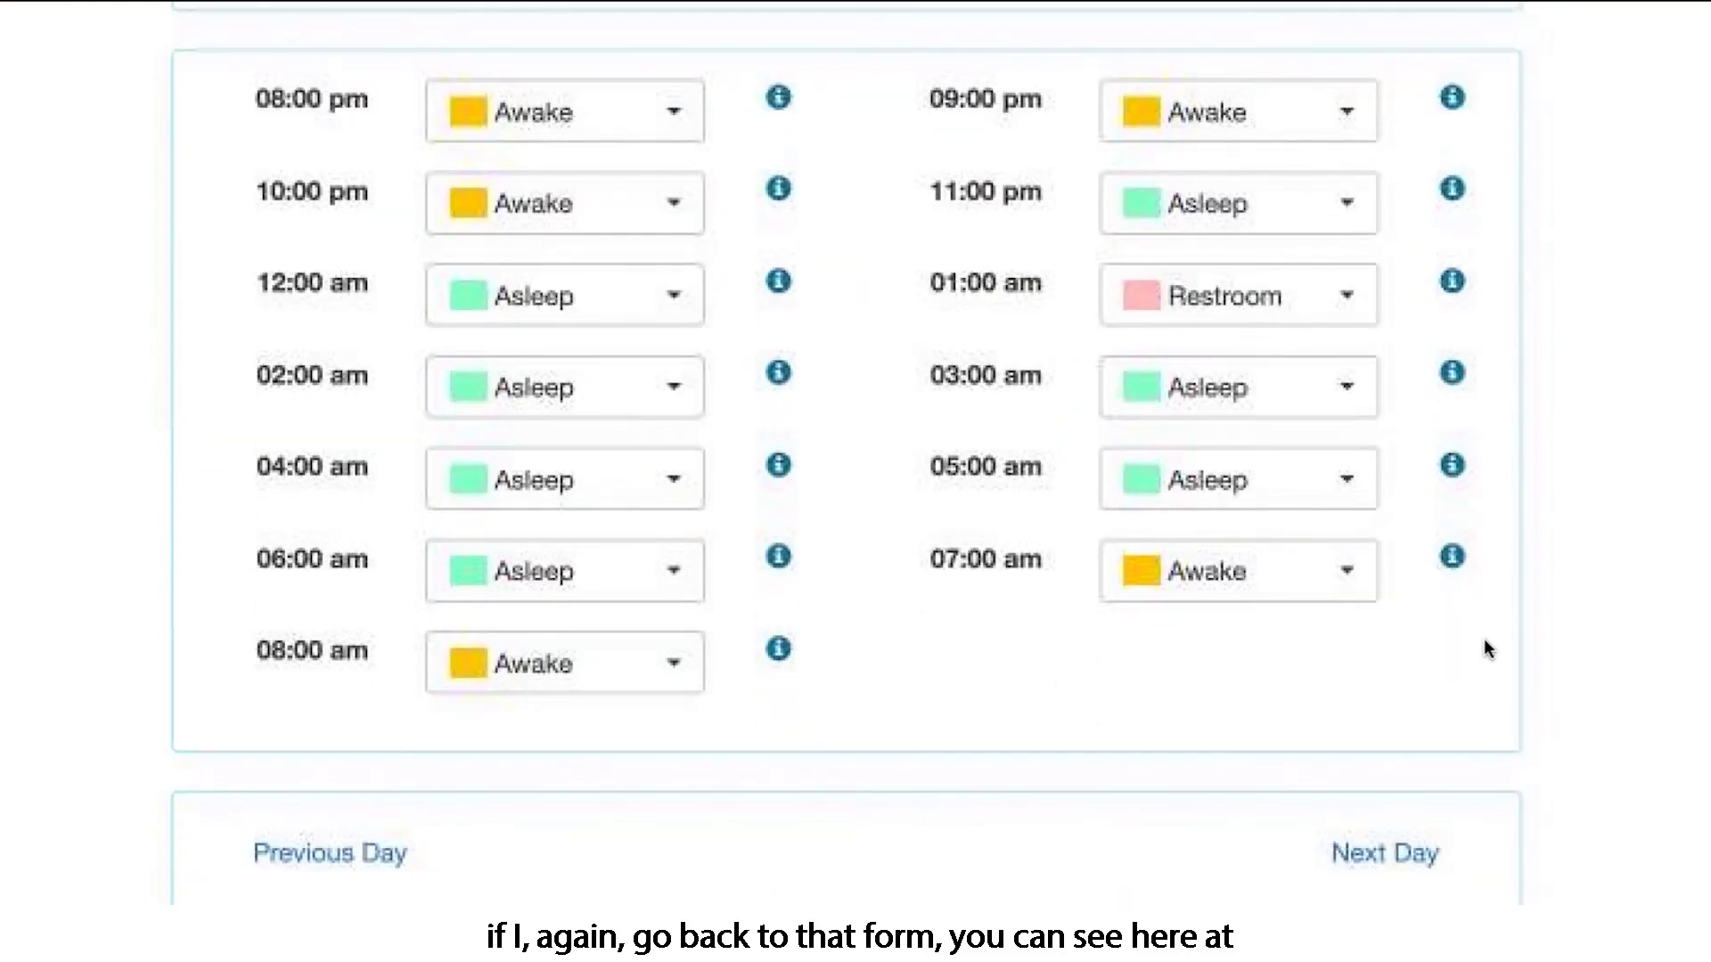
left_click(1452, 488)
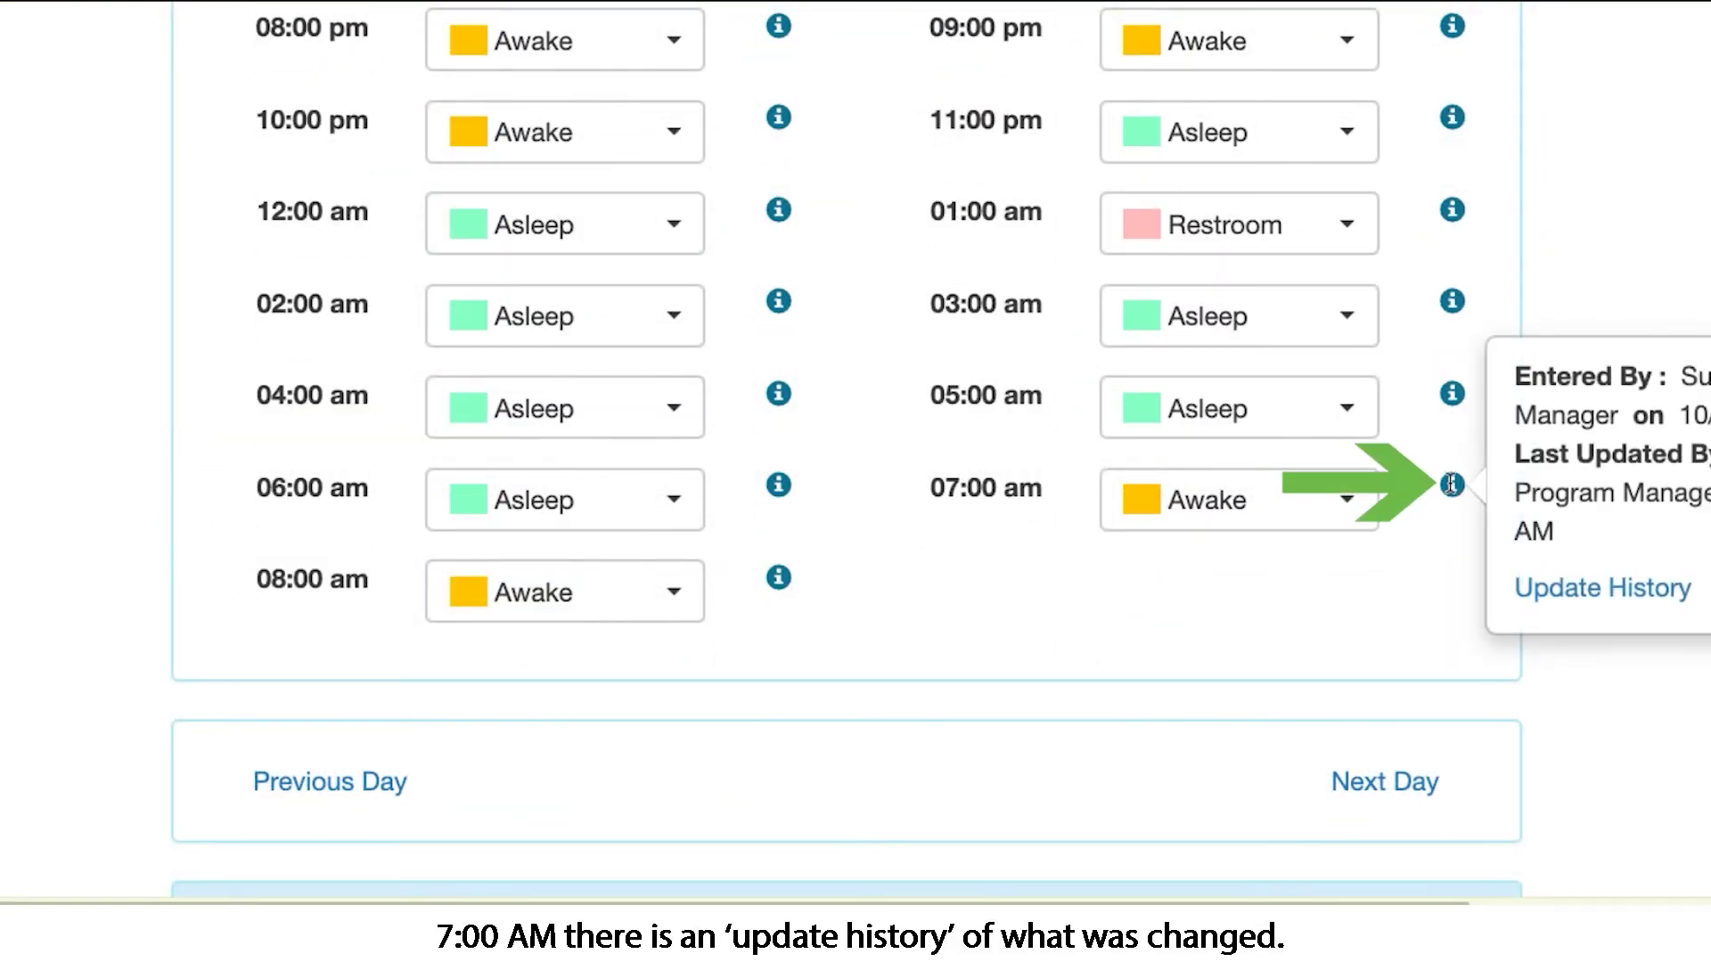
scroll(1489, 540, "right", 5)
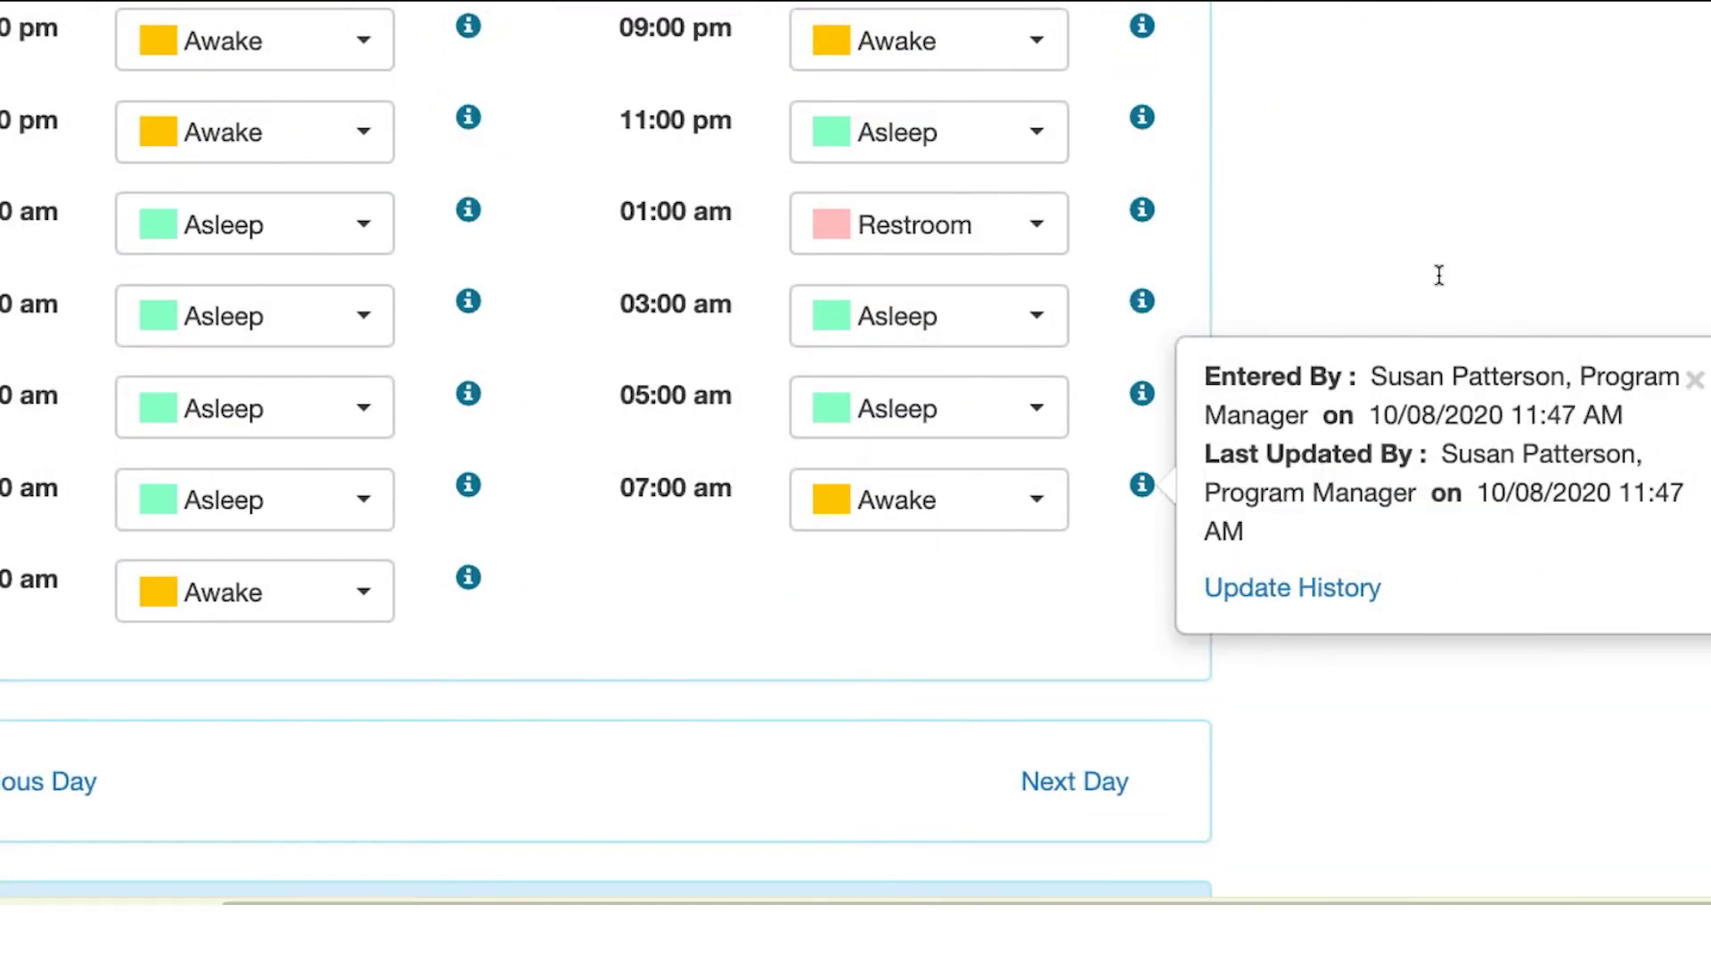
scroll(969, 661, "left", 5)
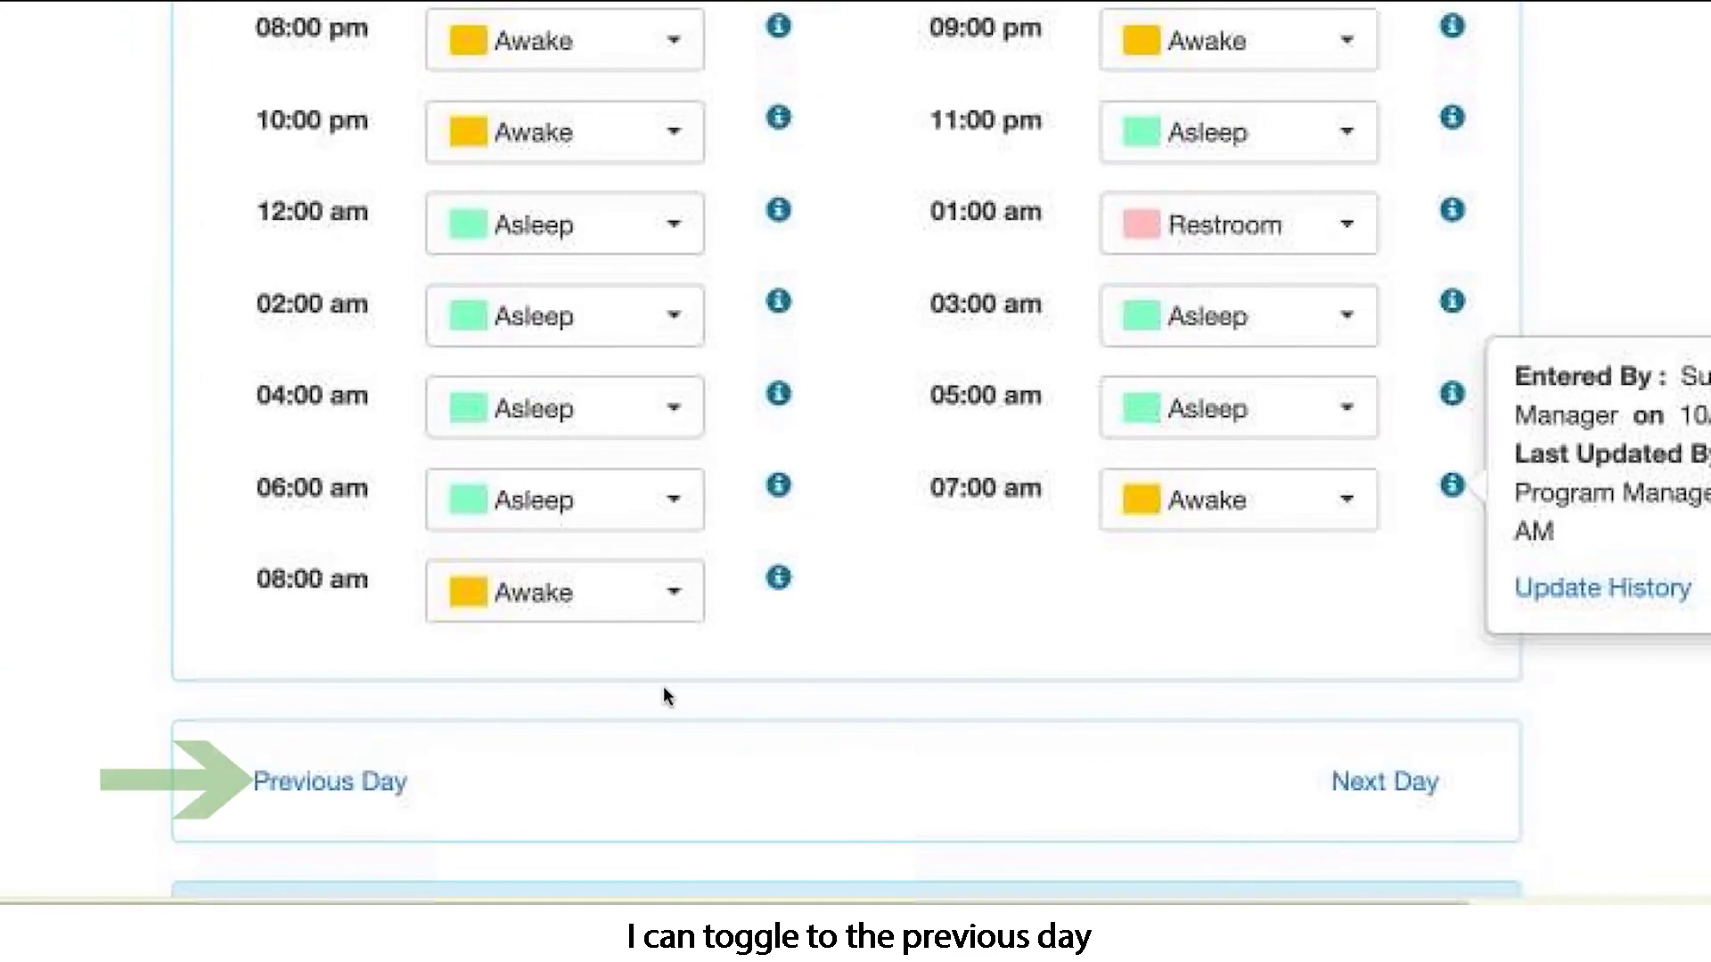
Step: Go to the previous day's form and record Asleep for 08:00 pm, 09:00 pm and 10:00 pm
left_click(303, 784)
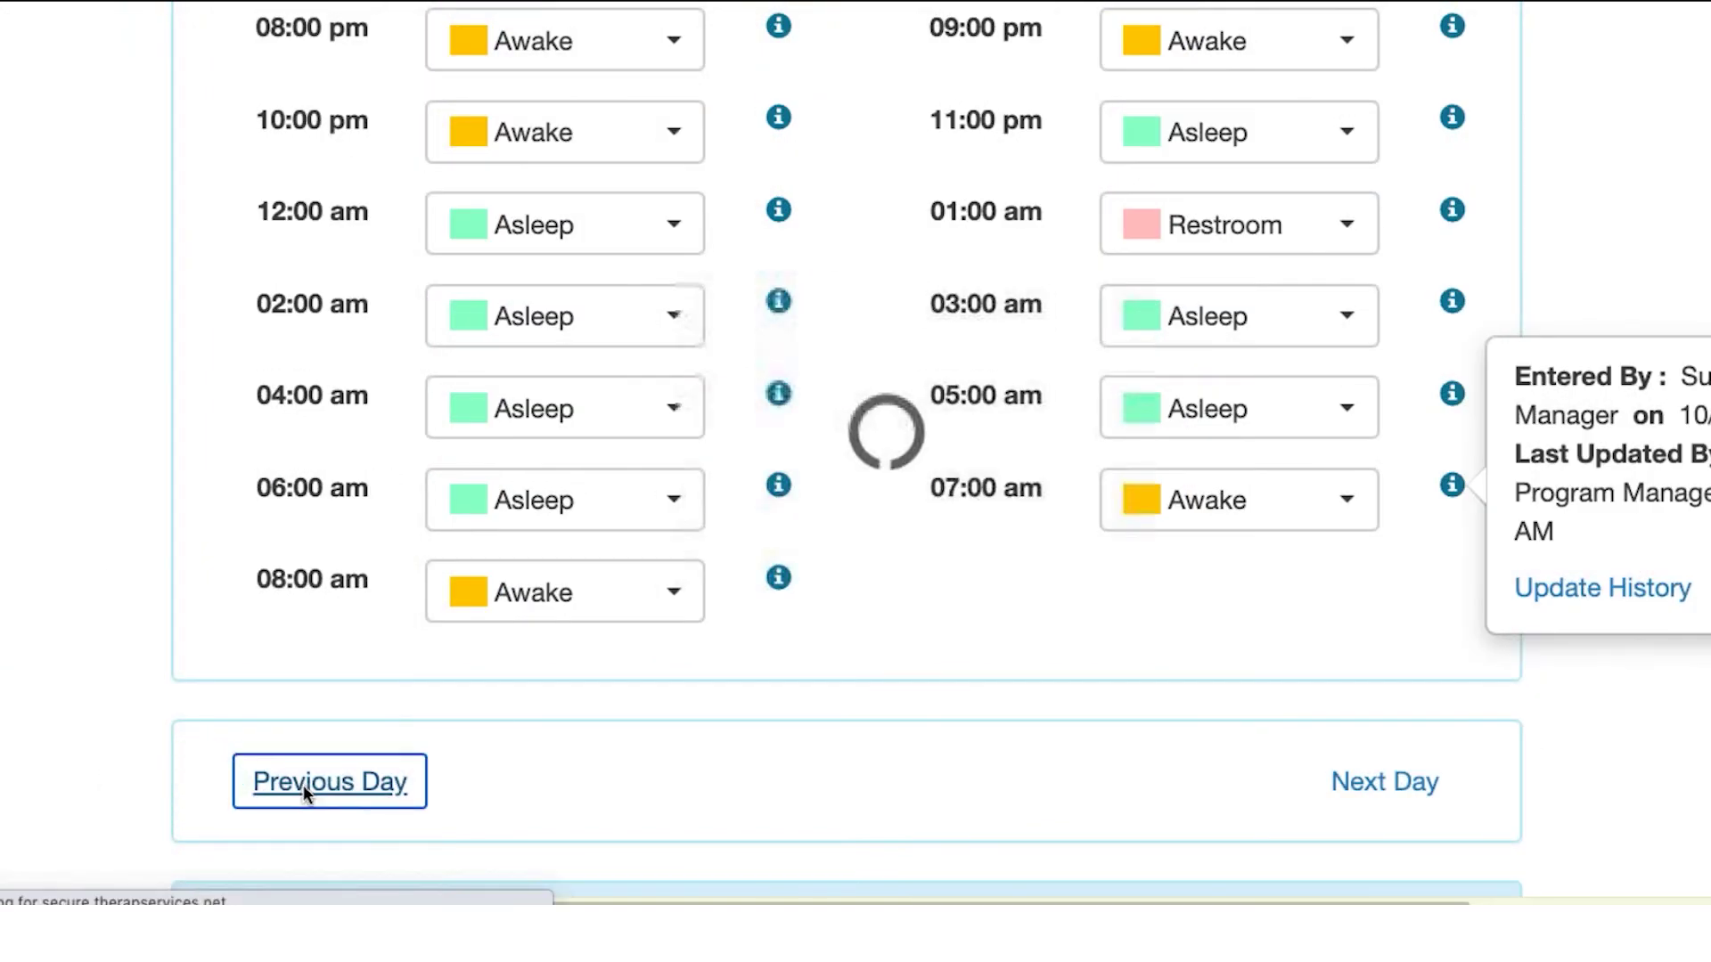
scroll(303, 793, "down", 6)
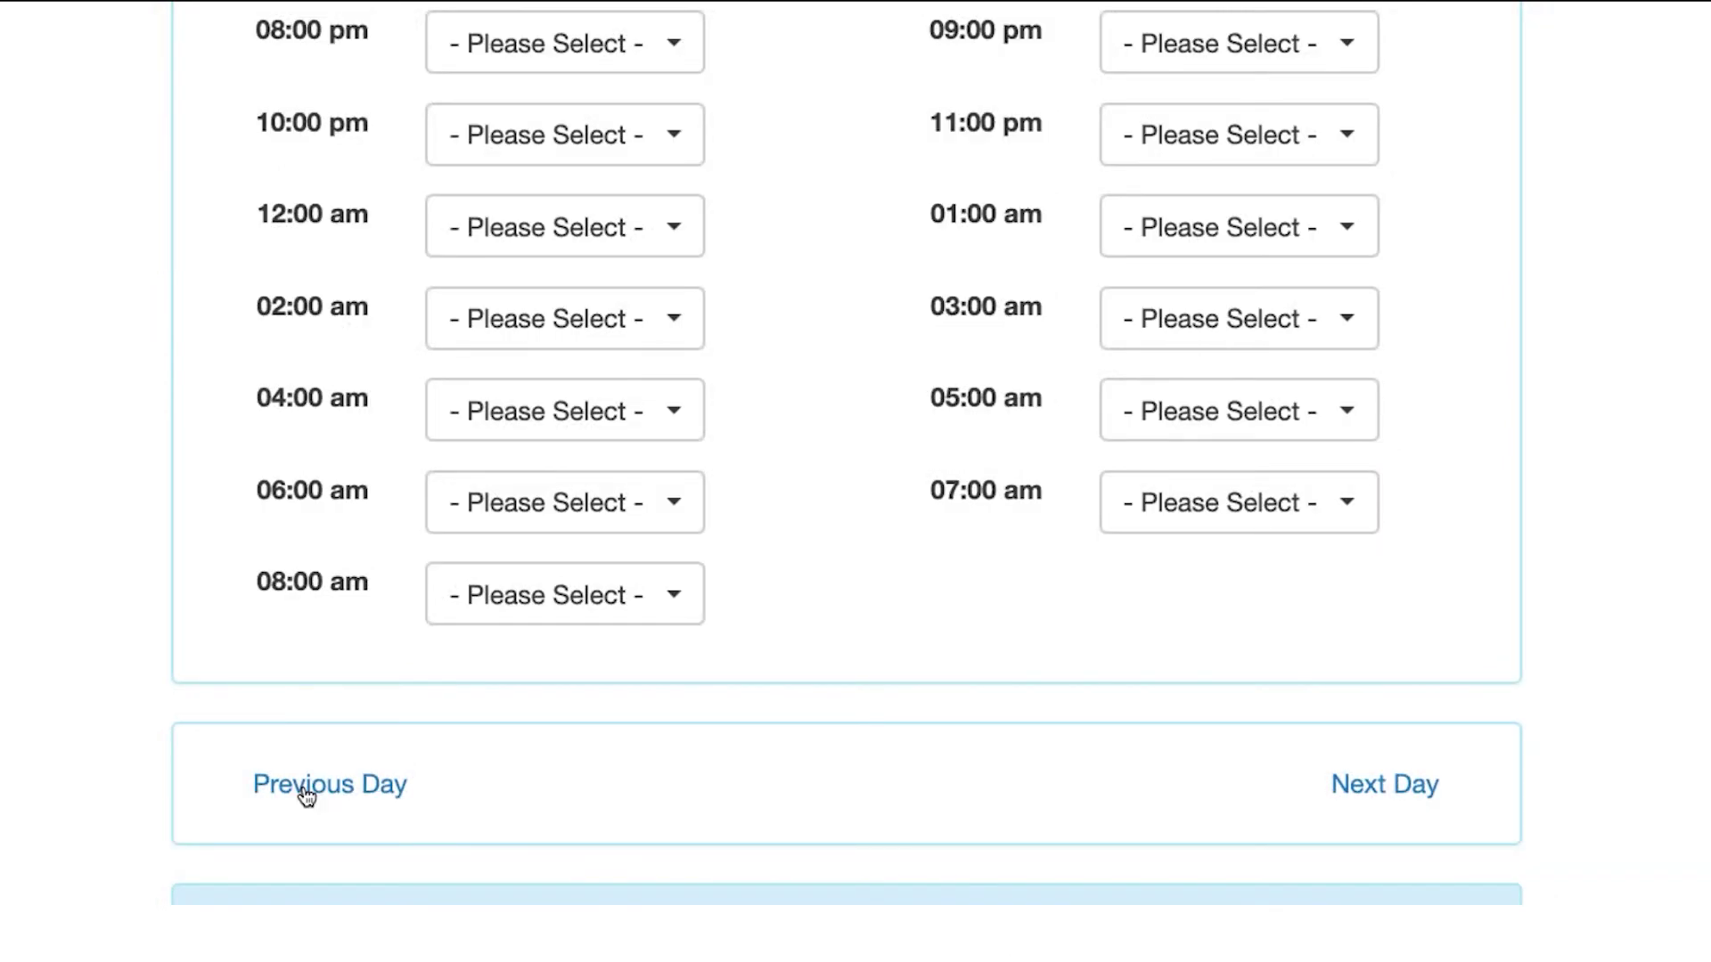
left_click(622, 55)
left_click(591, 163)
left_click(597, 147)
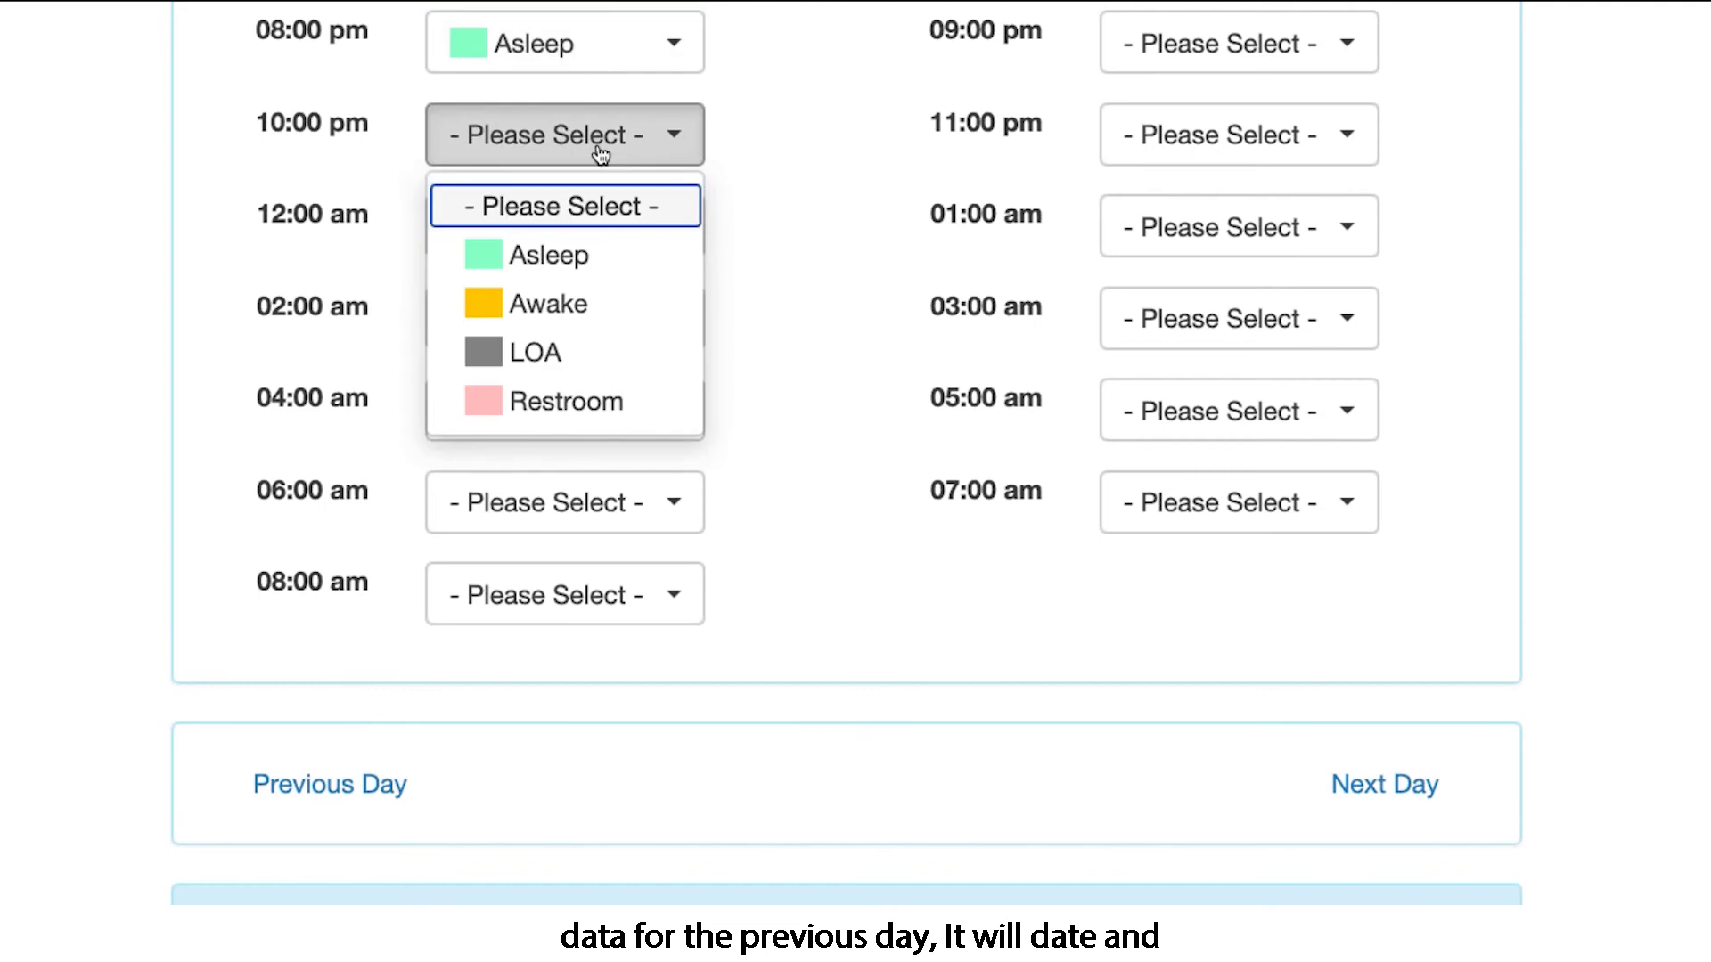
left_click(584, 257)
left_click(1310, 42)
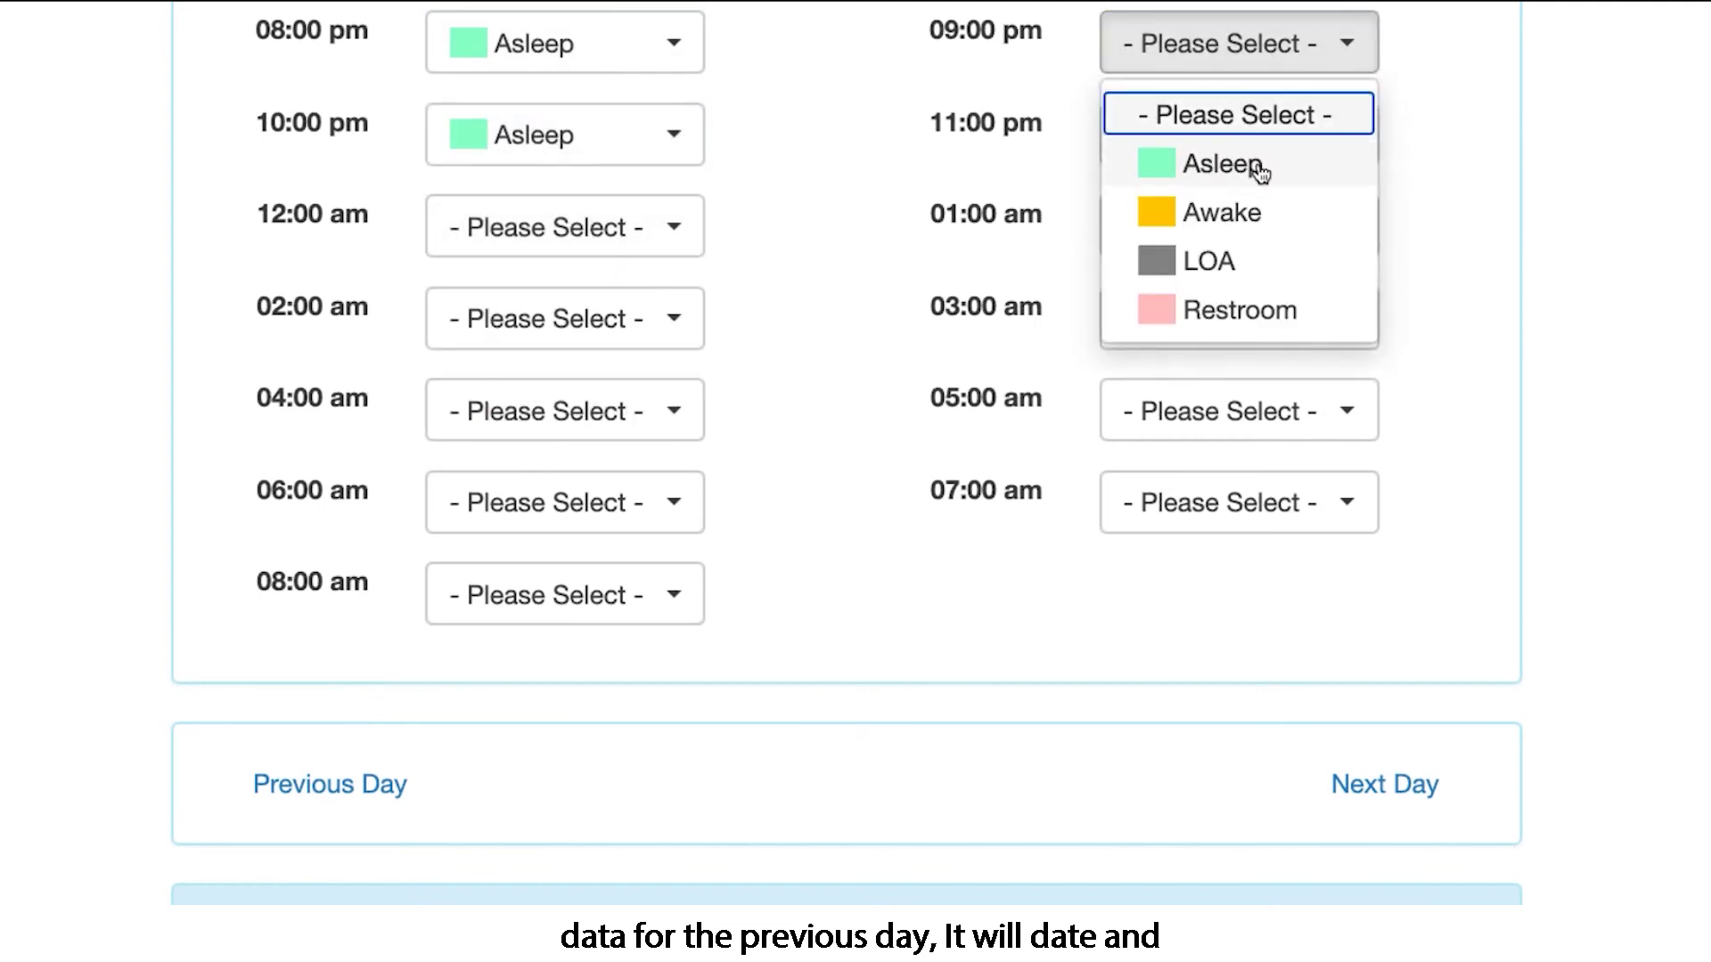
left_click(1256, 168)
Step: Record Awake for 12:00 am and Asleep for 01:00 am, and save the previous day's data
left_click(653, 225)
left_click(571, 393)
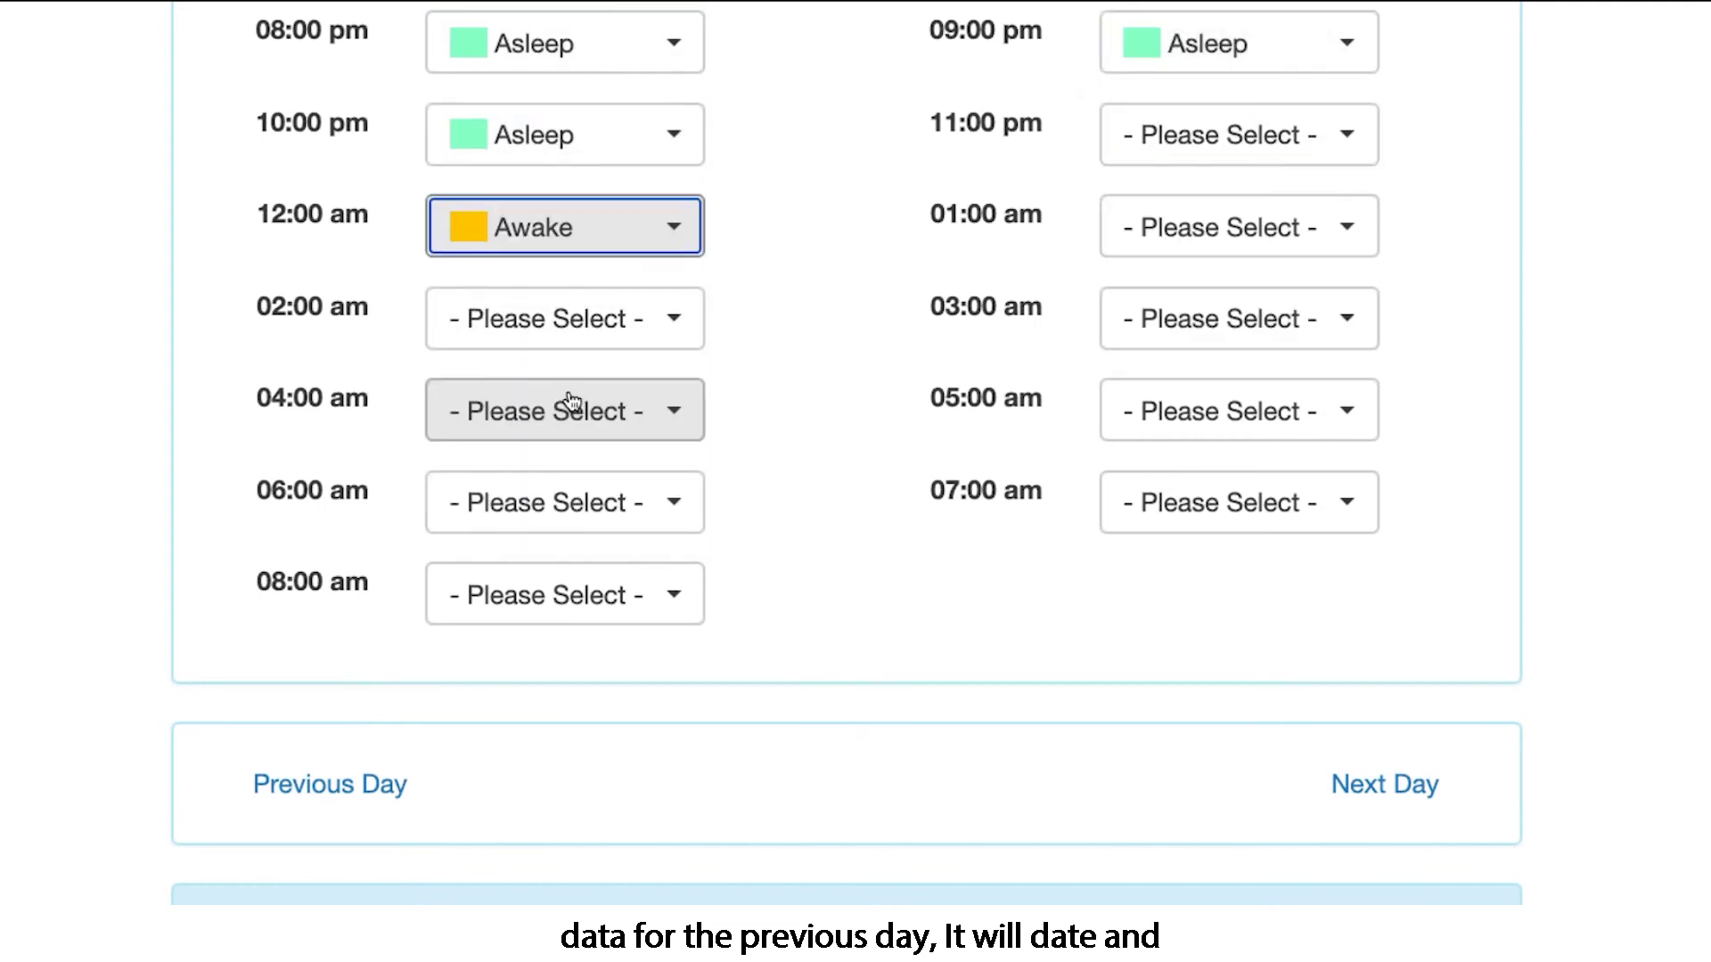
left_click(1241, 243)
left_click(1221, 345)
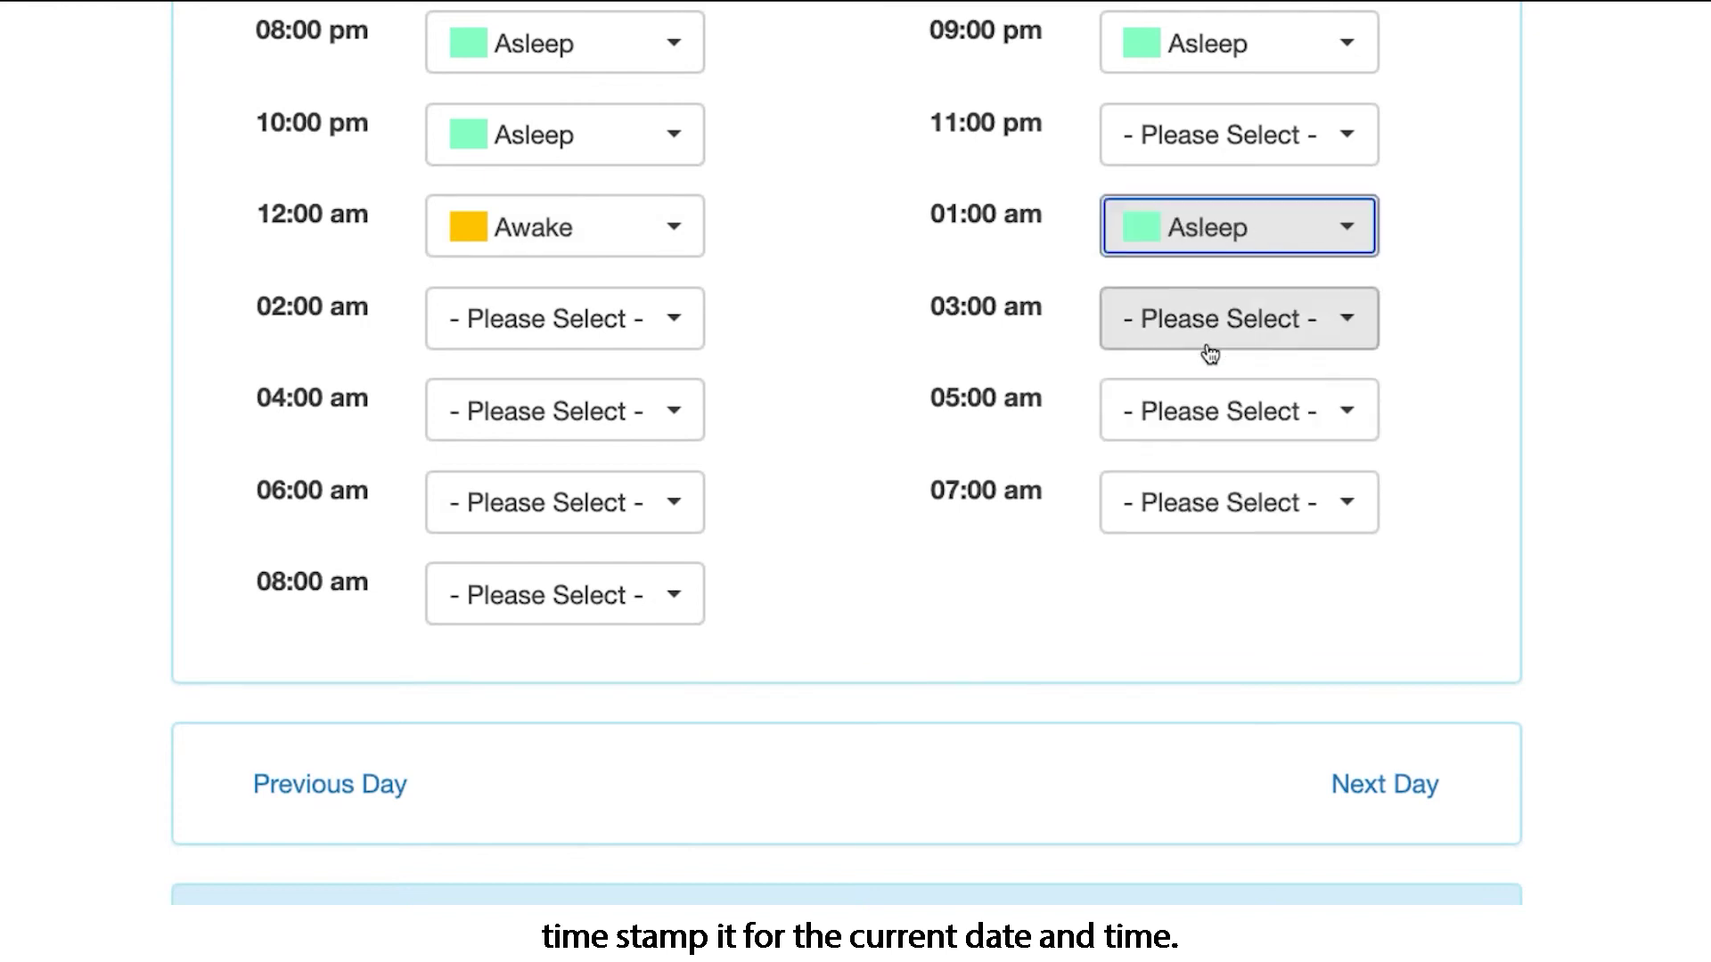
scroll(1317, 554, "down", 3)
left_click(1421, 716)
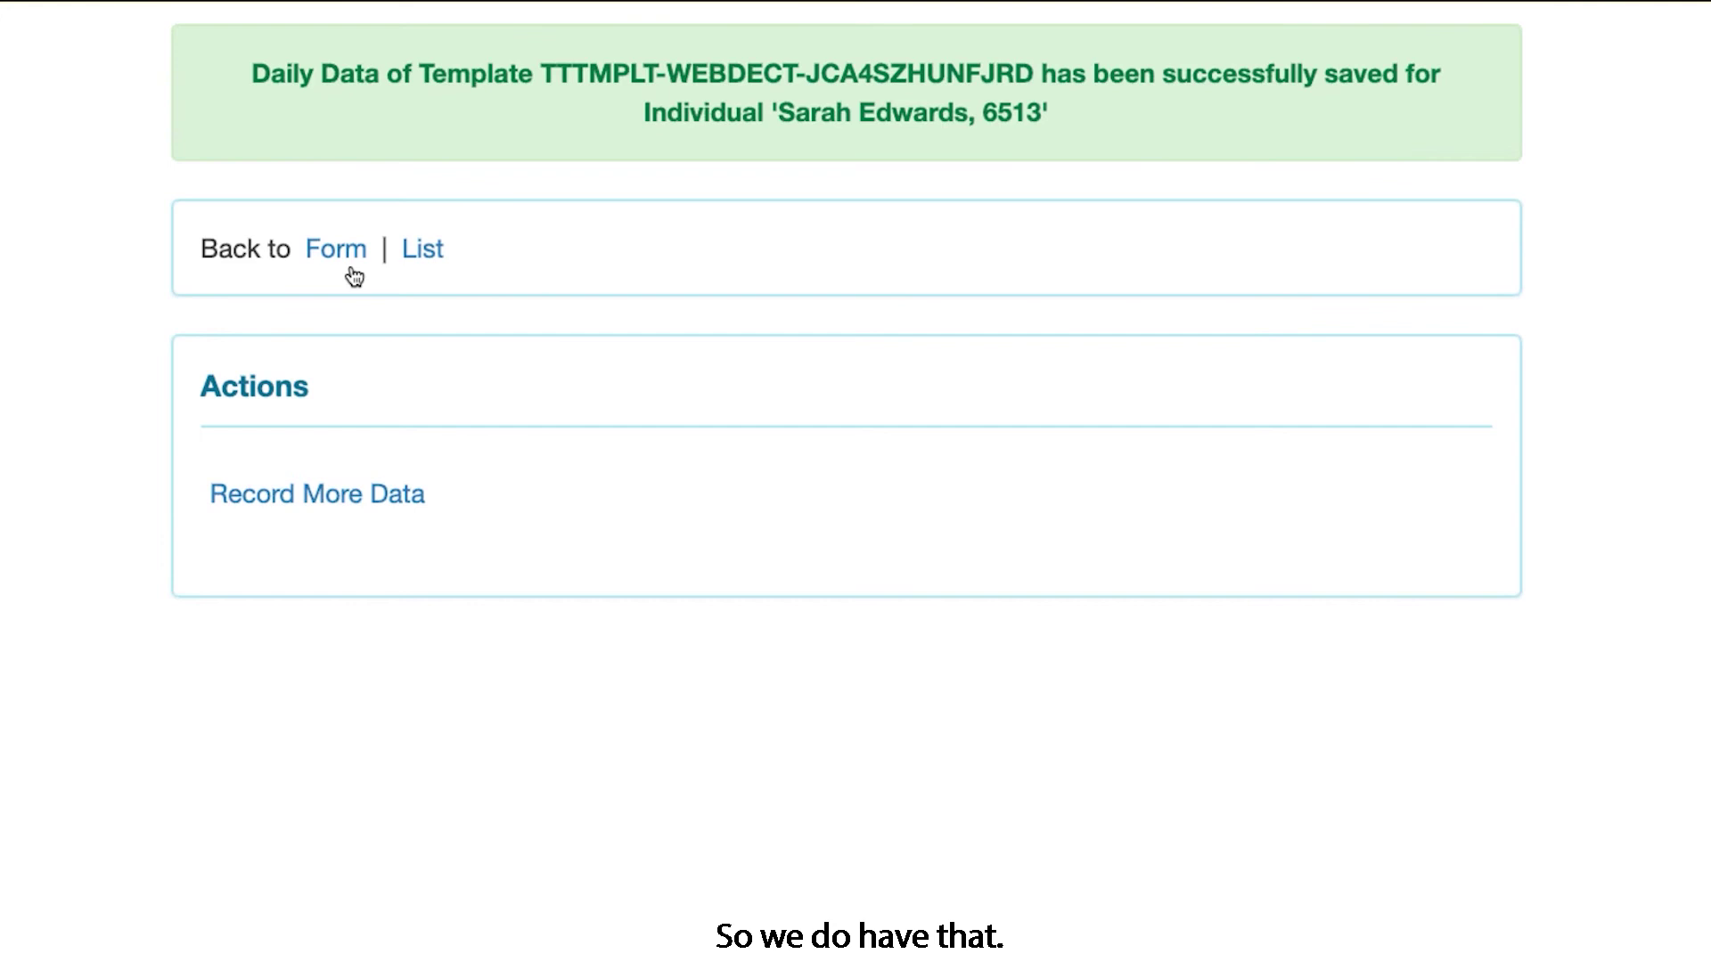
Step: Reopen the form, move forward two days to 10/08/2020 and examine its time slots
scroll(1307, 627, "down", 10)
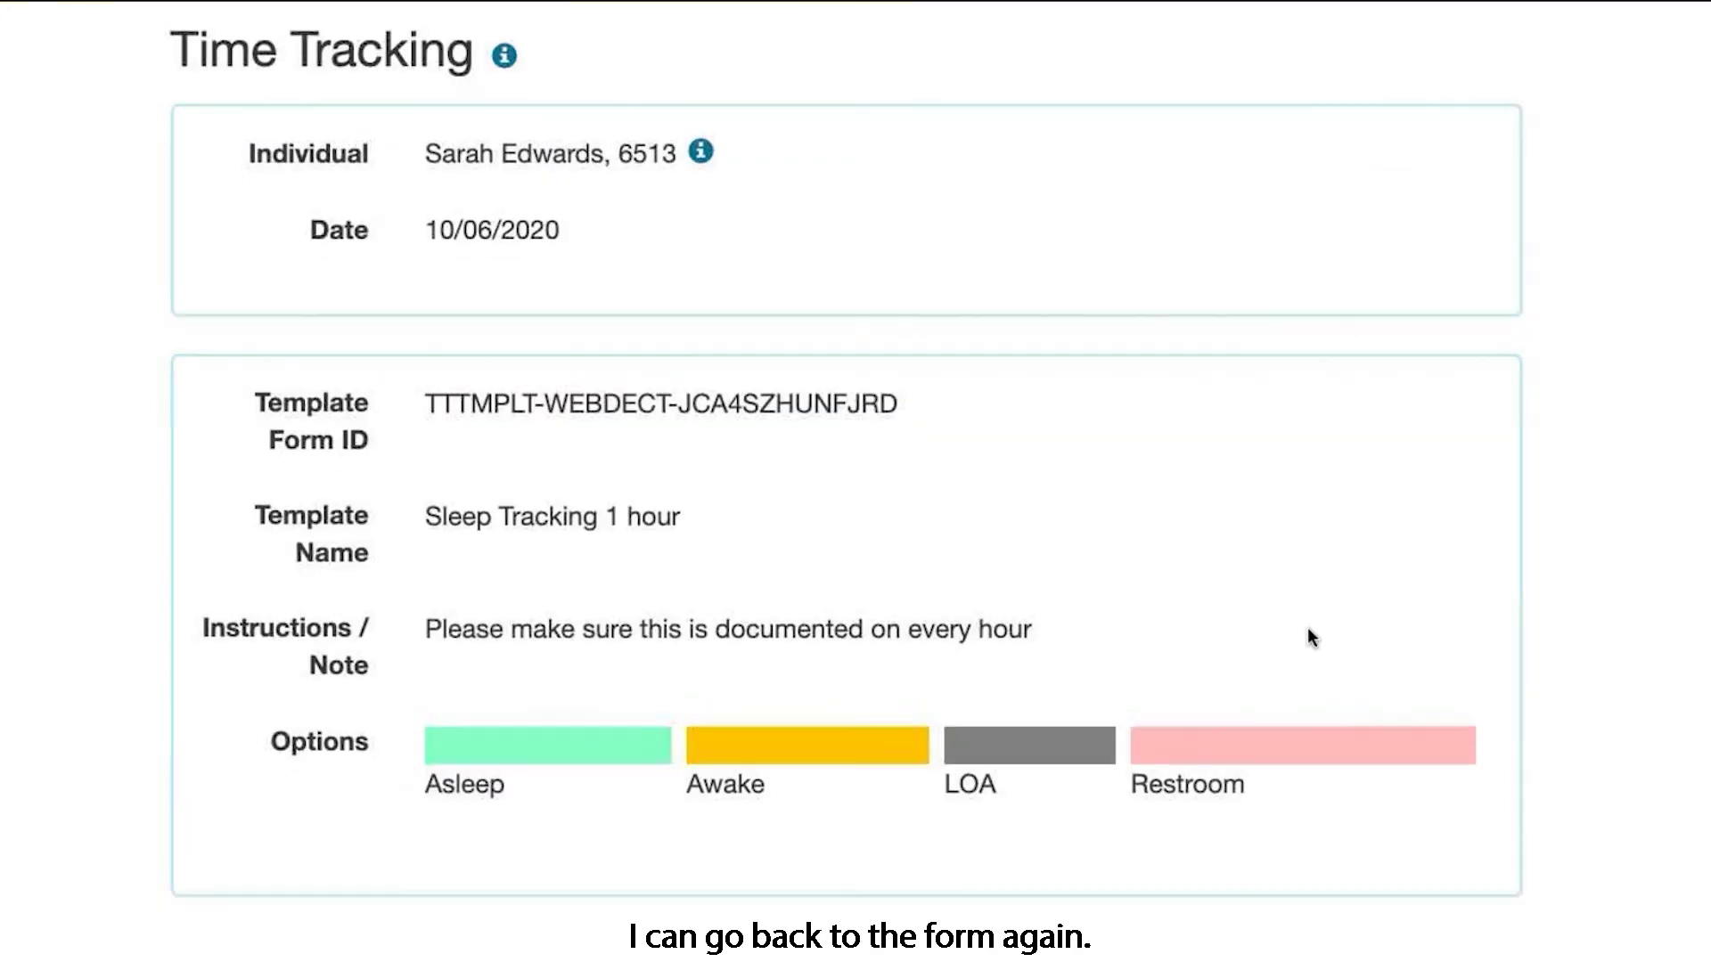
left_click(1374, 558)
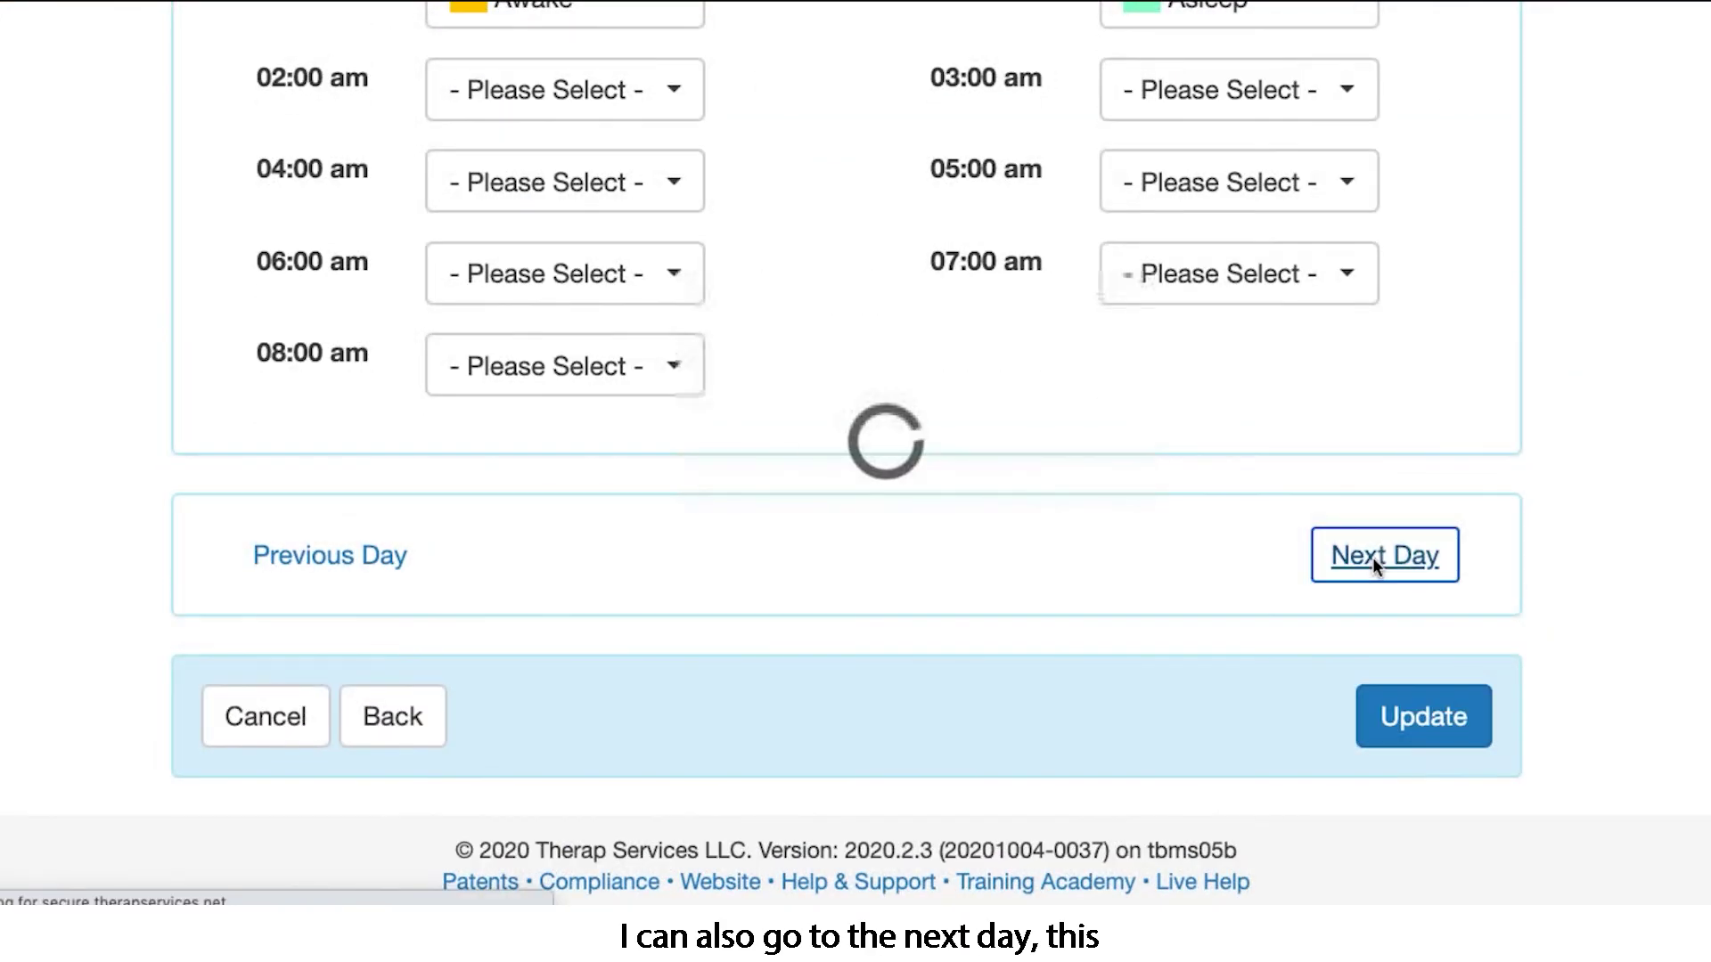
scroll(1372, 557, "down", 10)
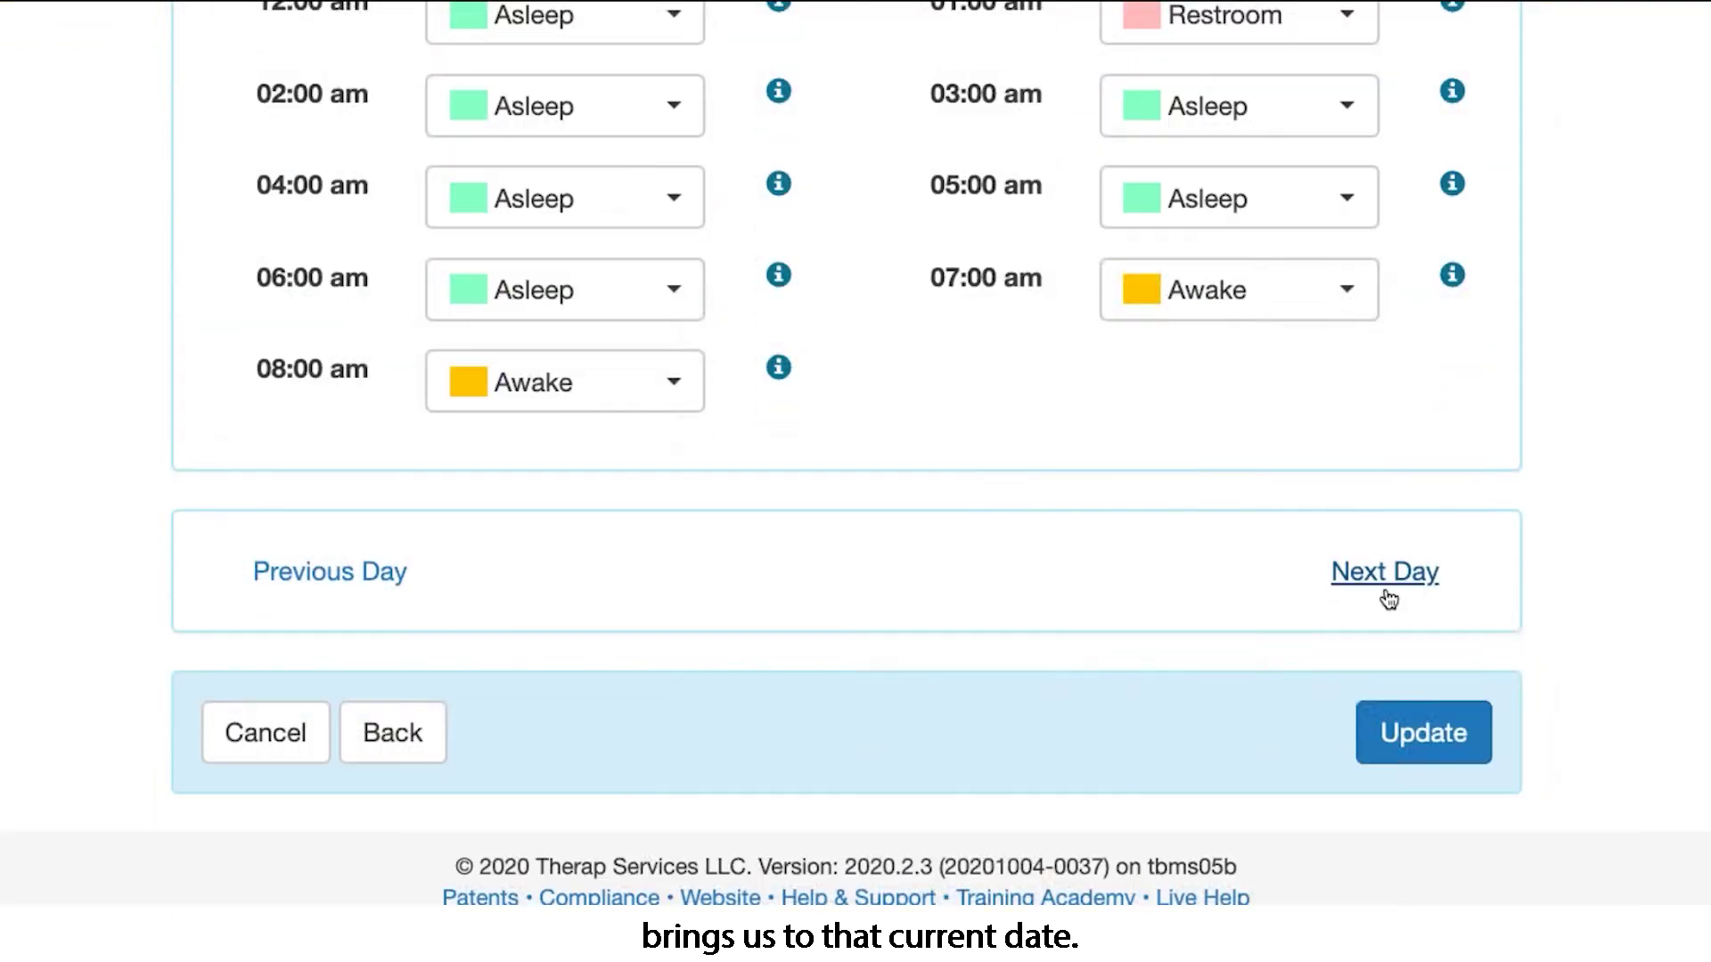
left_click(1385, 576)
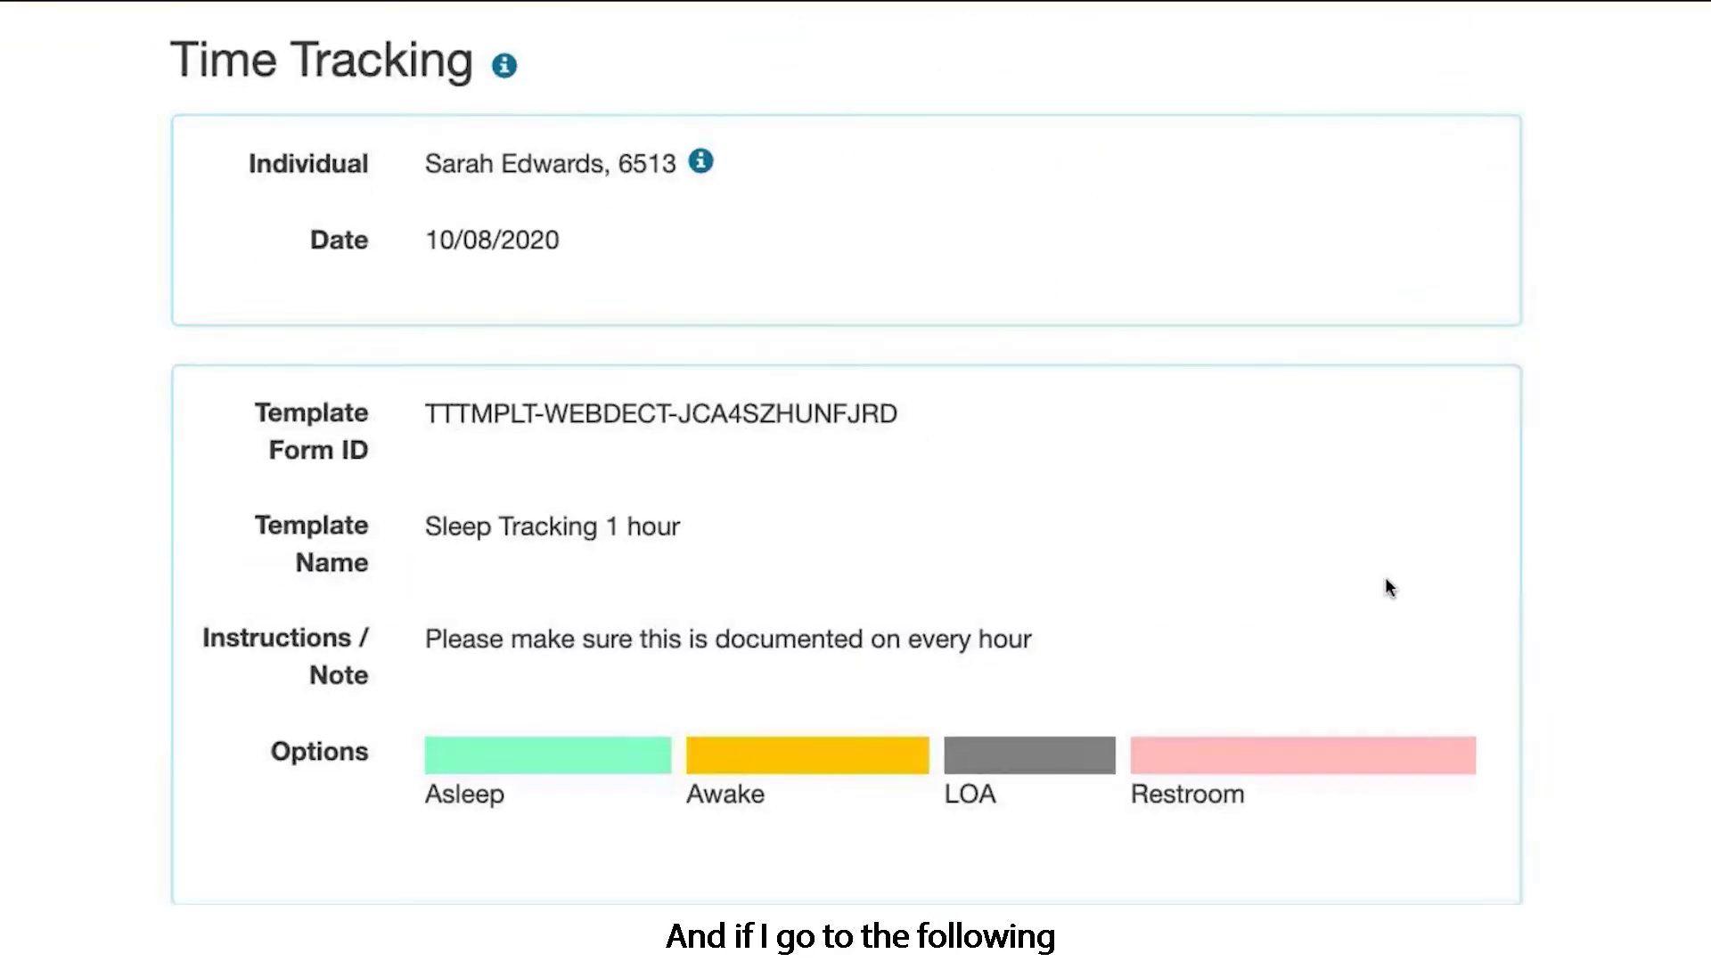
scroll(1385, 577, "down", 8)
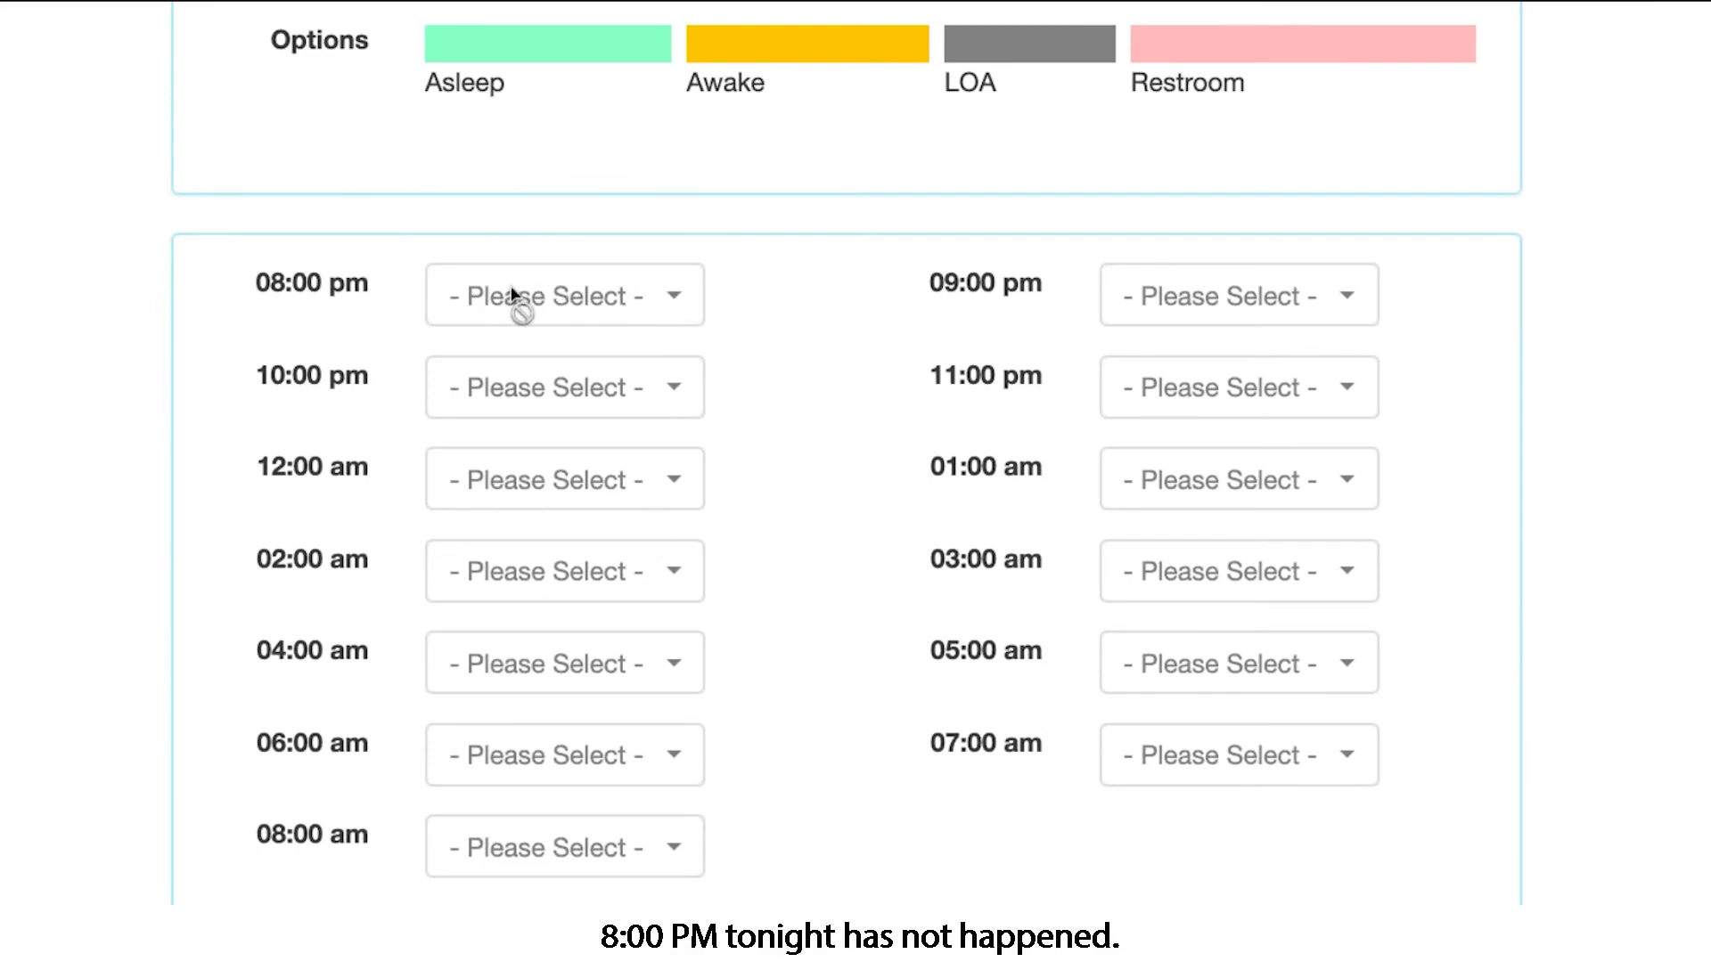
scroll(714, 607, "down", 5)
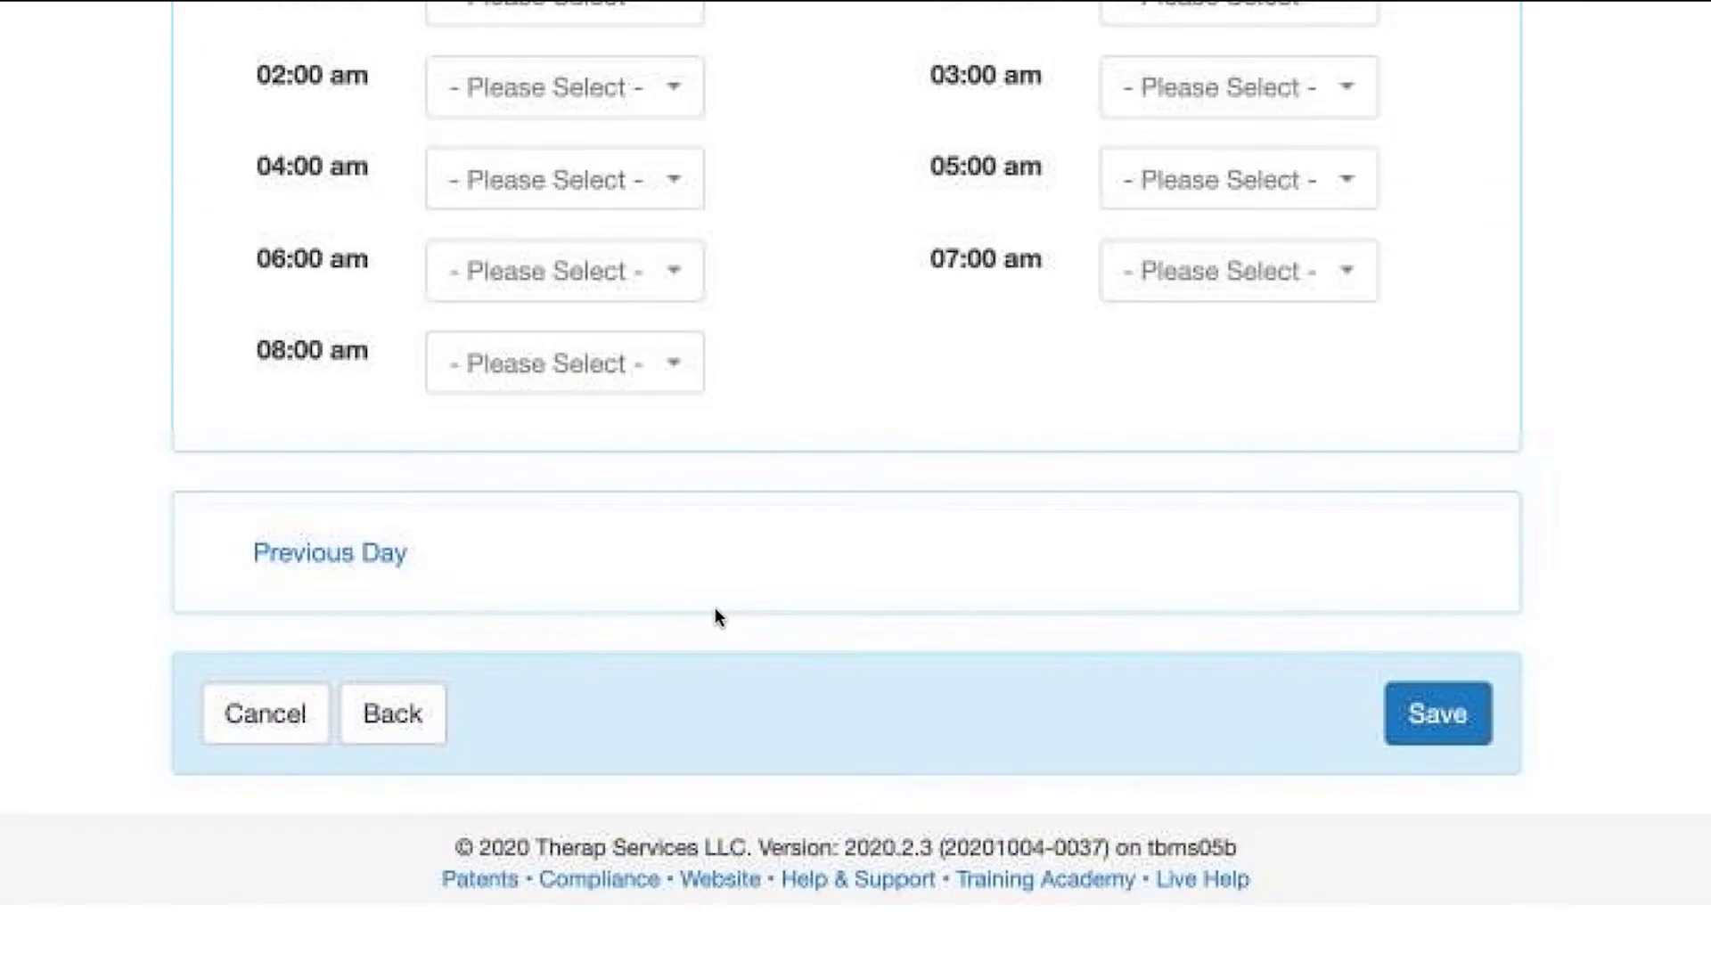
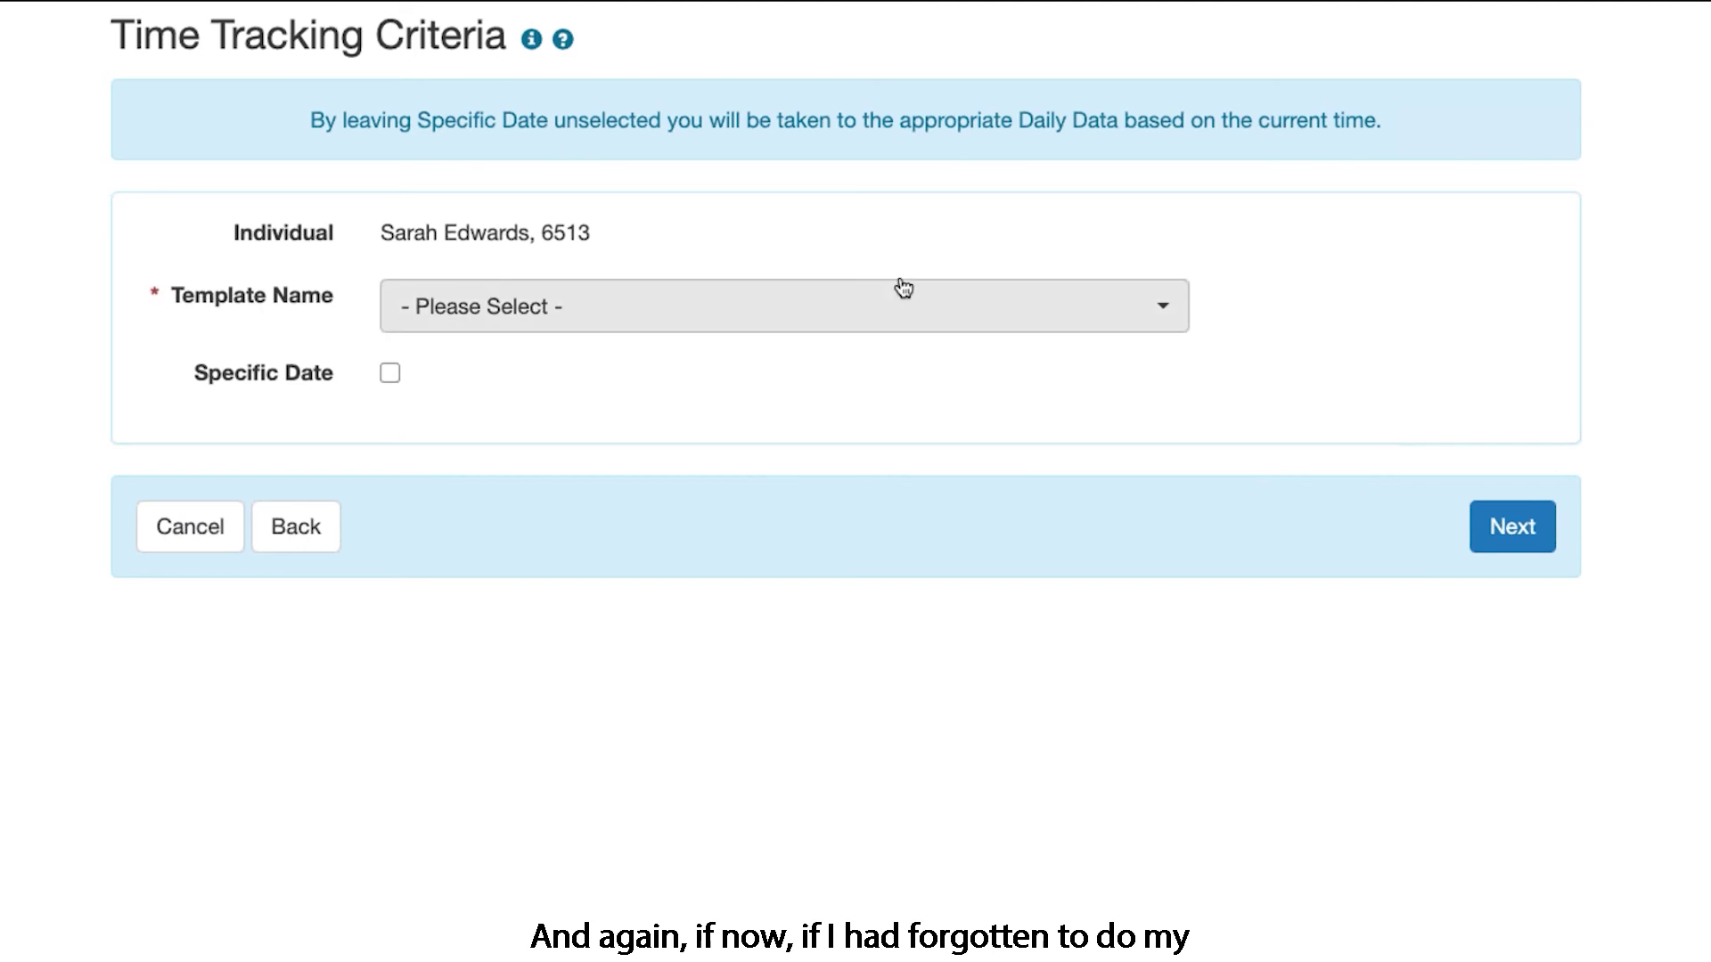
Step: Open the daily data form for the Sleep Tracking 1 hour template on the specific date 10/05/2020
left_click(909, 304)
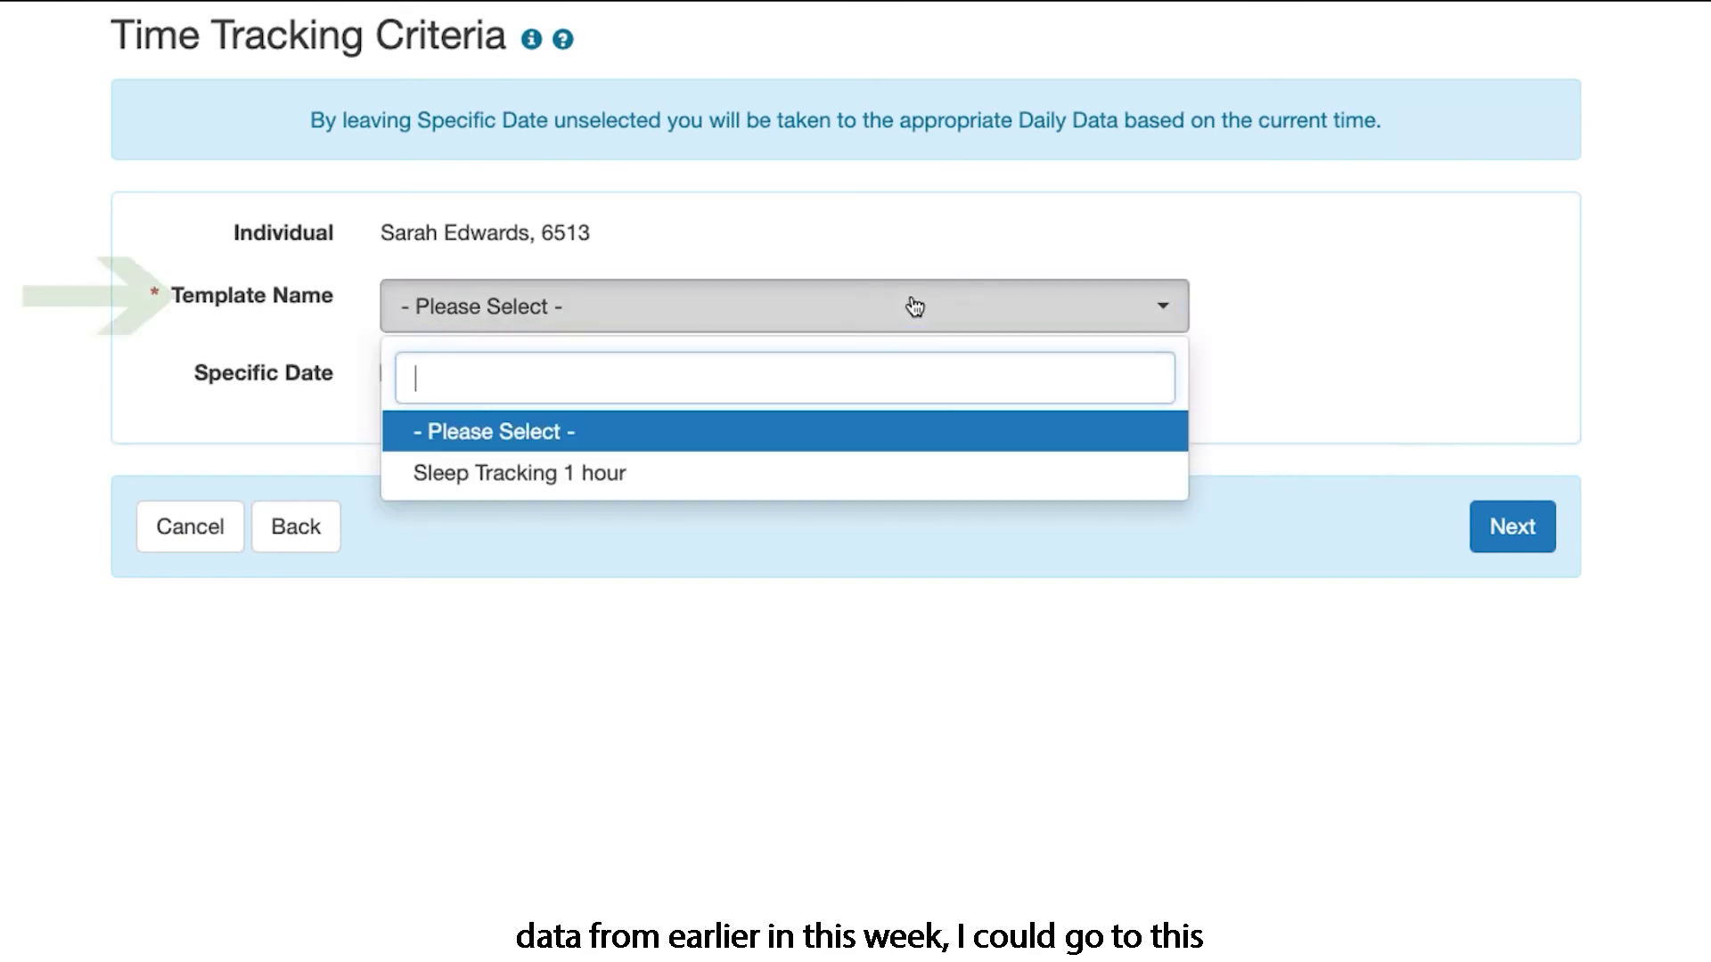
left_click(787, 477)
left_click(389, 373)
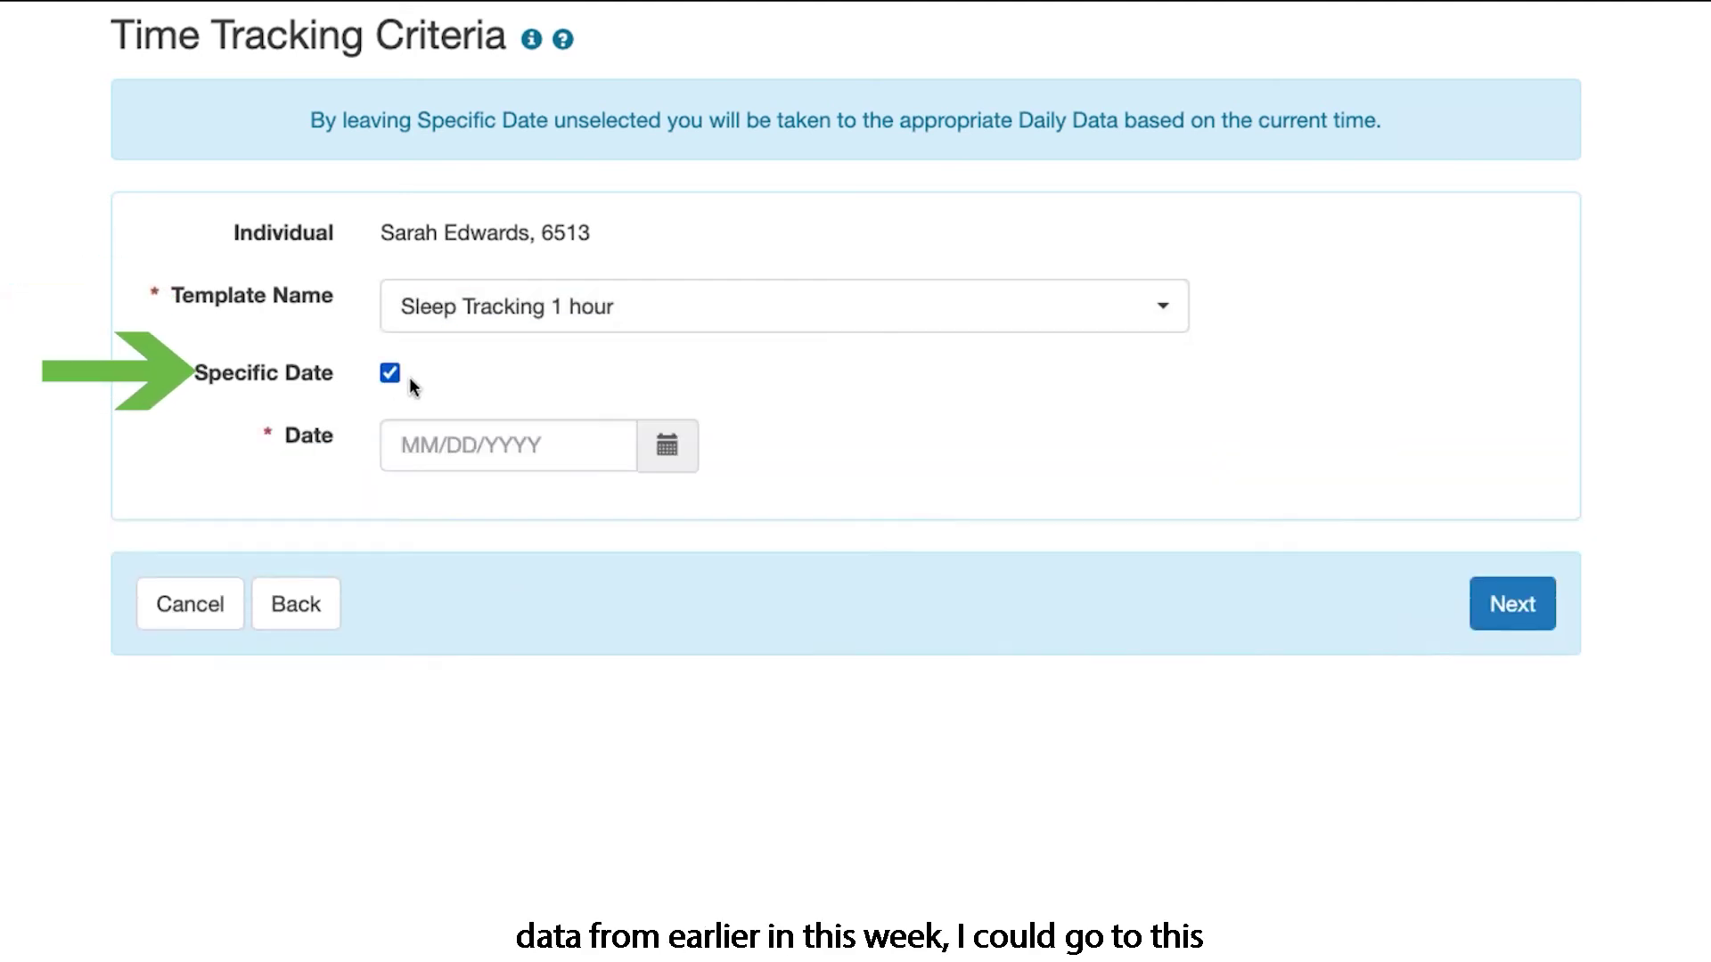
left_click(683, 457)
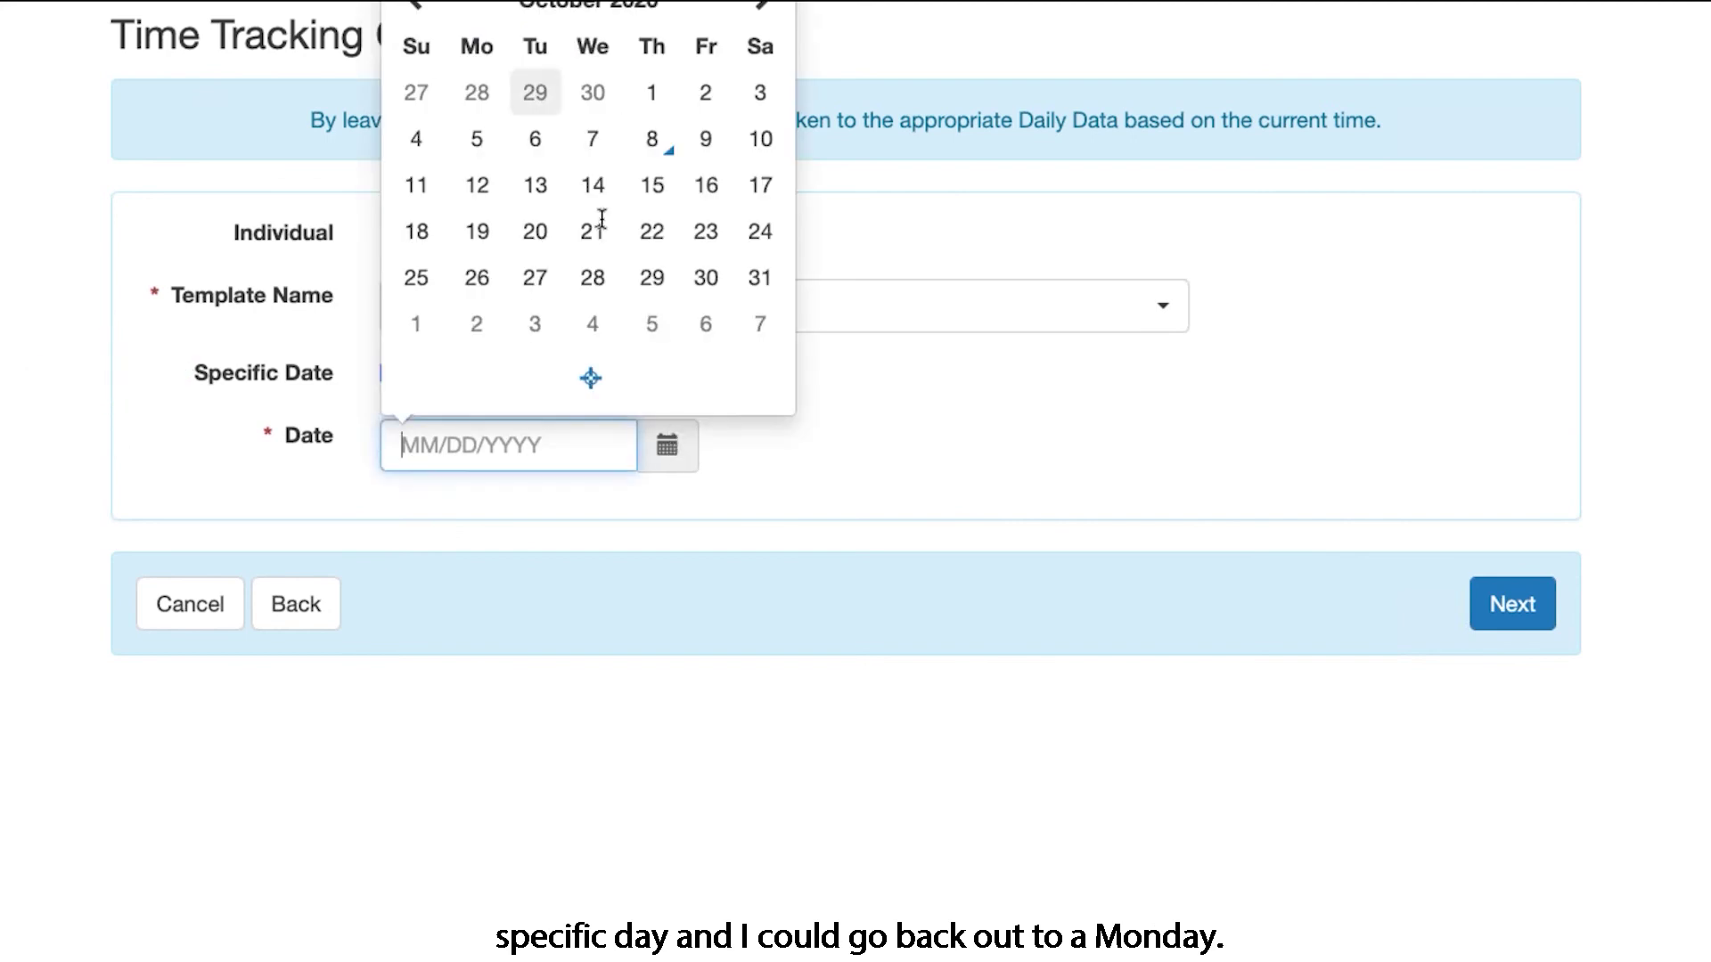
left_click(475, 140)
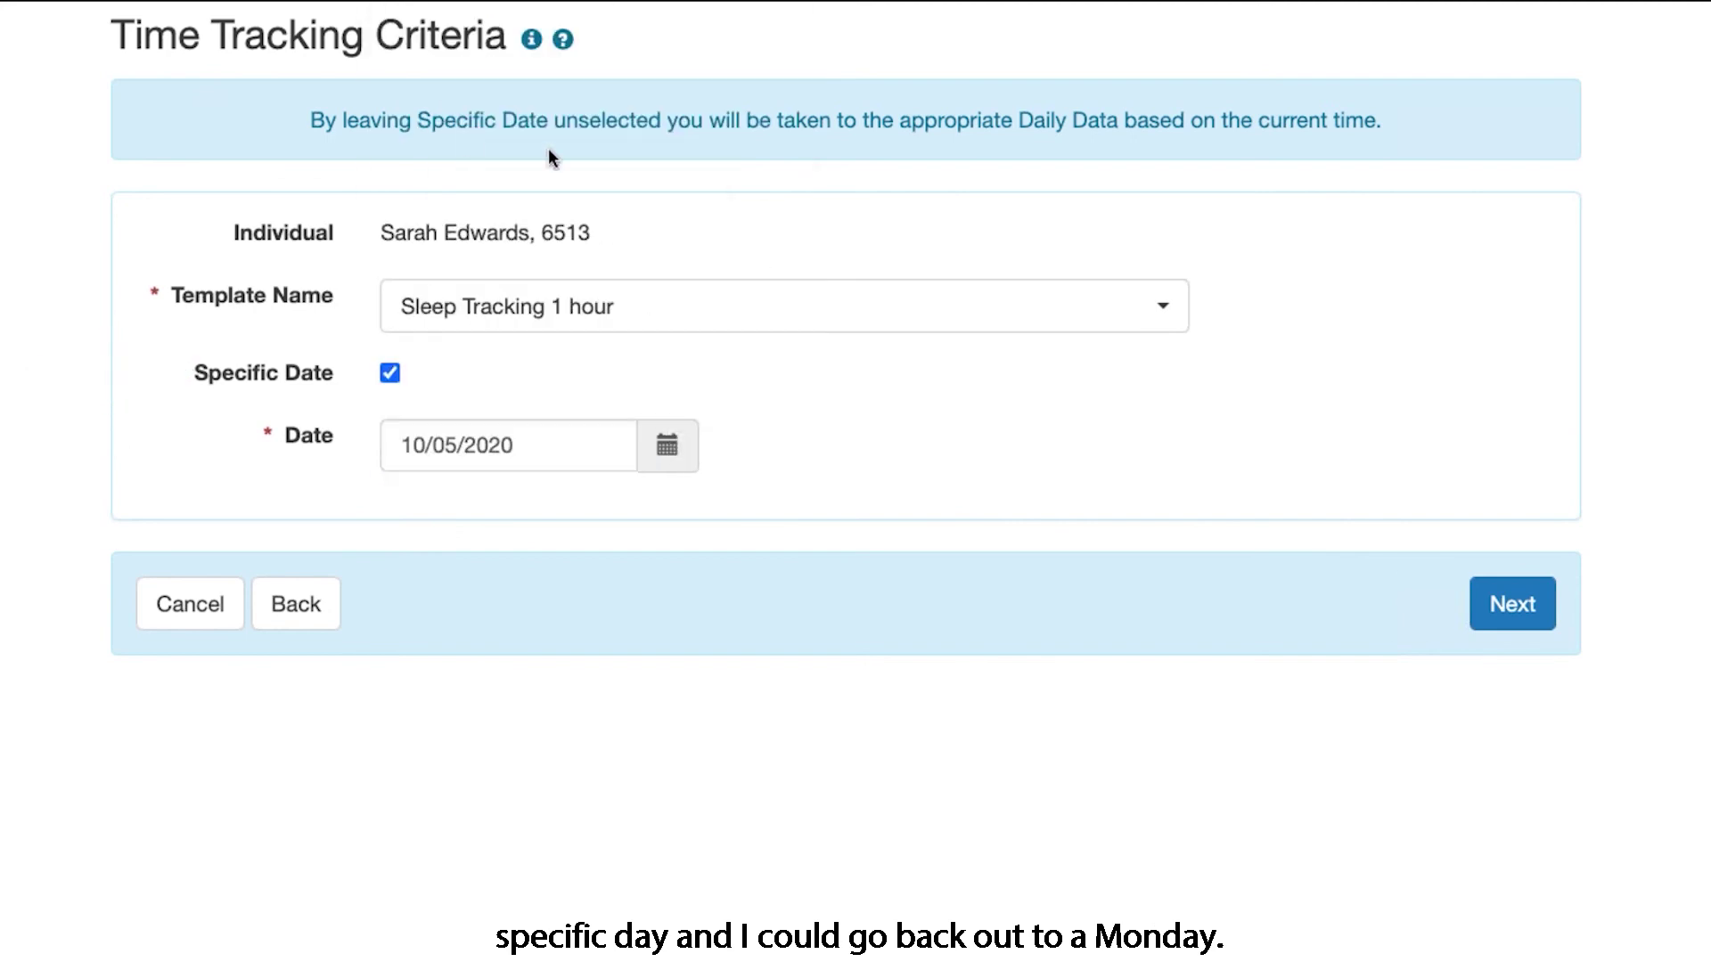
left_click(1520, 605)
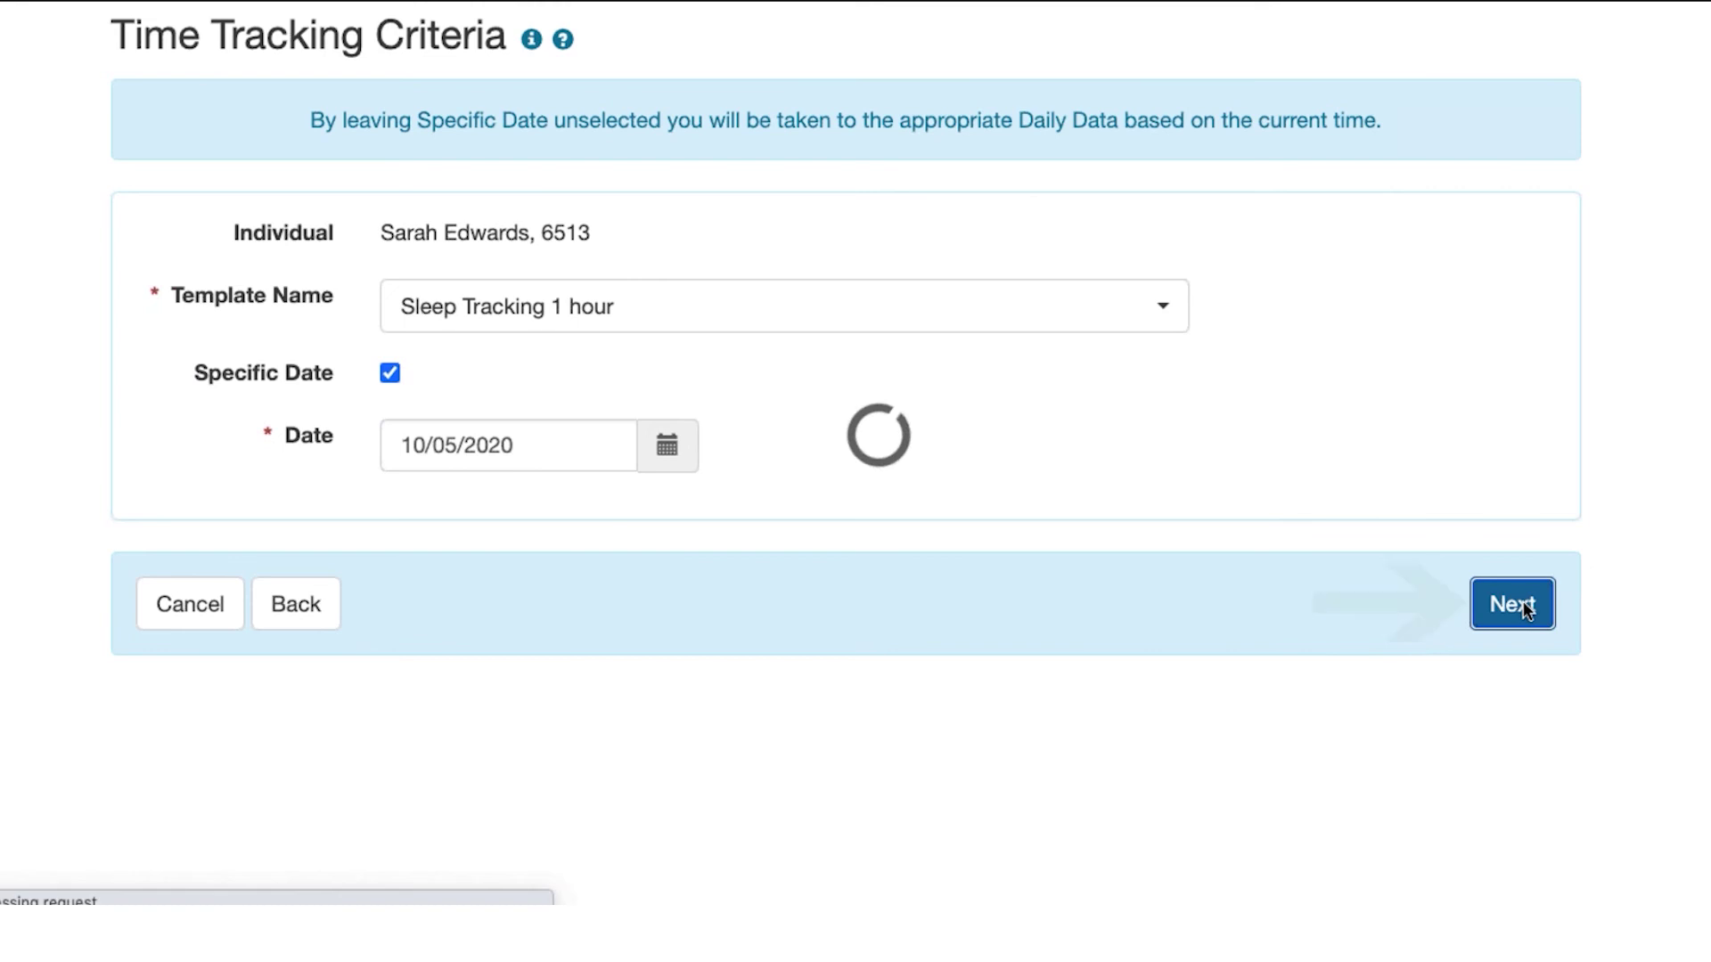
Step: Record Asleep for 08:00 pm, Awake for 09:00 pm, and Asleep for 10:00 pm and 11:00 pm
scroll(948, 642, "down", 5)
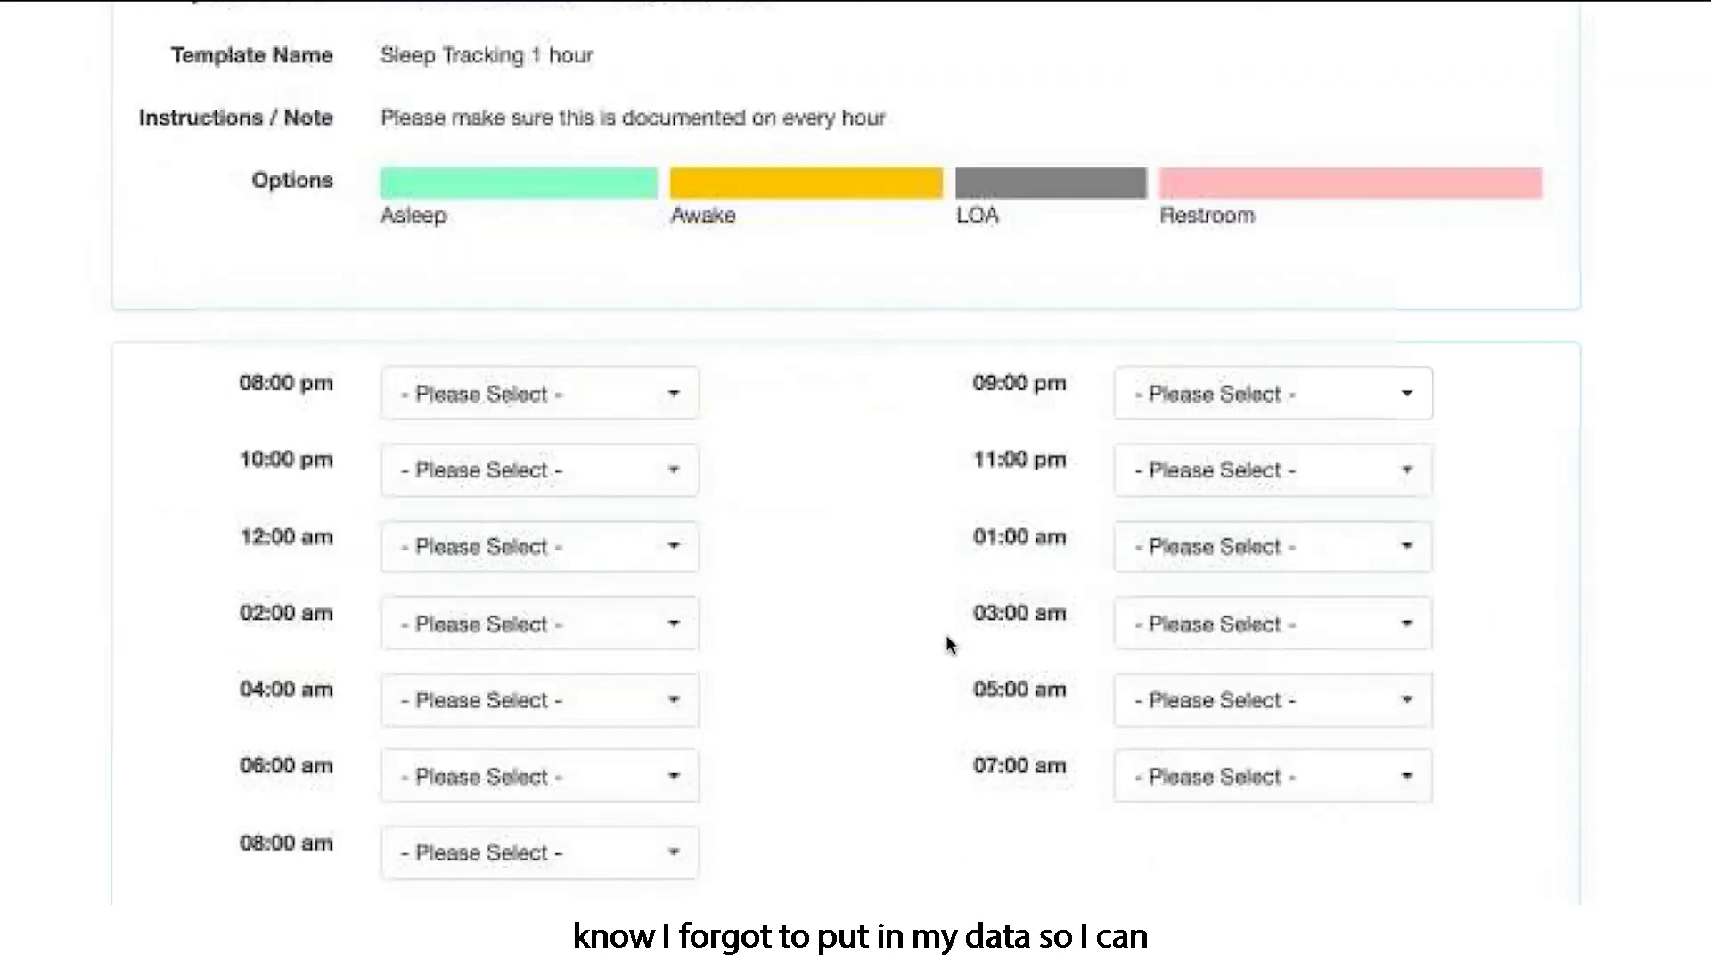
left_click(640, 295)
left_click(600, 388)
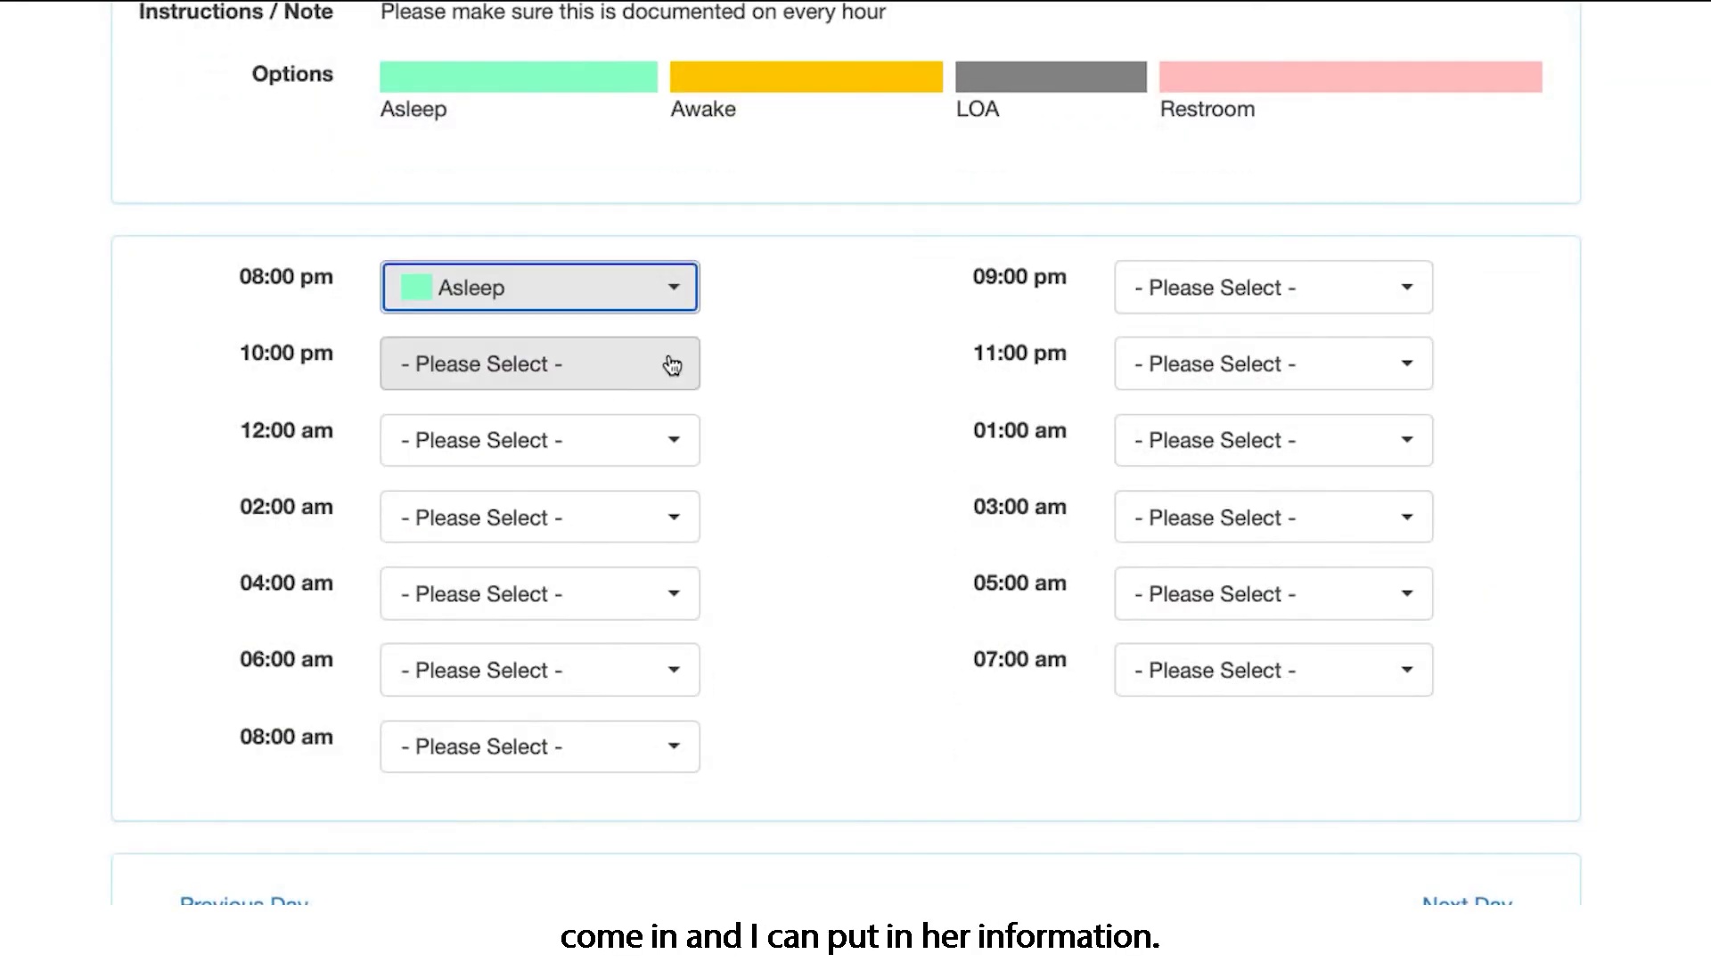
key("Tab")
left_click(1158, 289)
left_click(1194, 428)
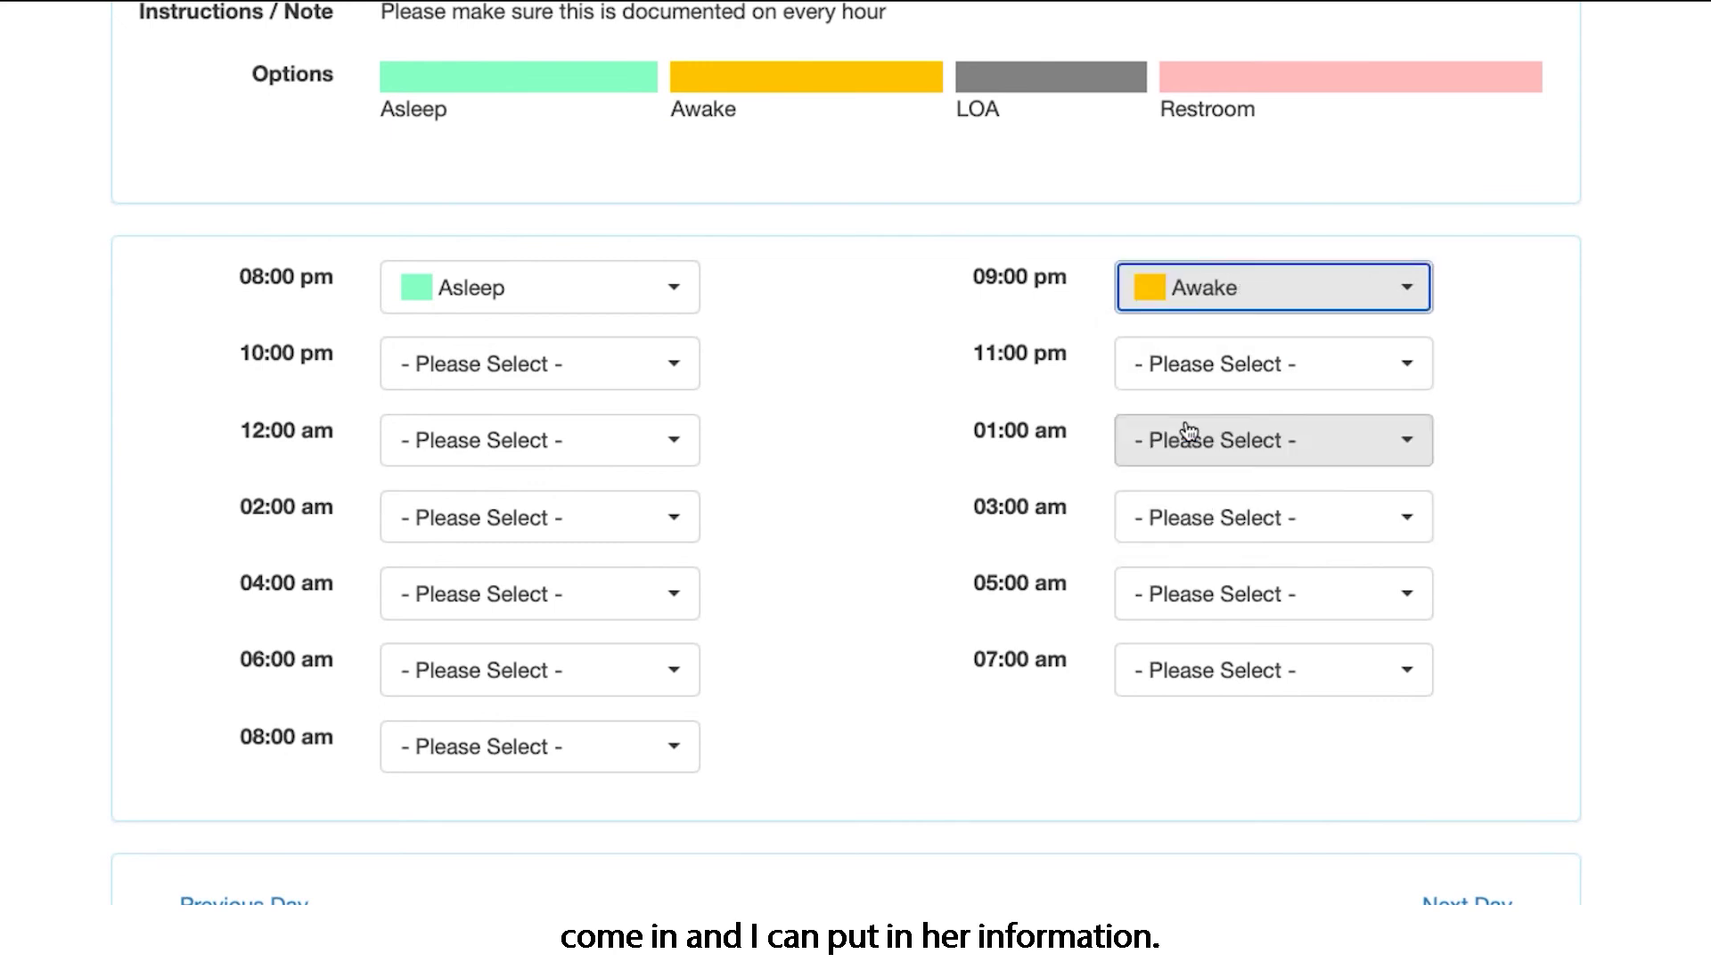
left_click(653, 362)
left_click(583, 467)
left_click(1188, 369)
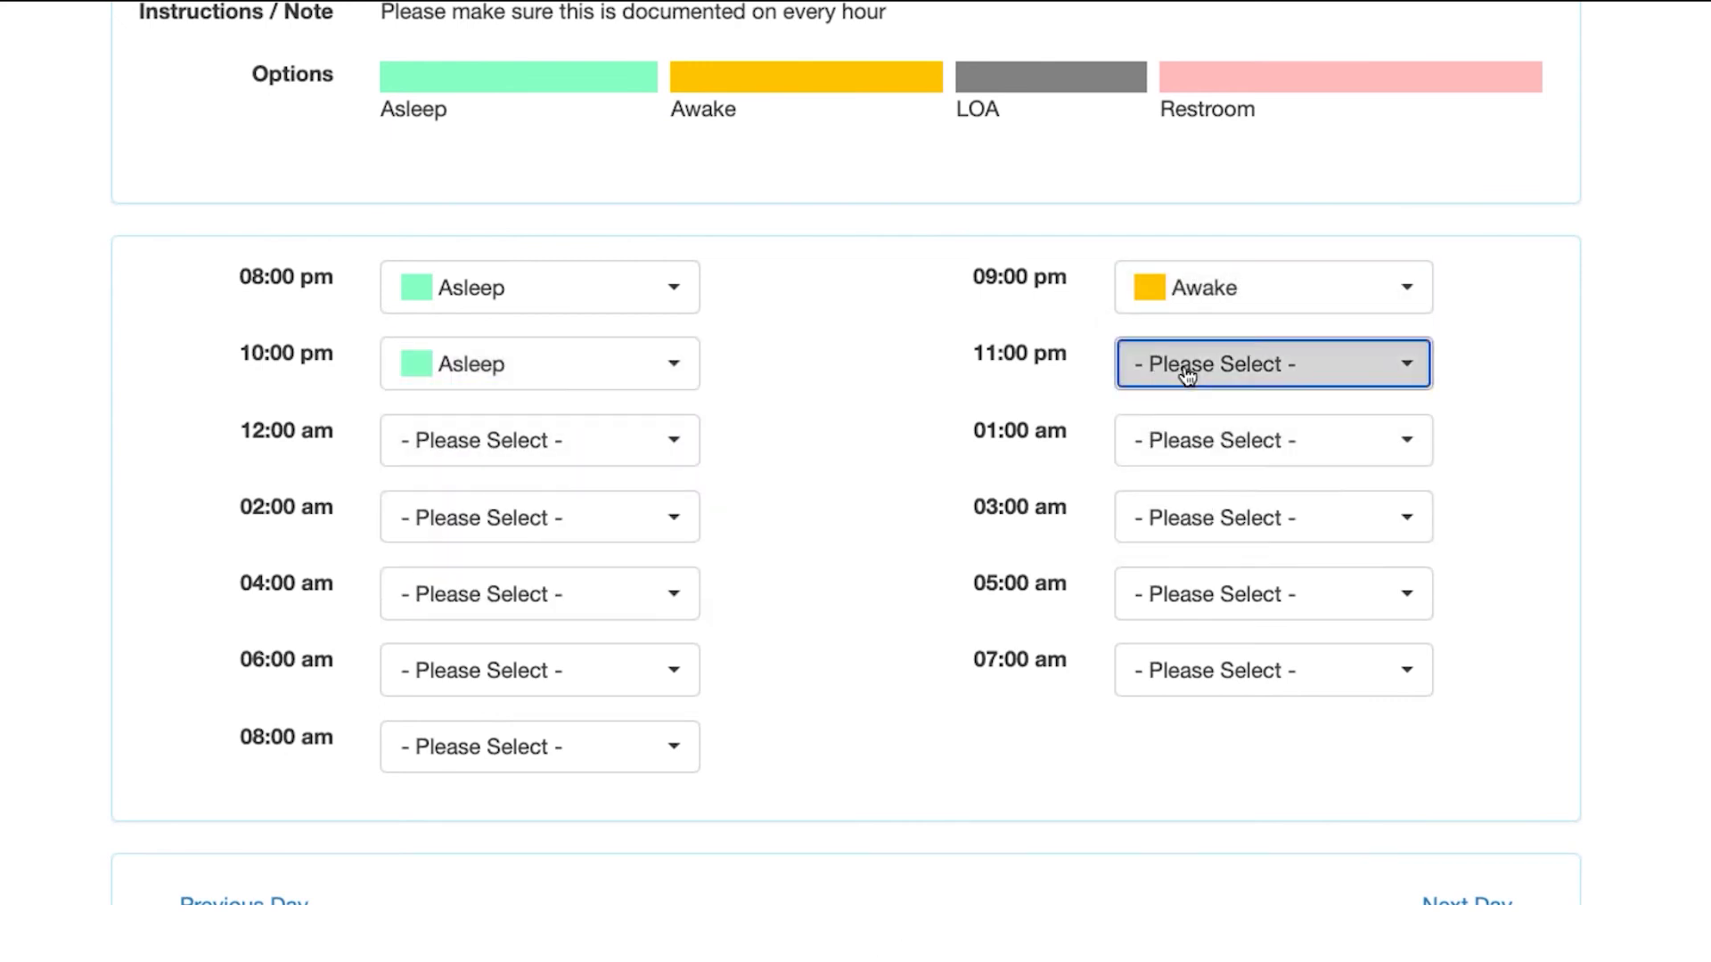
left_click(1186, 472)
Step: Record Asleep for the 12:00 am, 01:00 am, 02:00 am and 03:00 am slots
left_click(611, 455)
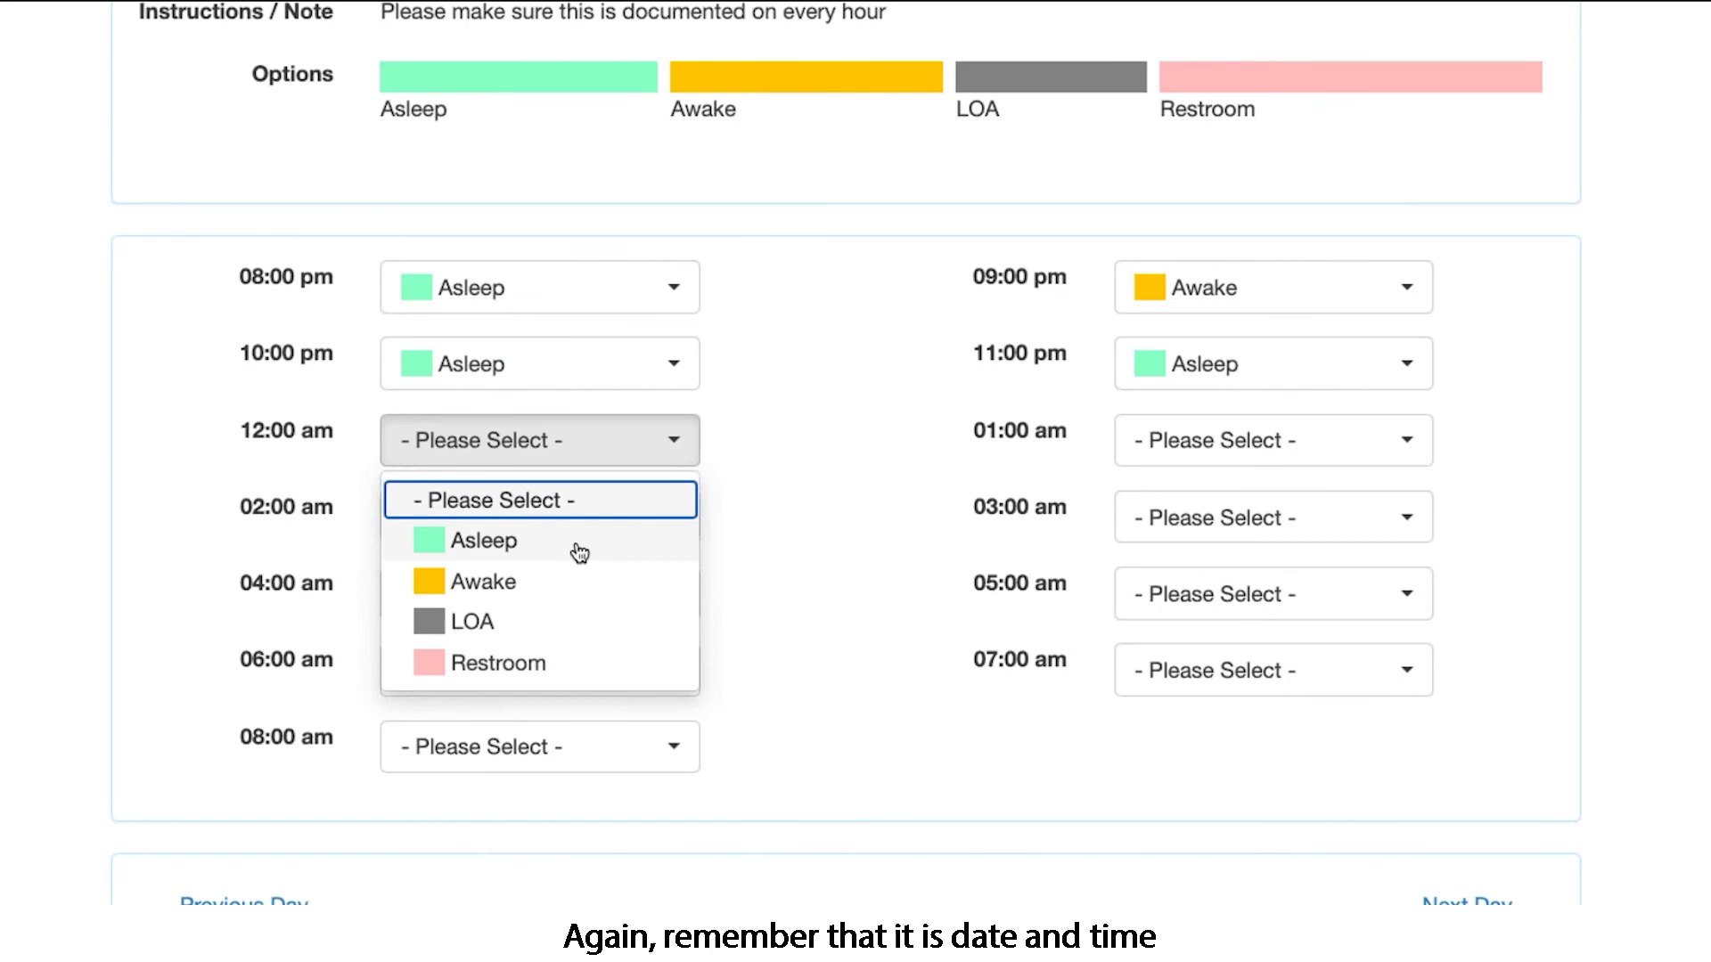
left_click(578, 540)
left_click(1184, 456)
left_click(1192, 546)
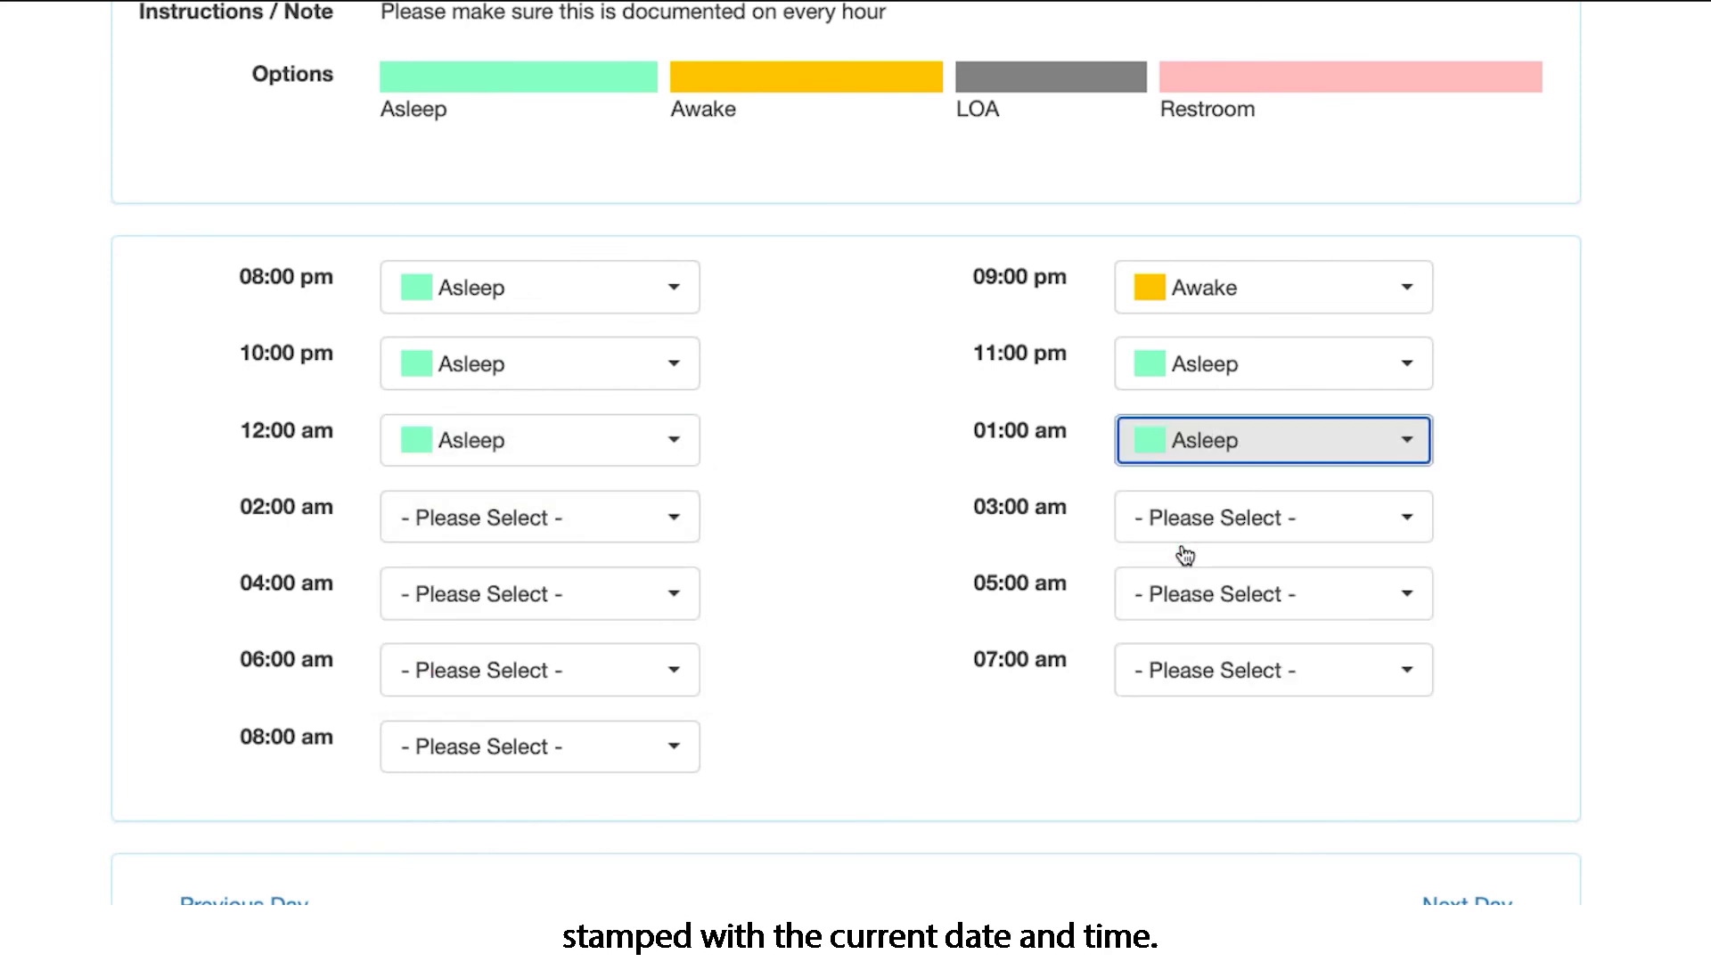
left_click(627, 531)
left_click(508, 615)
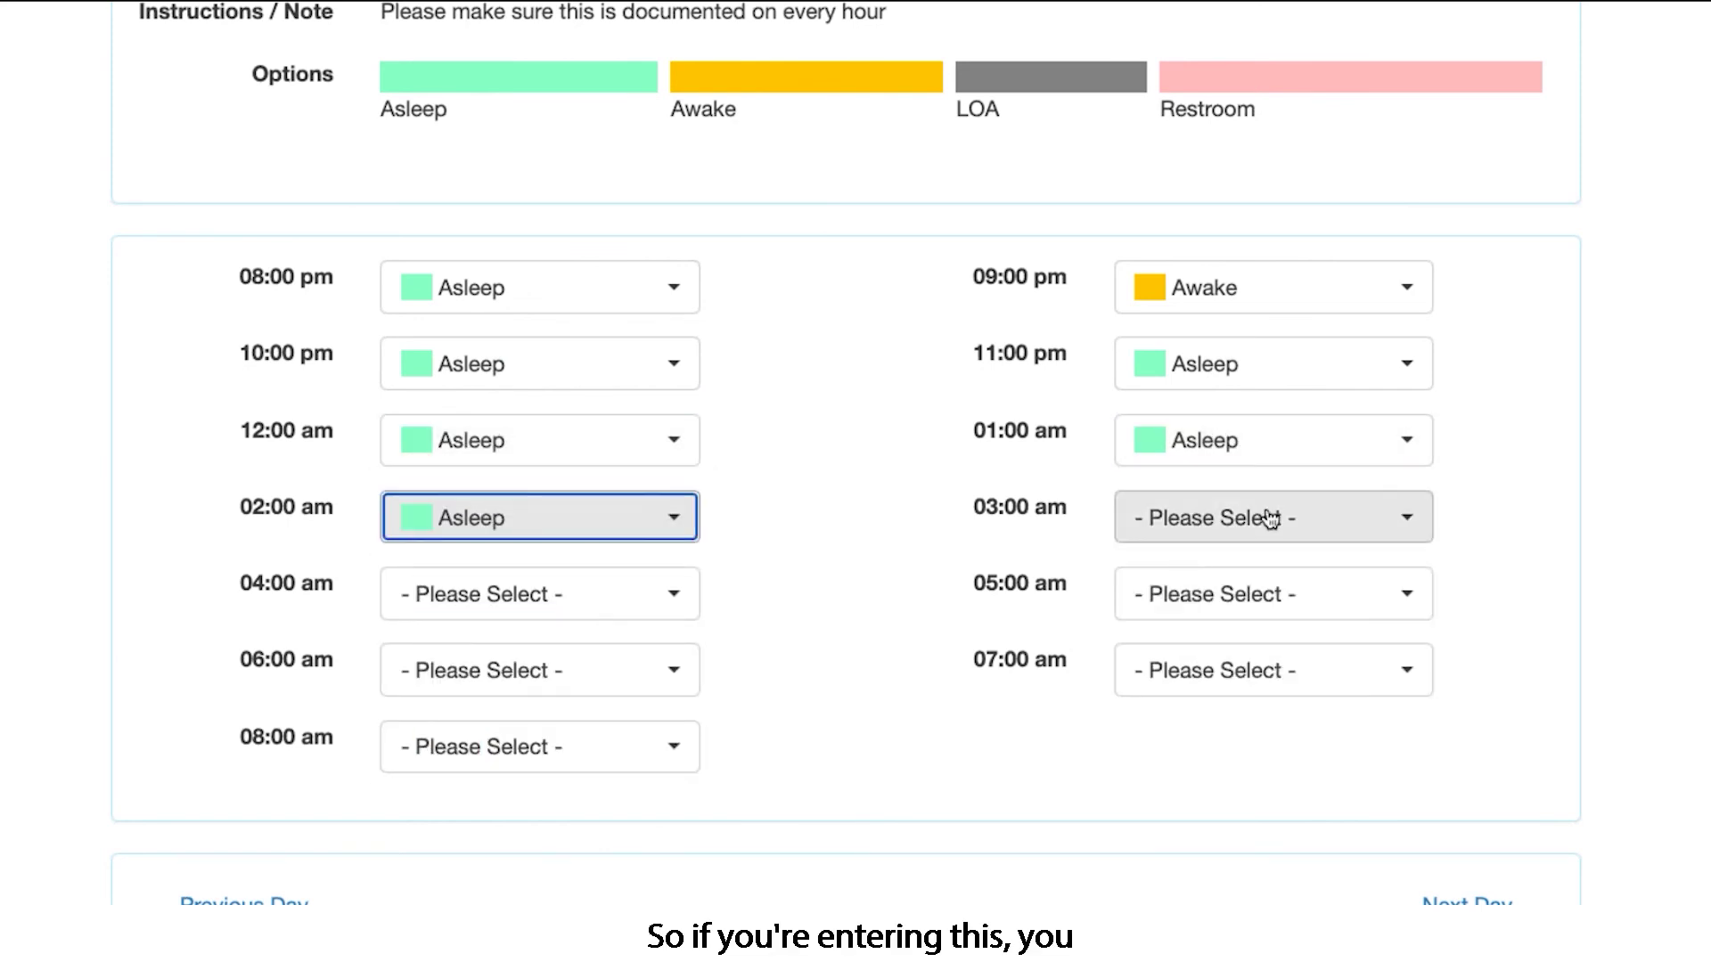
left_click(1260, 539)
left_click(1216, 618)
Step: Record Awake for 04:00 am and Asleep for 05:00 am, 06:00 am, 07:00 am and 08:00 am
left_click(592, 594)
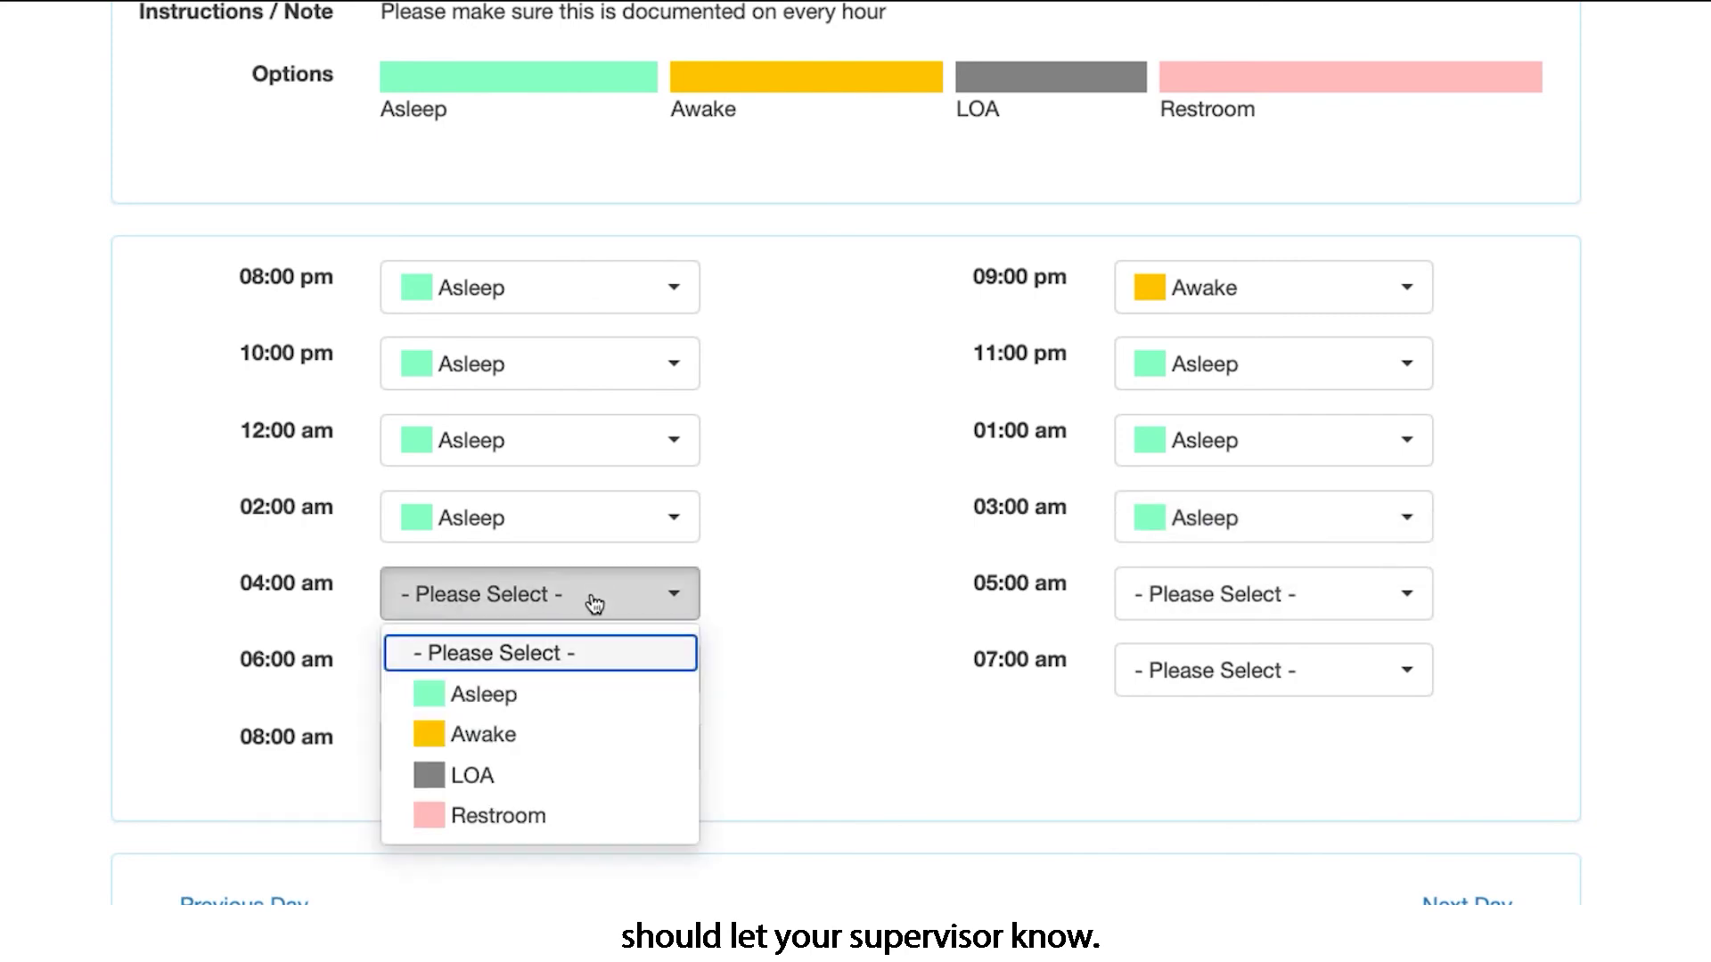
left_click(514, 745)
left_click(1297, 606)
left_click(1229, 699)
left_click(577, 674)
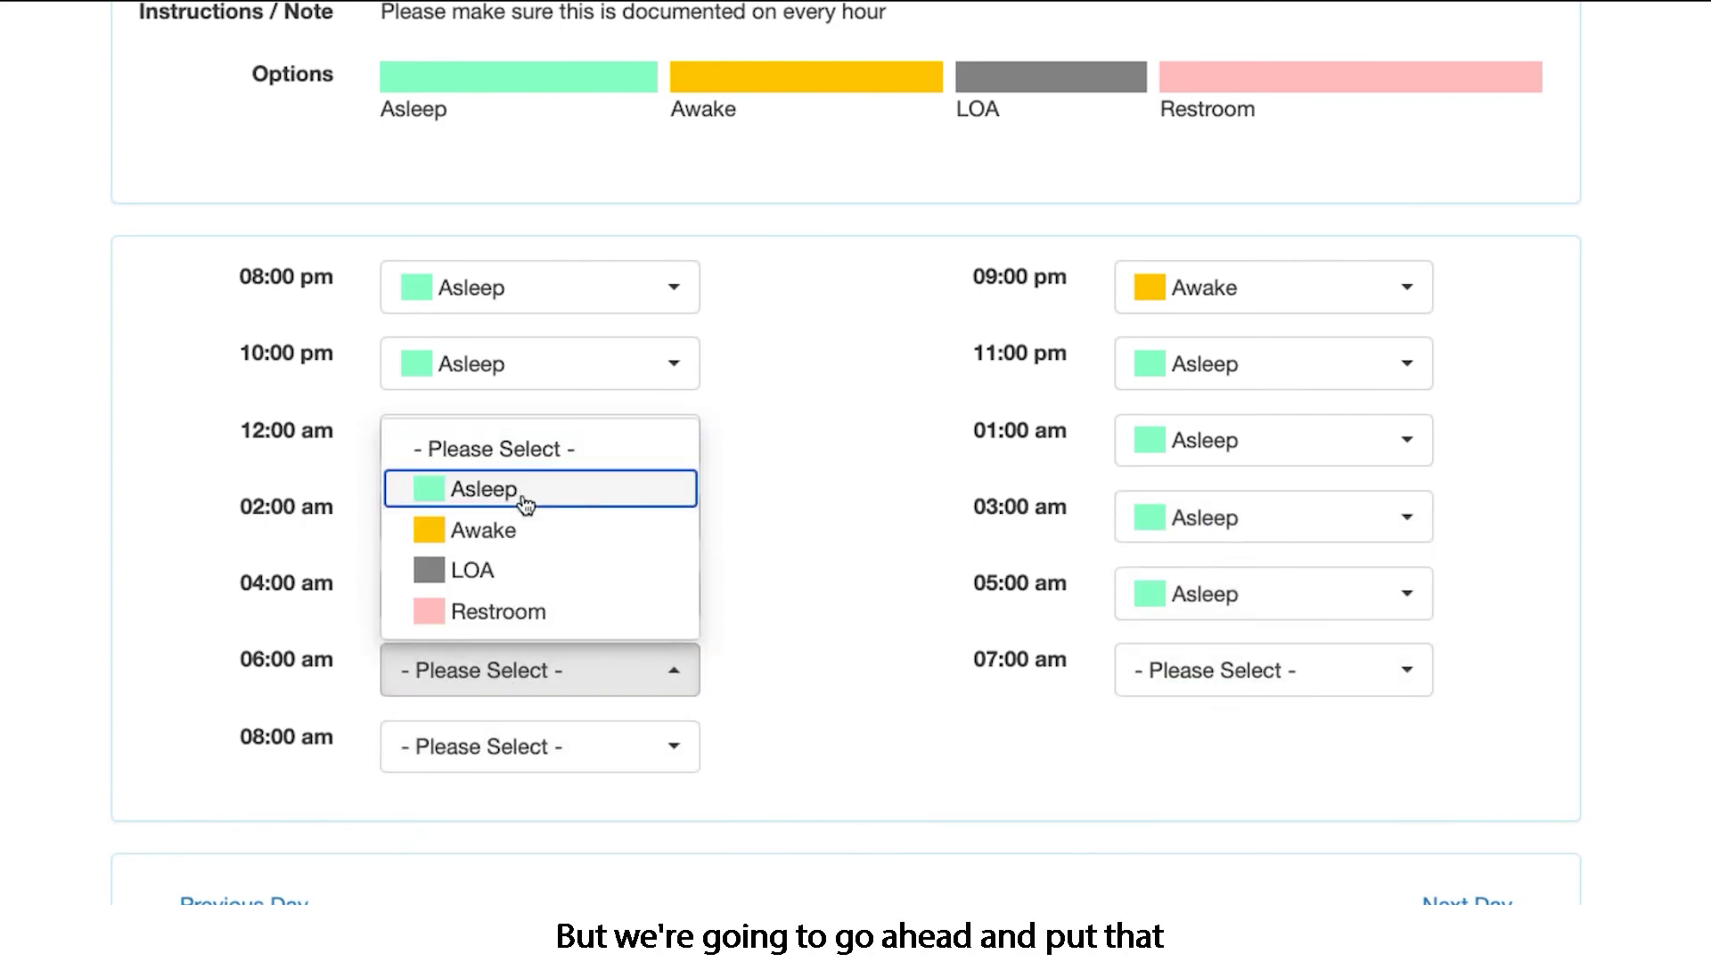
left_click(524, 492)
left_click(1299, 679)
left_click(1241, 496)
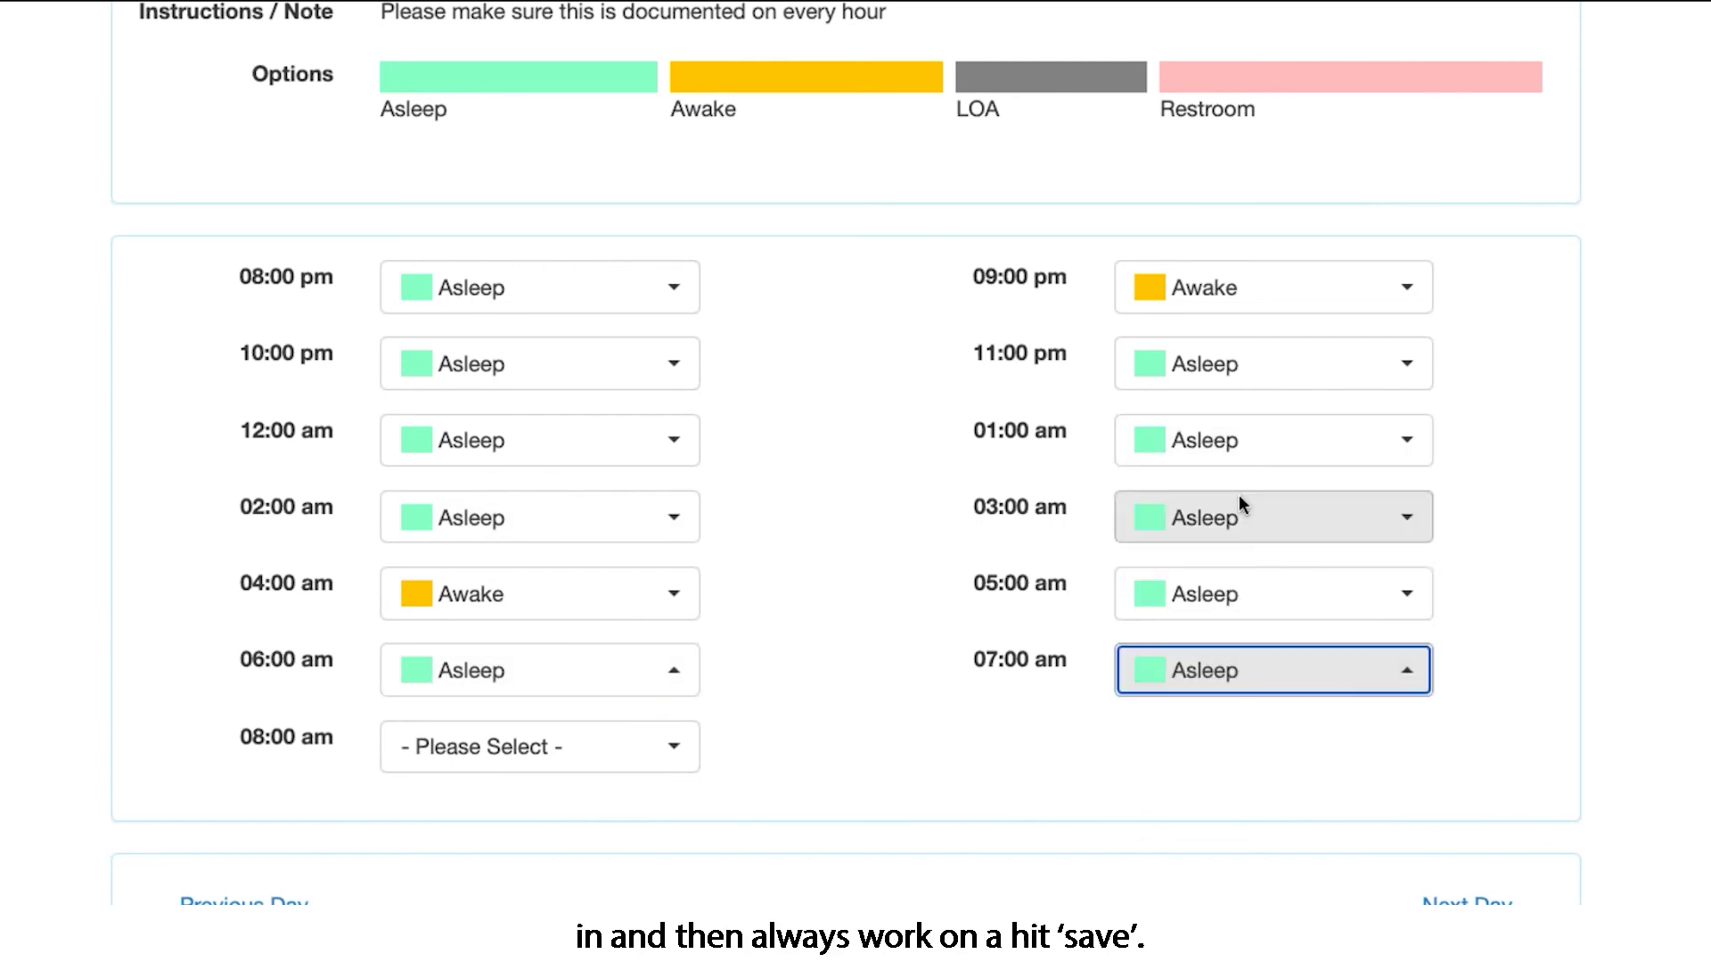
left_click(548, 756)
left_click(531, 575)
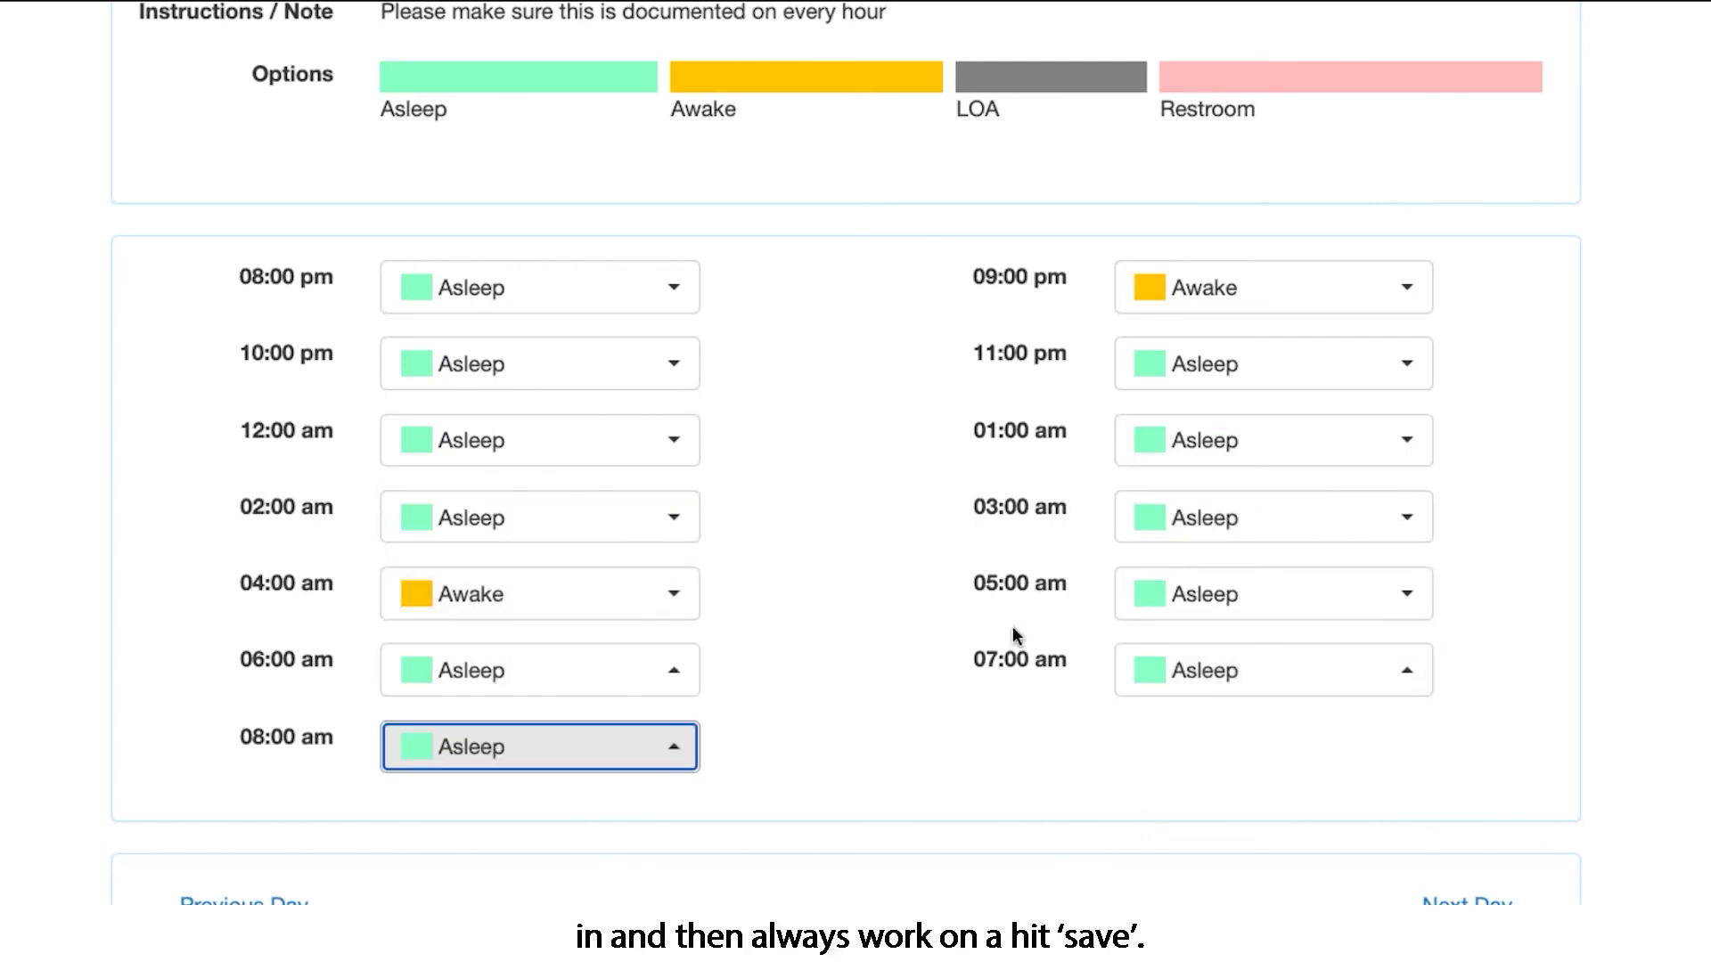
Step: Save the daily sleep data and open the Time Tracking criteria form for recording more data
scroll(1016, 638, "down", 4)
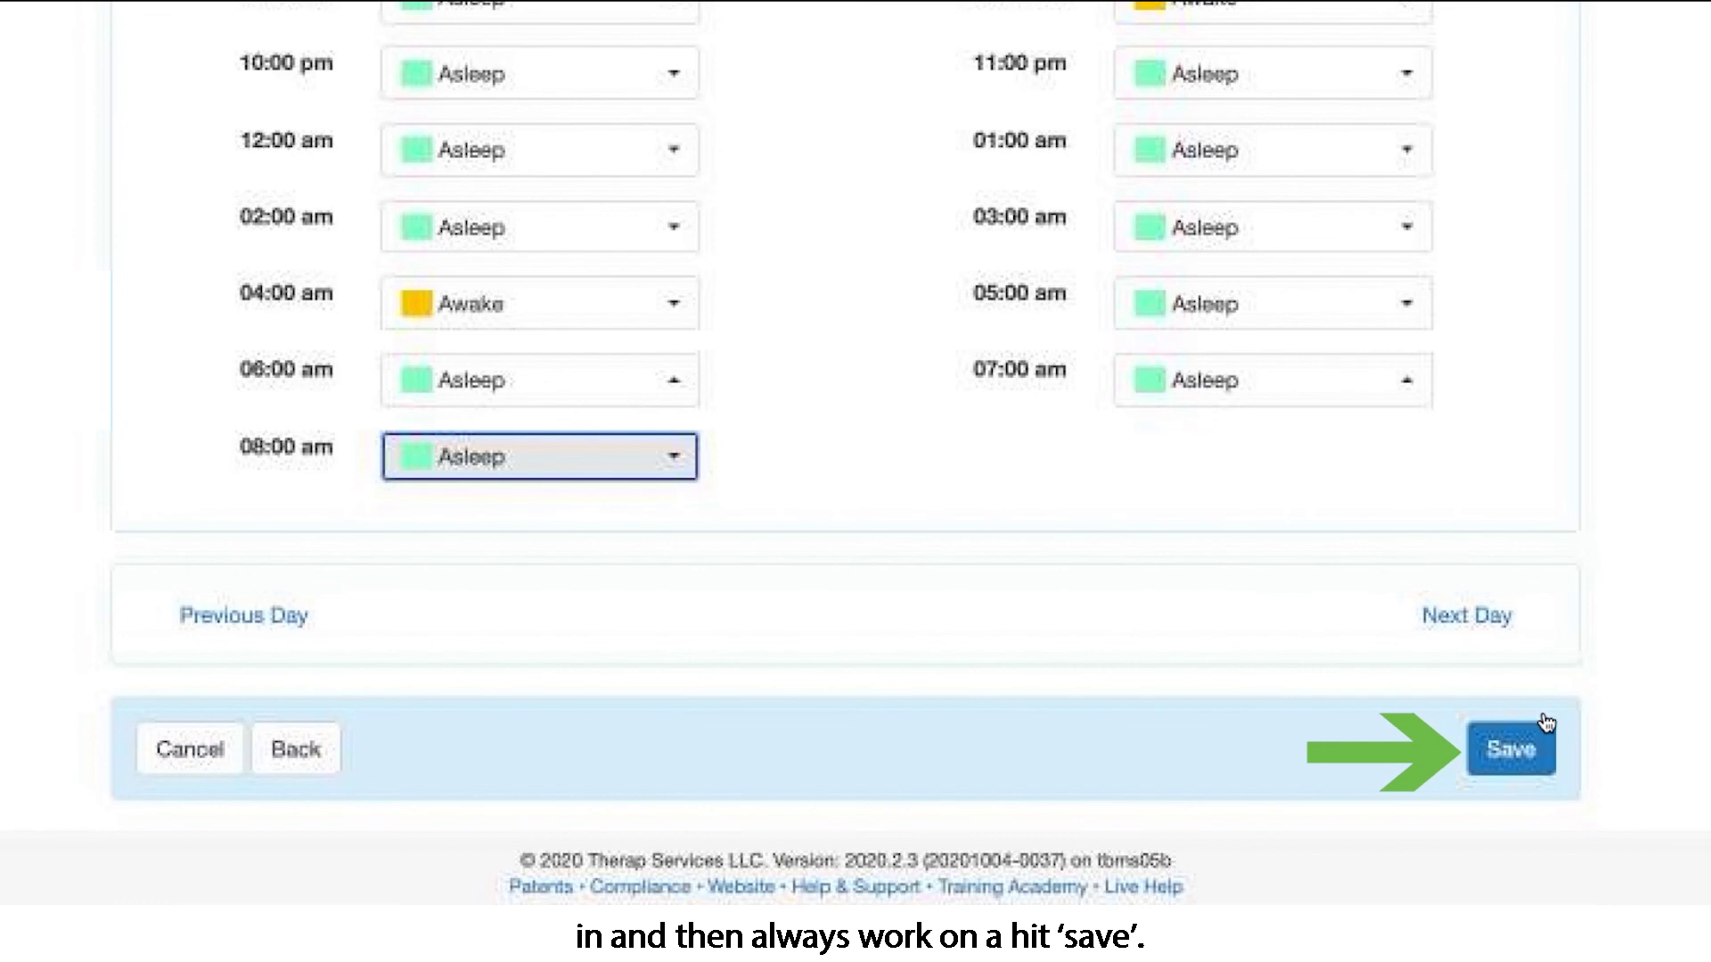
left_click(1544, 724)
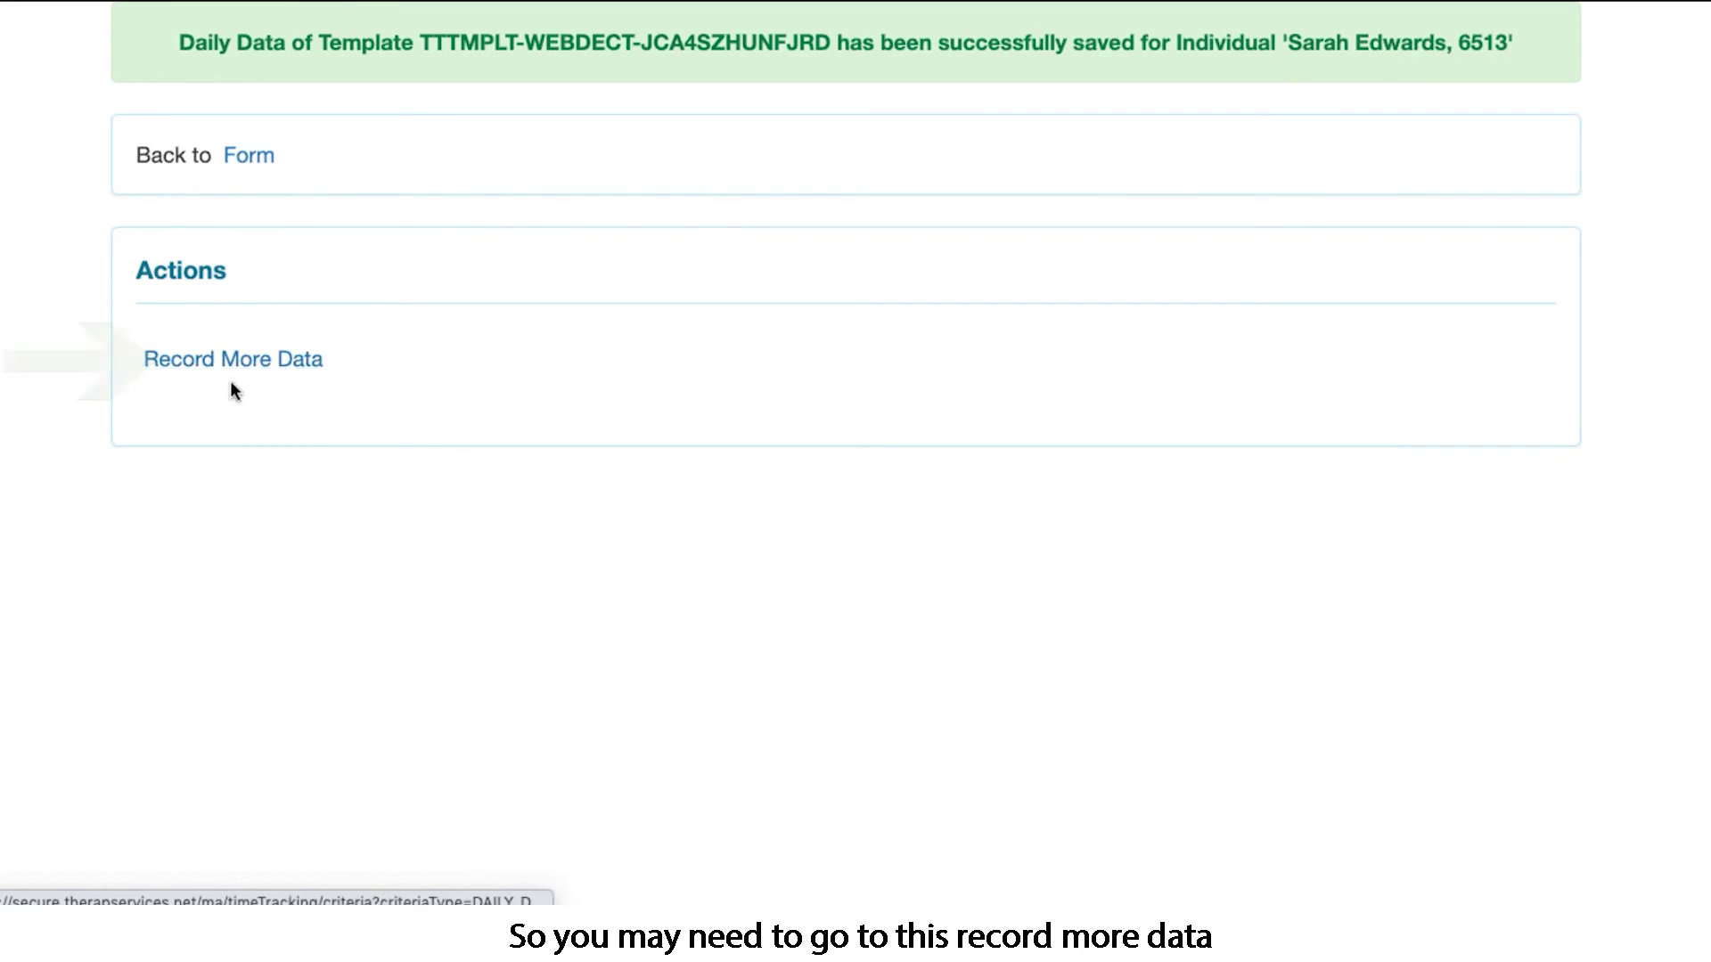
left_click(301, 338)
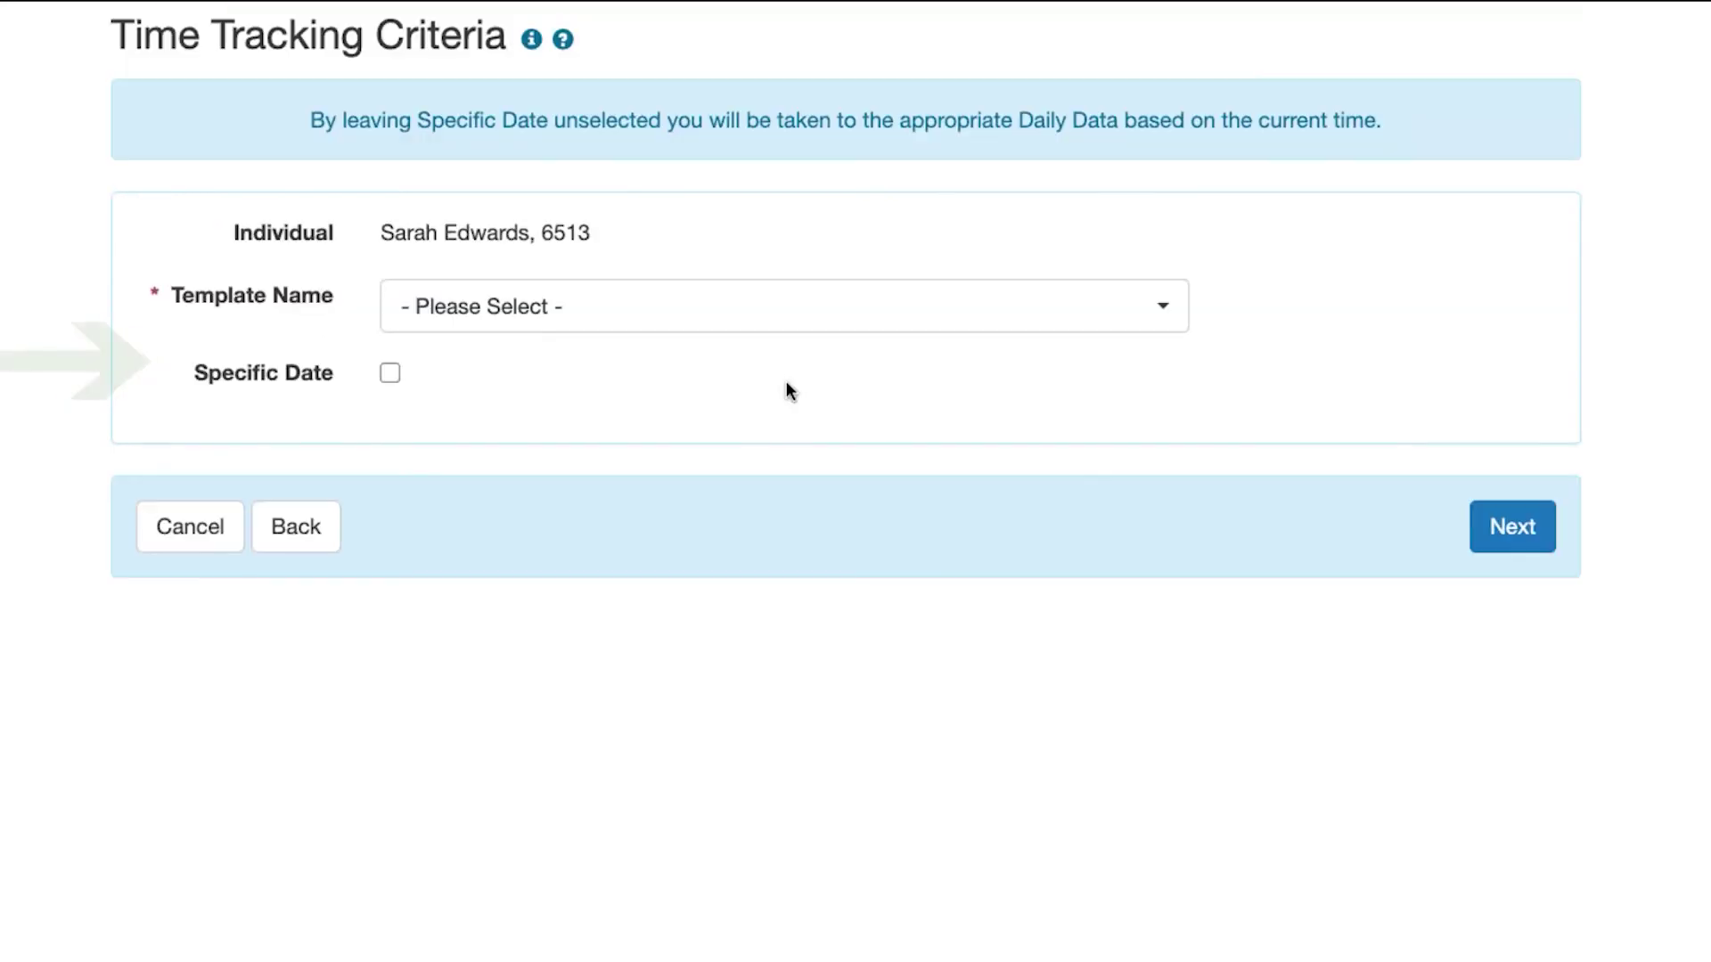
left_click(1145, 321)
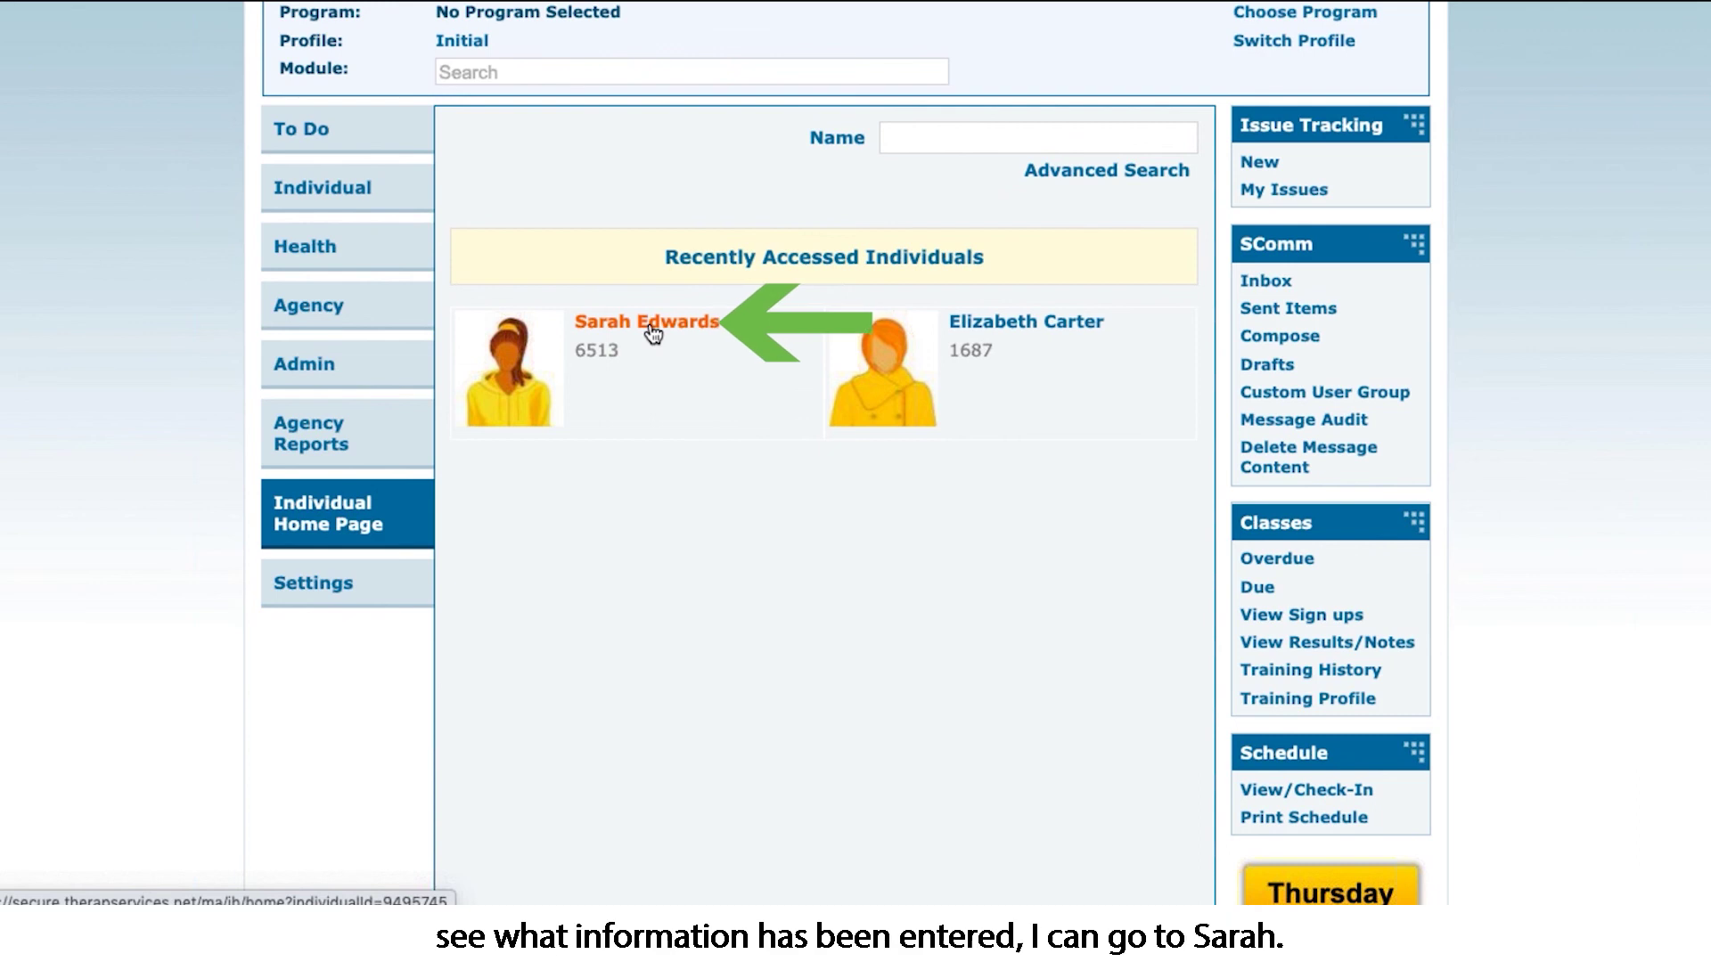
Step: Generate the individual's Time Tracking monthly report for the Sleep Tracking 1 hour template, covering 09/08/2020 to 10/08/2020
left_click(653, 330)
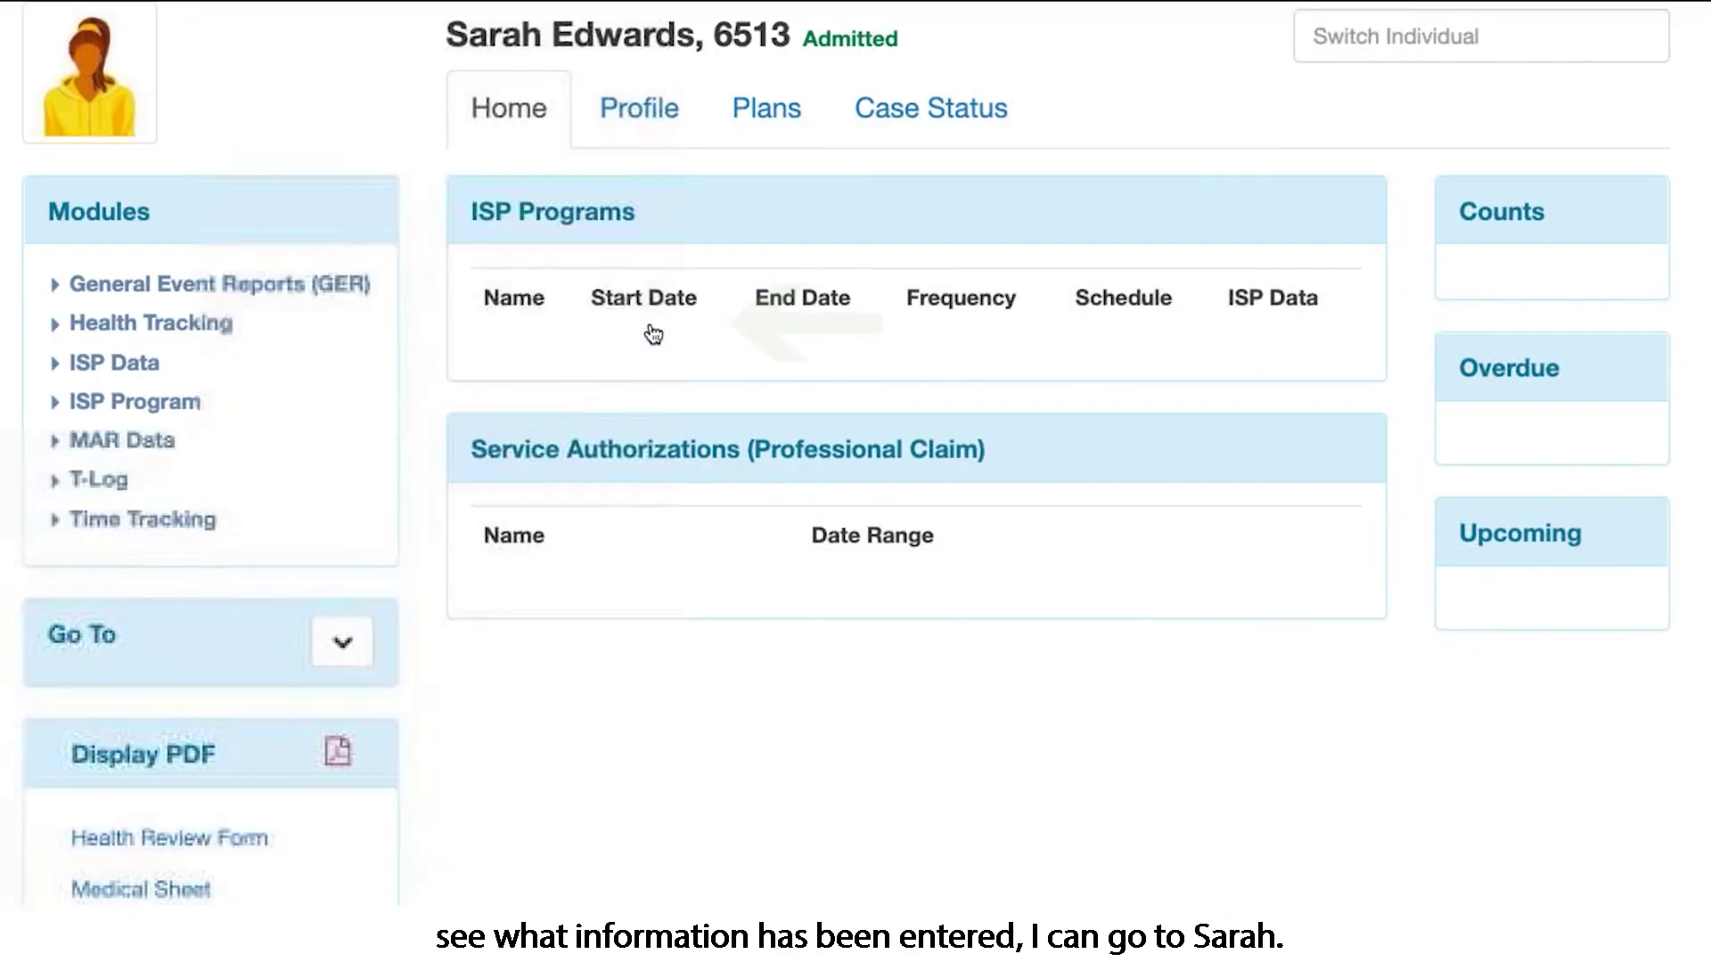
left_click(55, 521)
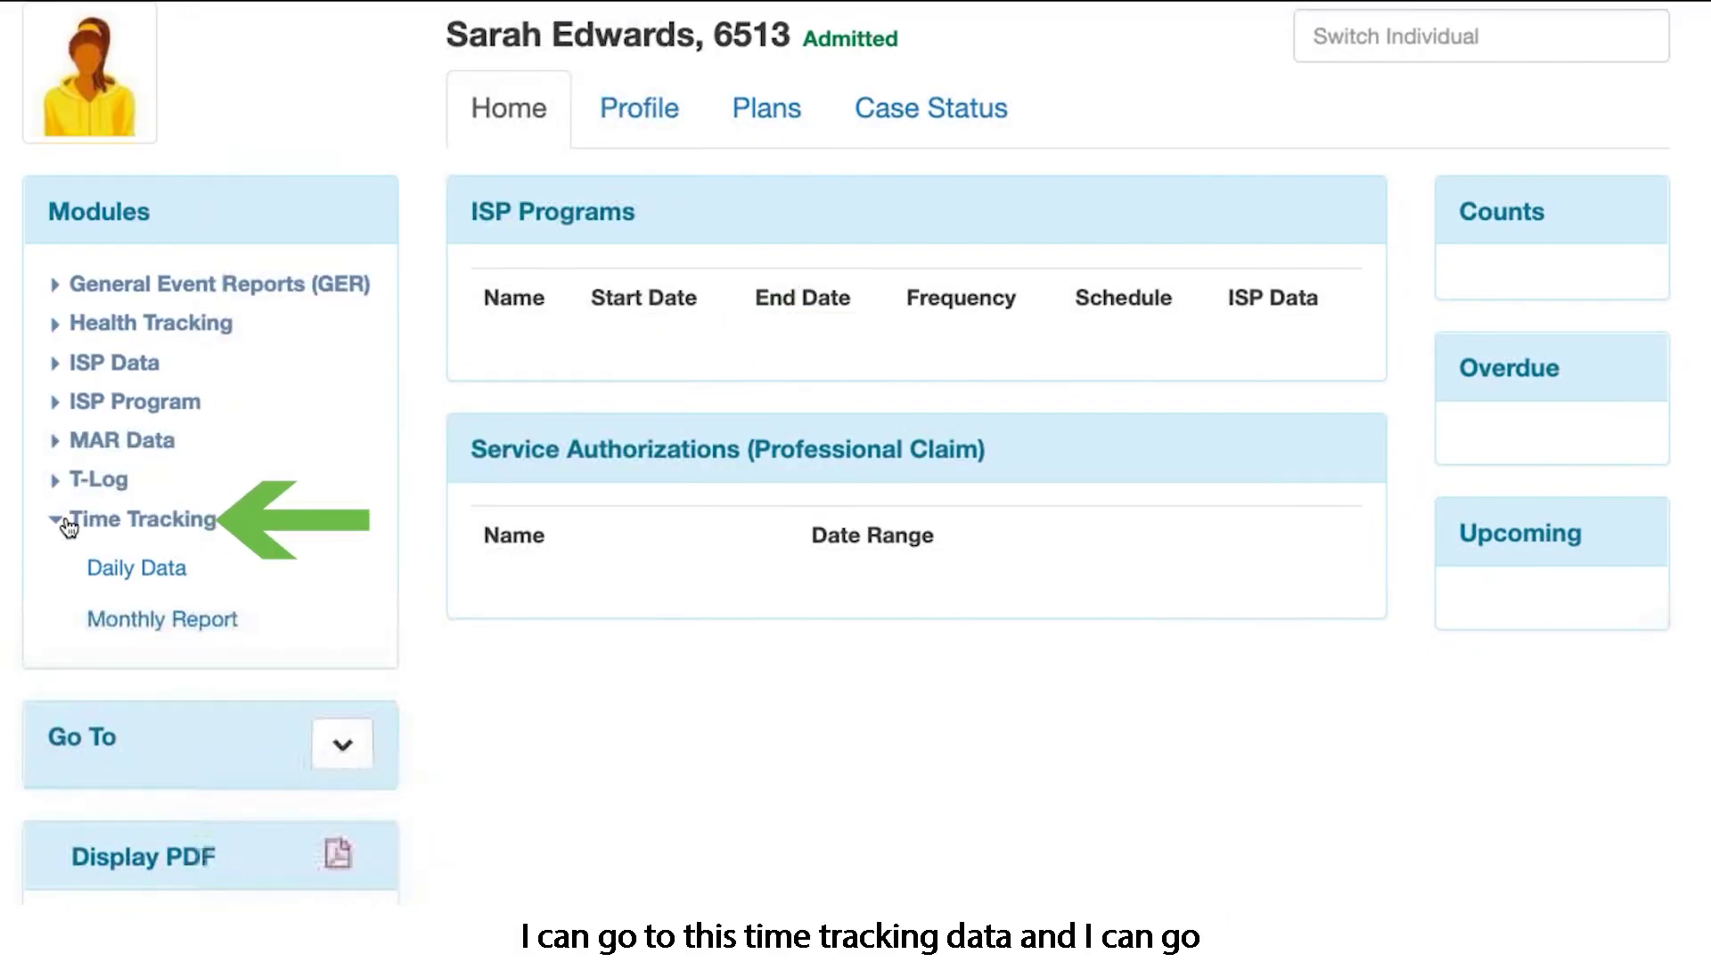
left_click(140, 621)
left_click(946, 173)
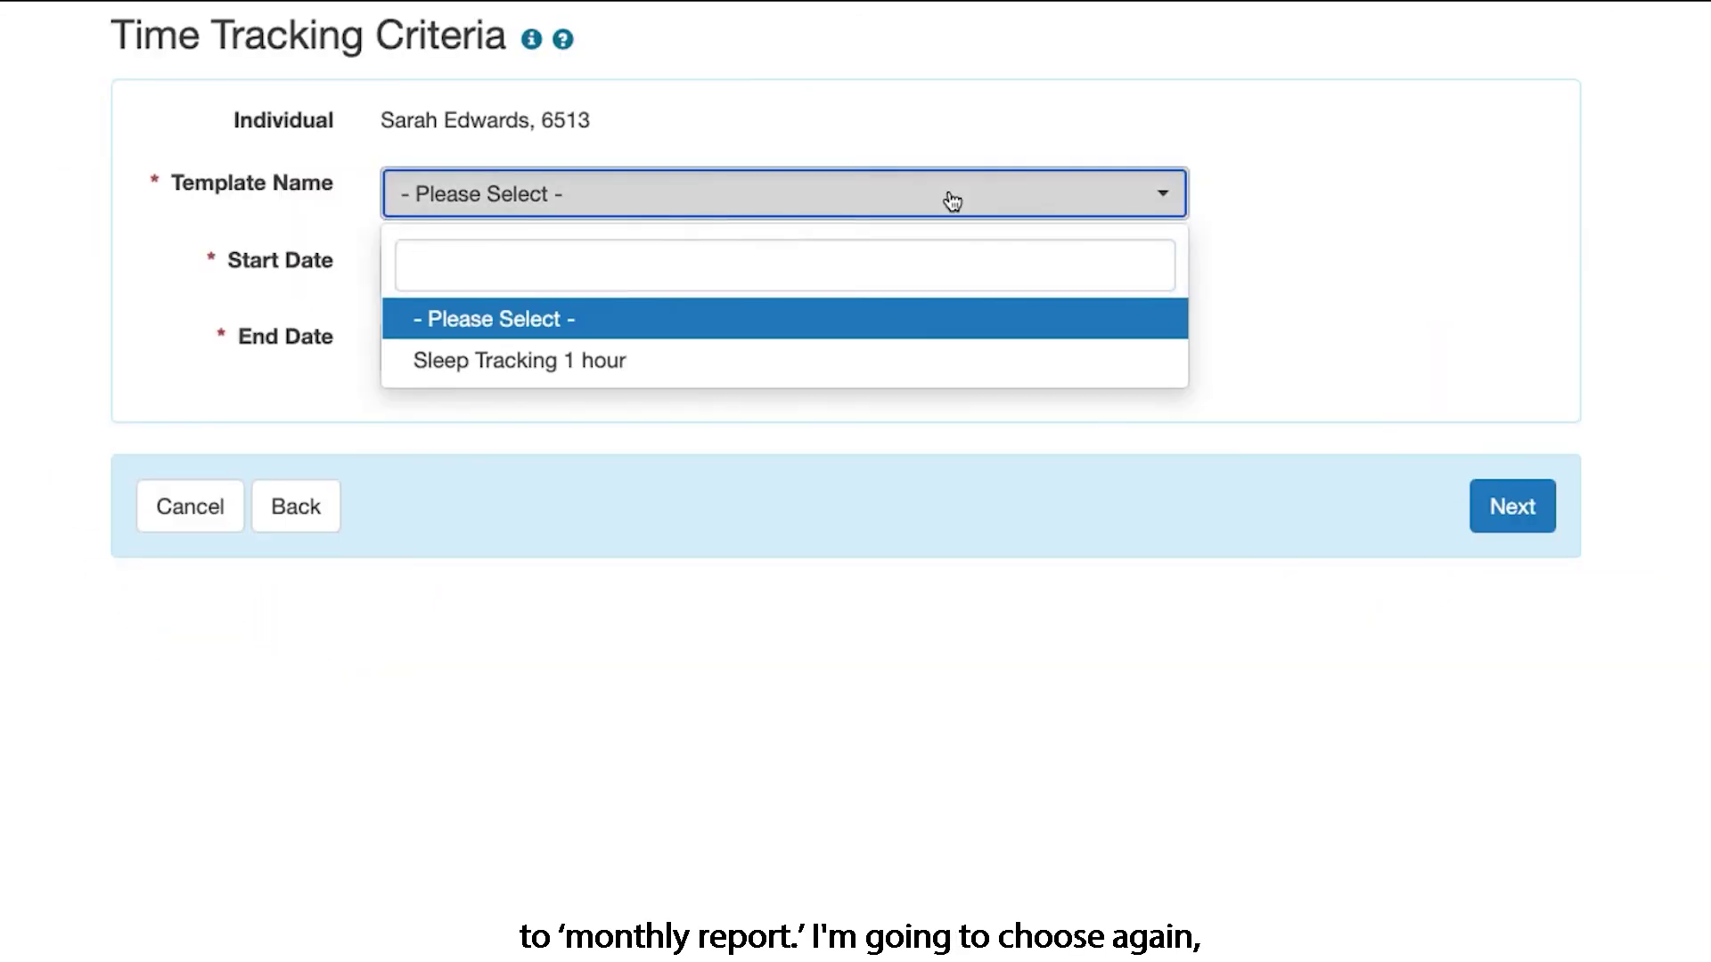
left_click(854, 361)
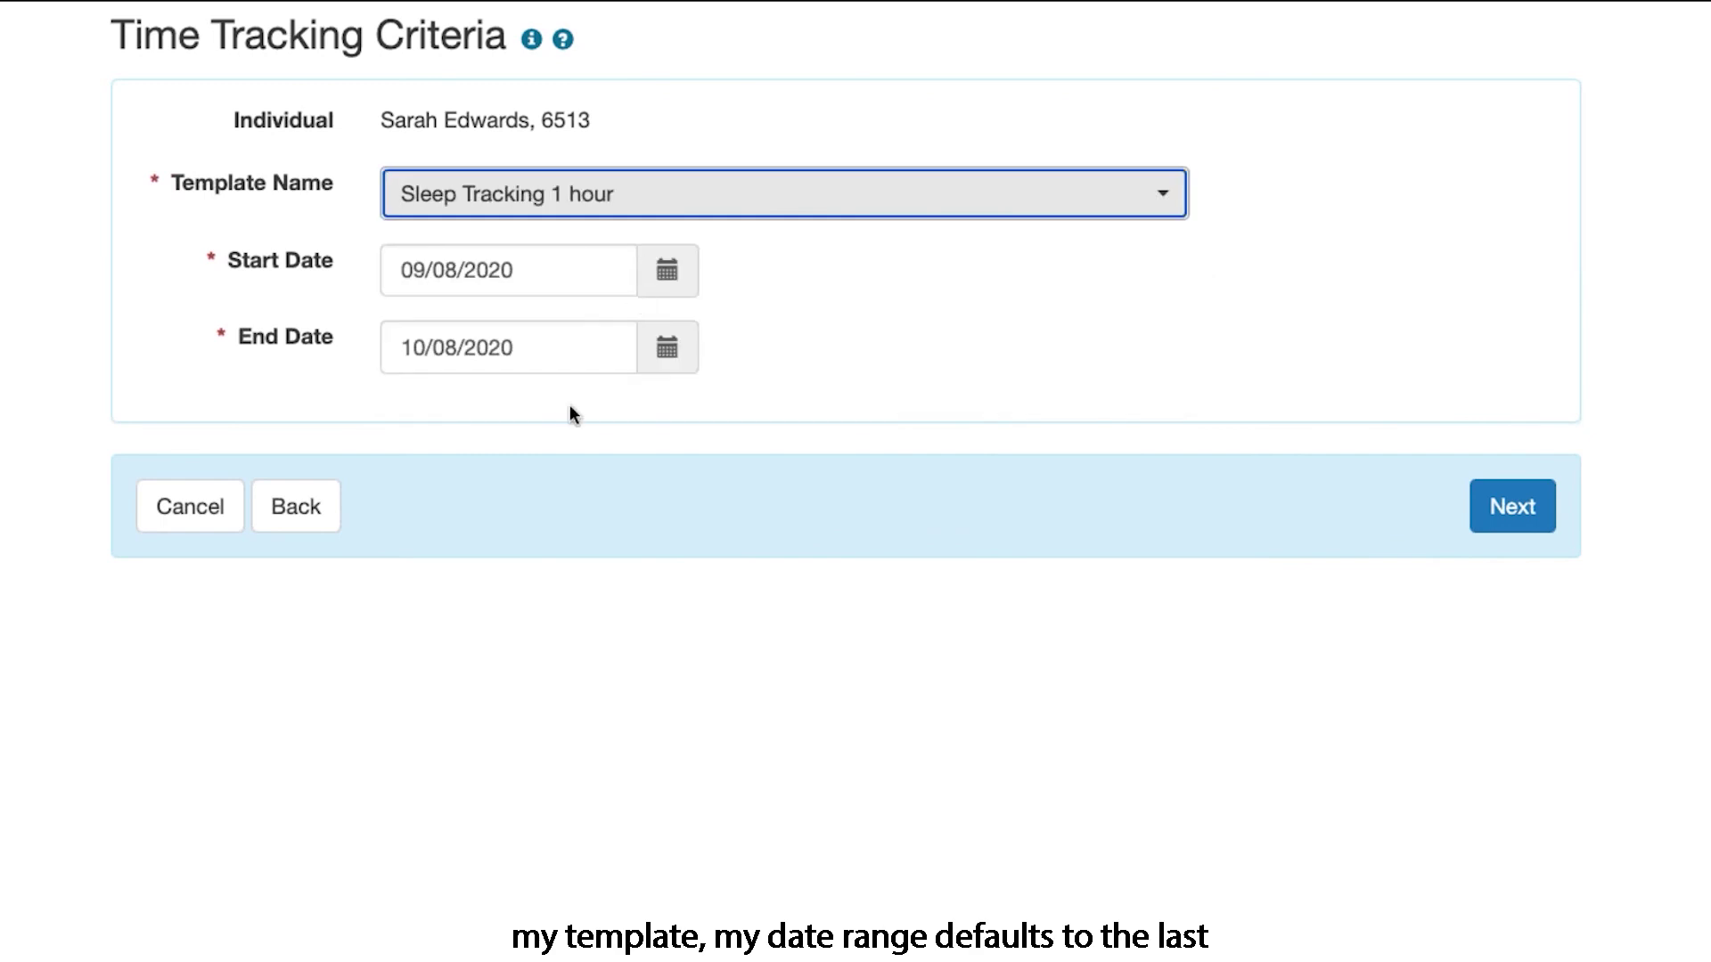
left_click(1523, 517)
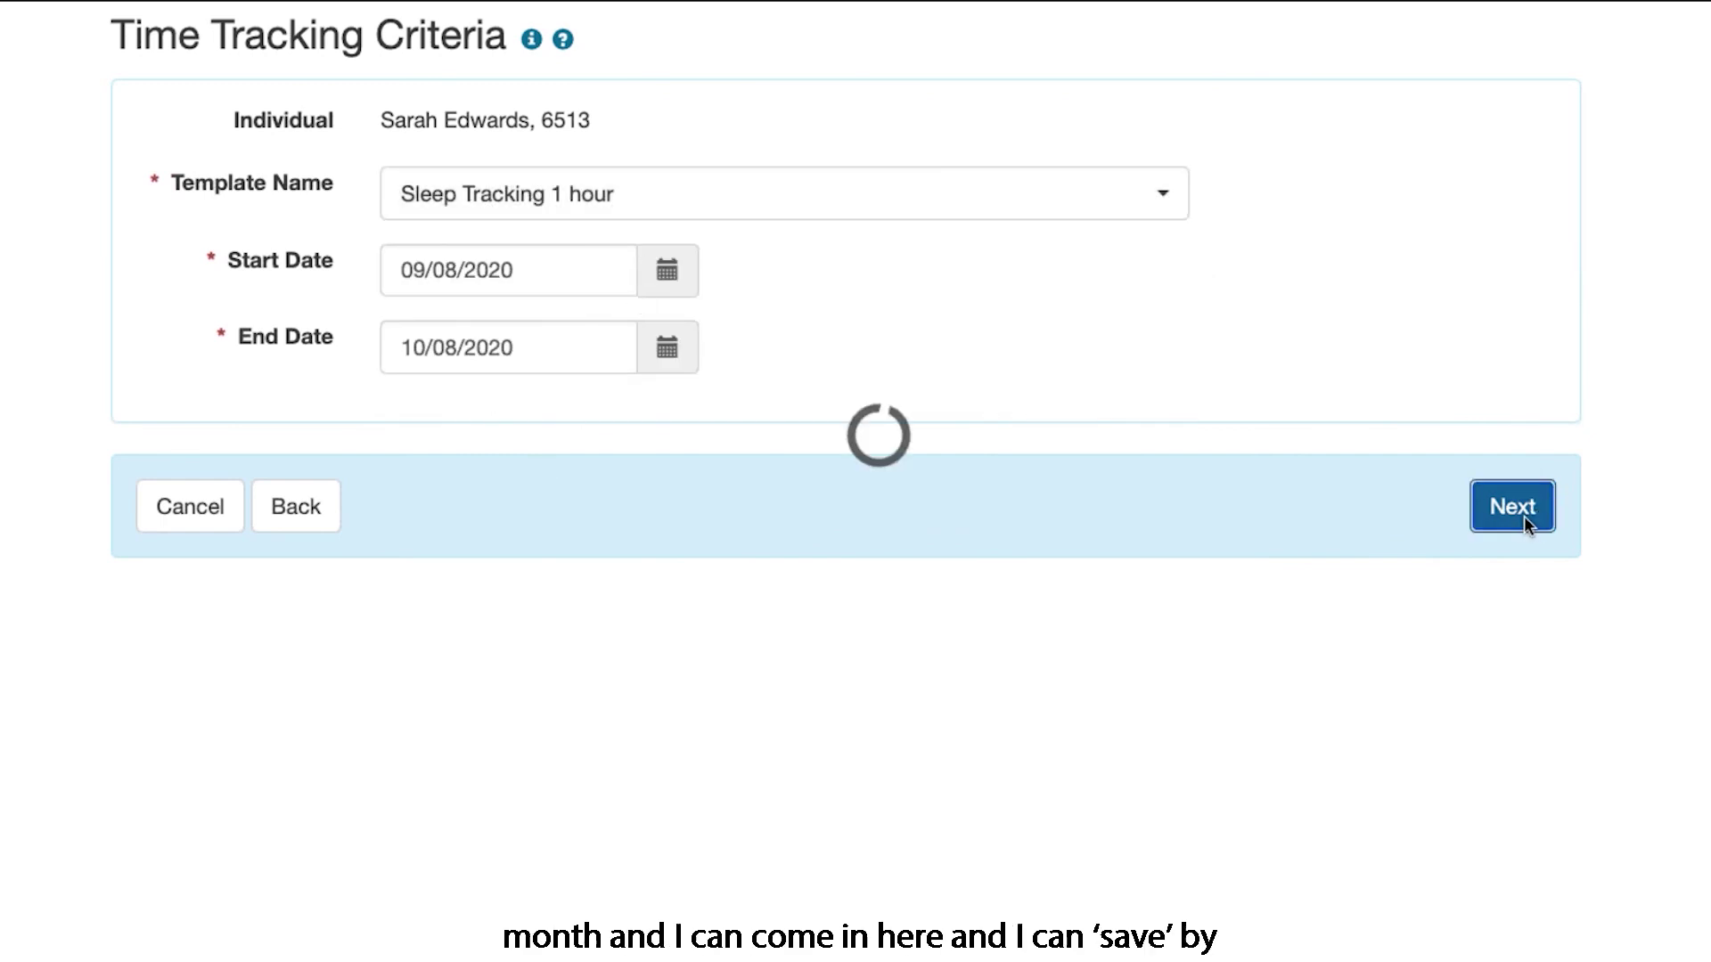
Step: Examine the monthly report's color-coded daily grid, the hours and frequencies per option, and the maximum, minimum and average summary
scroll(1523, 515, "down", 6)
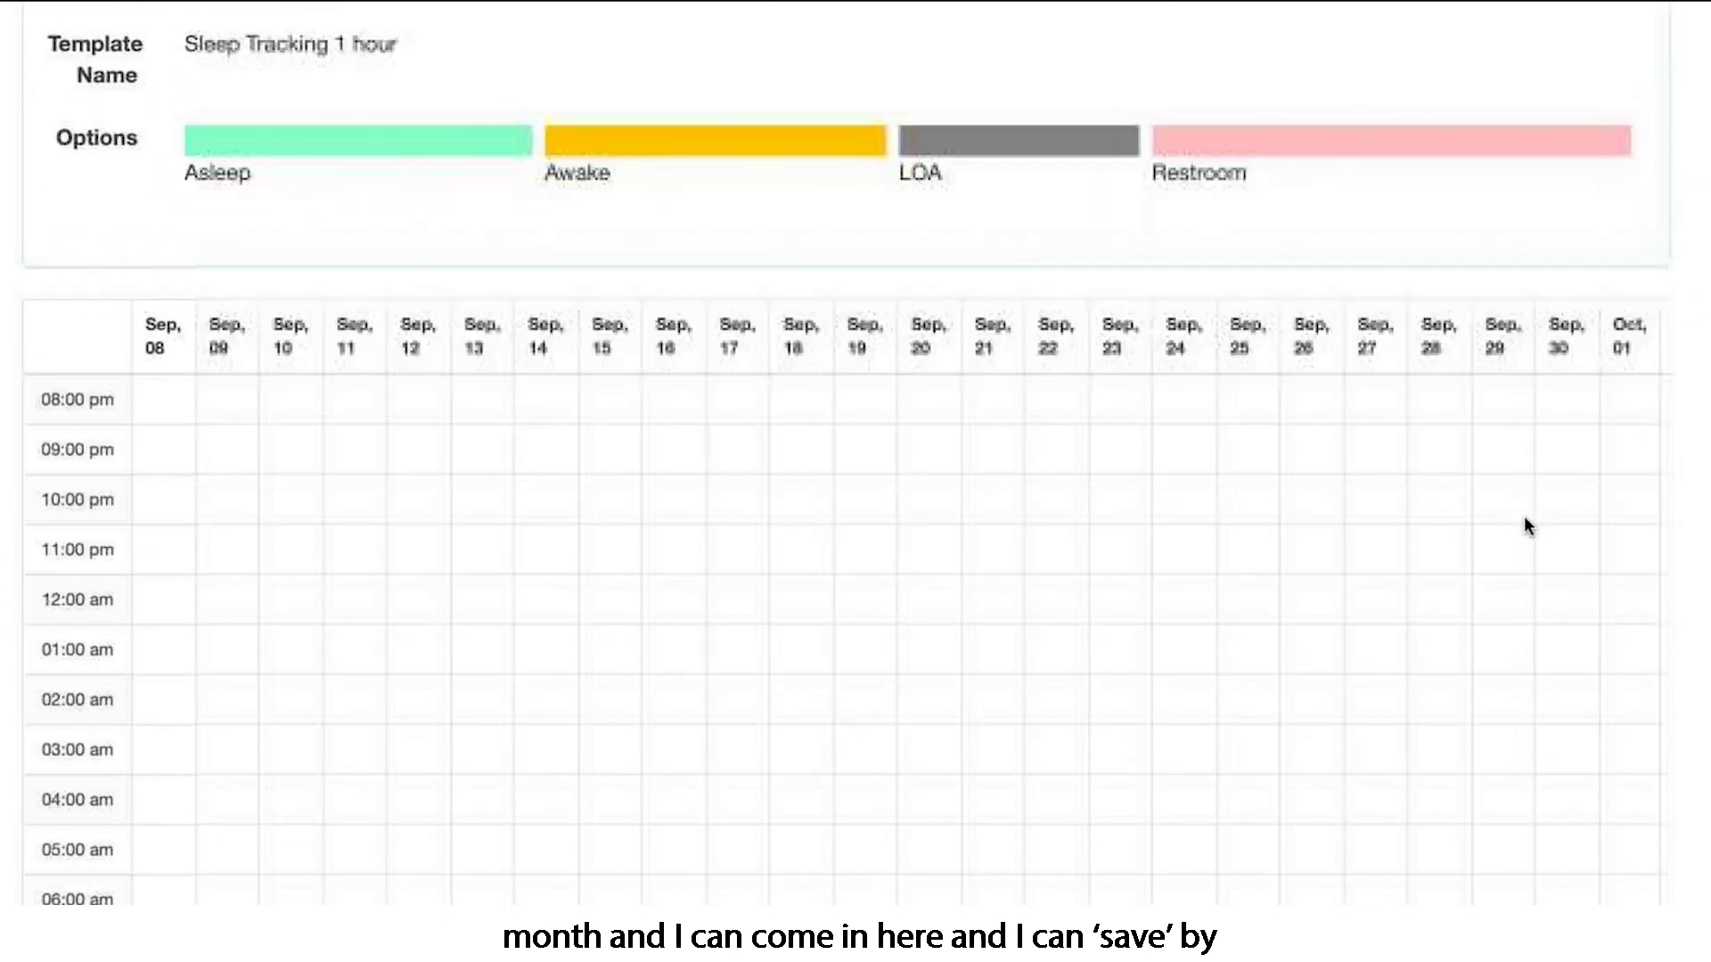
scroll(1524, 516, "down", 4)
scroll(1523, 516, "right", 5)
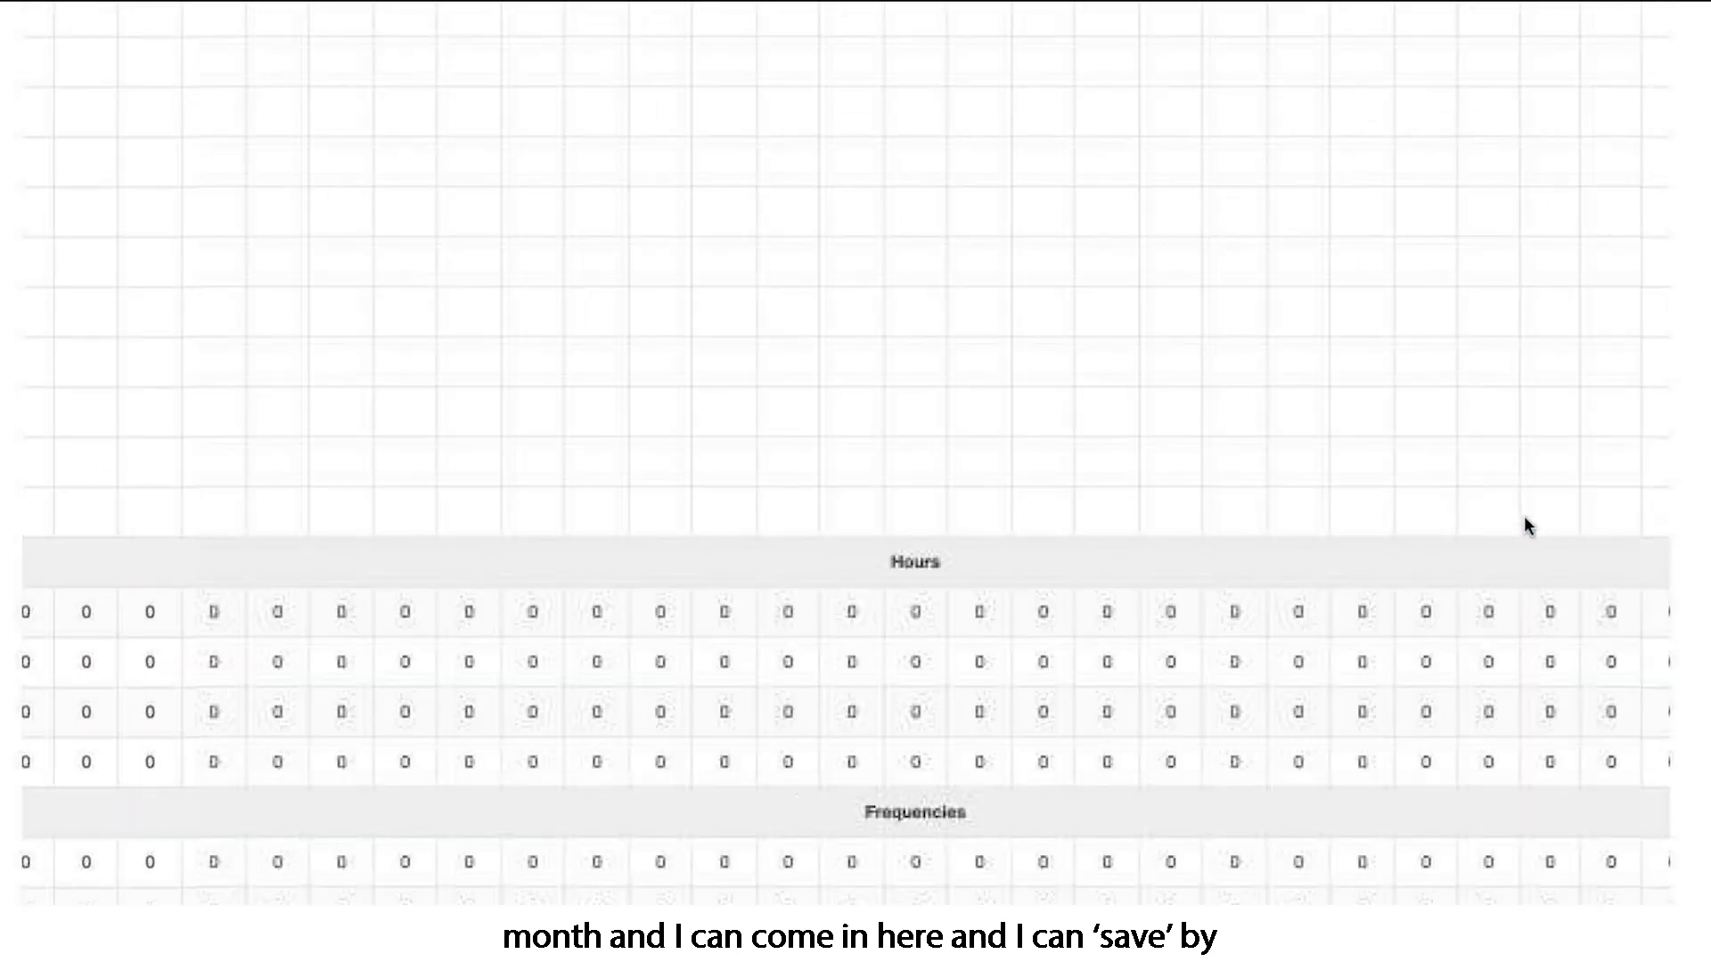
scroll(1524, 516, "up", 5)
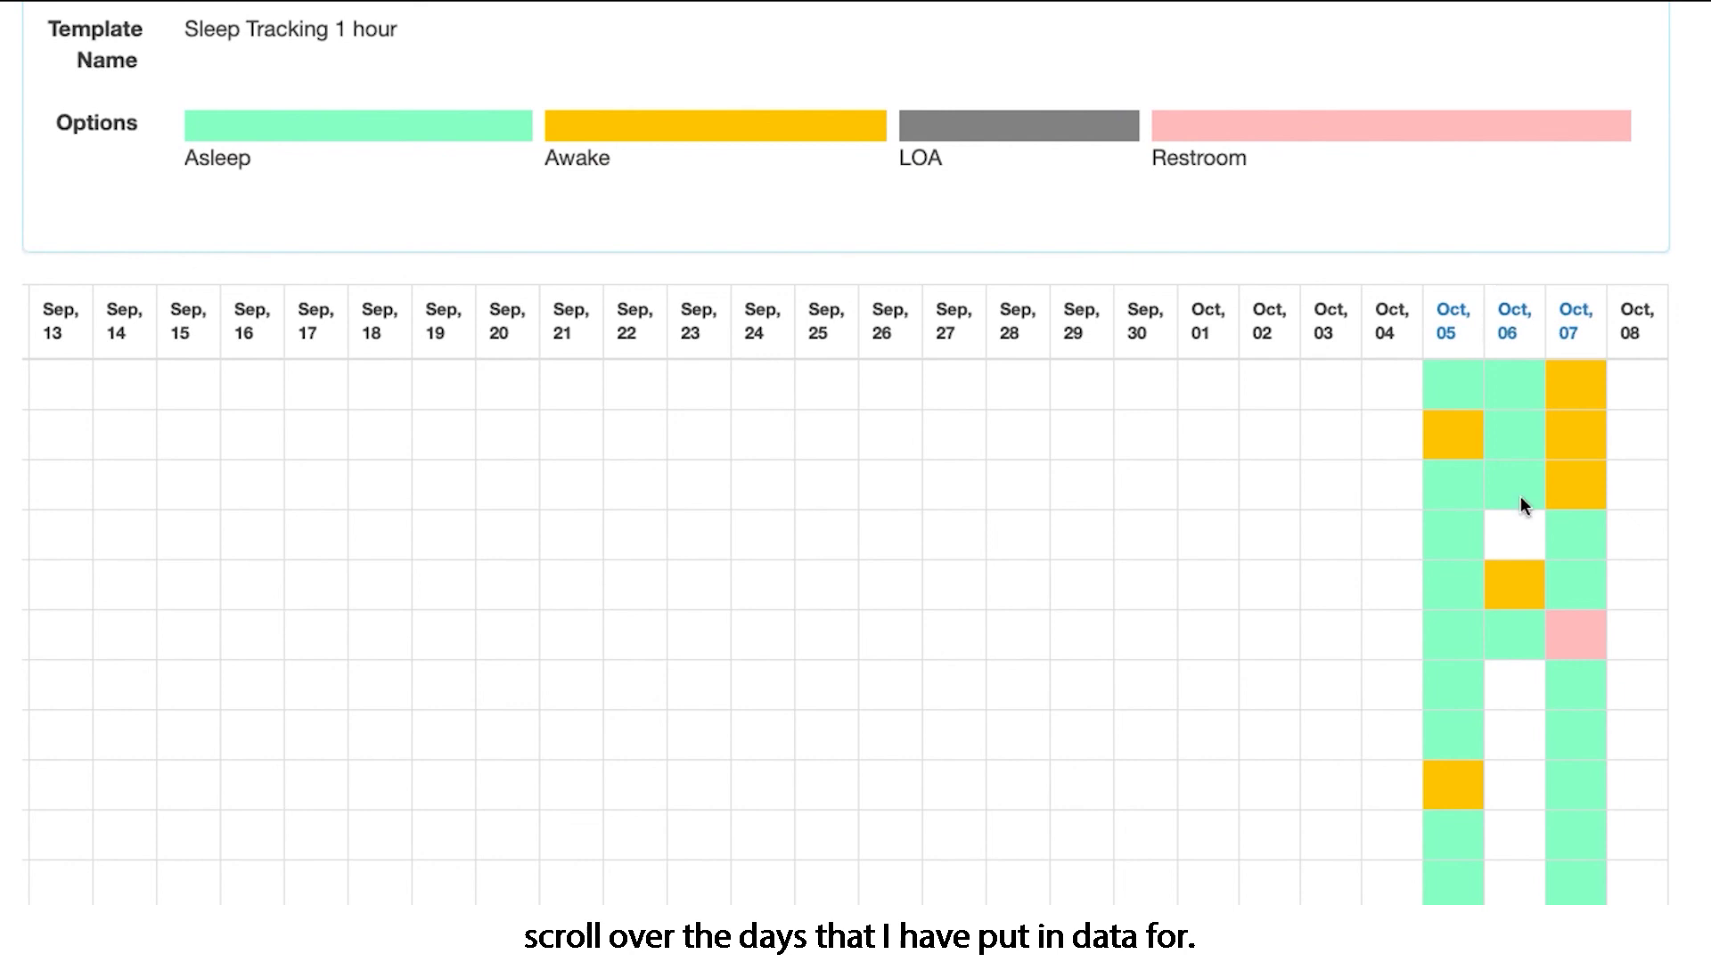
scroll(1520, 495, "down", 1)
scroll(1521, 496, "up", 2)
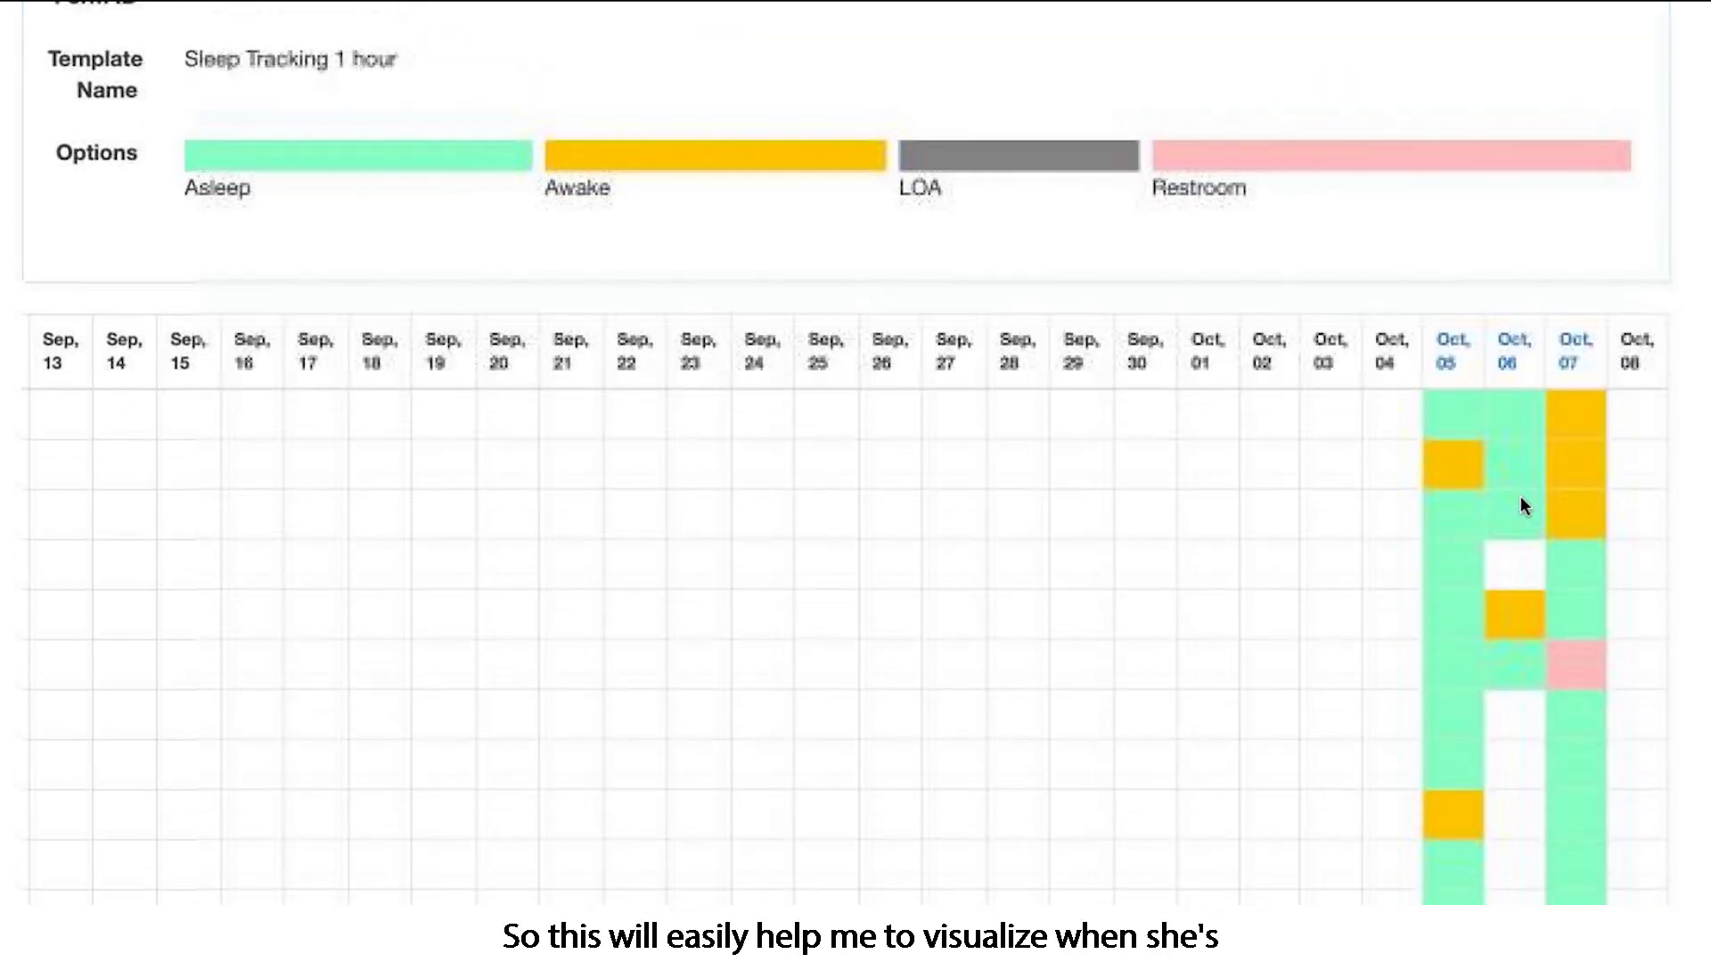
scroll(1520, 504, "down", 3)
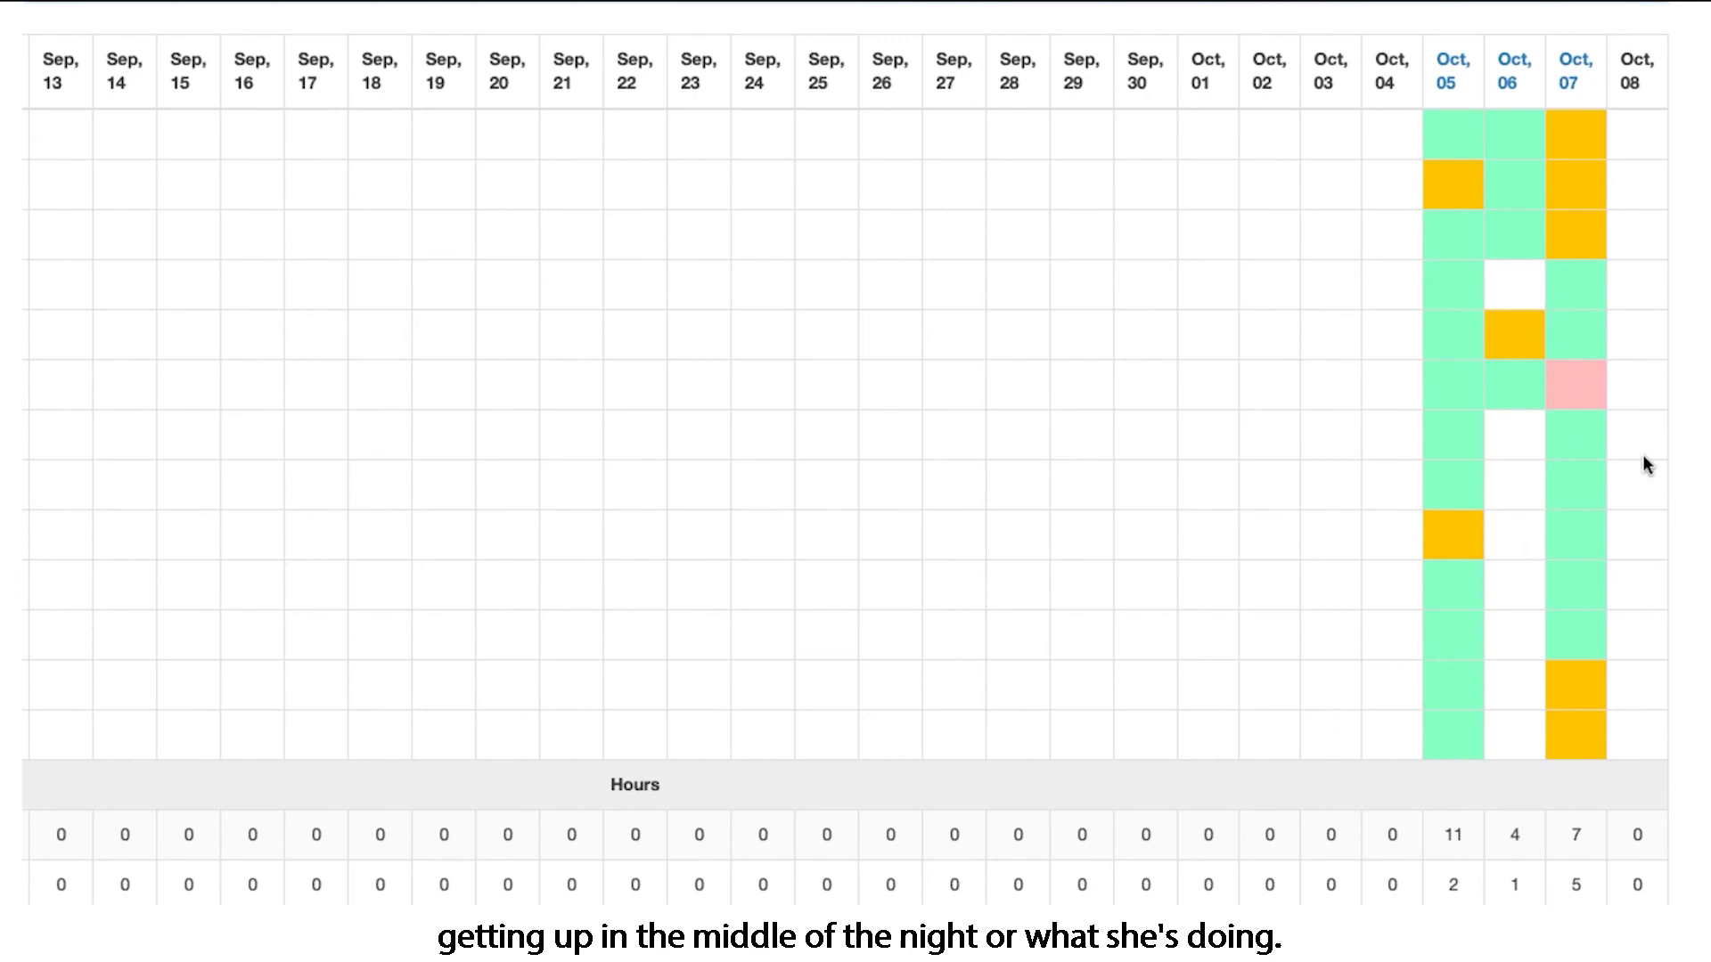
scroll(1643, 454, "down", 10)
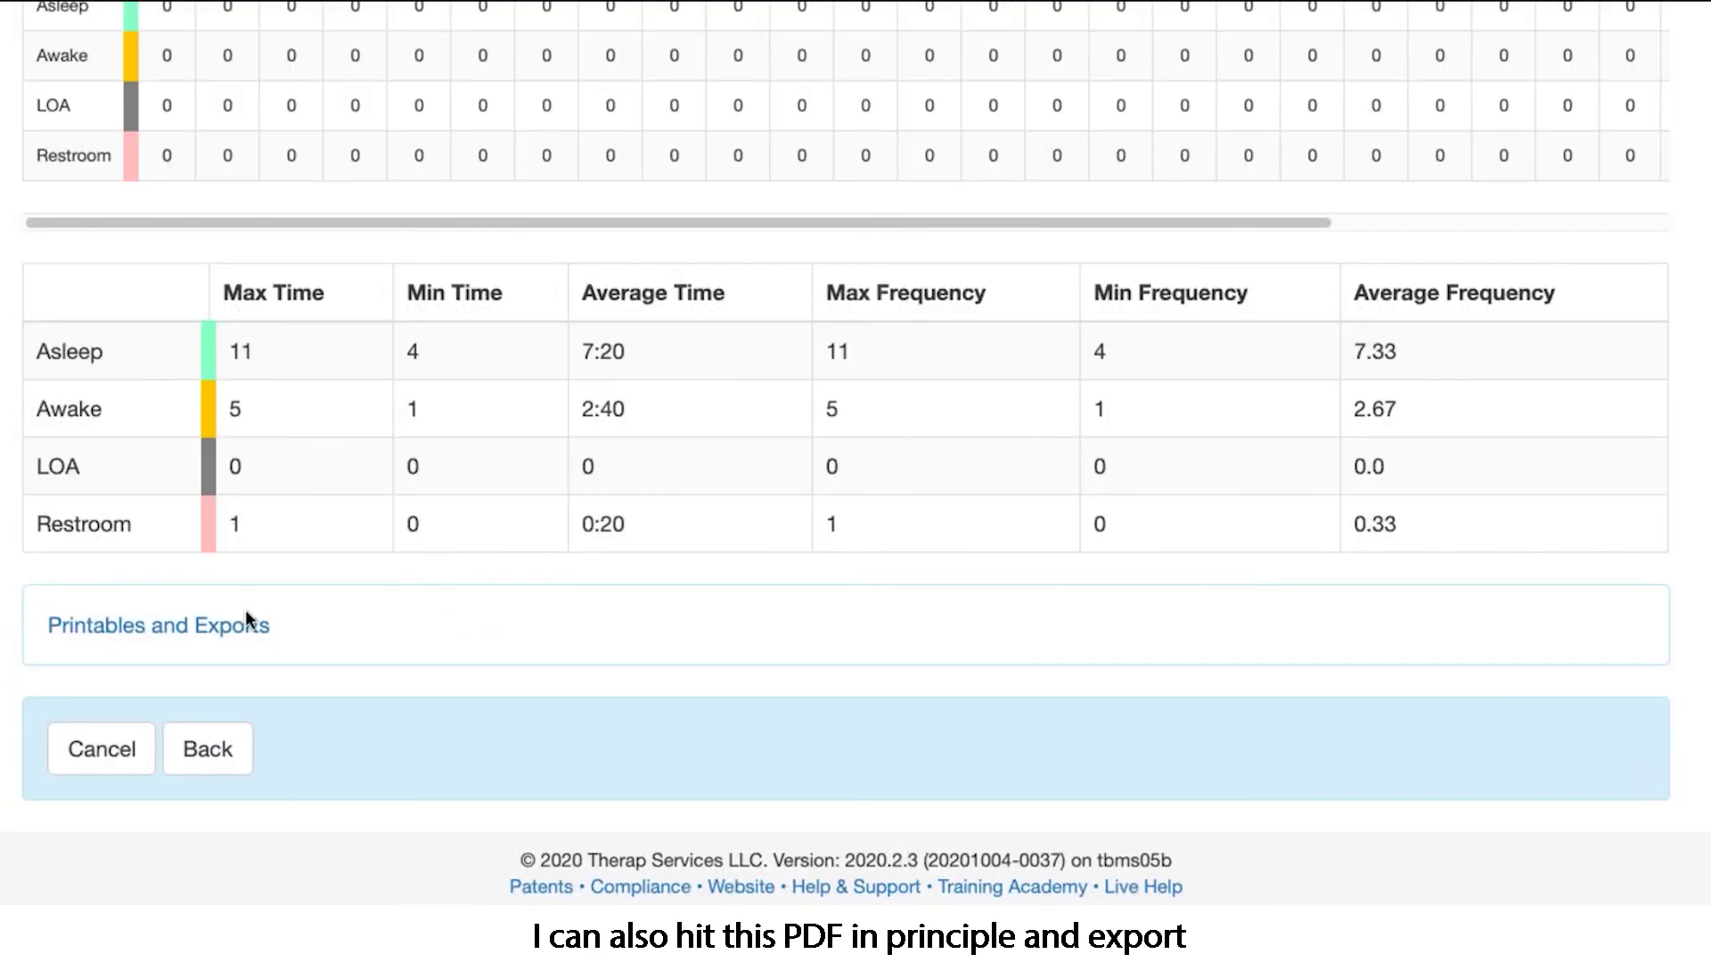
Step: Open the PDF and Excel output options for the monthly report
left_click(233, 631)
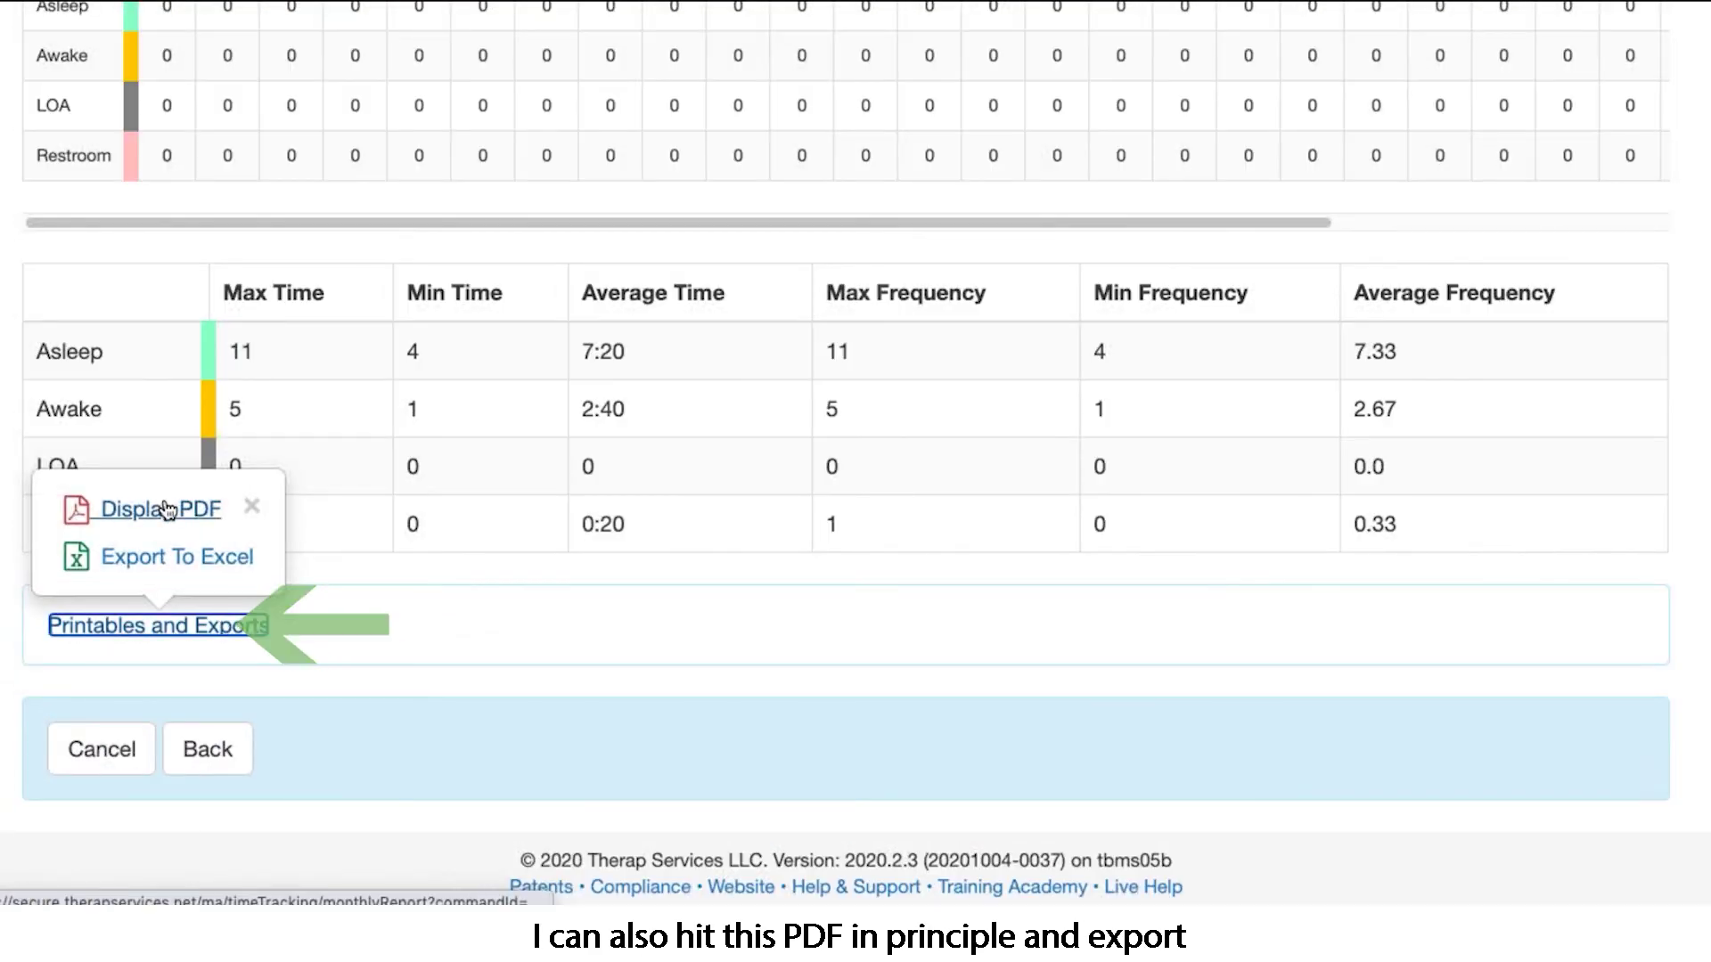